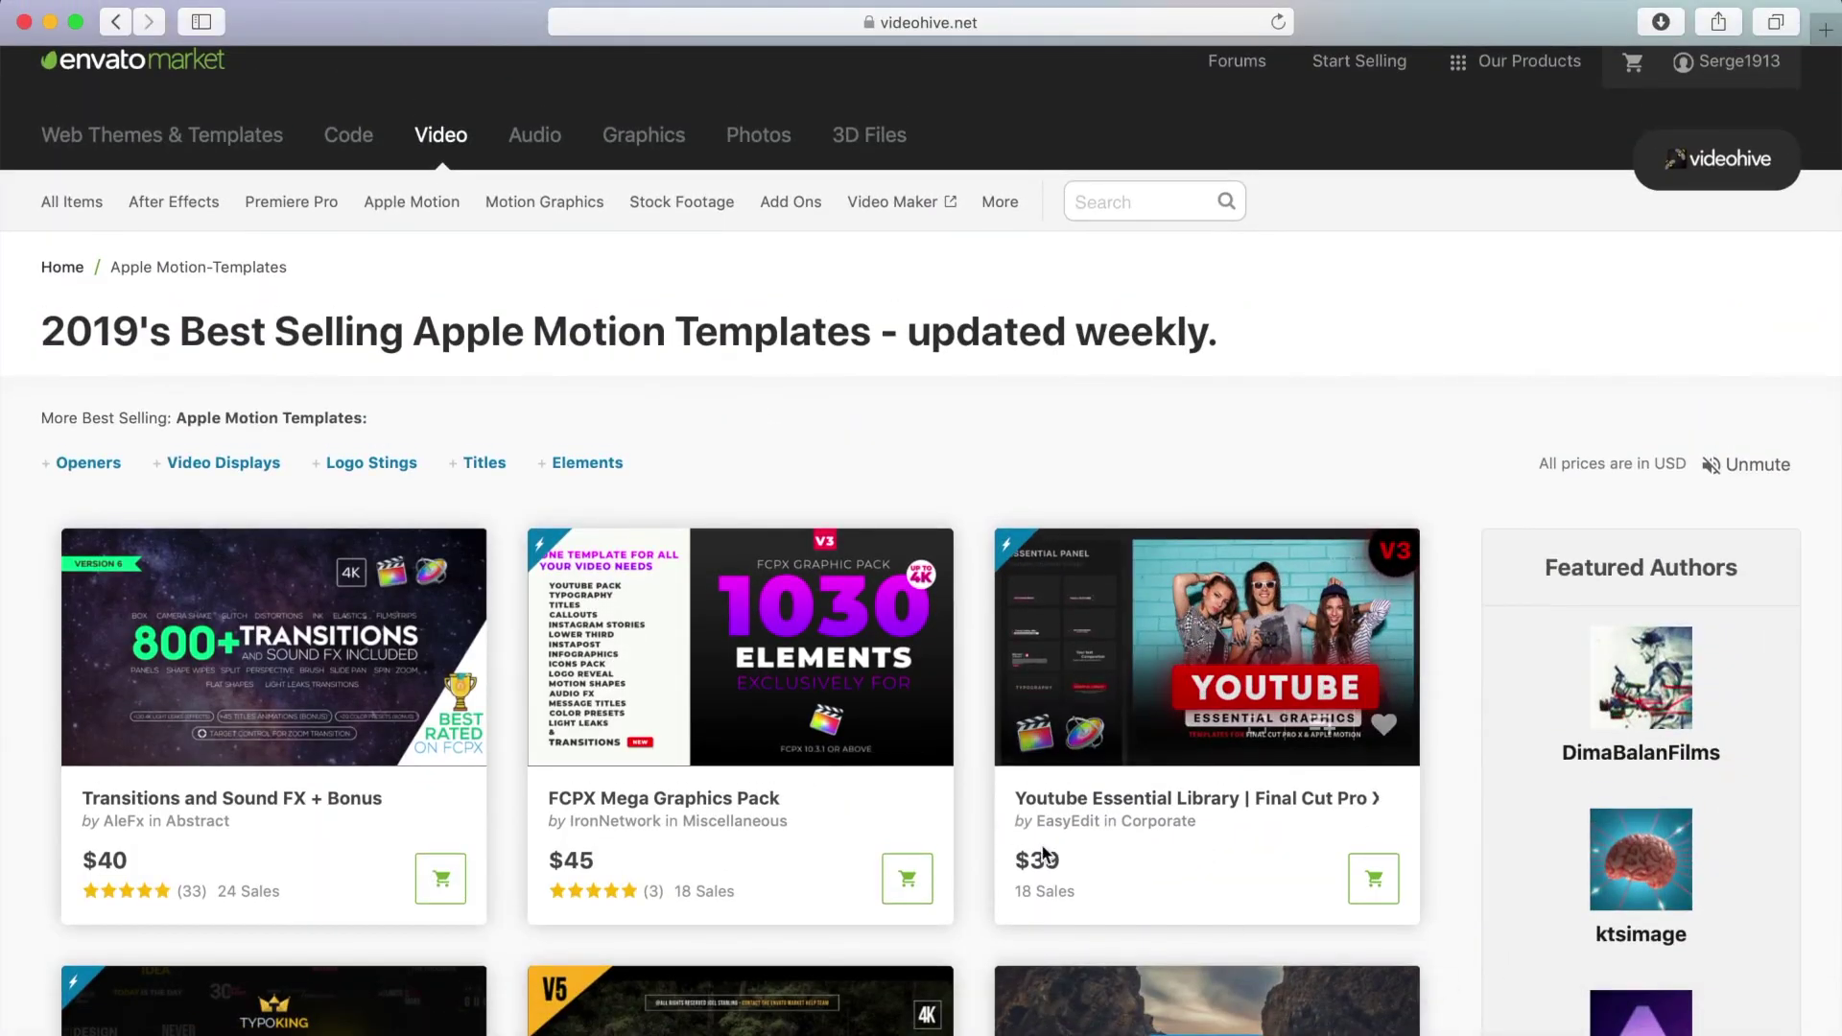
# Step: Scroll the best-selling templates and open The YouTuber Pack 3.0 - Final Cut Pro X page
pyautogui.scroll(-15, 272, 550)
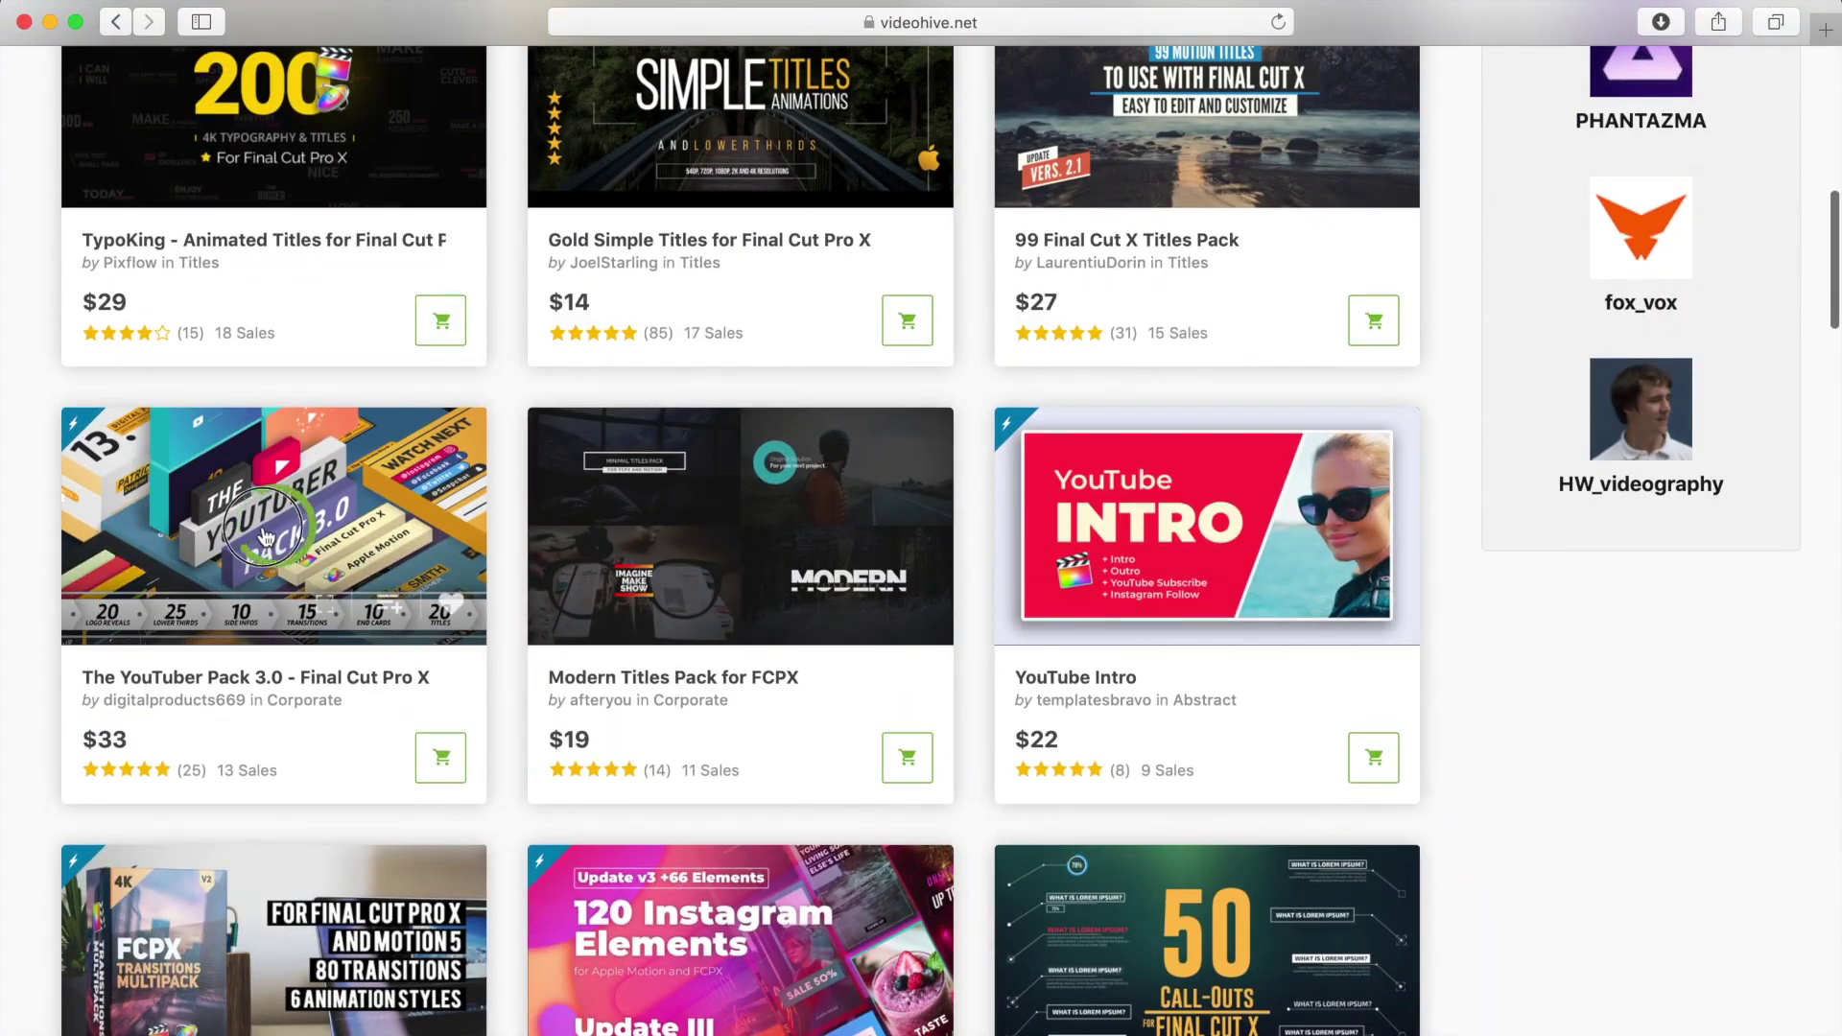
pyautogui.click(263, 532)
pyautogui.scroll(-3, 266, 534)
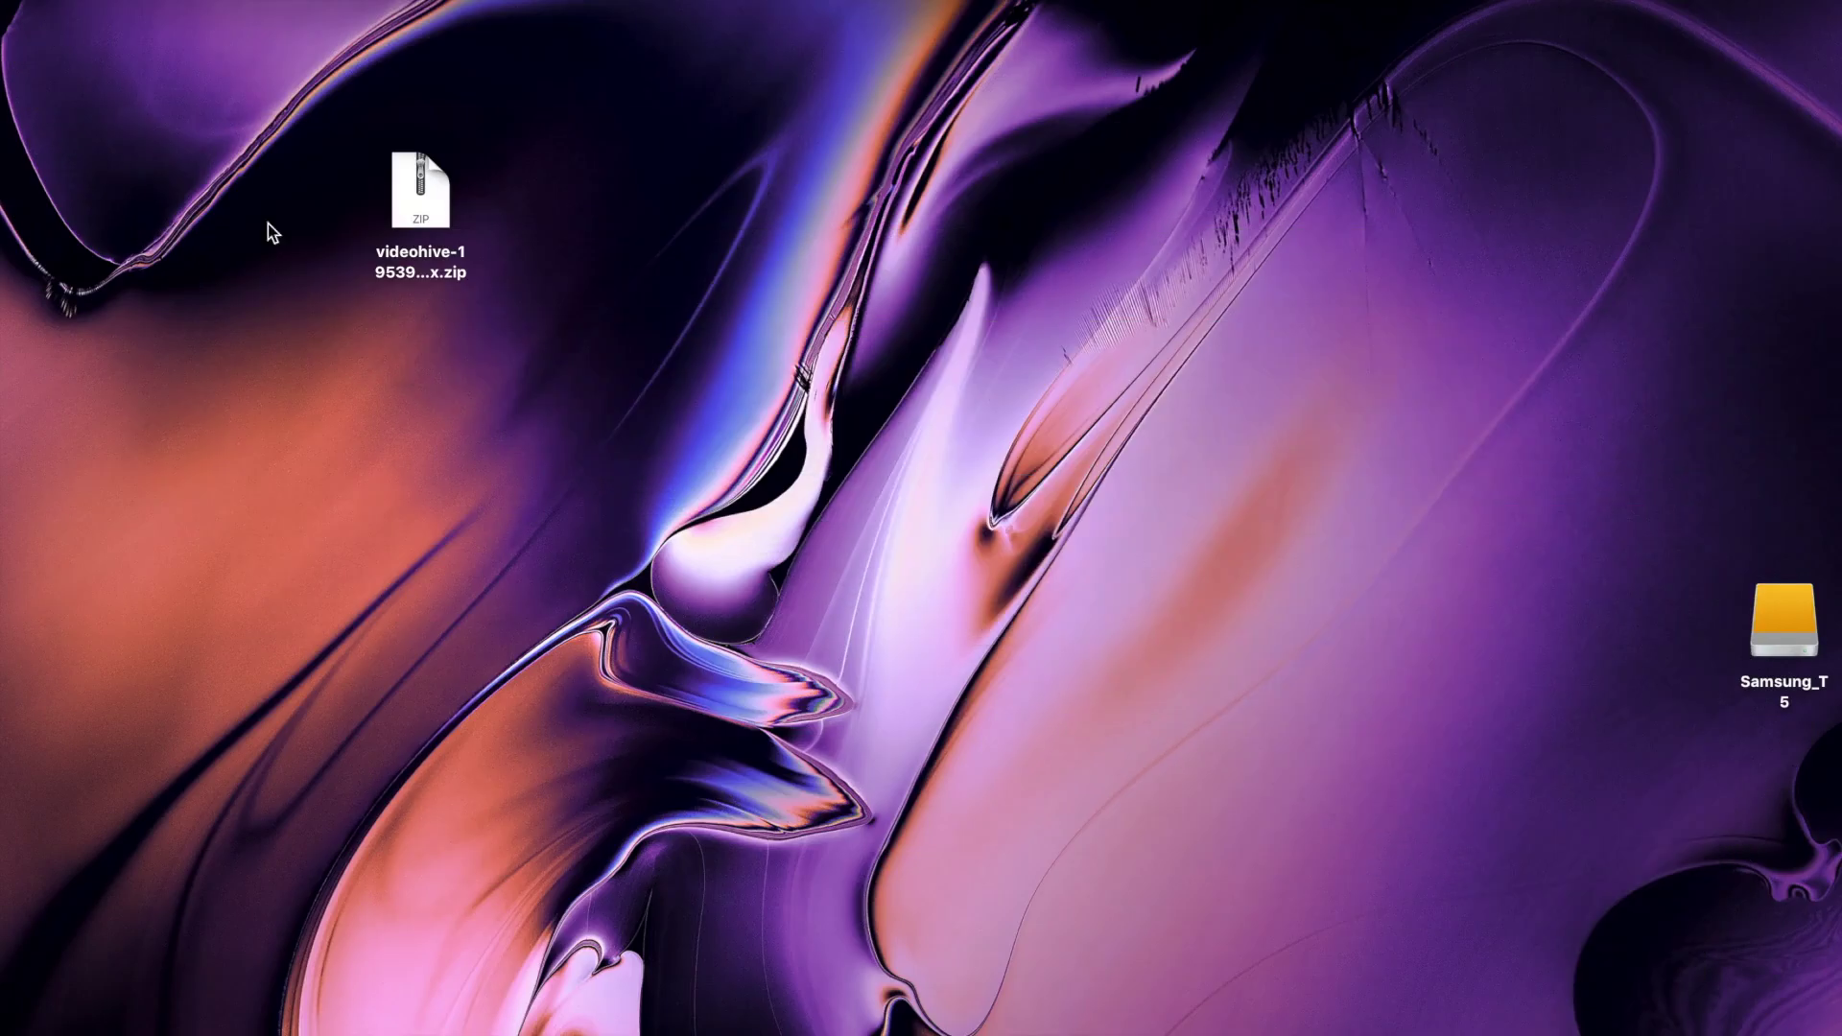
# Step: Extract the pack zip, go into its Help Documentation folder, and open Readme.pdf
pyautogui.click(417, 221)
pyautogui.doubleClick(418, 221)
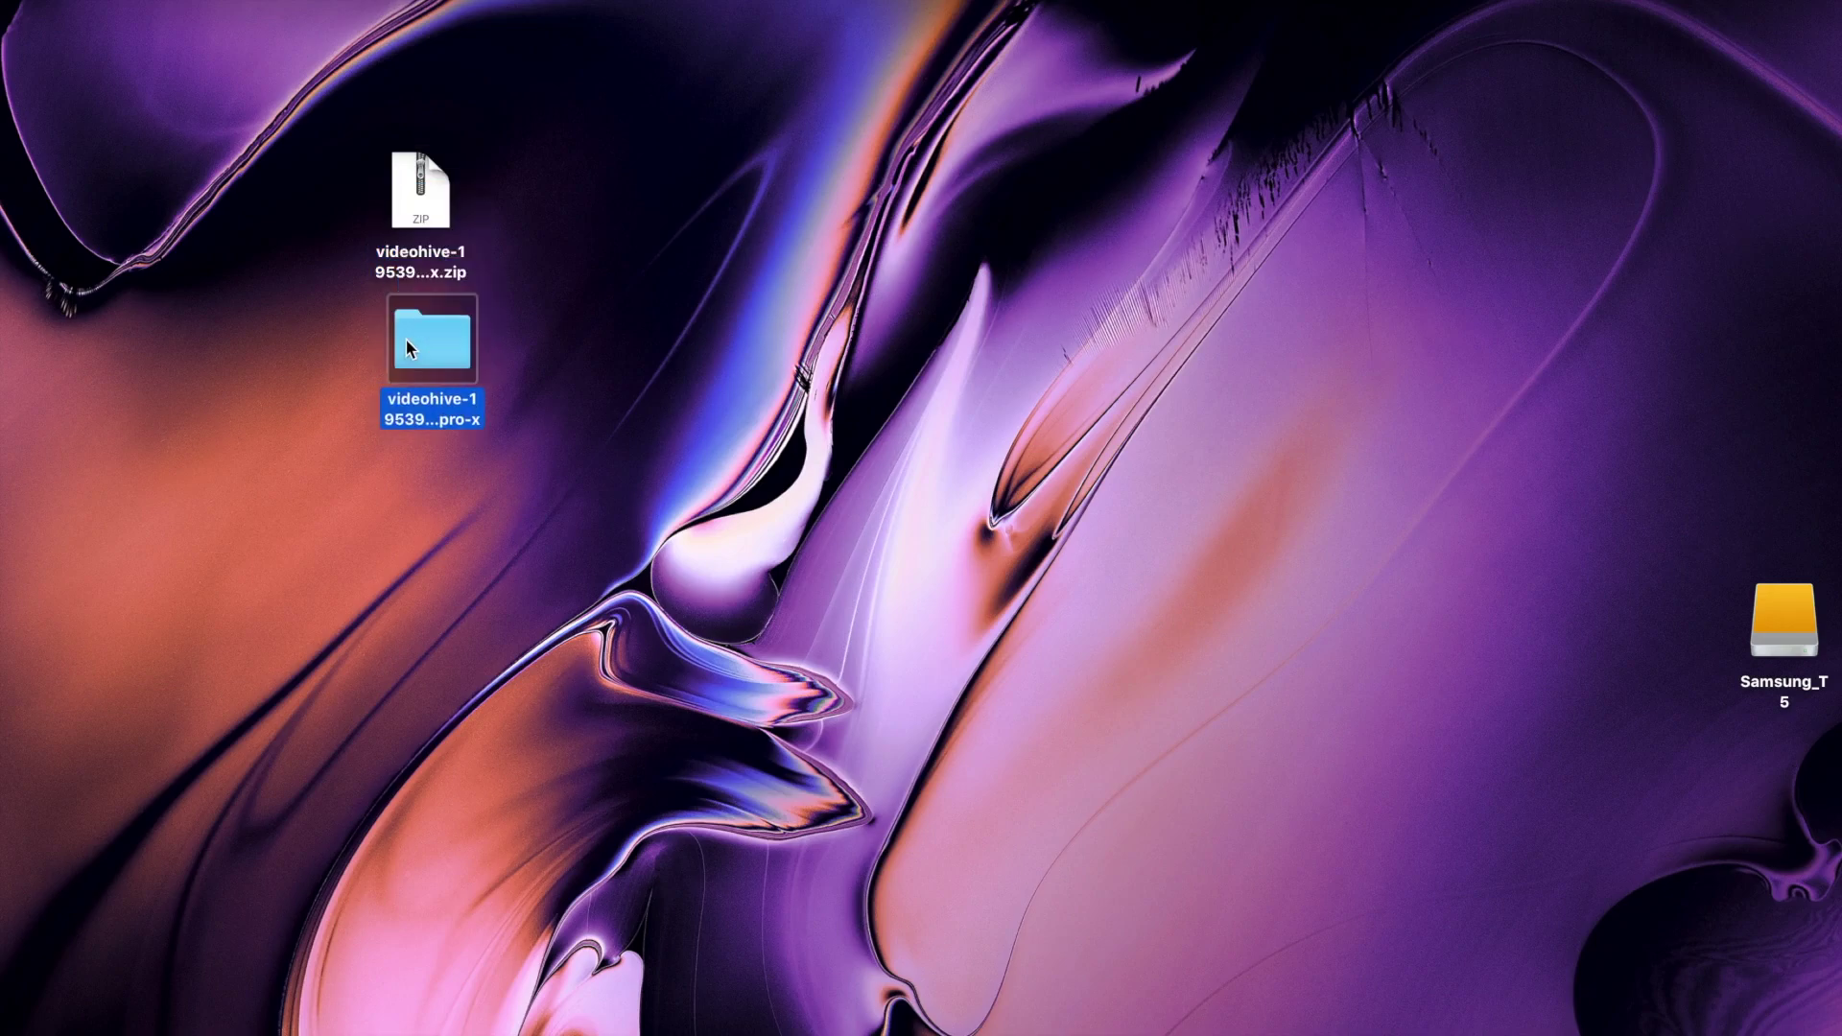
pyautogui.doubleClick(411, 343)
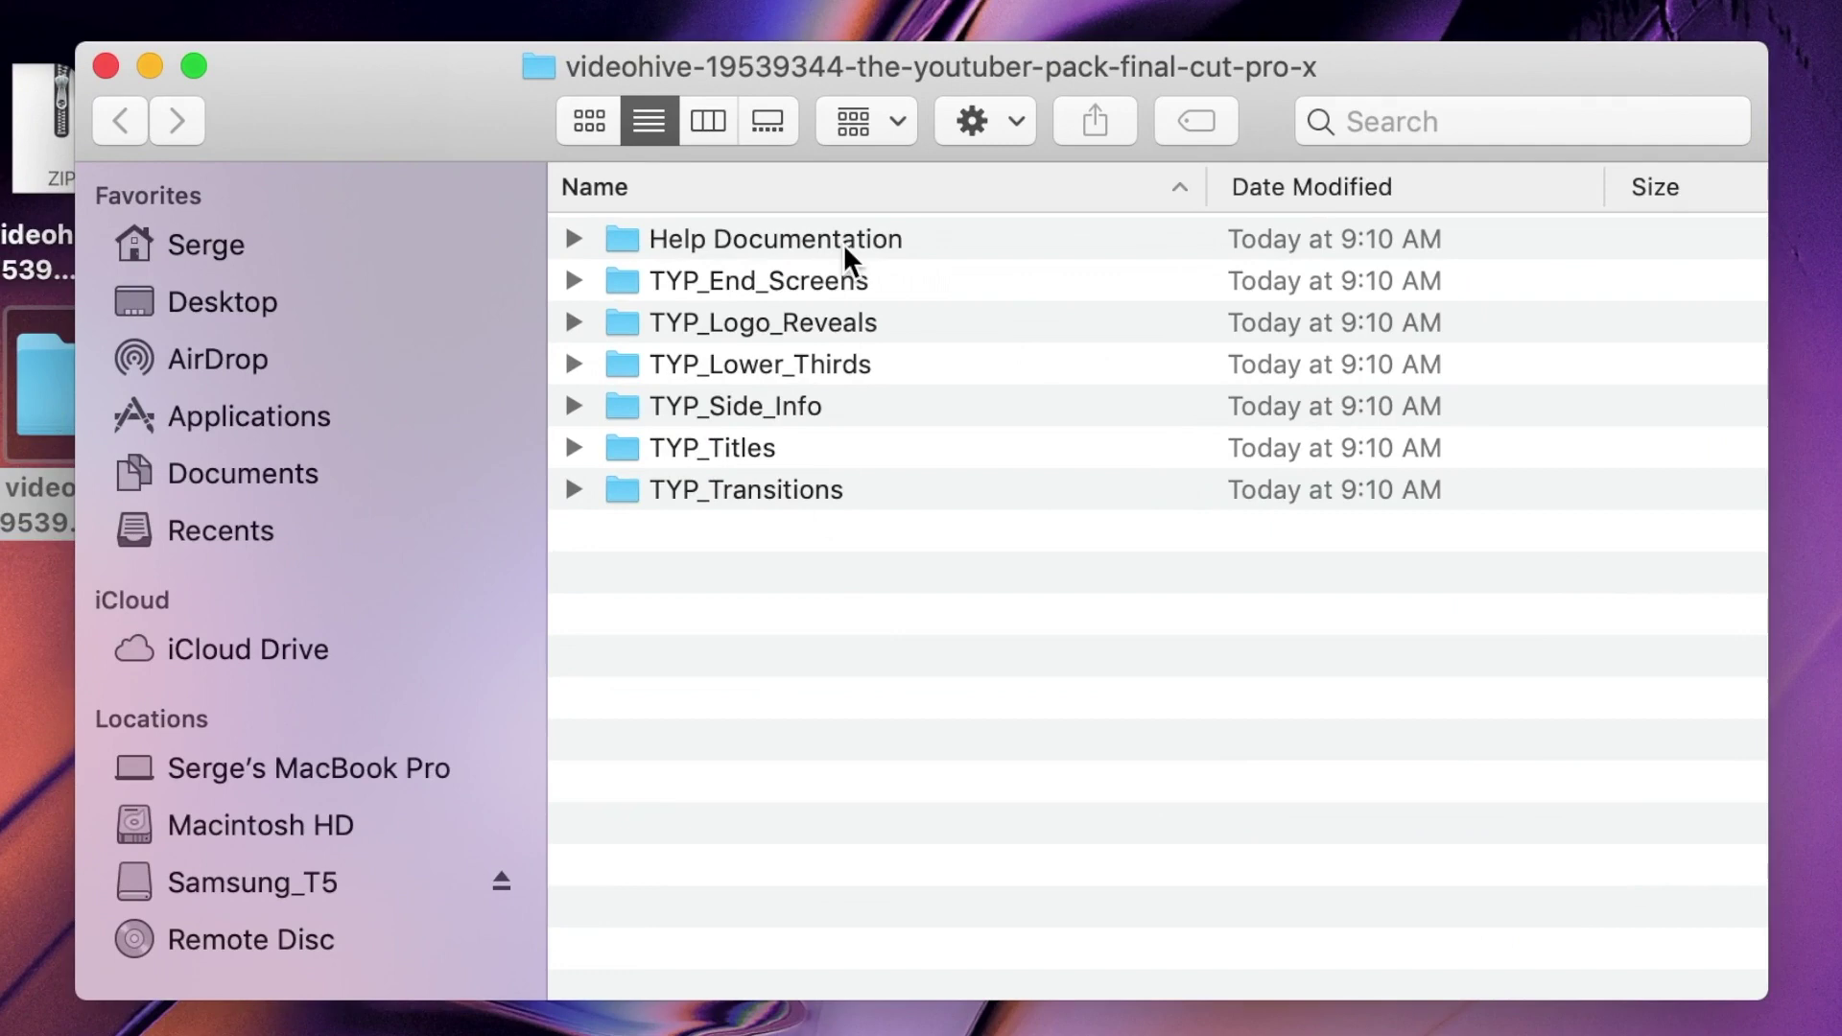
pyautogui.click(883, 242)
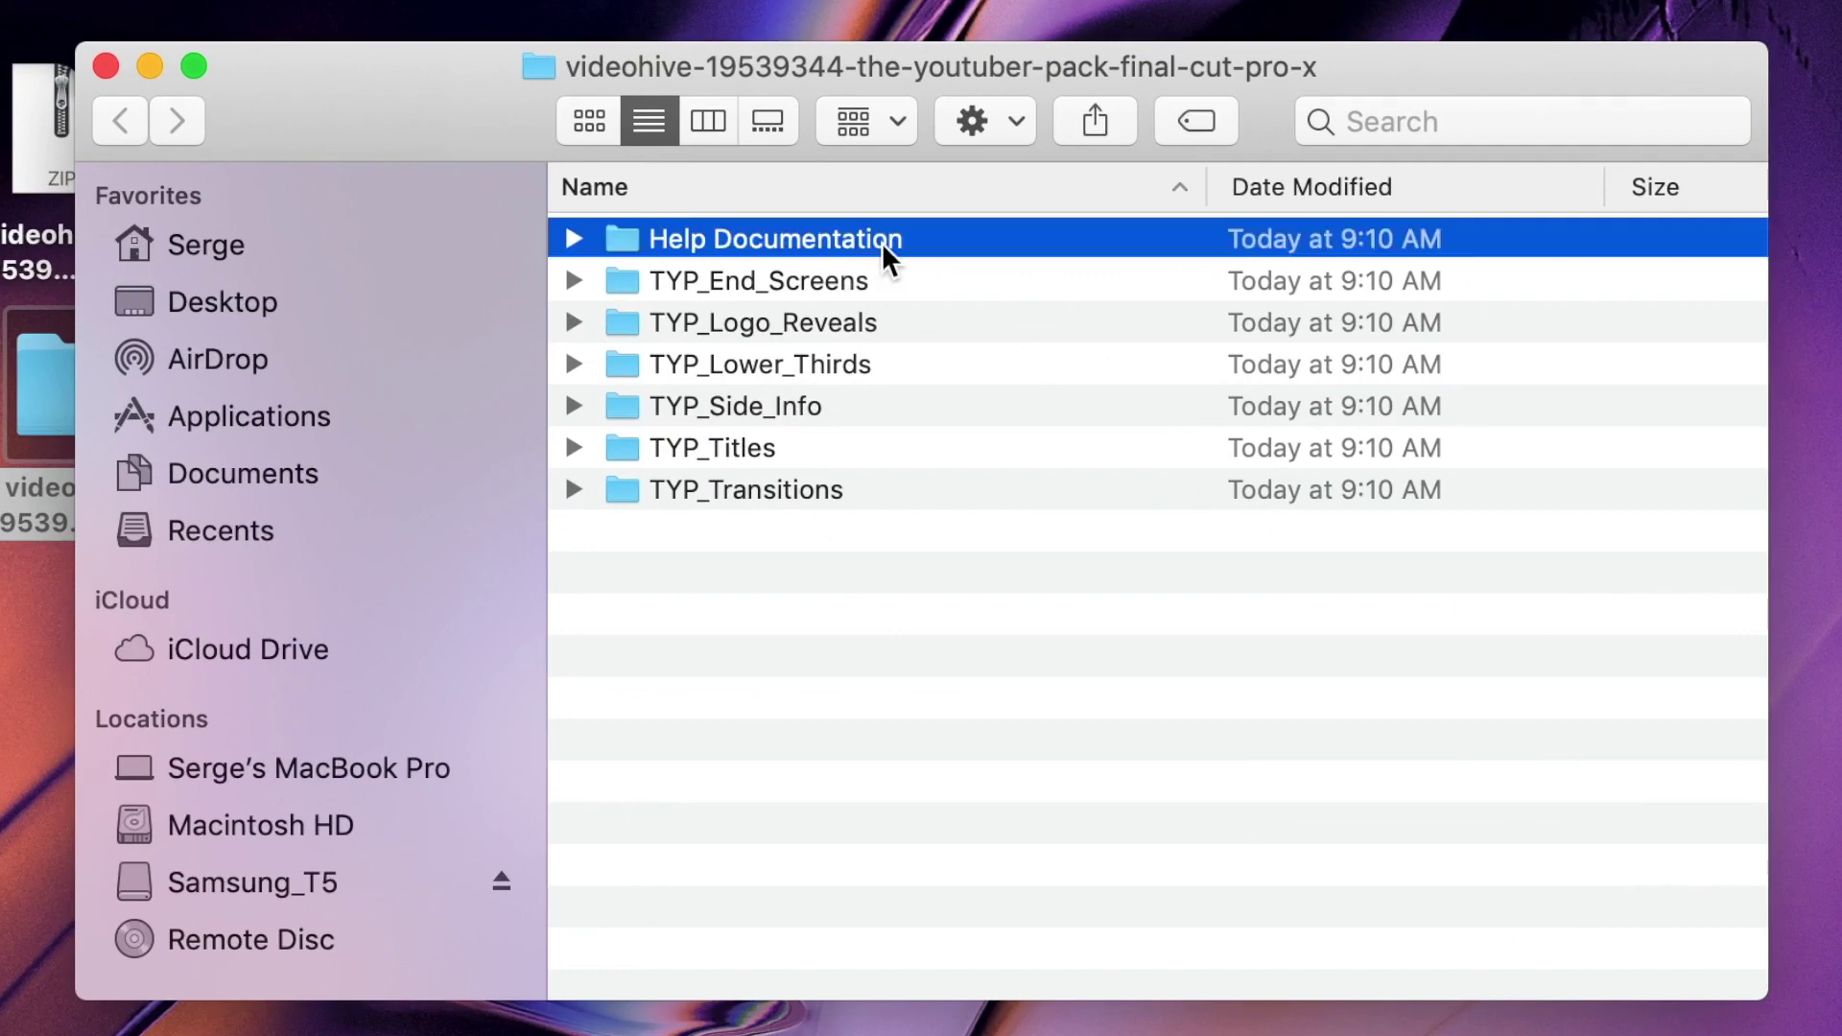
pyautogui.doubleClick(882, 244)
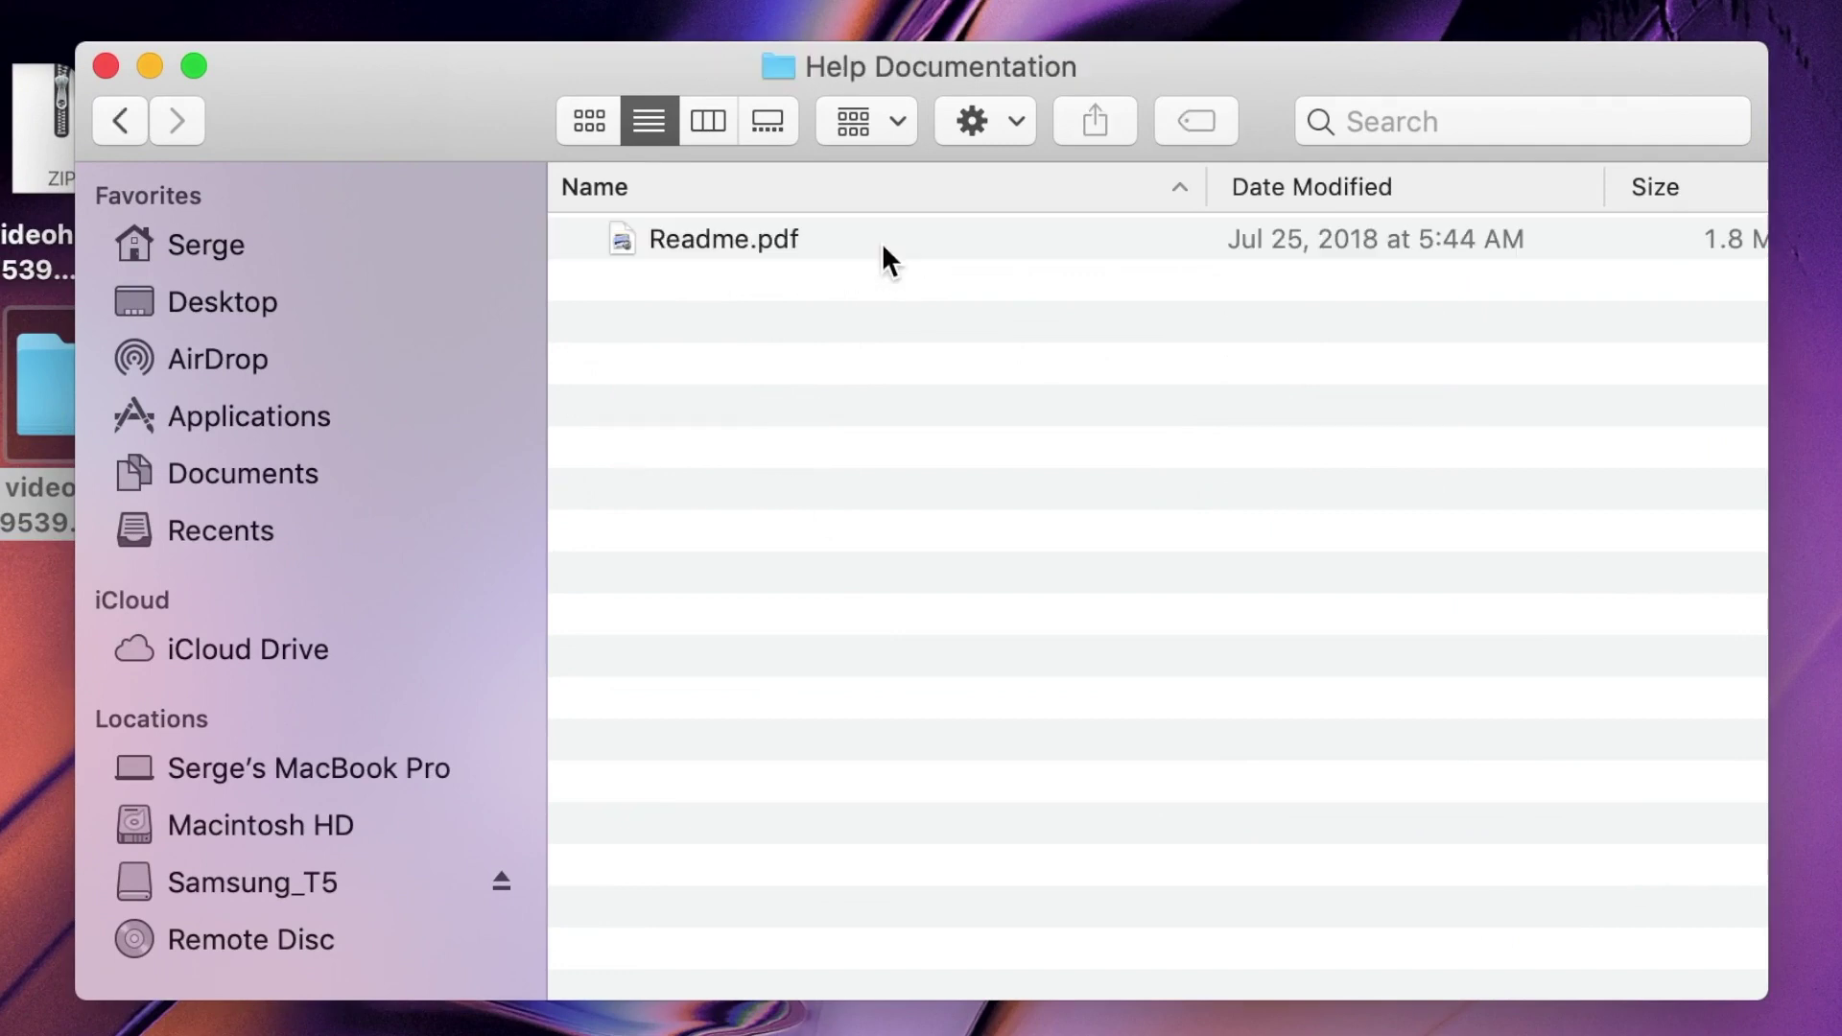
pyautogui.doubleClick(794, 240)
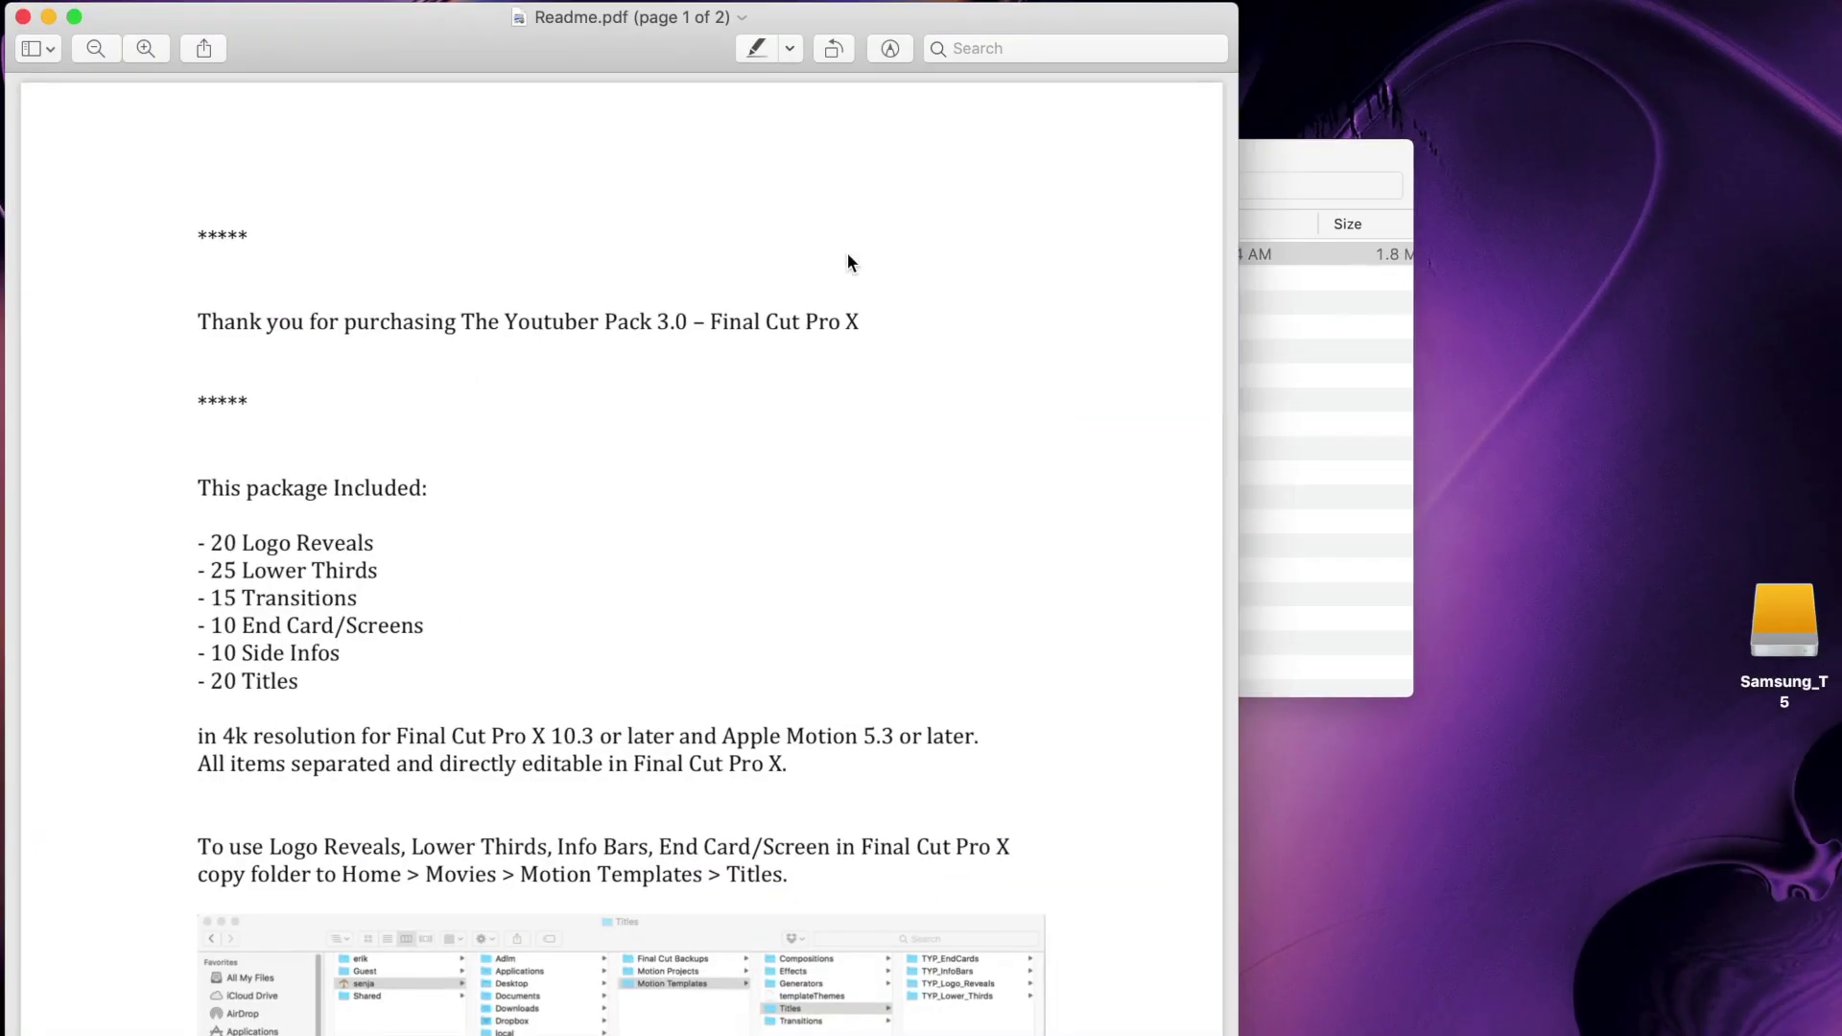
# Step: Read the Logo Reveals and Titles install instruction in Readme.pdf
pyautogui.scroll(-10, 848, 252)
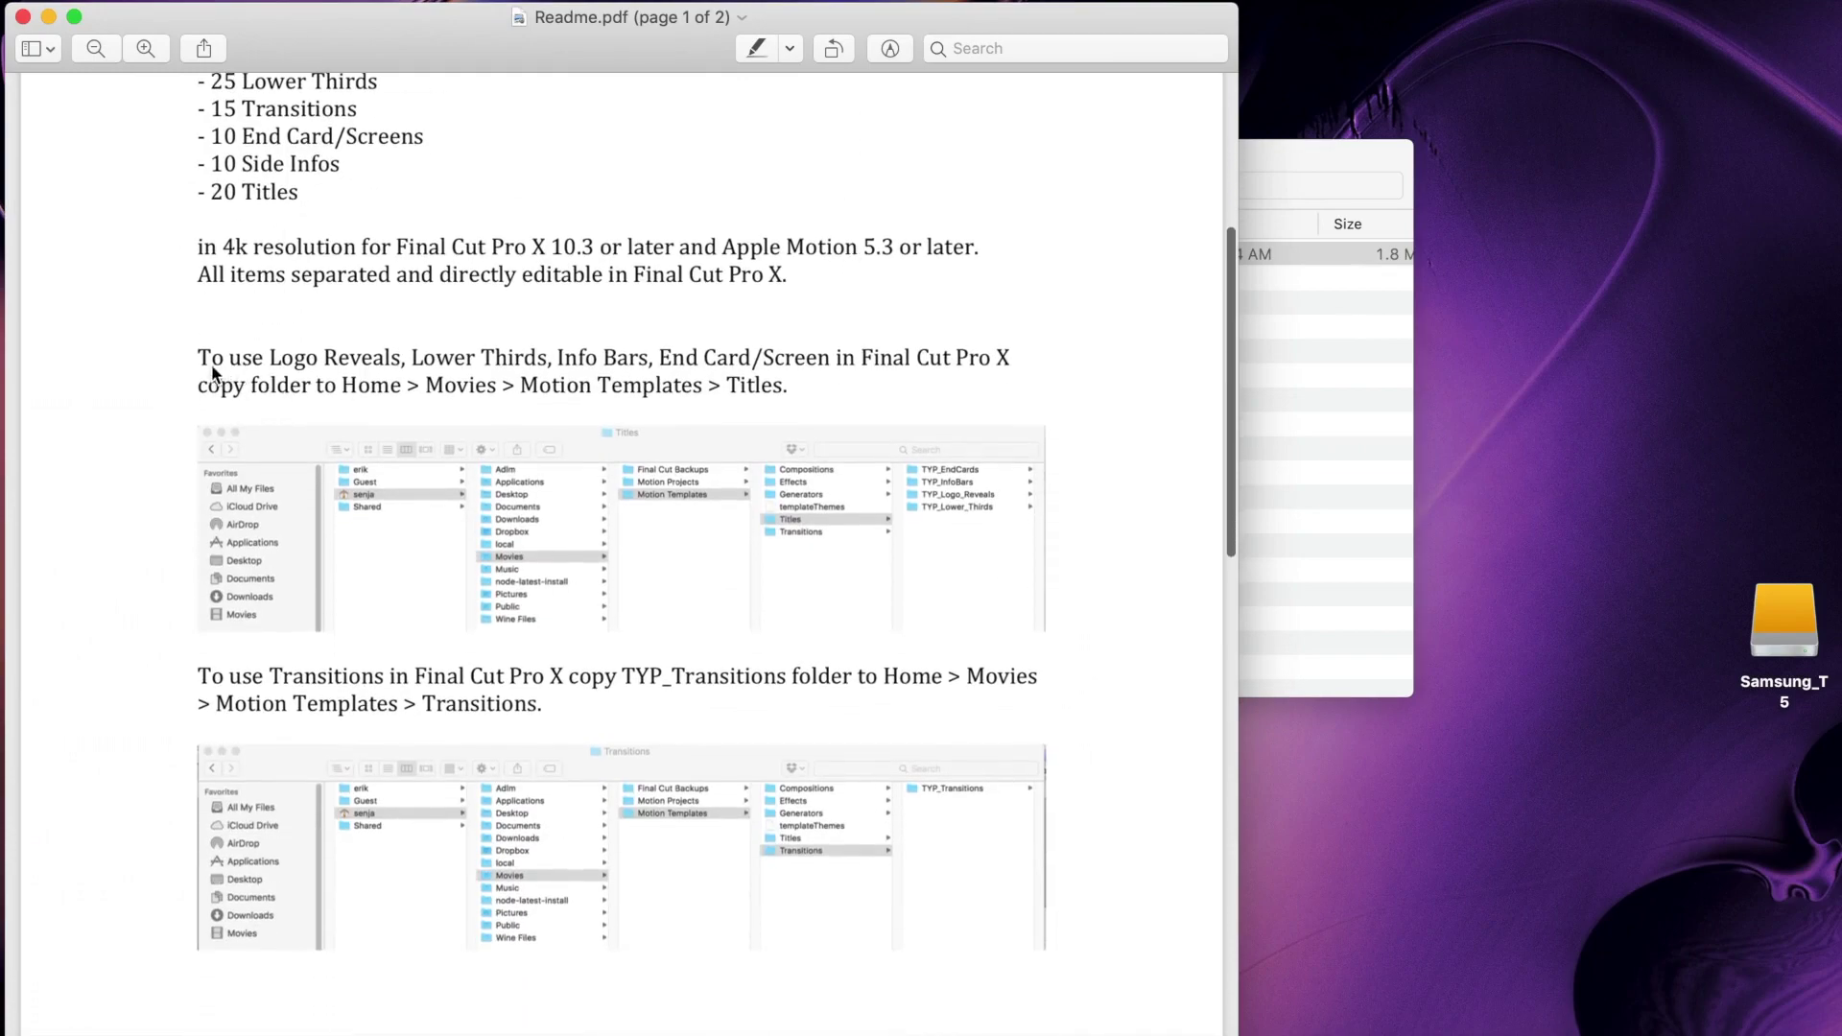
pyautogui.moveTo(197, 362); pyautogui.dragTo(809, 393)
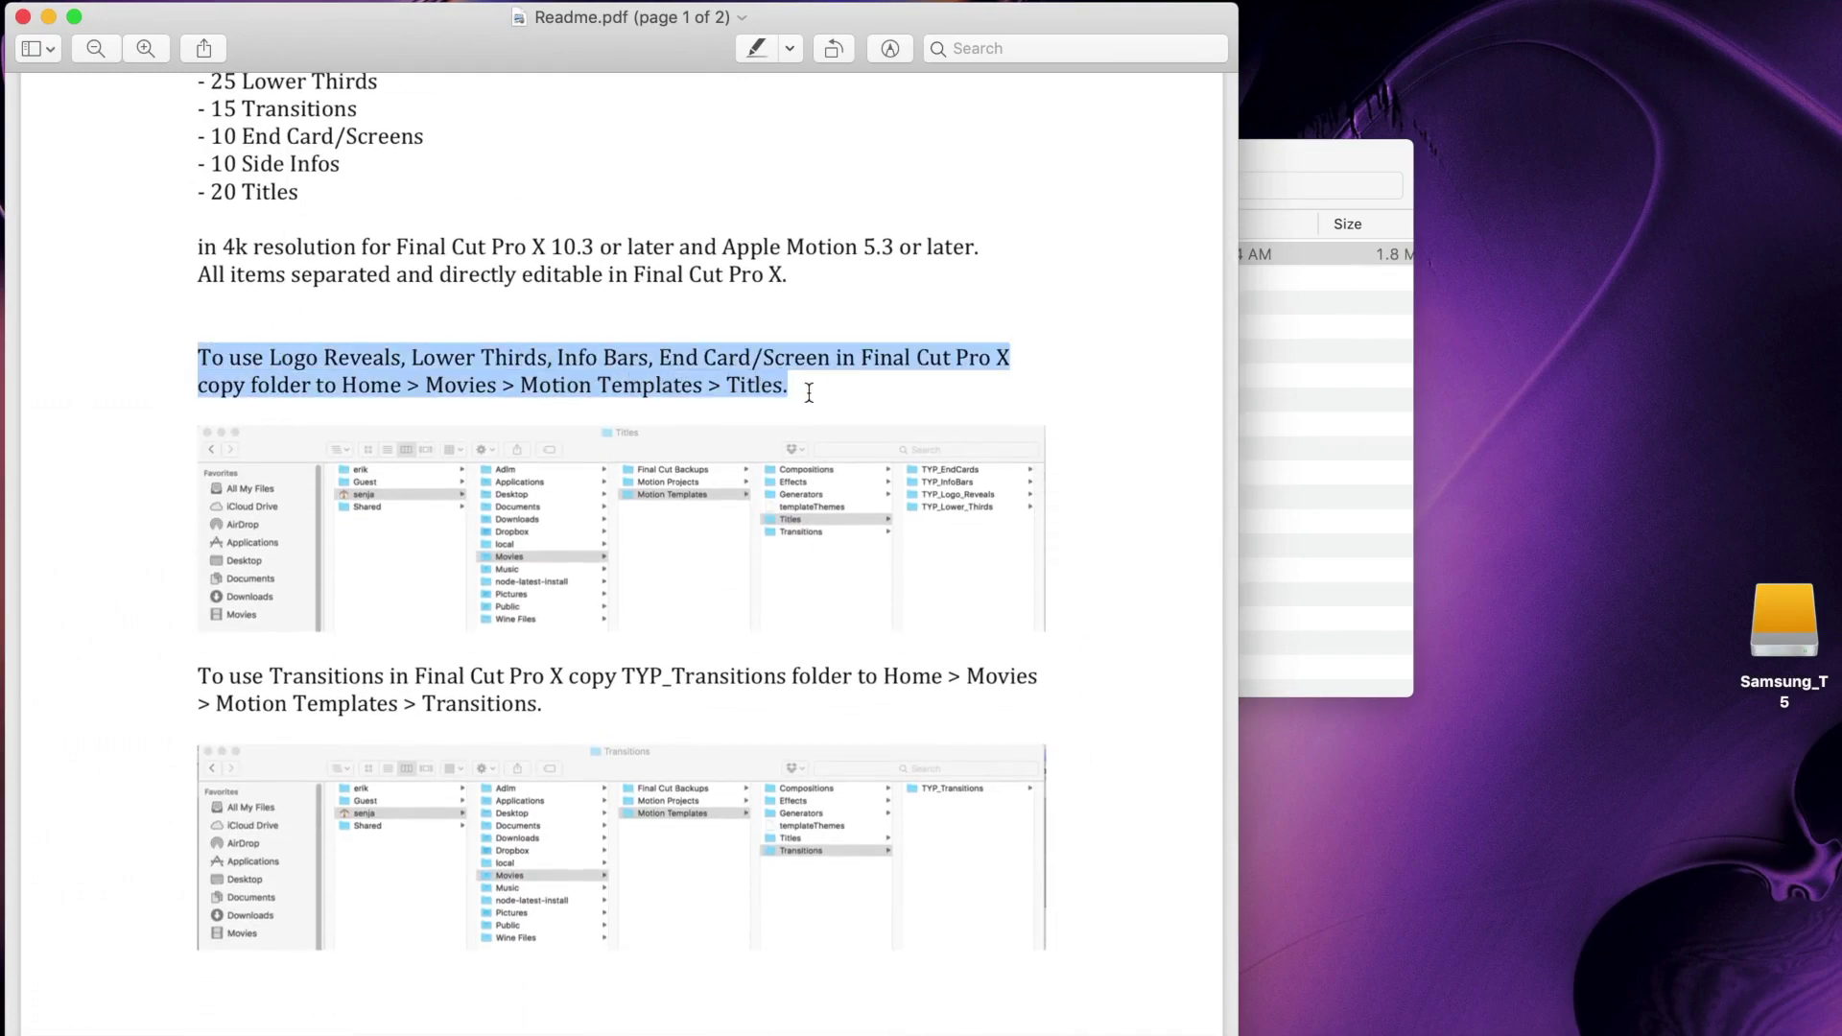
pyautogui.click(795, 320)
# Step: Review the font list and the Dropbox all-fonts link, then close Readme.pdf
pyautogui.scroll(-15, 795, 321)
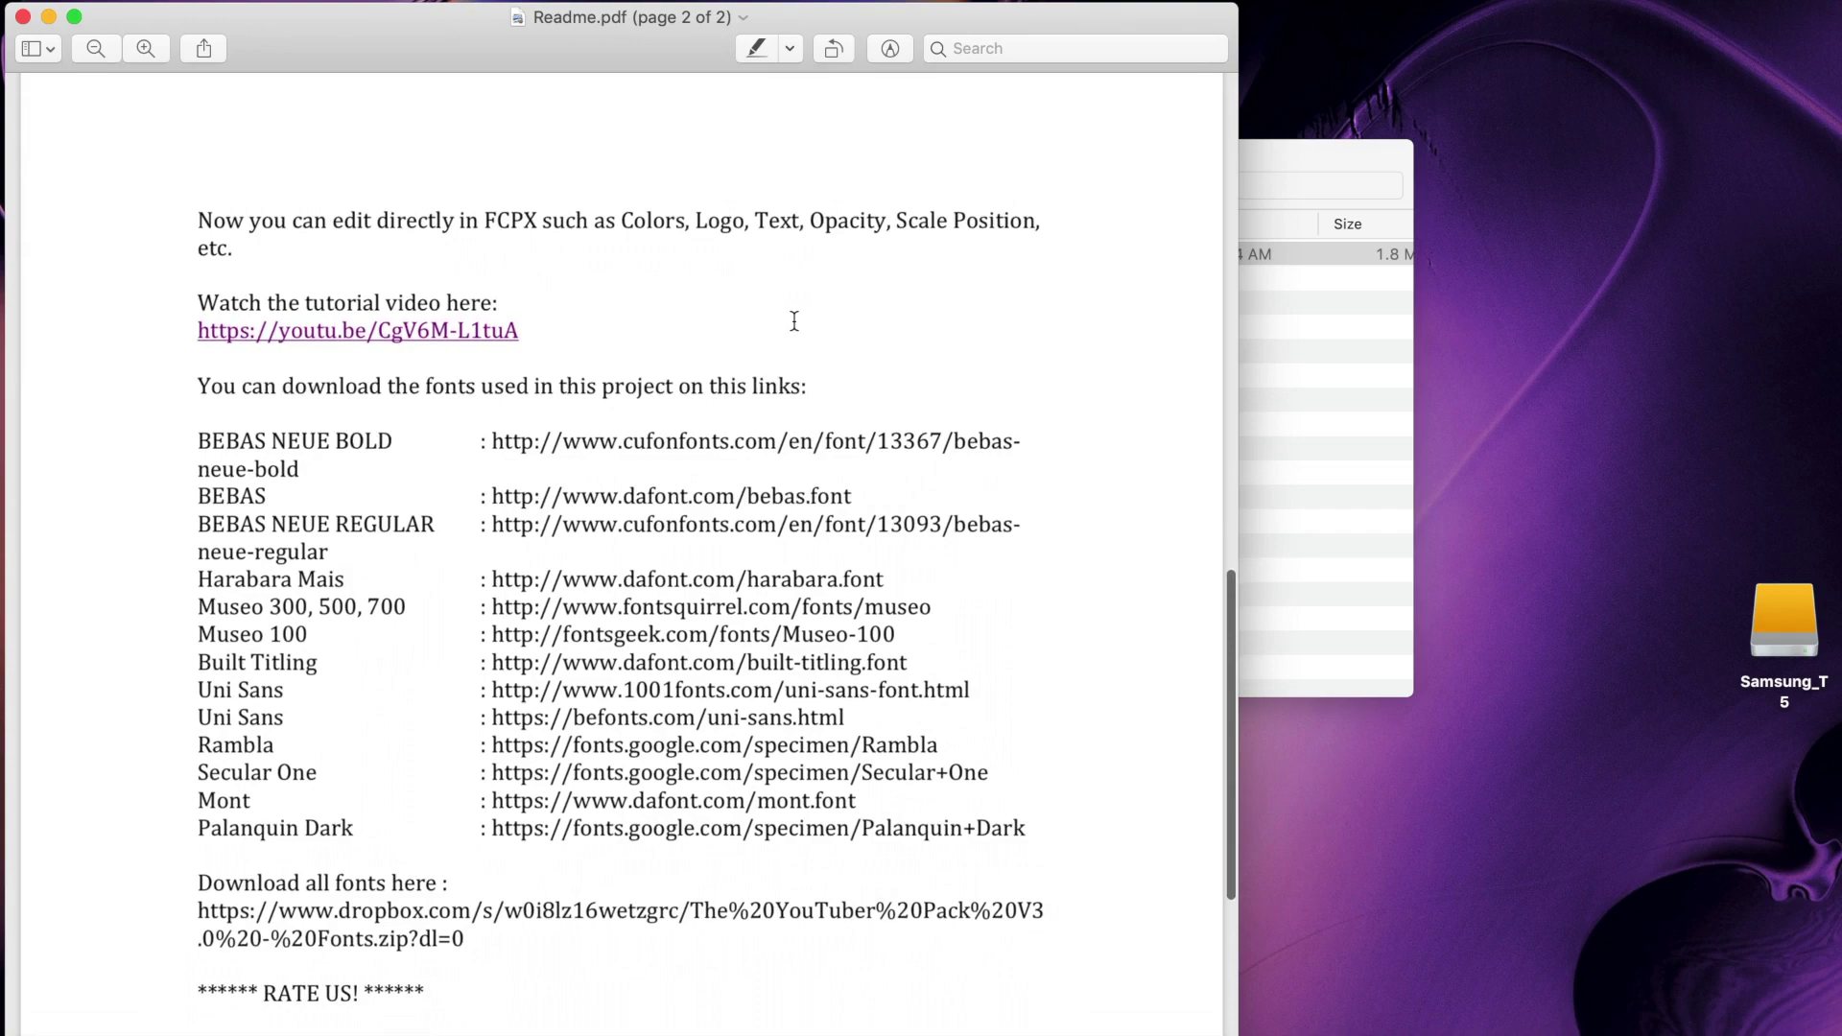
pyautogui.moveTo(190, 334); pyautogui.dragTo(1065, 732)
pyautogui.click(1068, 730)
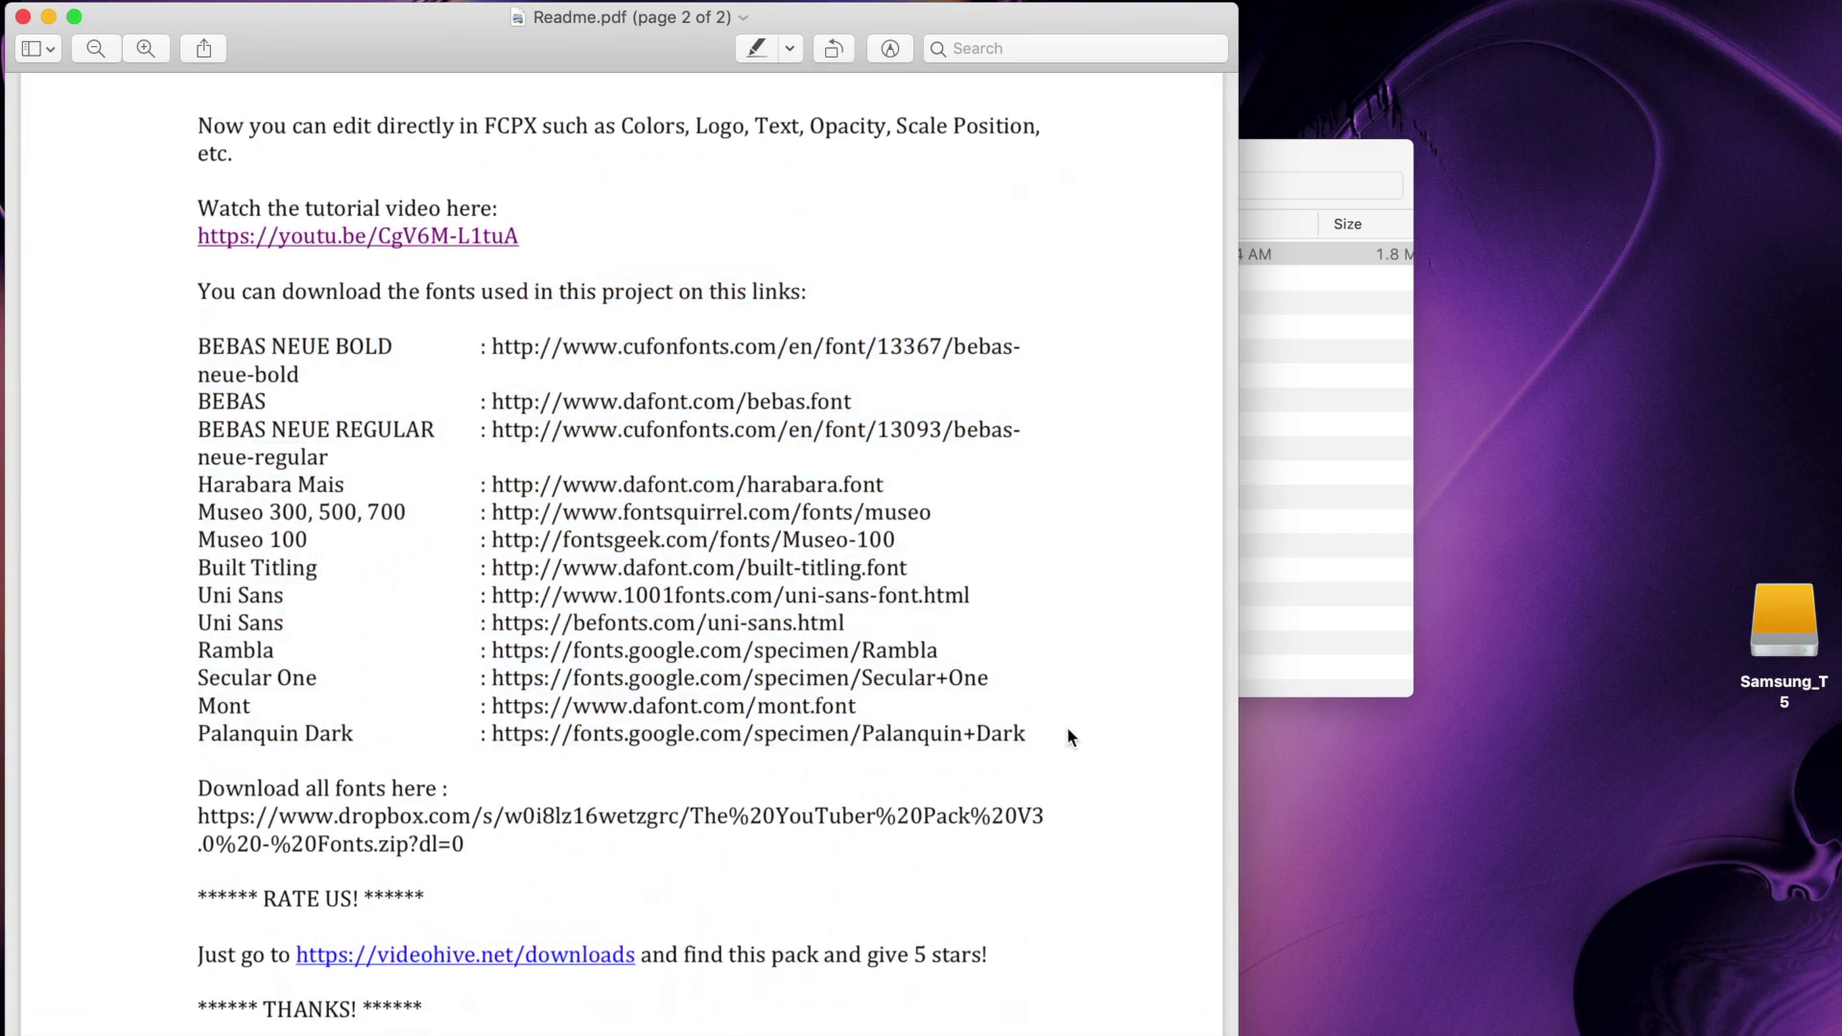
pyautogui.moveTo(201, 823); pyautogui.dragTo(514, 851)
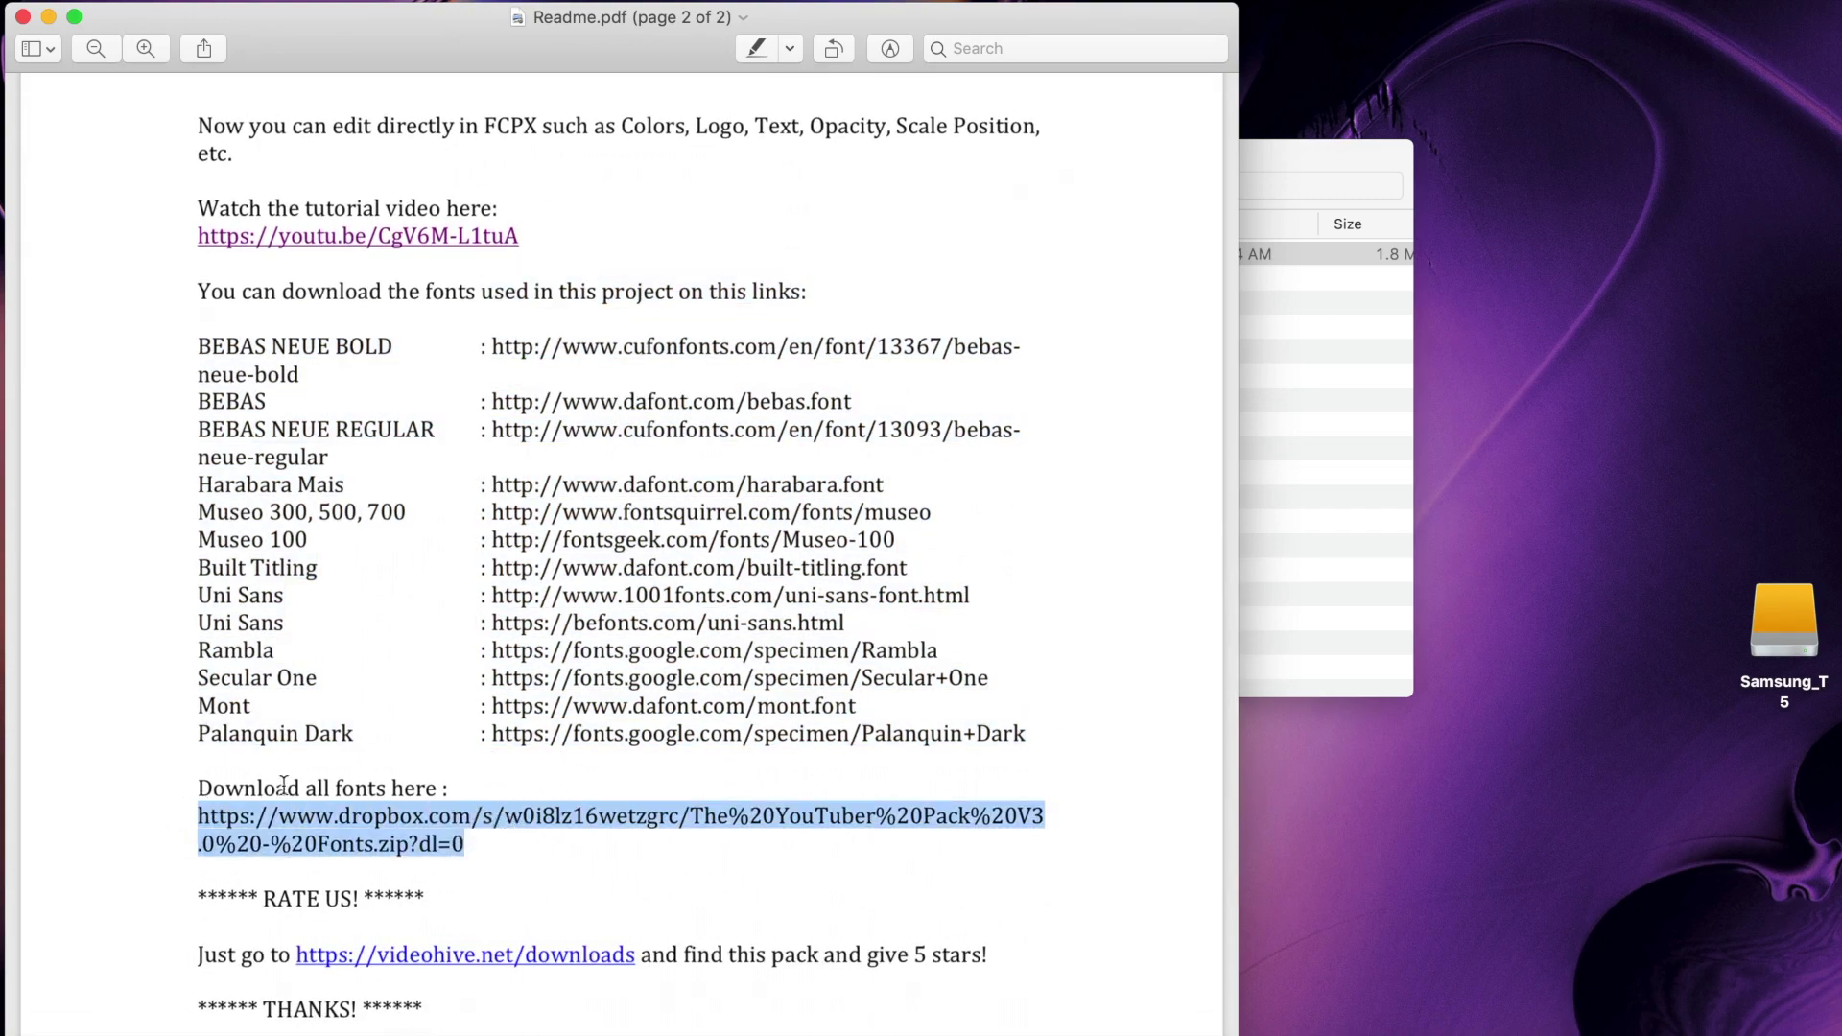
pyautogui.click(171, 764)
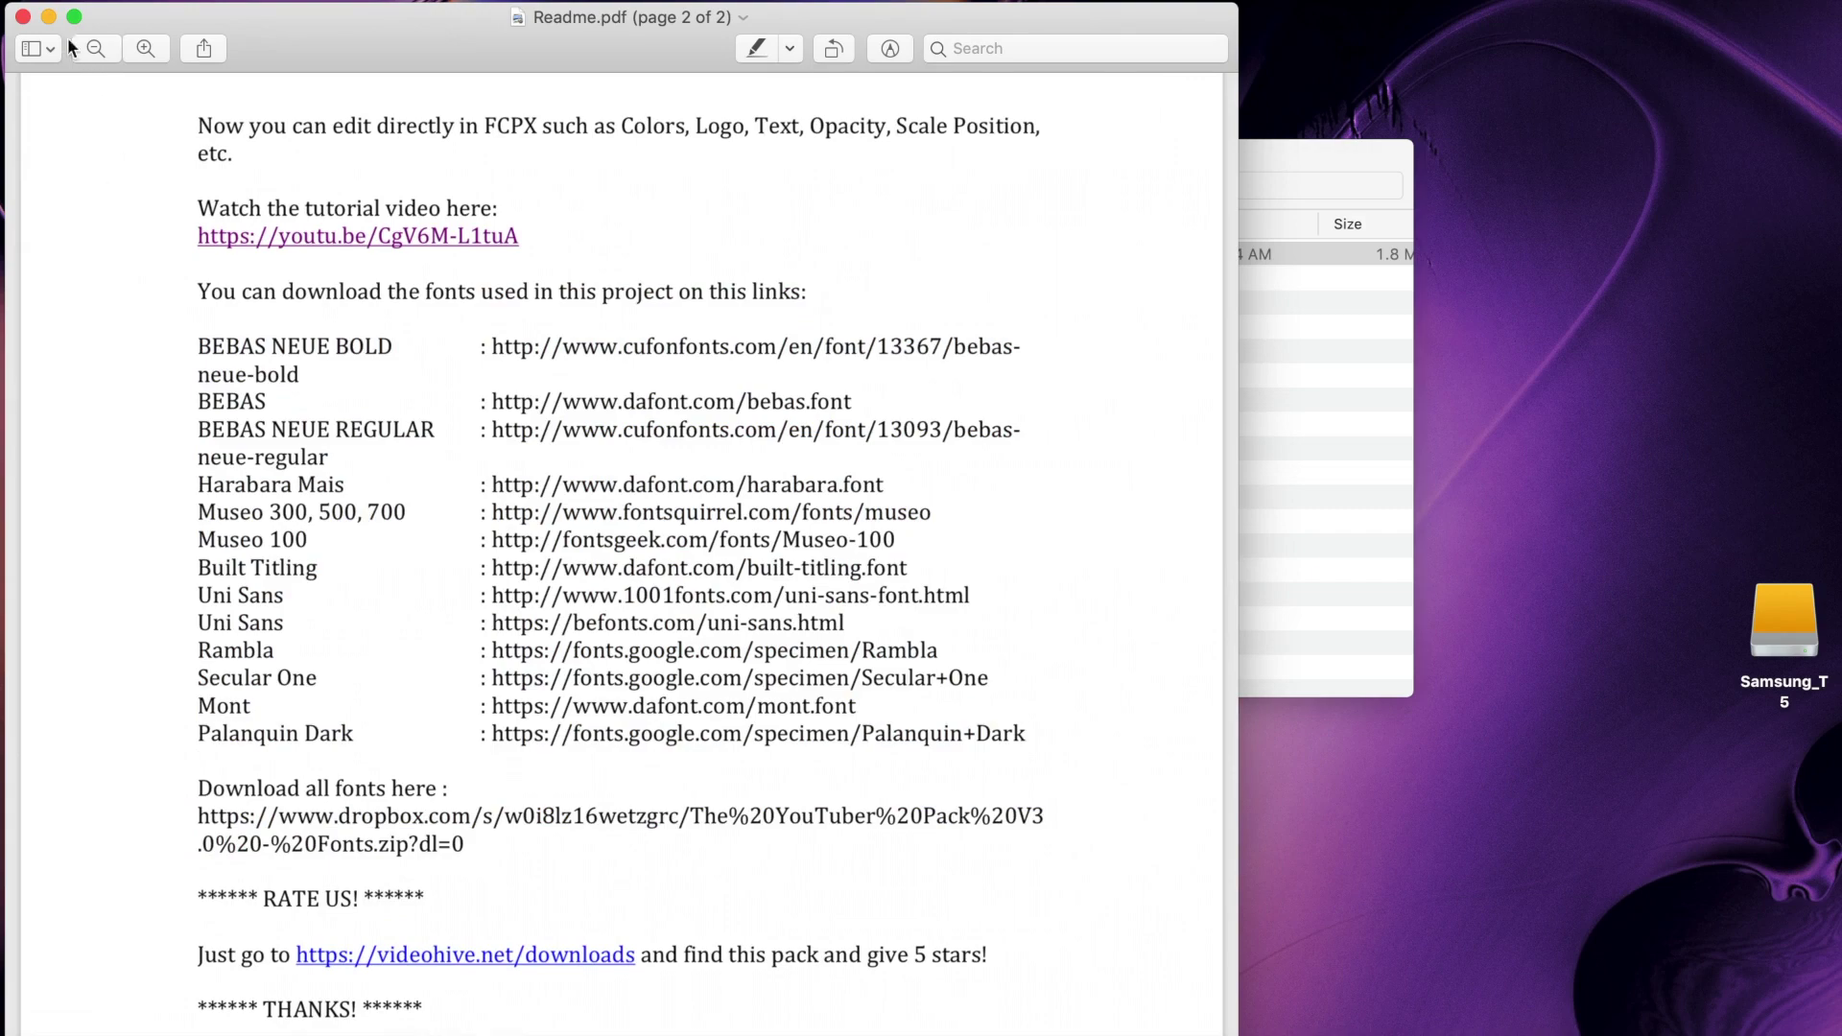
pyautogui.click(48, 16)
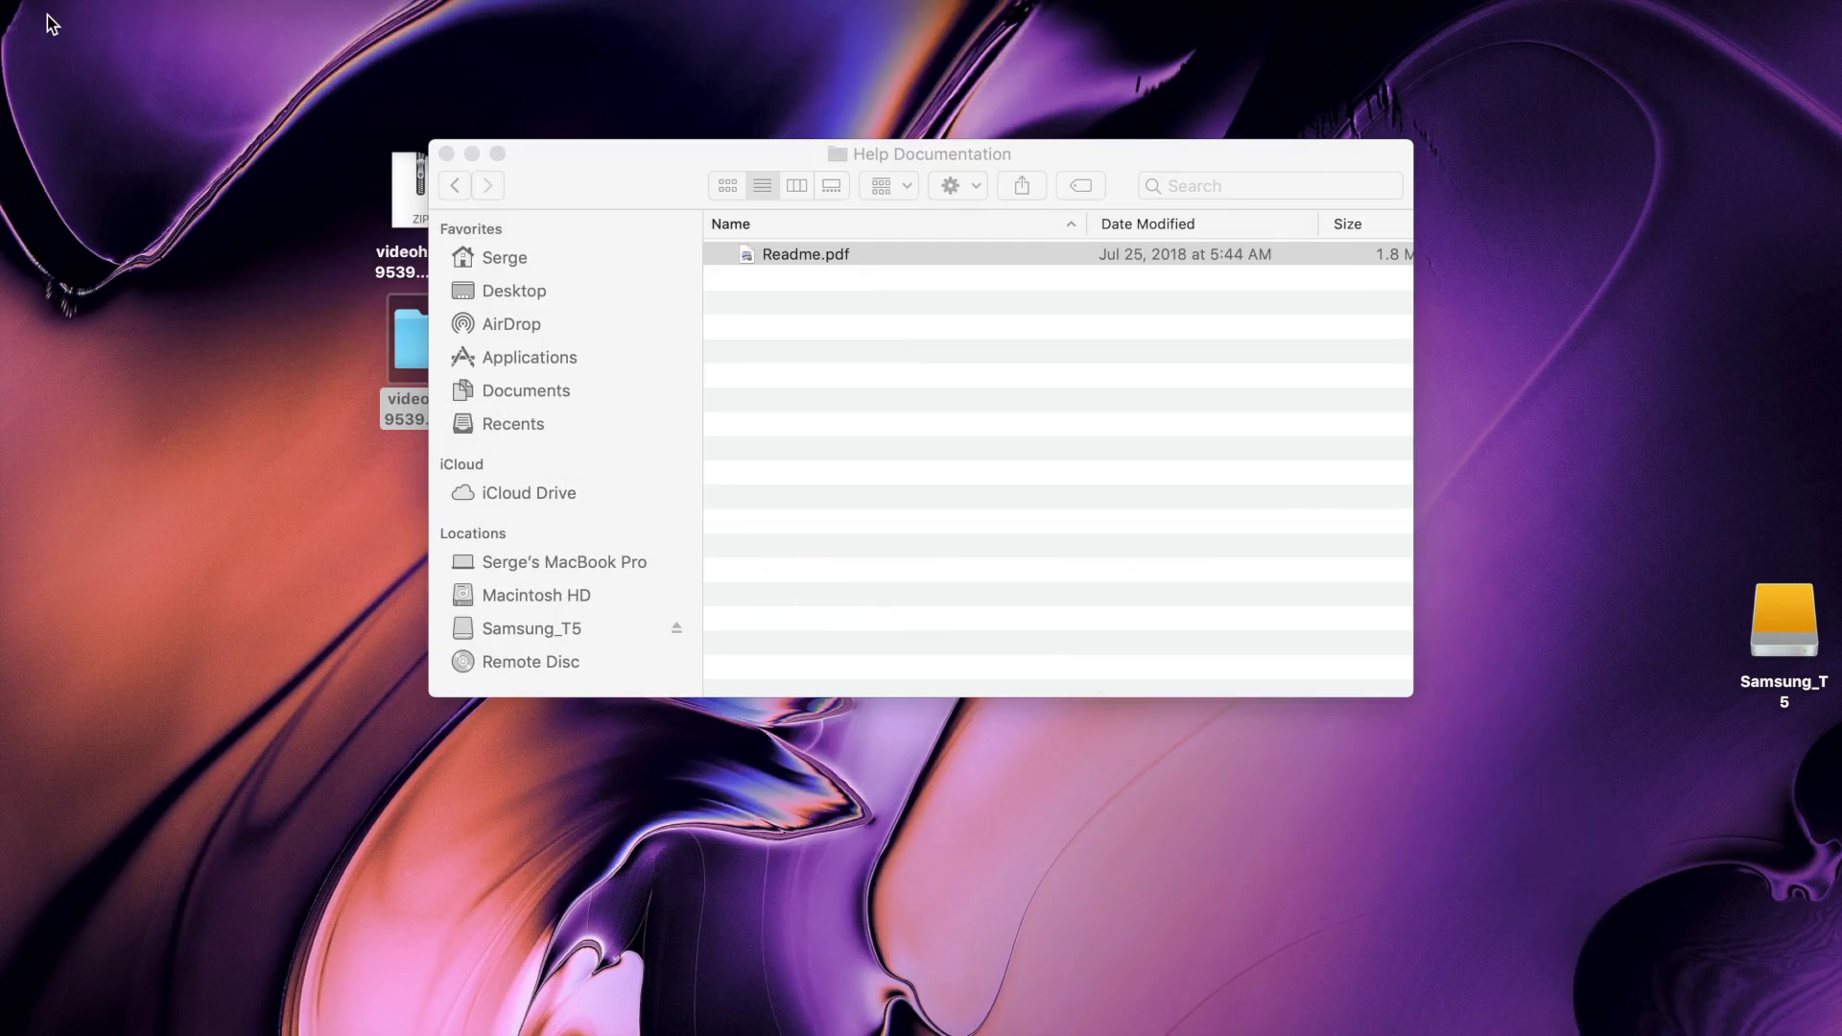
# Step: Select the pack's TYP folders and open a second Finder window, tiling the pack window top-right
pyautogui.click(468, 192)
pyautogui.click(772, 280)
pyautogui.keyDown('shift'); pyautogui.click(826, 377); pyautogui.keyUp('shift')
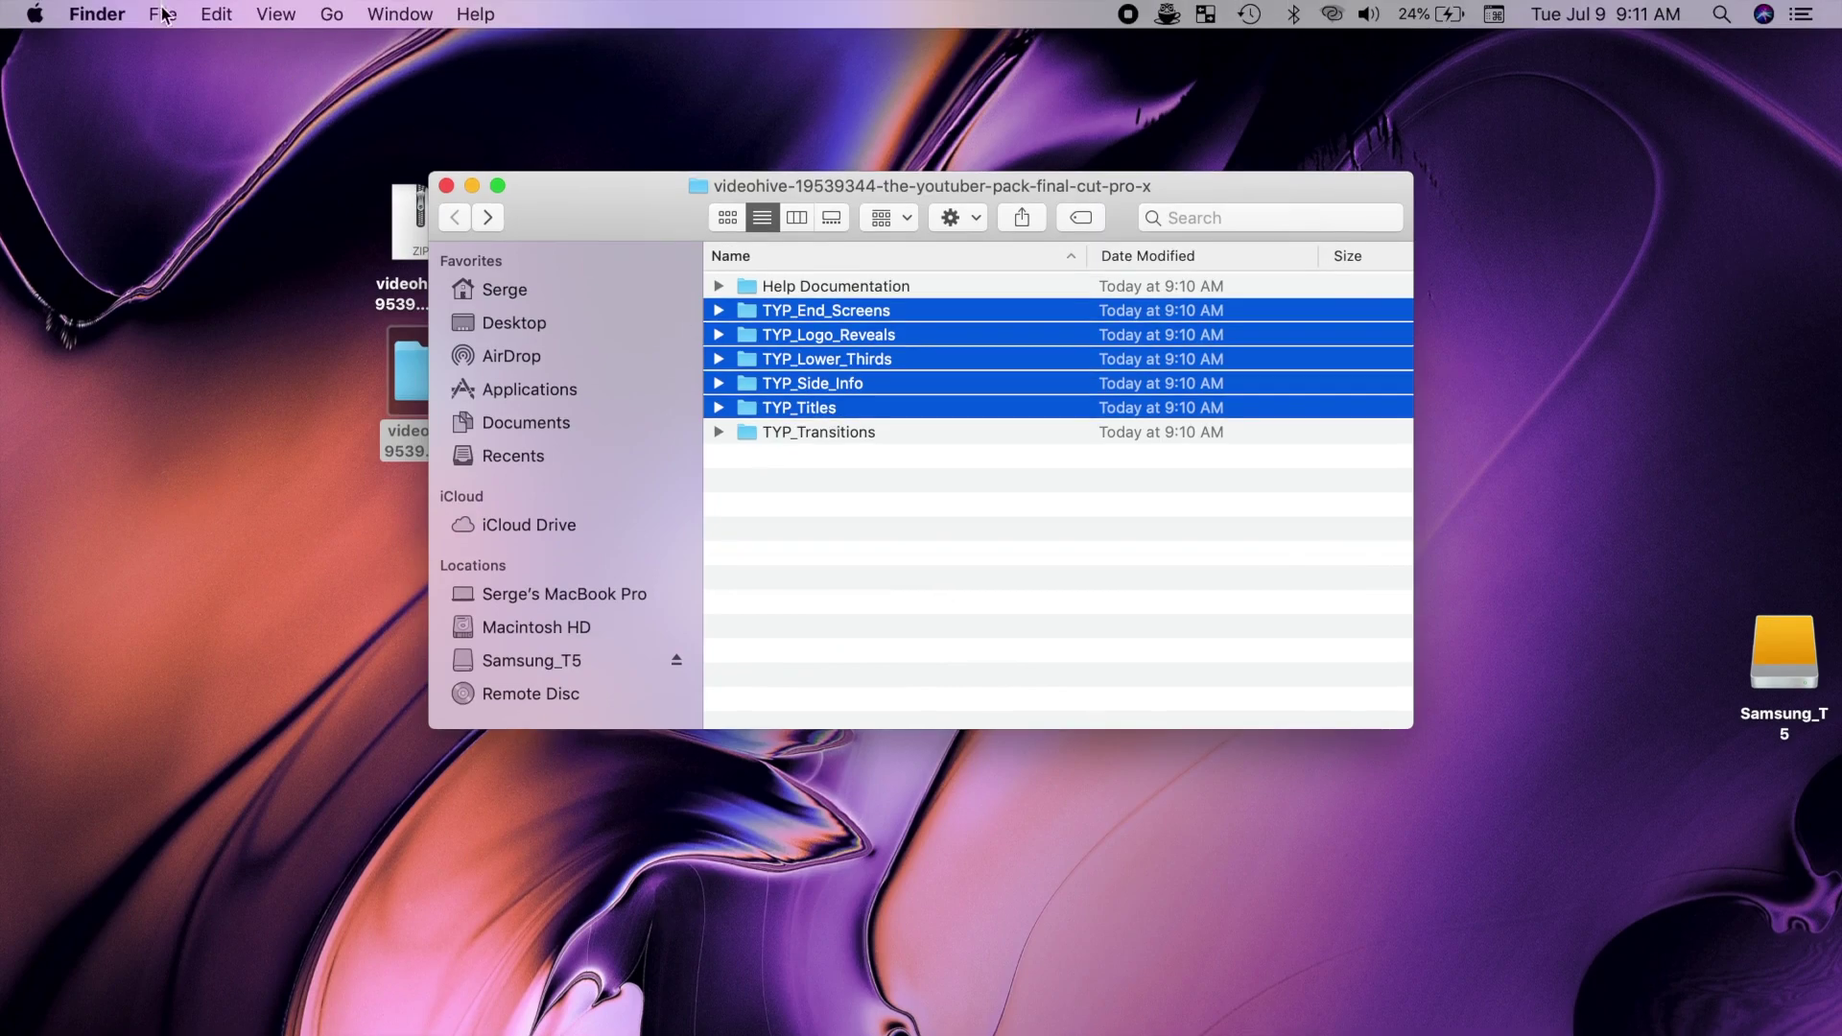
pyautogui.click(163, 14)
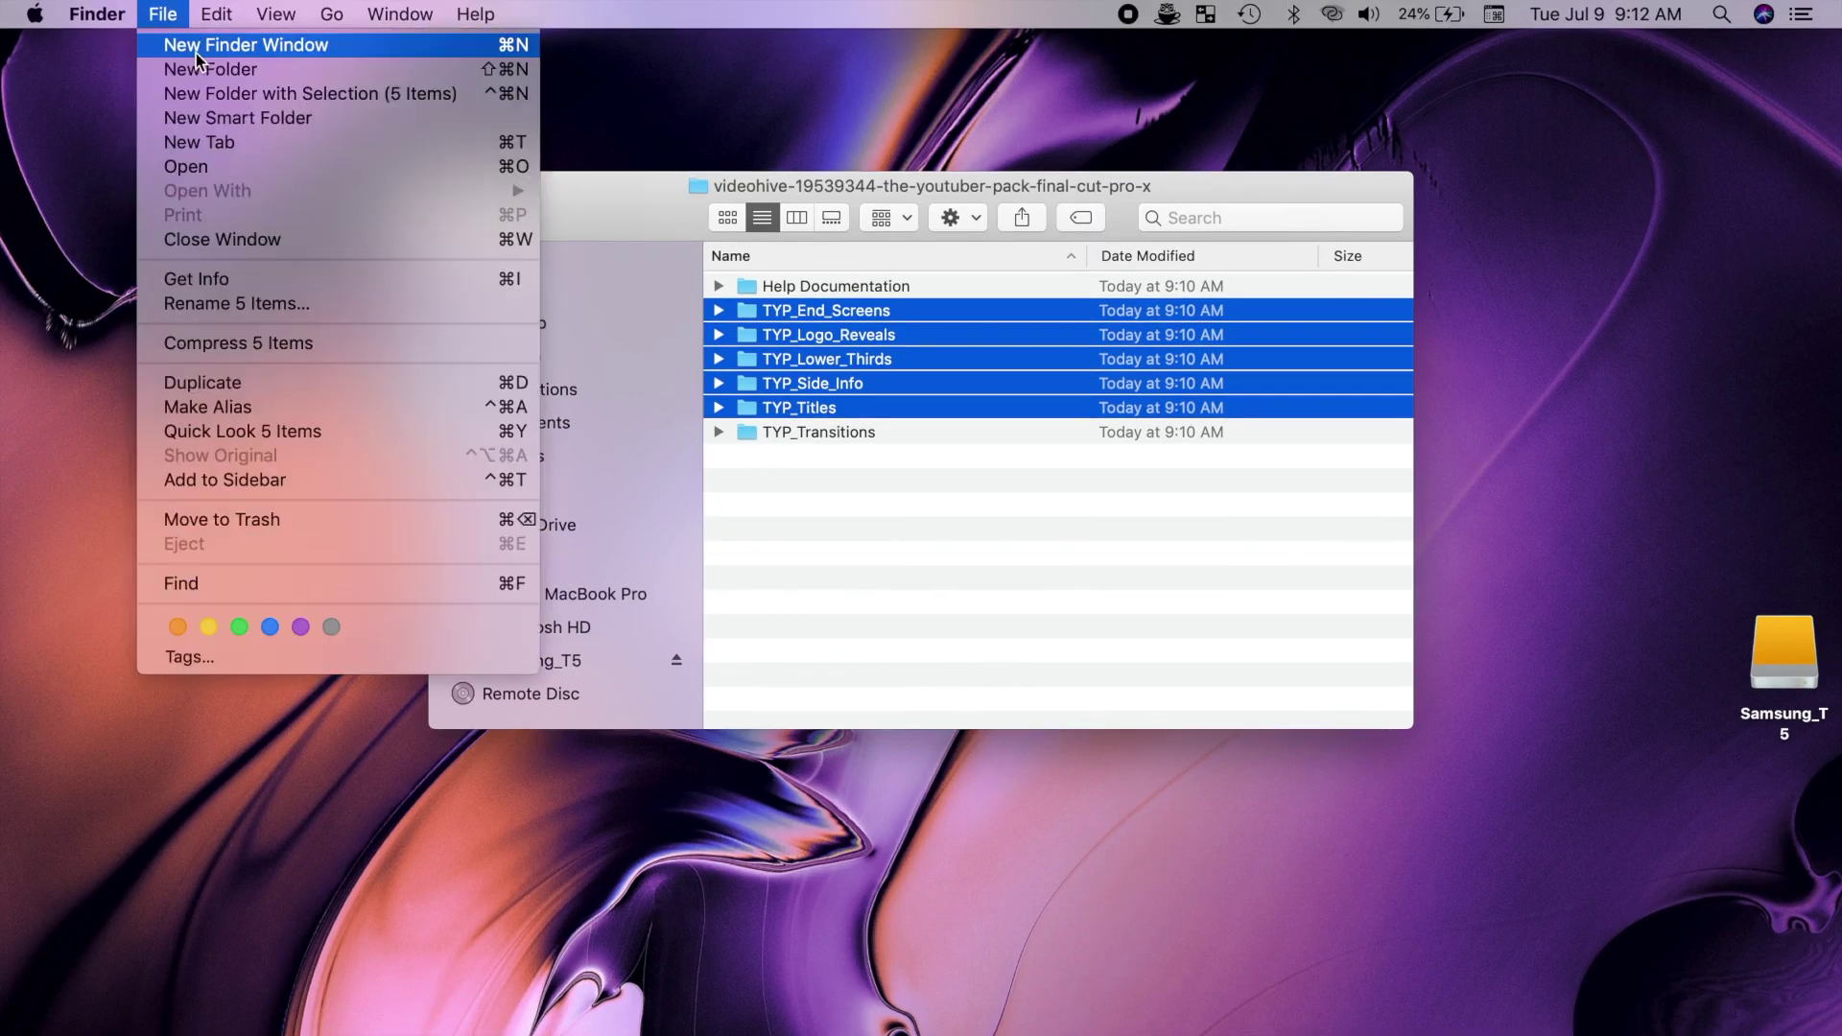
pyautogui.click(196, 54)
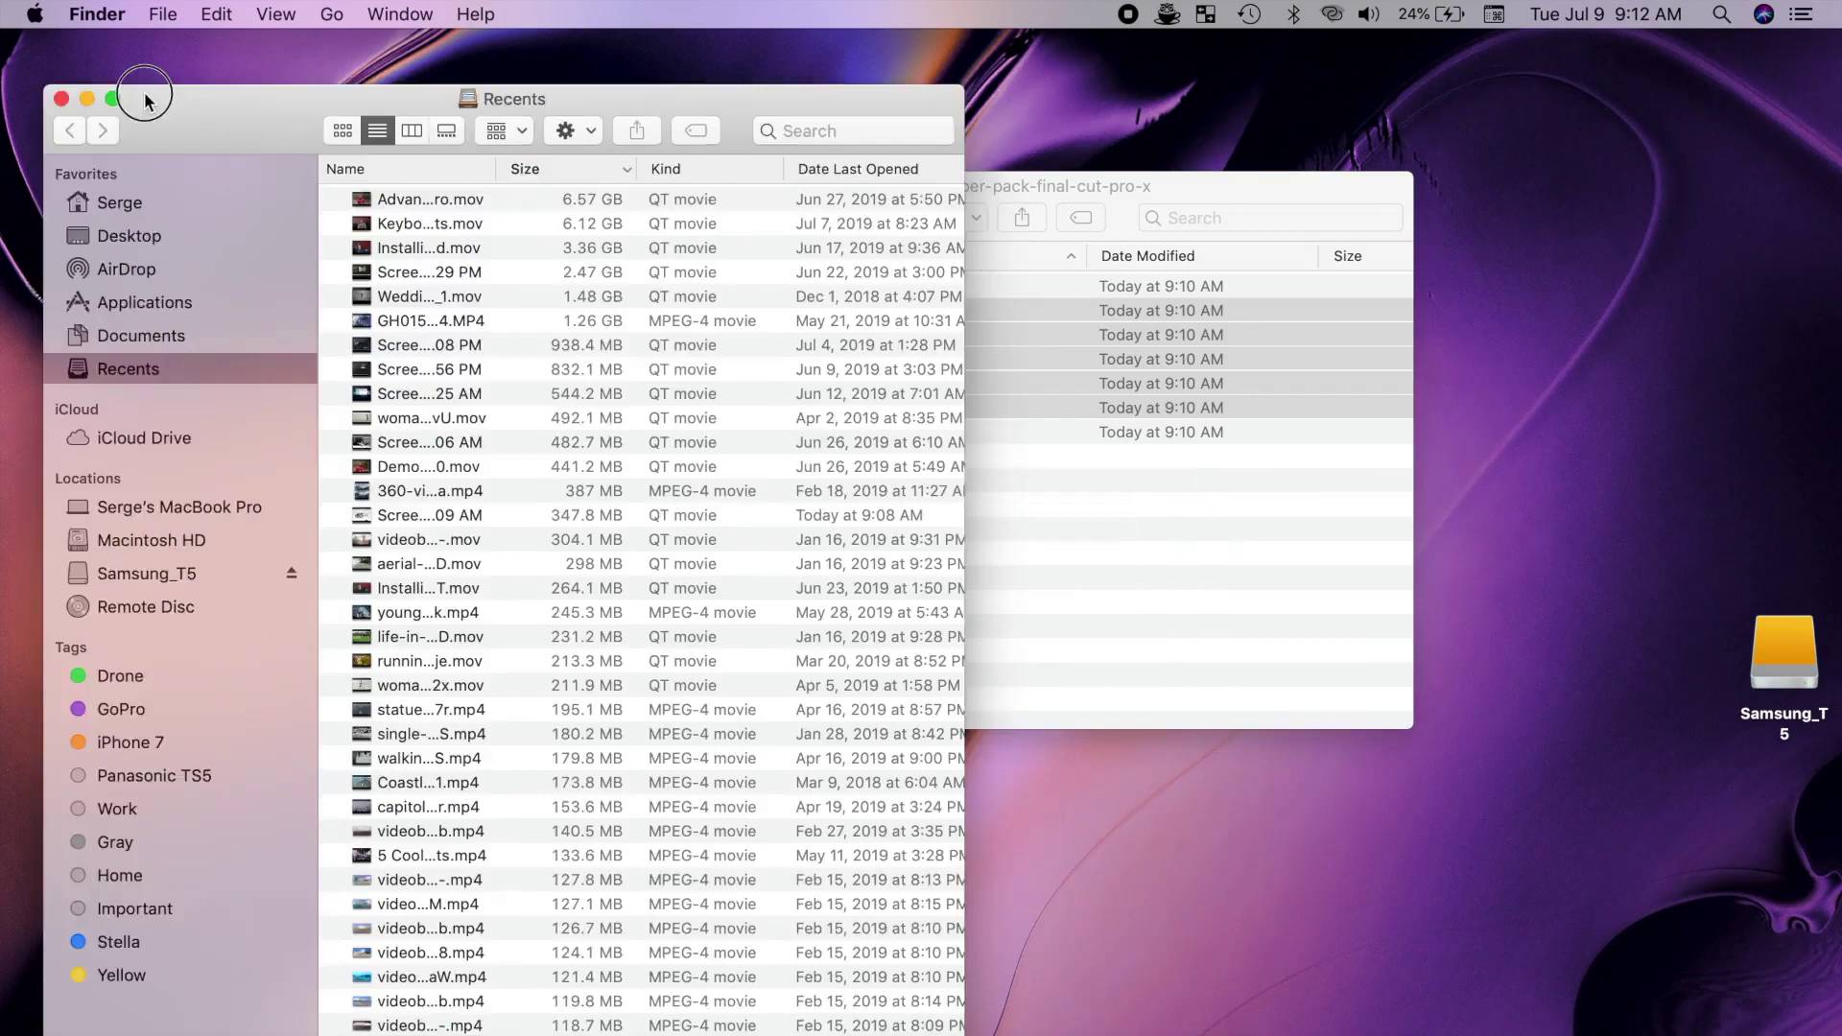
pyautogui.click(1062, 184)
pyautogui.hotkey('ctrl', 'alt', 'i')
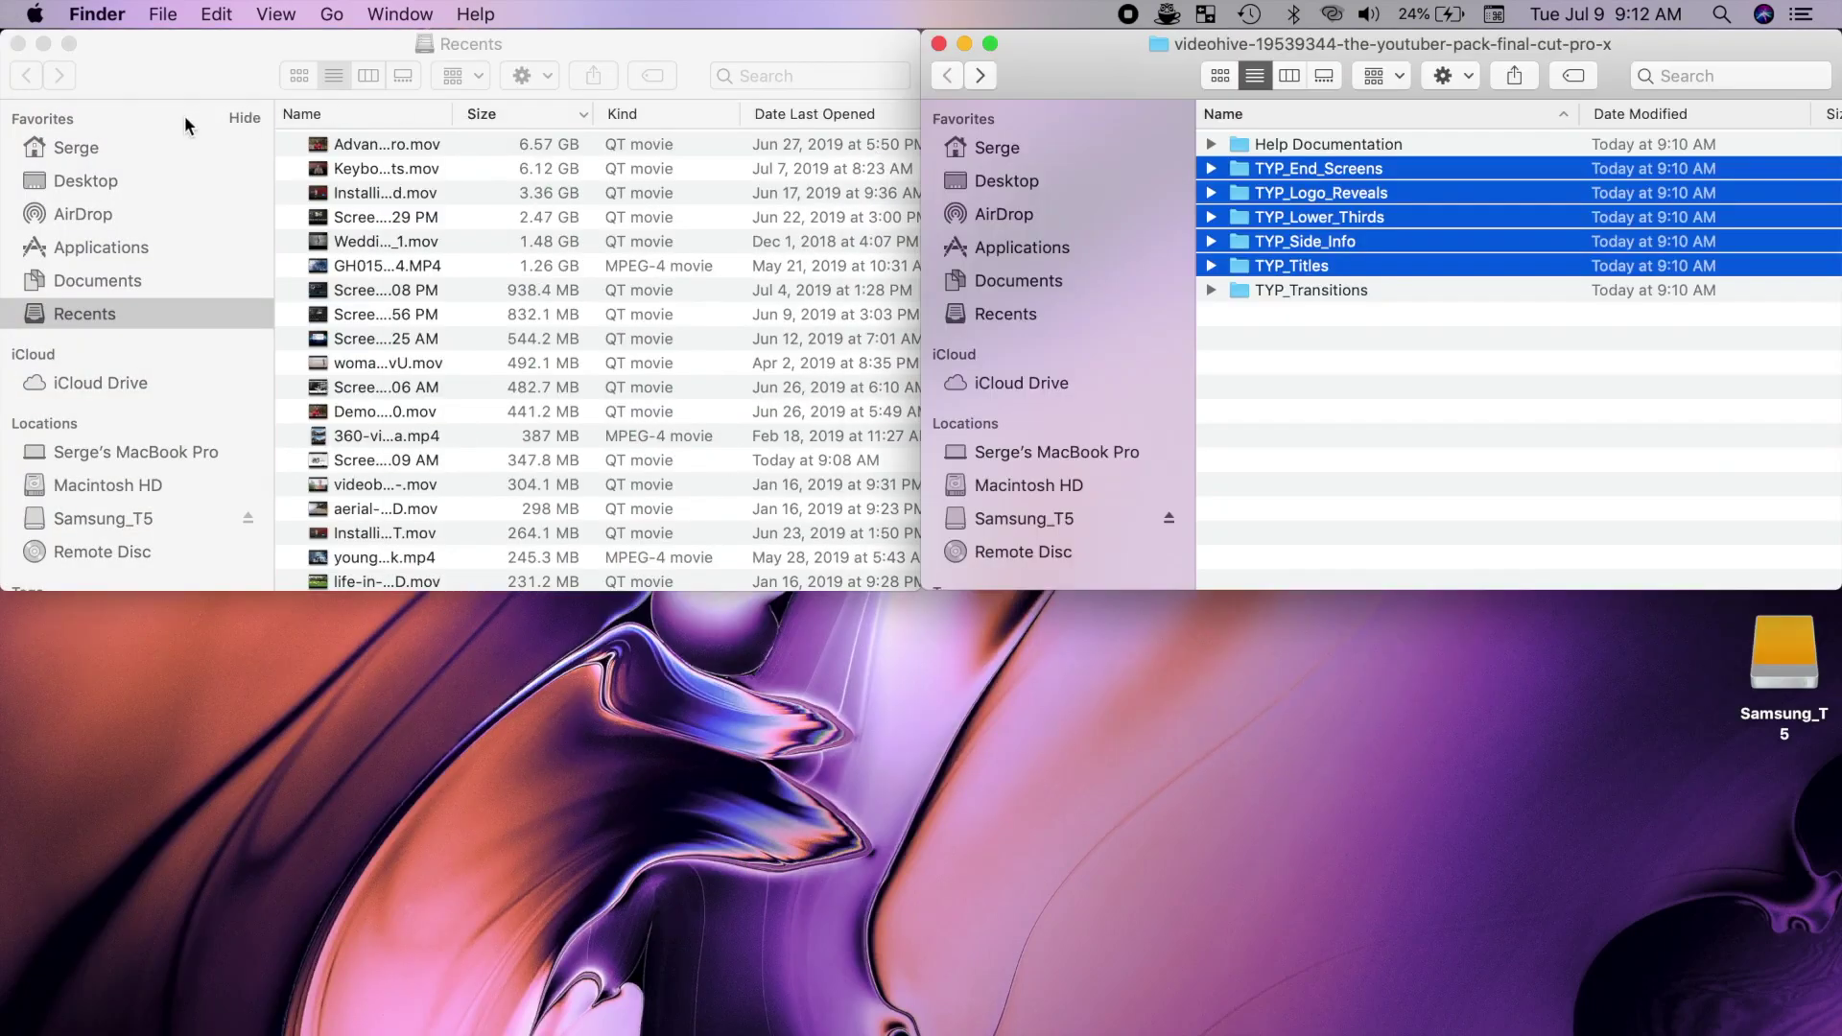
# Step: Browse the new window to Movies > Motion Templates > Transitions
pyautogui.click(94, 150)
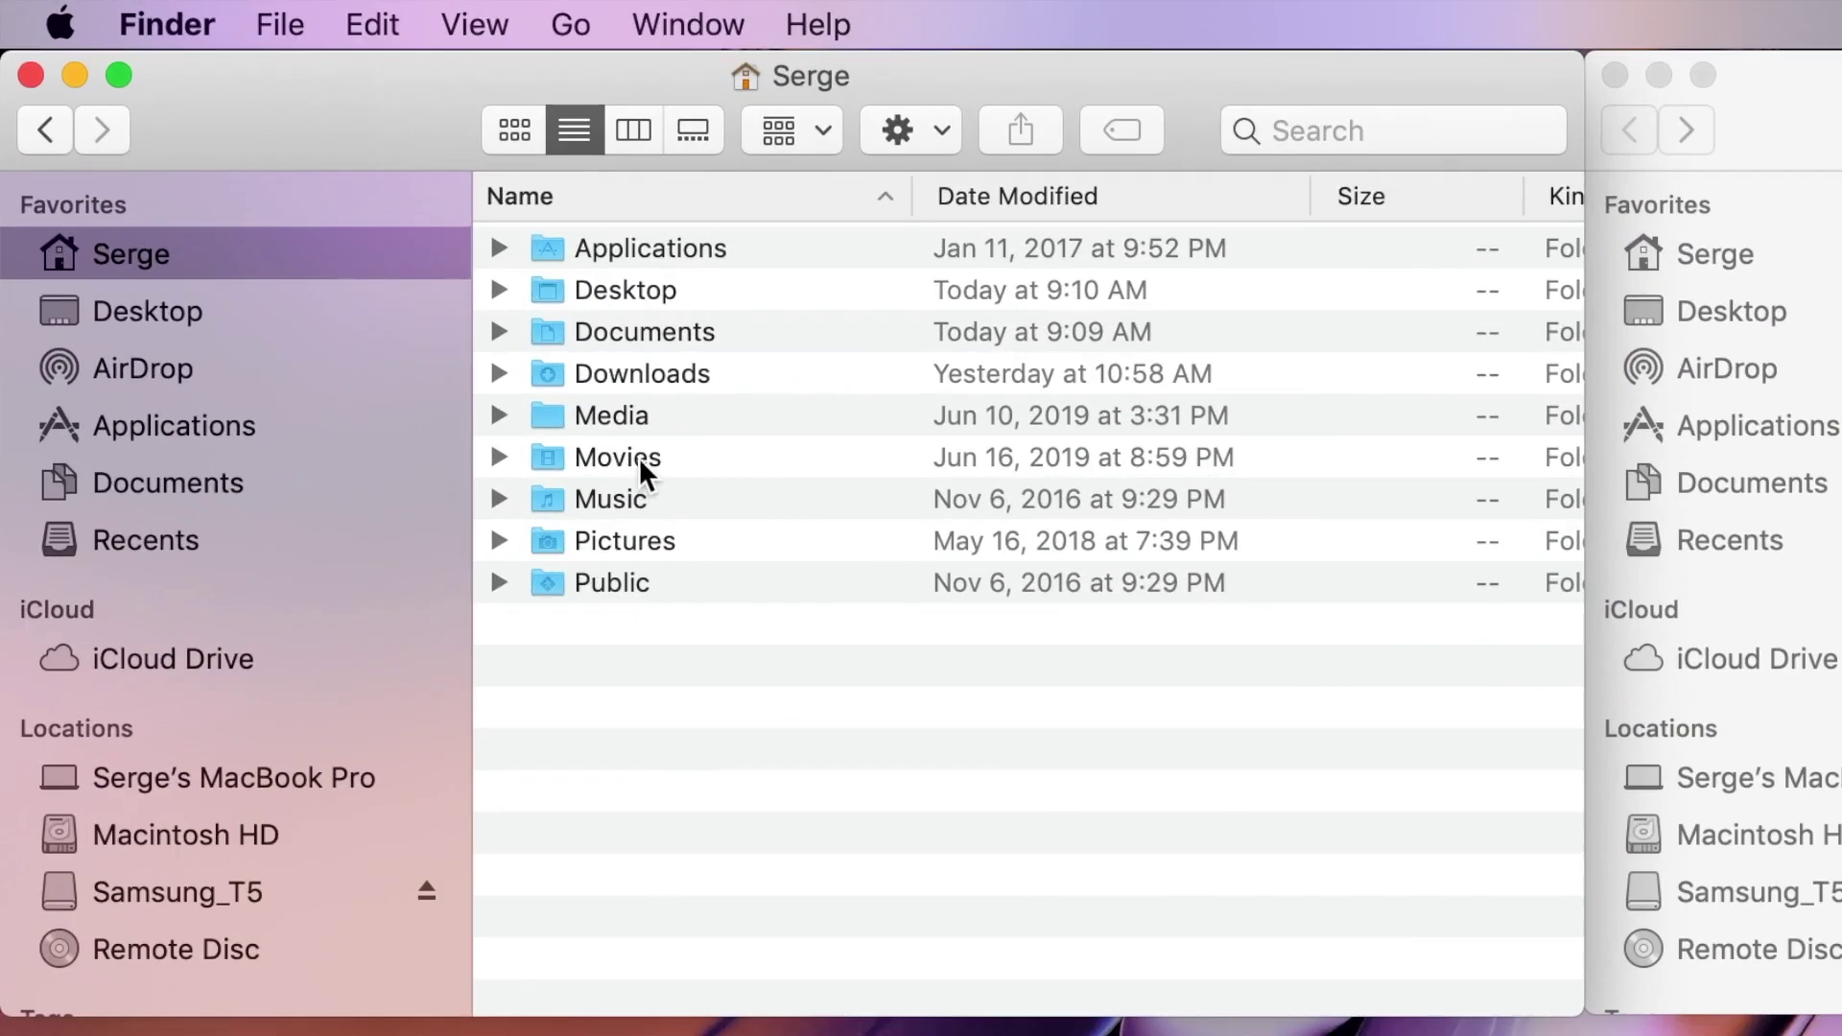
pyautogui.click(370, 266)
pyautogui.doubleClick(637, 457)
pyautogui.doubleClick(664, 493)
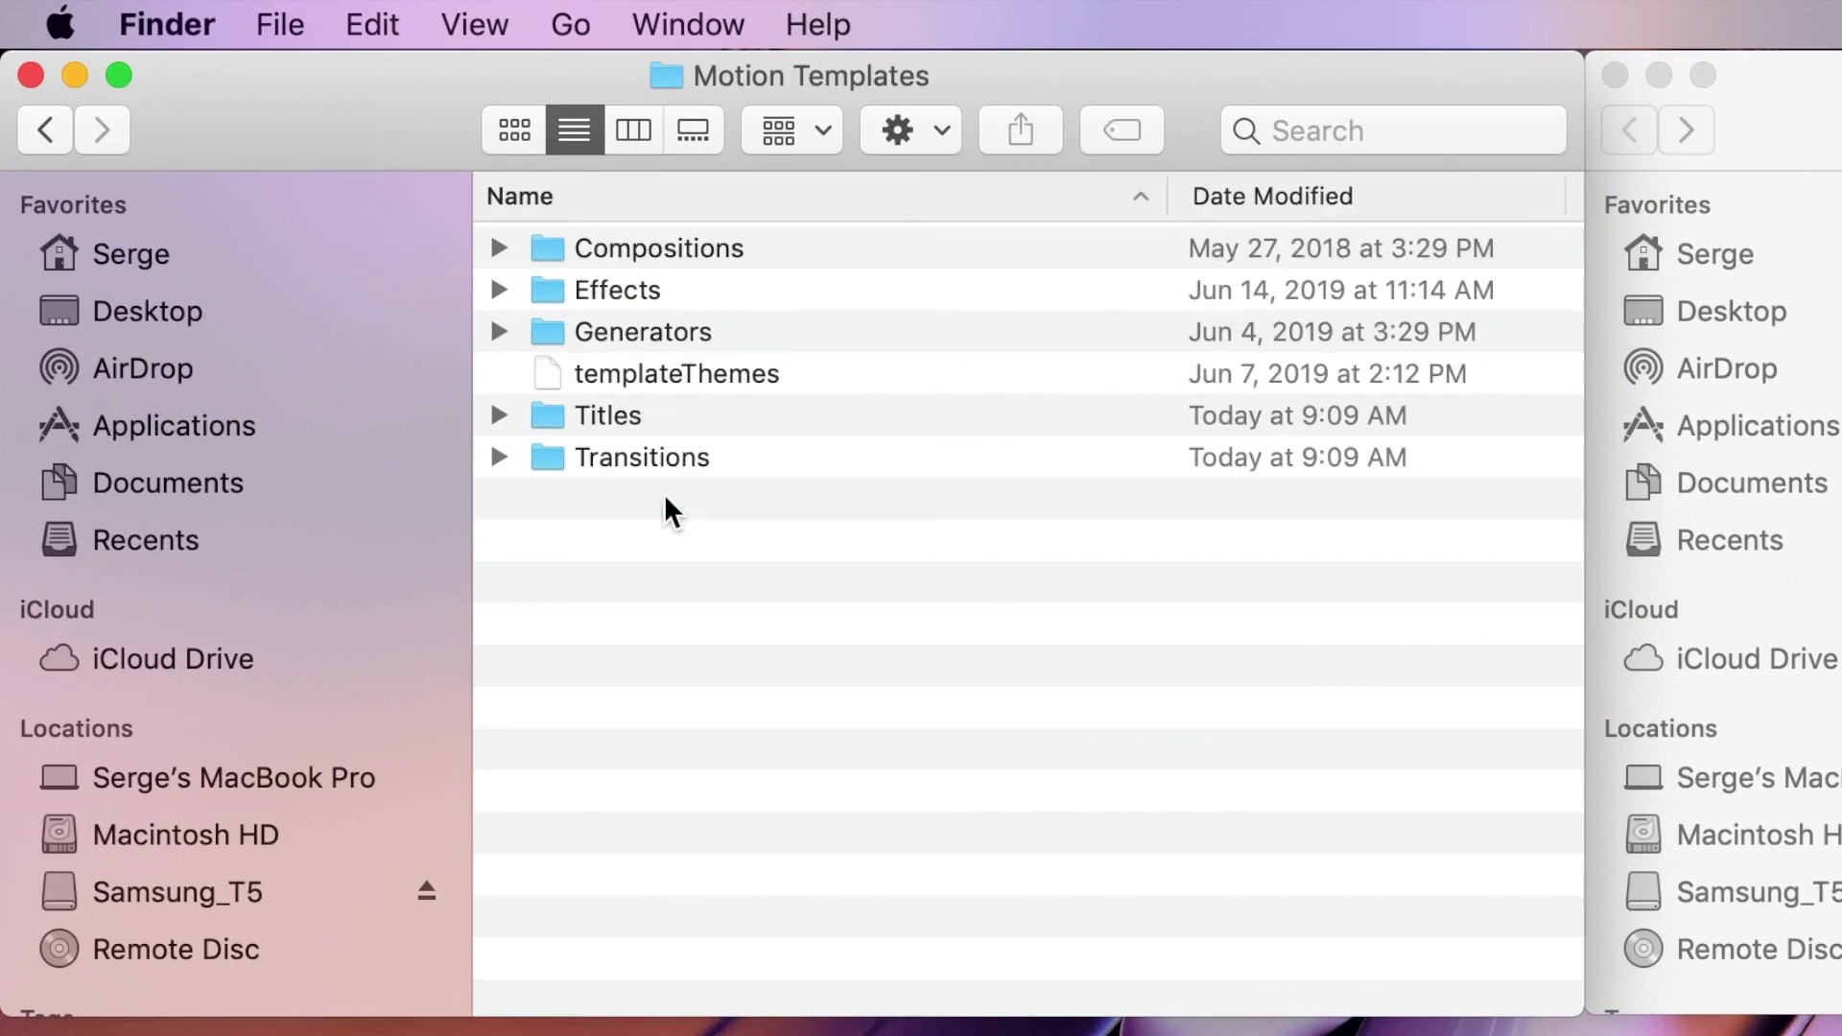
pyautogui.doubleClick(625, 412)
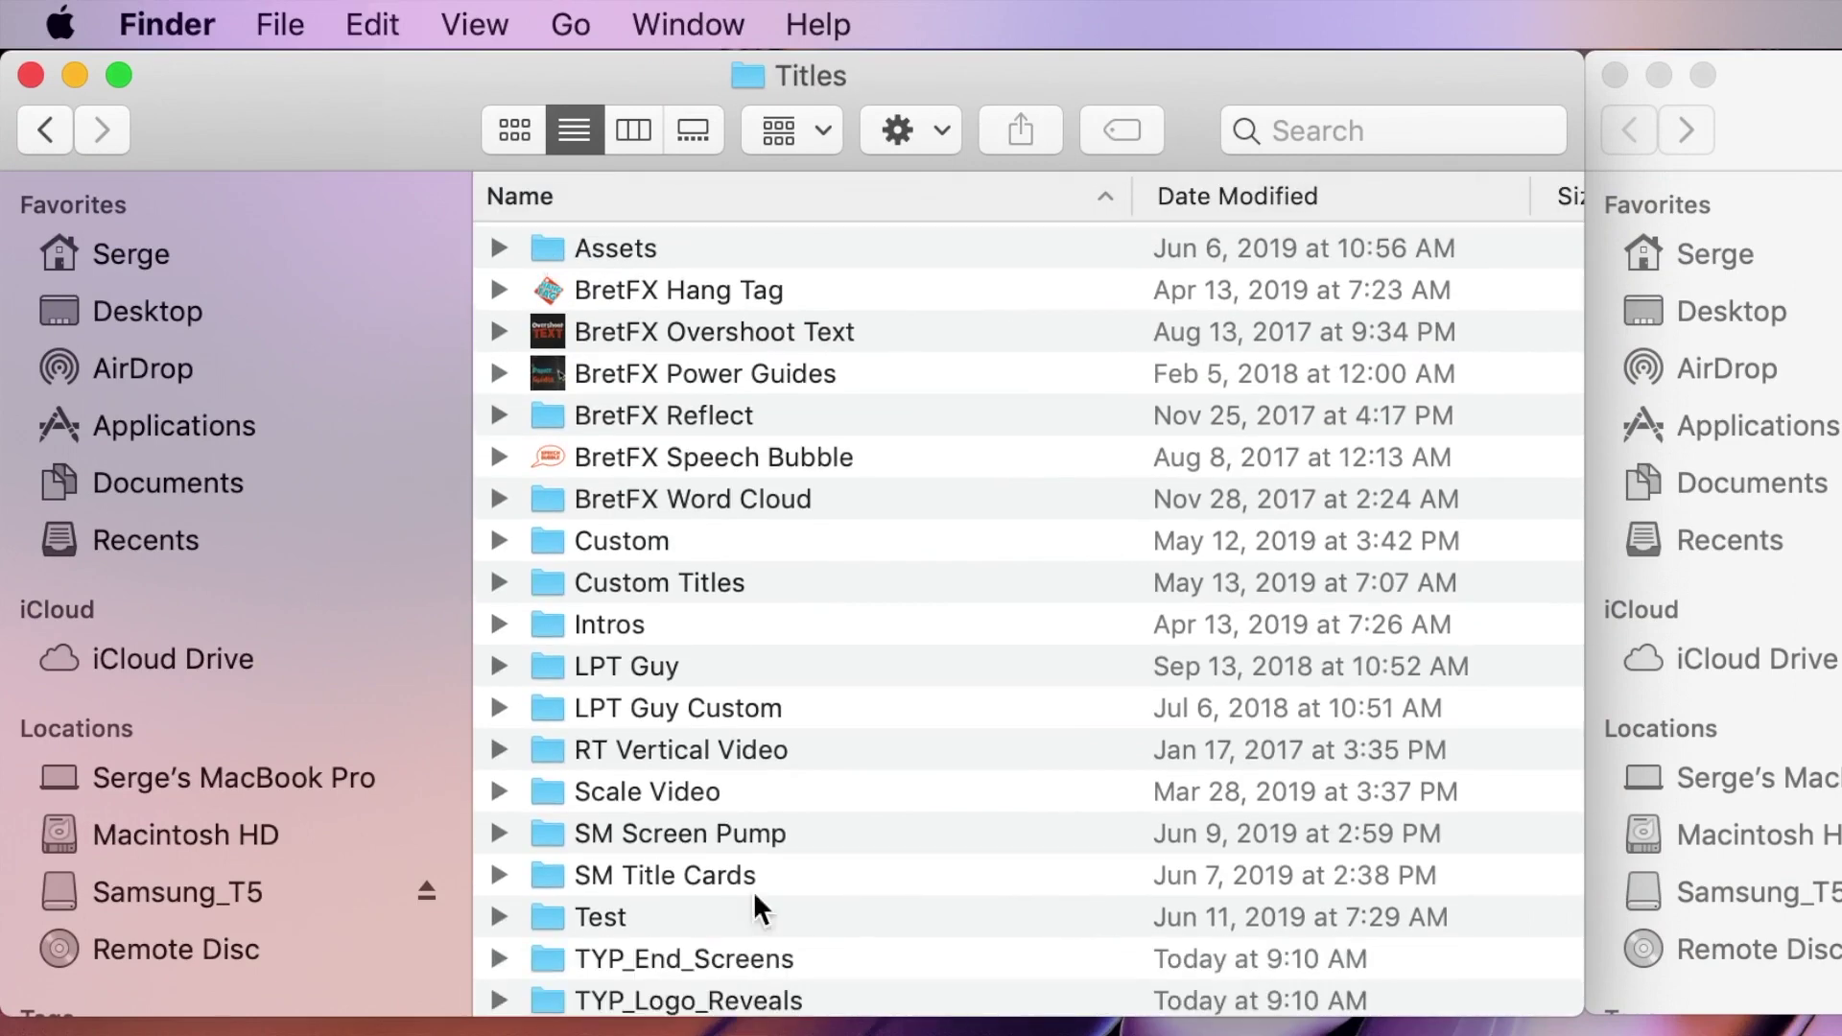
pyautogui.scroll(-3, 836, 758)
pyautogui.scroll(2, 838, 746)
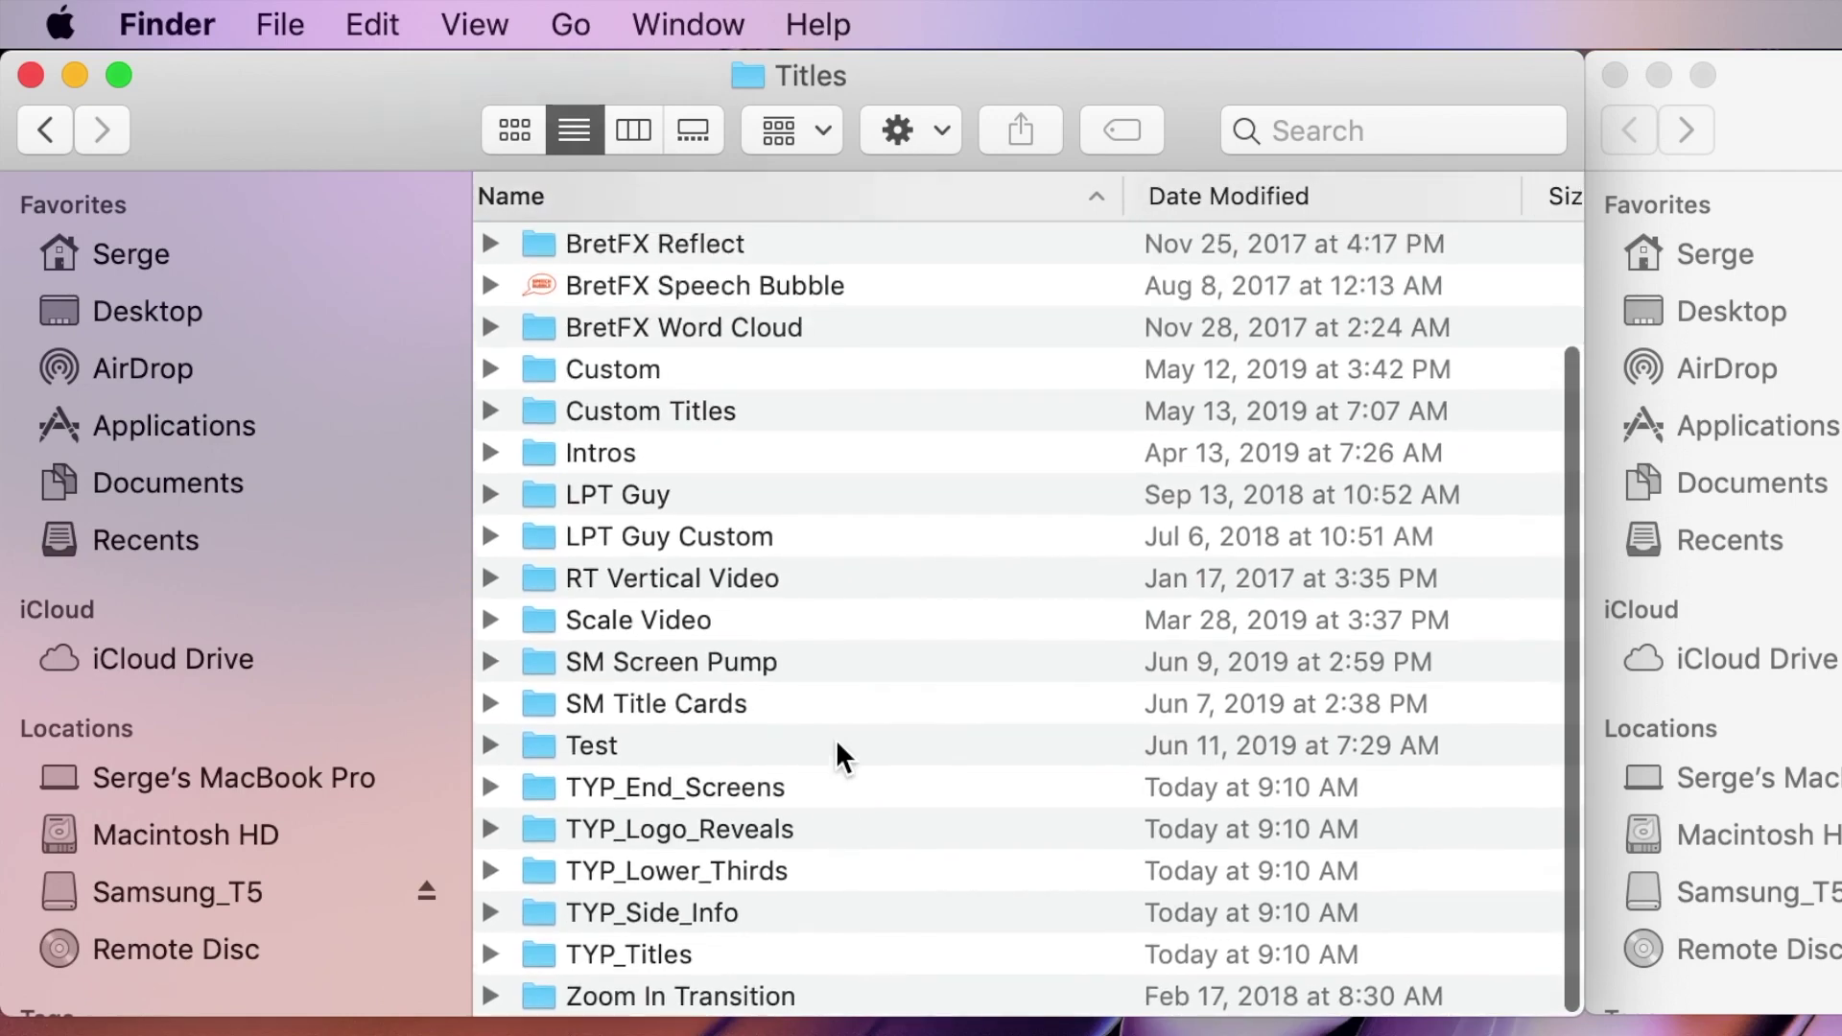
pyautogui.click(48, 129)
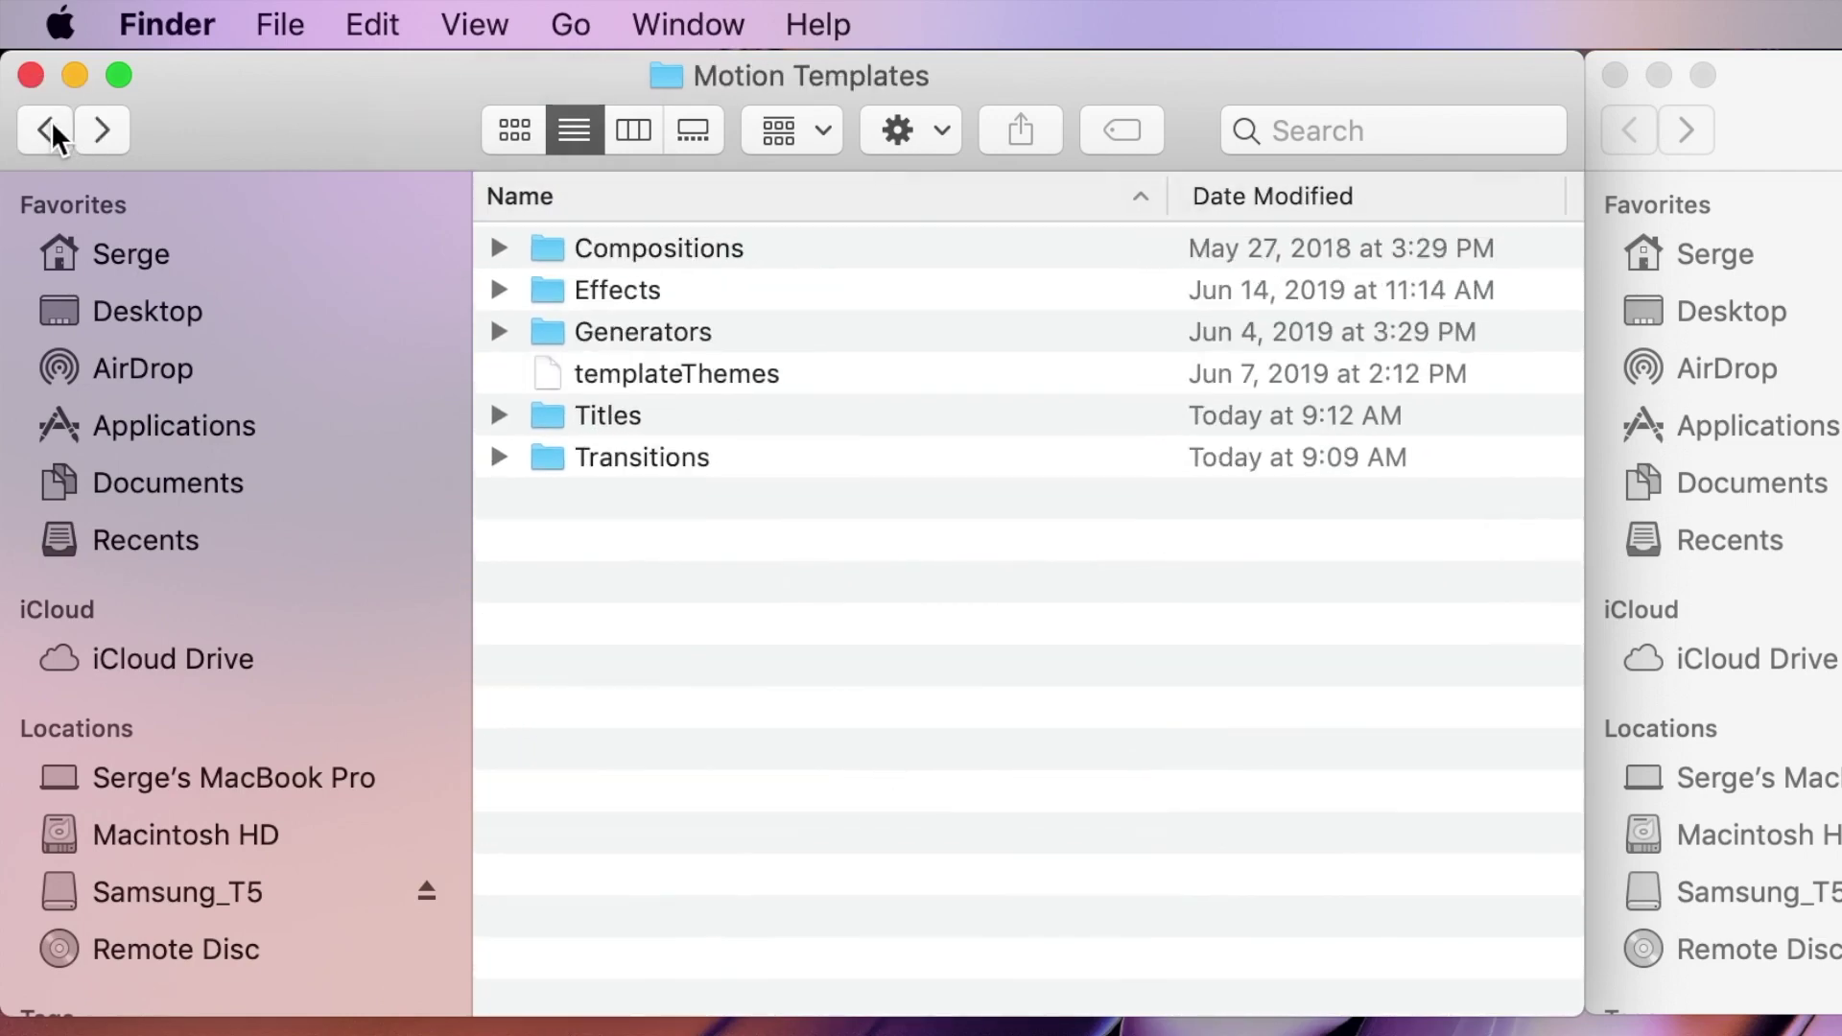
pyautogui.doubleClick(691, 457)
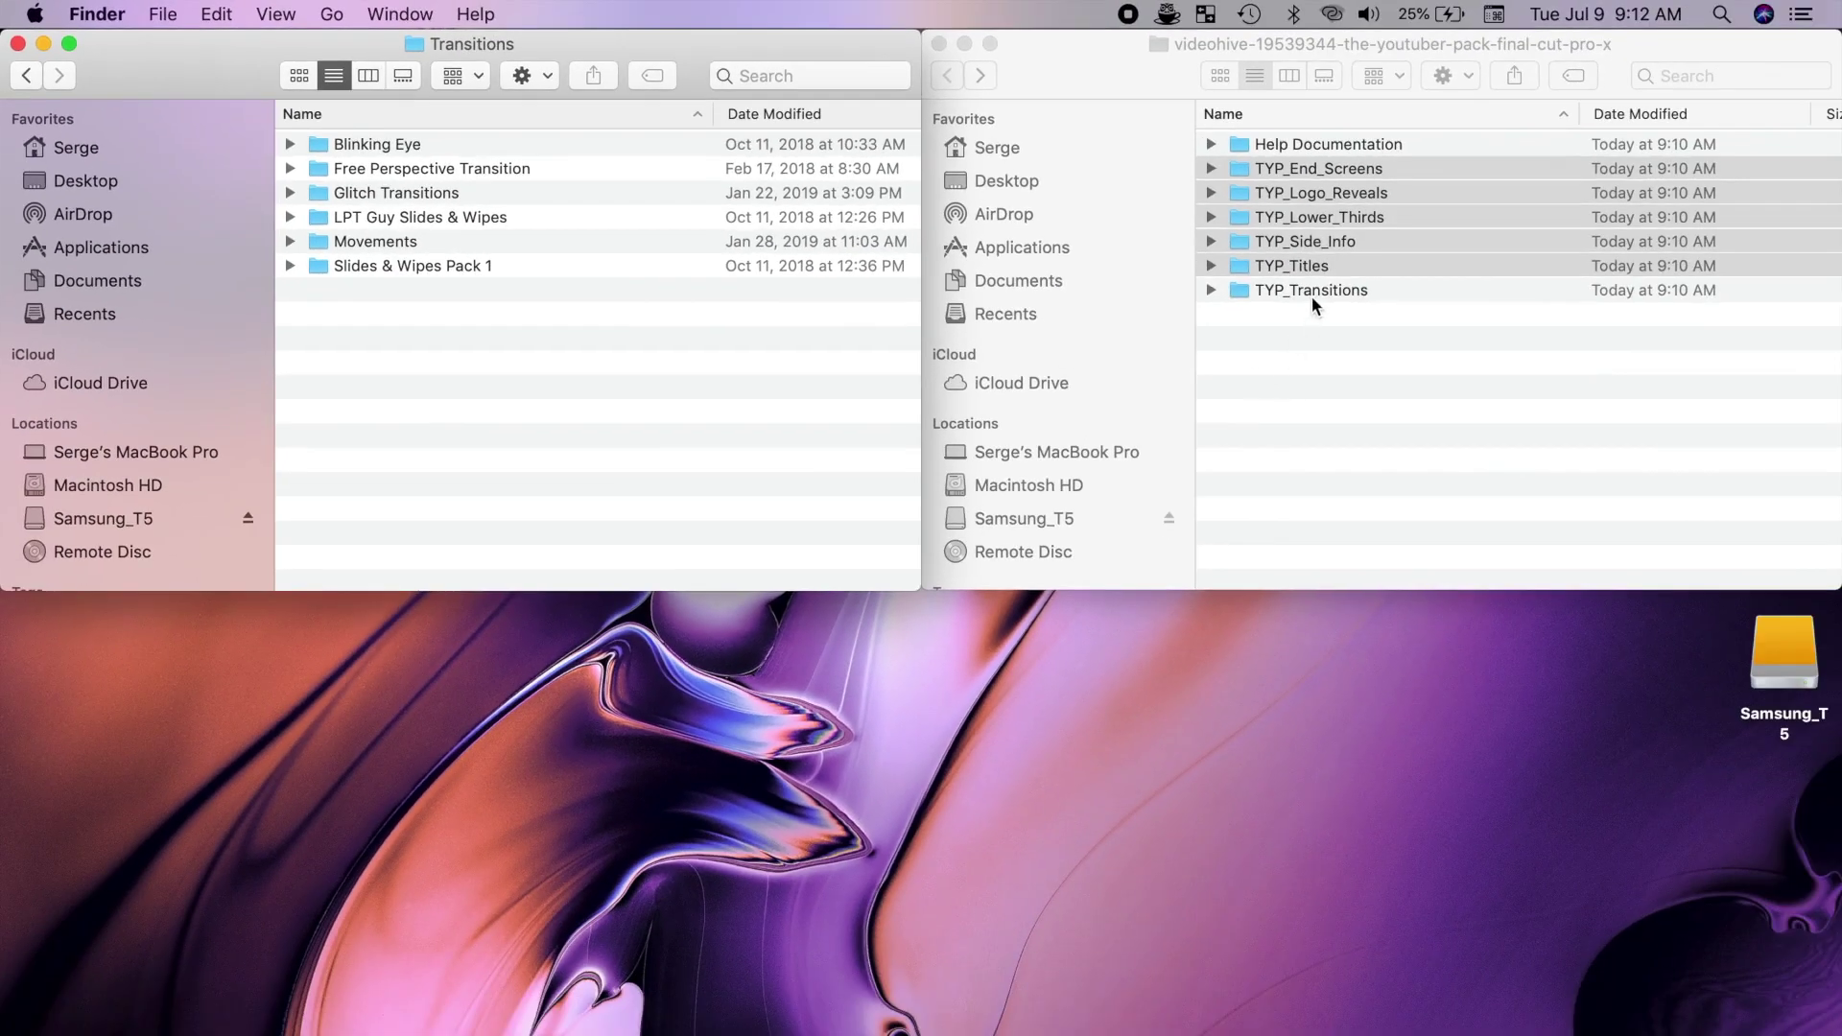
# Step: Copy TYP_Transitions into the Transitions folder and close the pack's window
pyautogui.click(1311, 296)
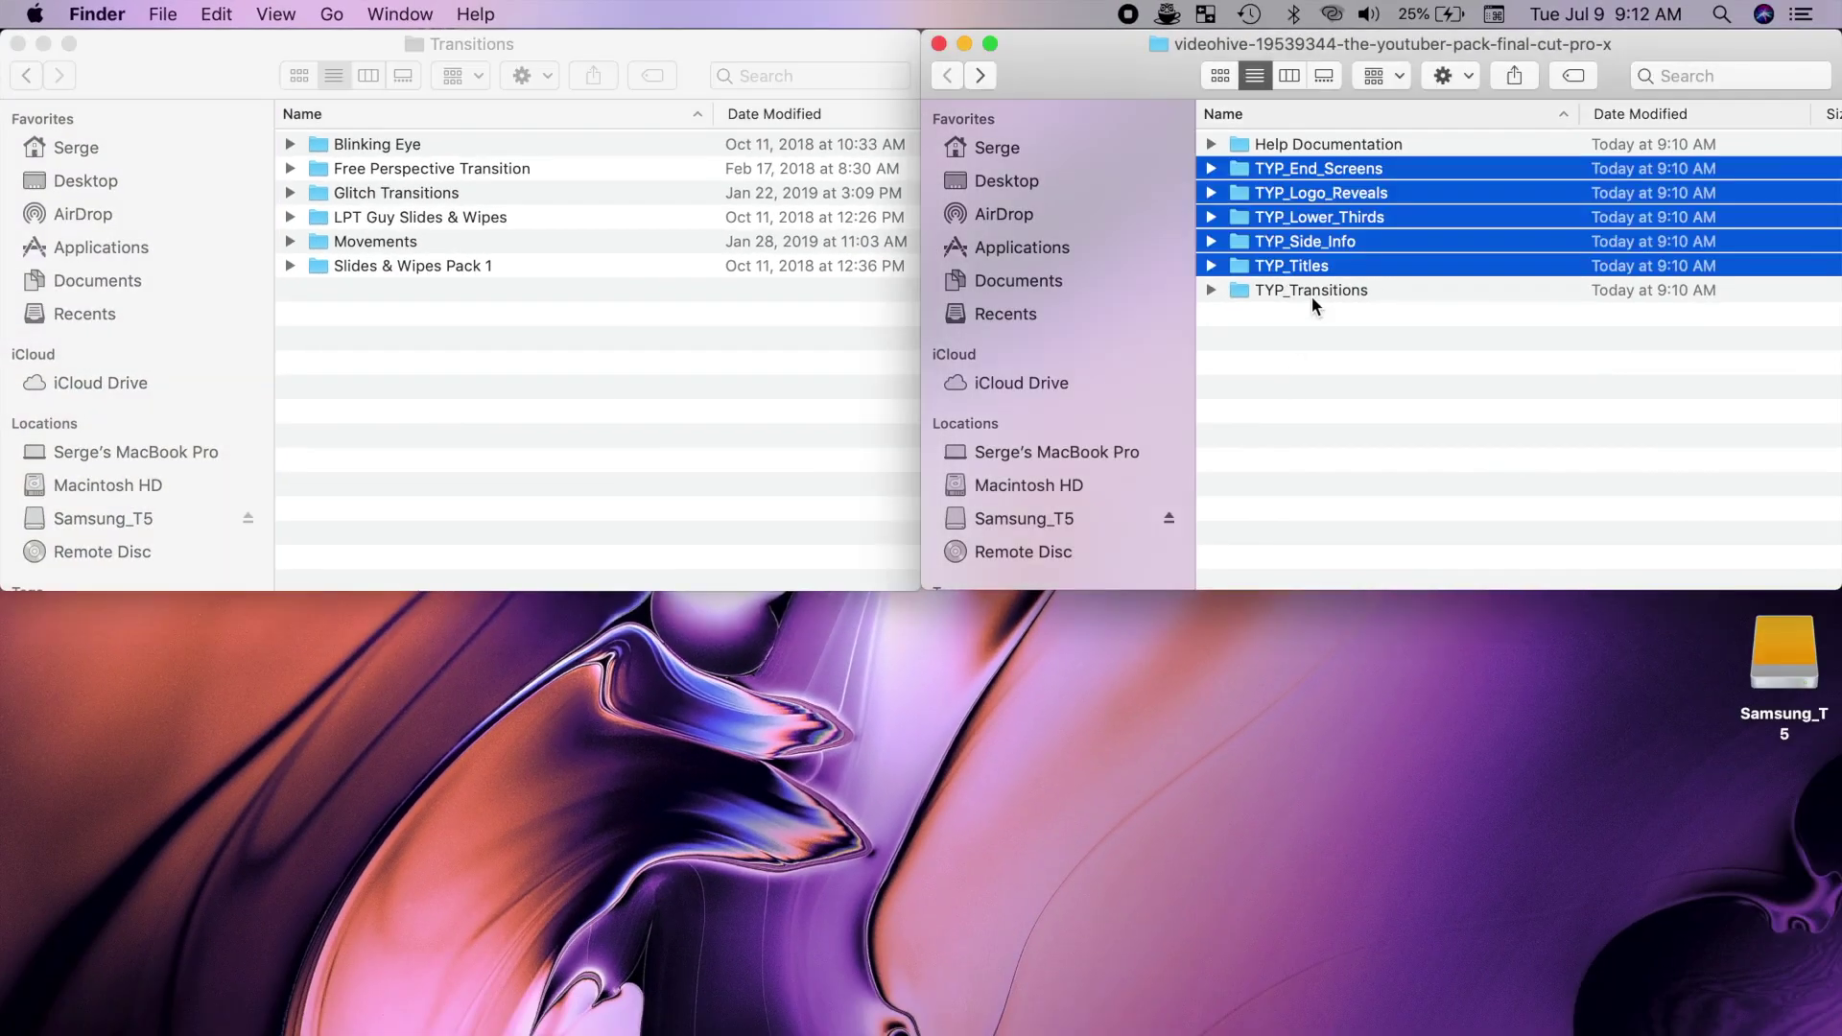
pyautogui.click(1316, 288)
pyautogui.press('super+c')
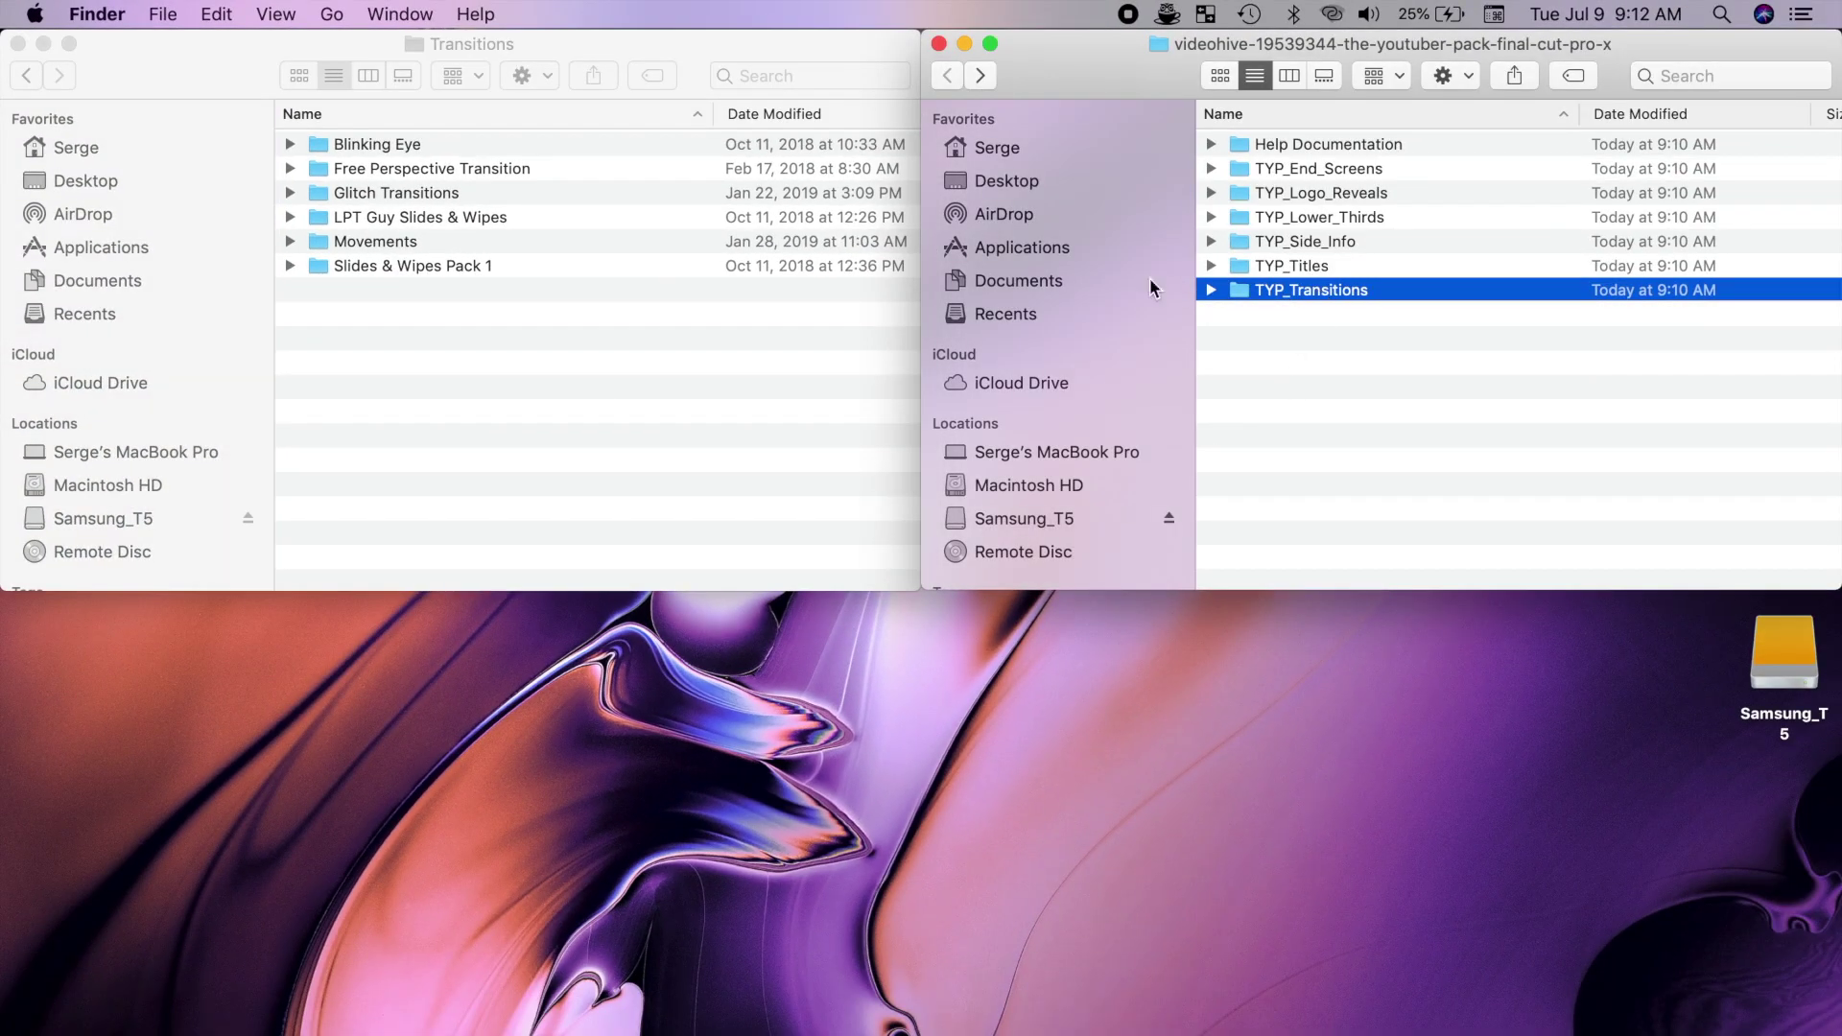
pyautogui.click(476, 336)
pyautogui.press('super+v')
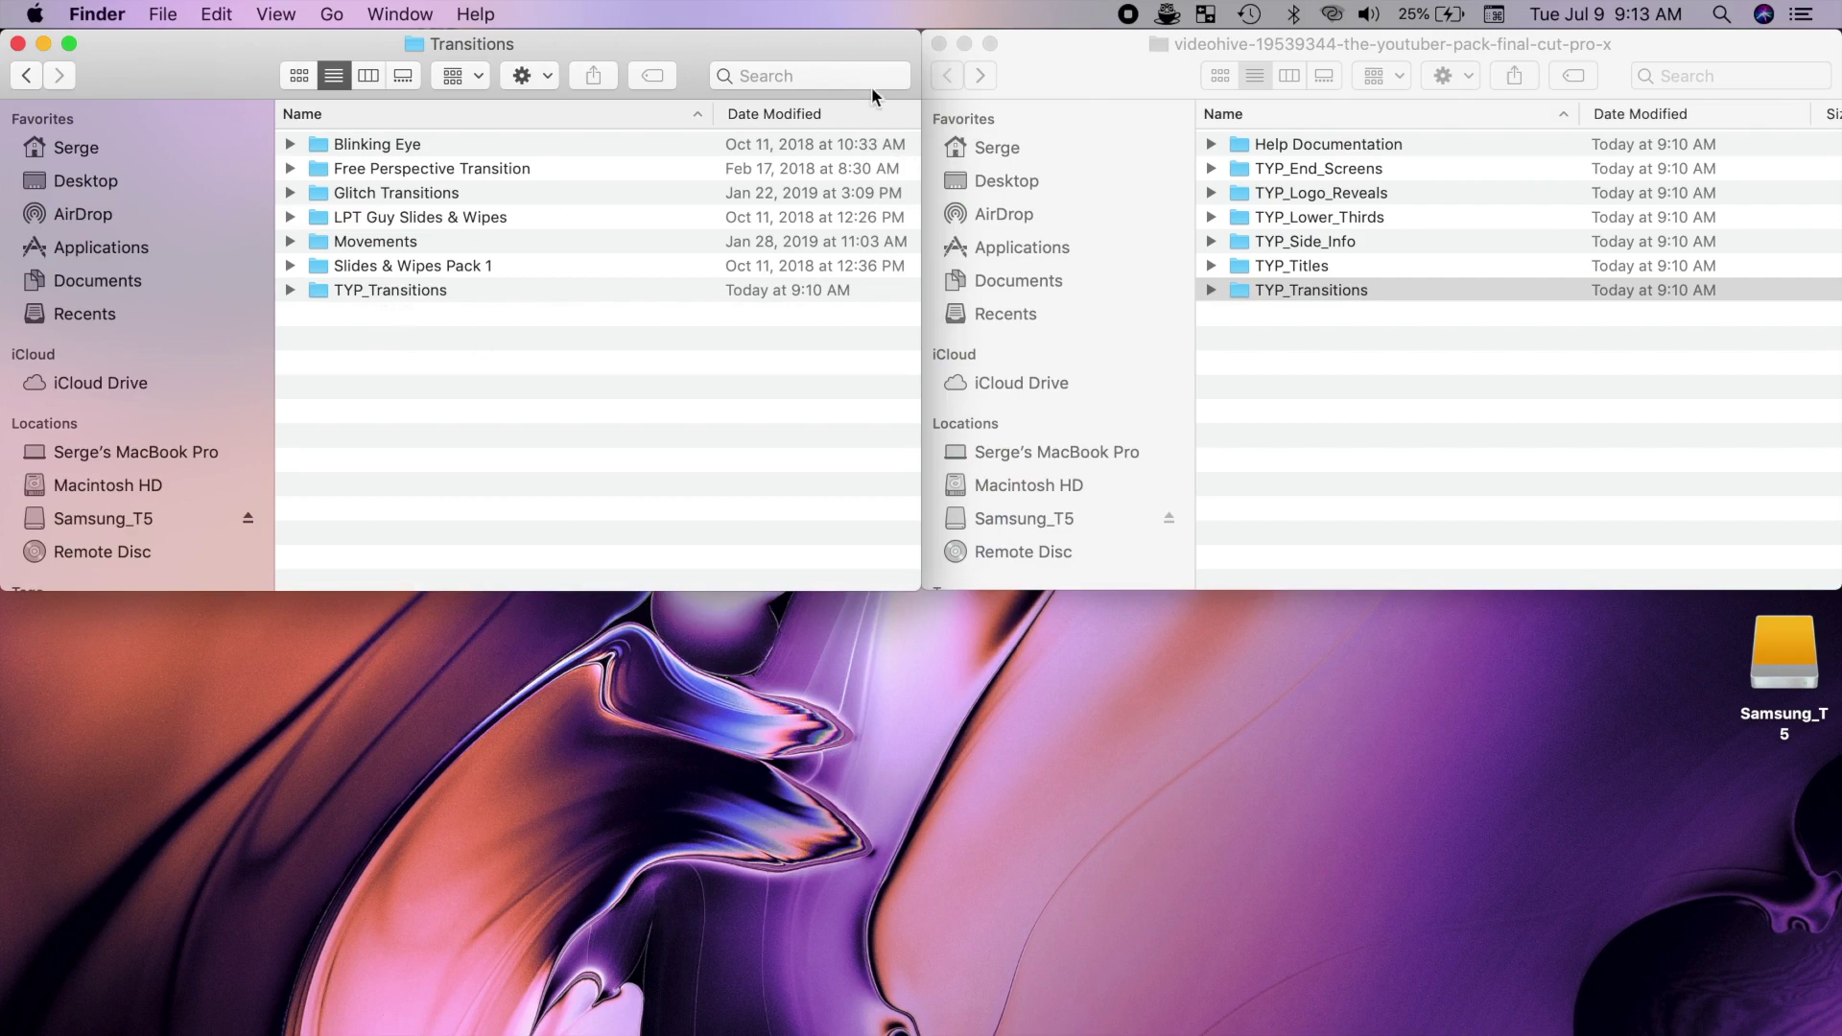
pyautogui.click(938, 44)
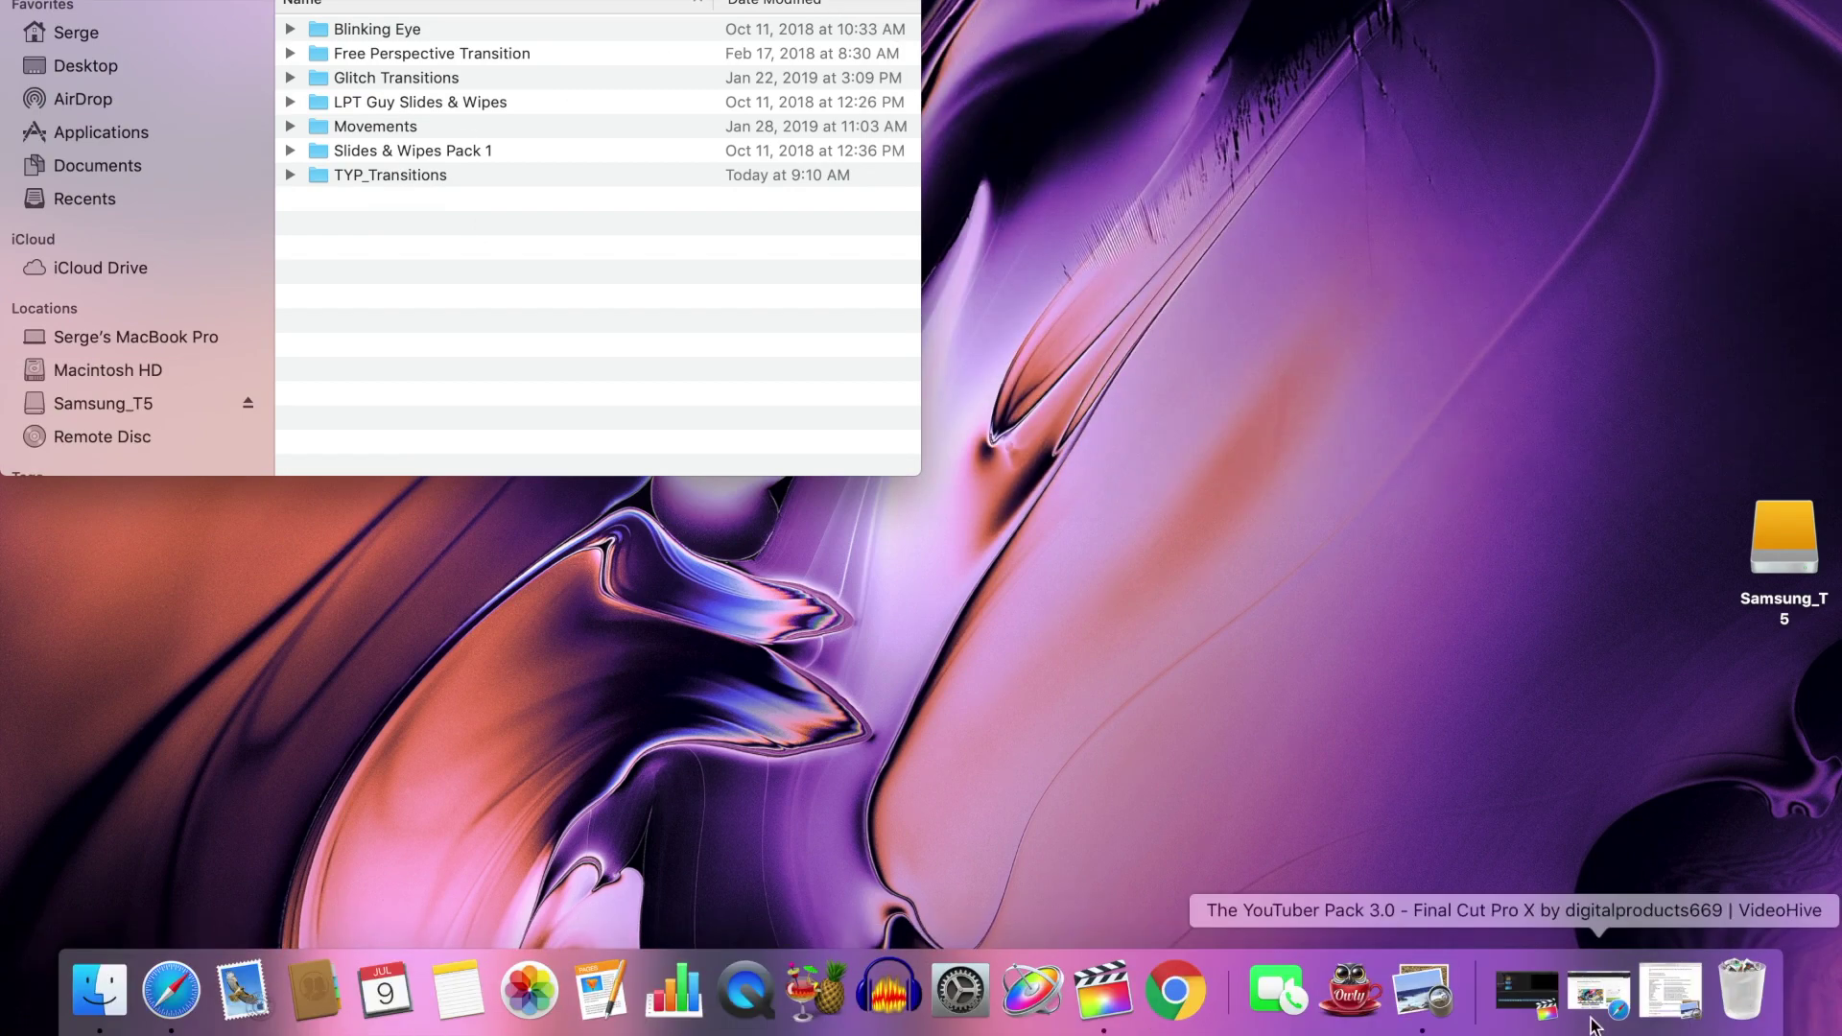
# Step: Copy the Dropbox all-fonts link from Readme.pdf
pyautogui.click(1670, 990)
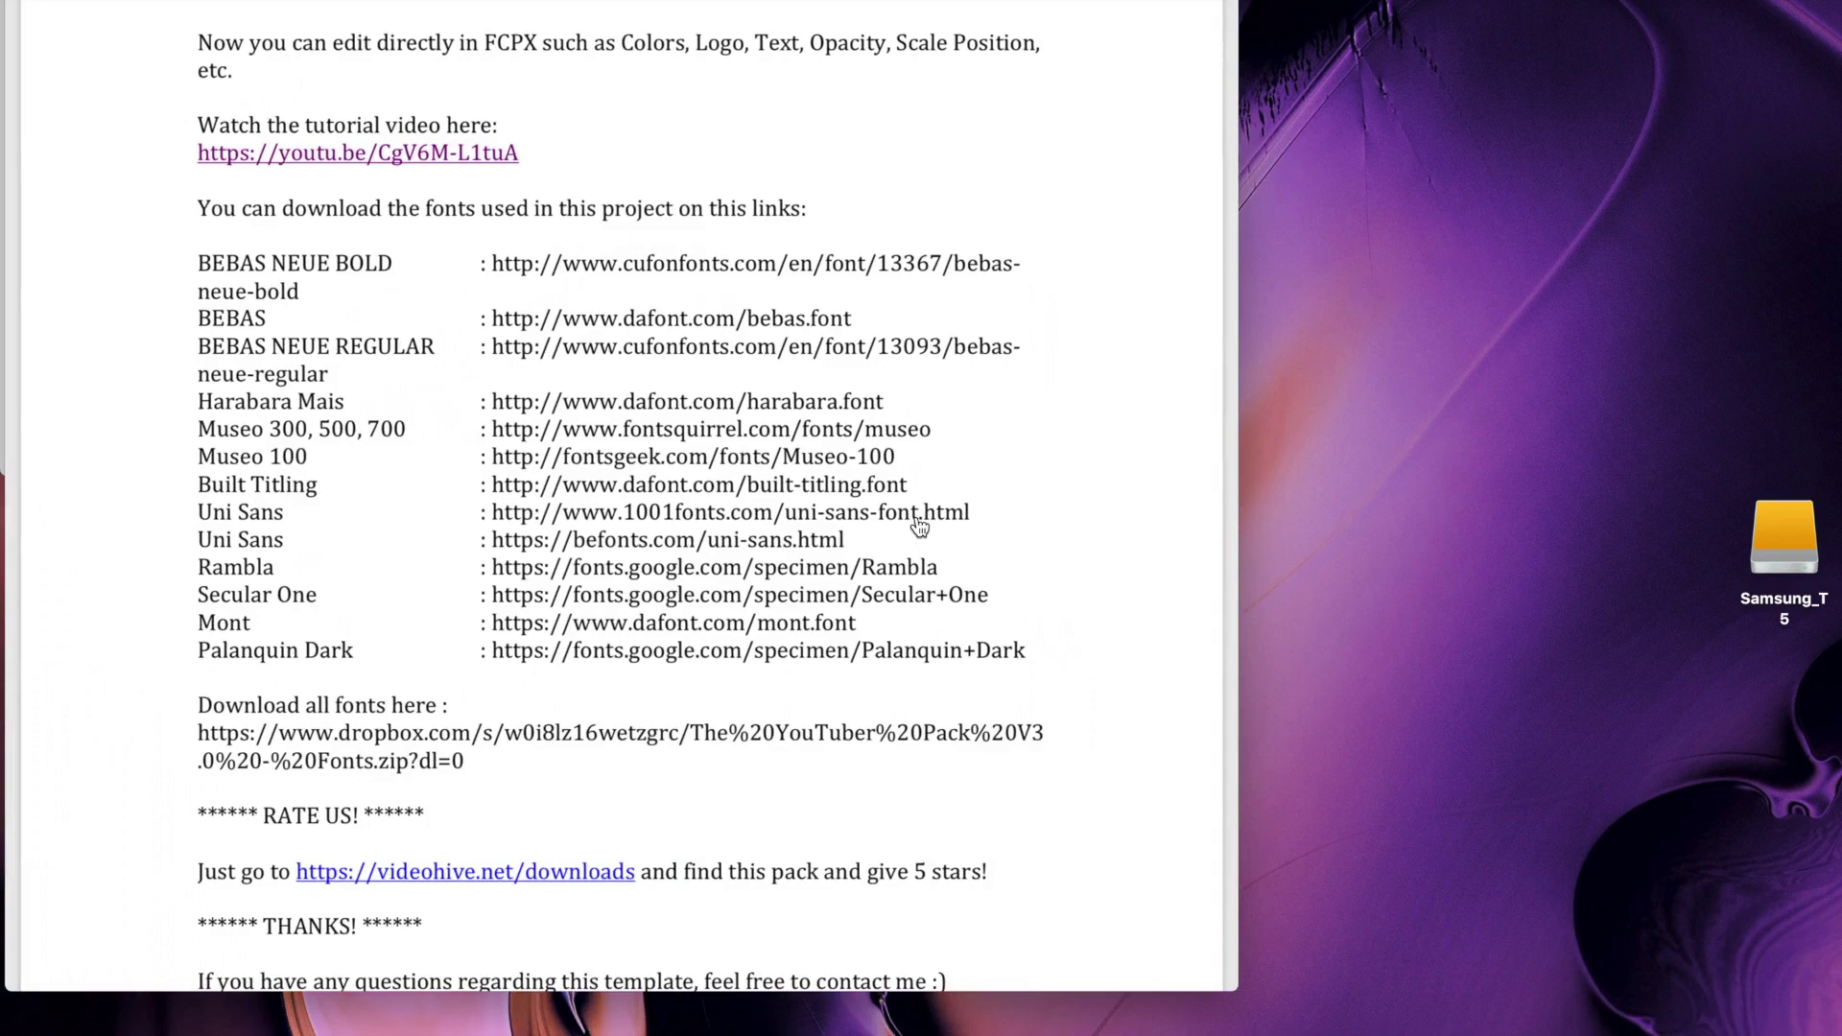
pyautogui.scroll(-5, 510, 504)
pyautogui.moveTo(195, 459); pyautogui.dragTo(499, 495)
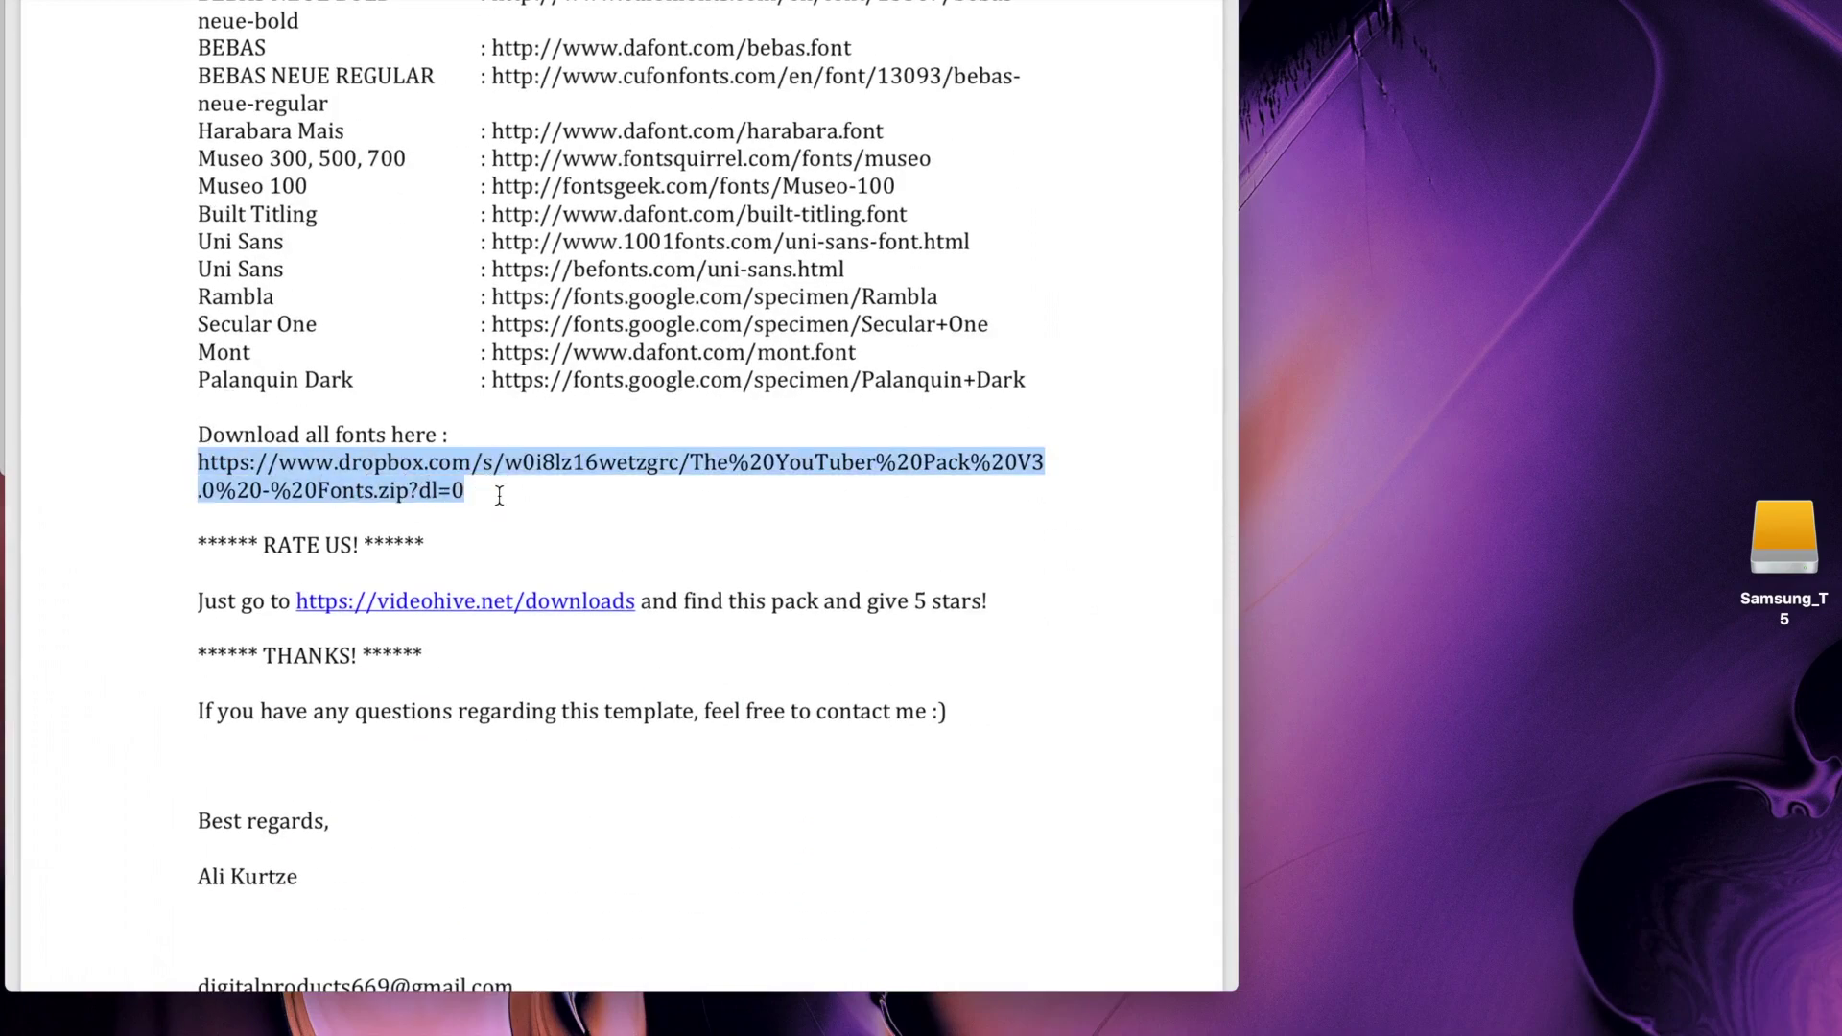
pyautogui.press('super+m')
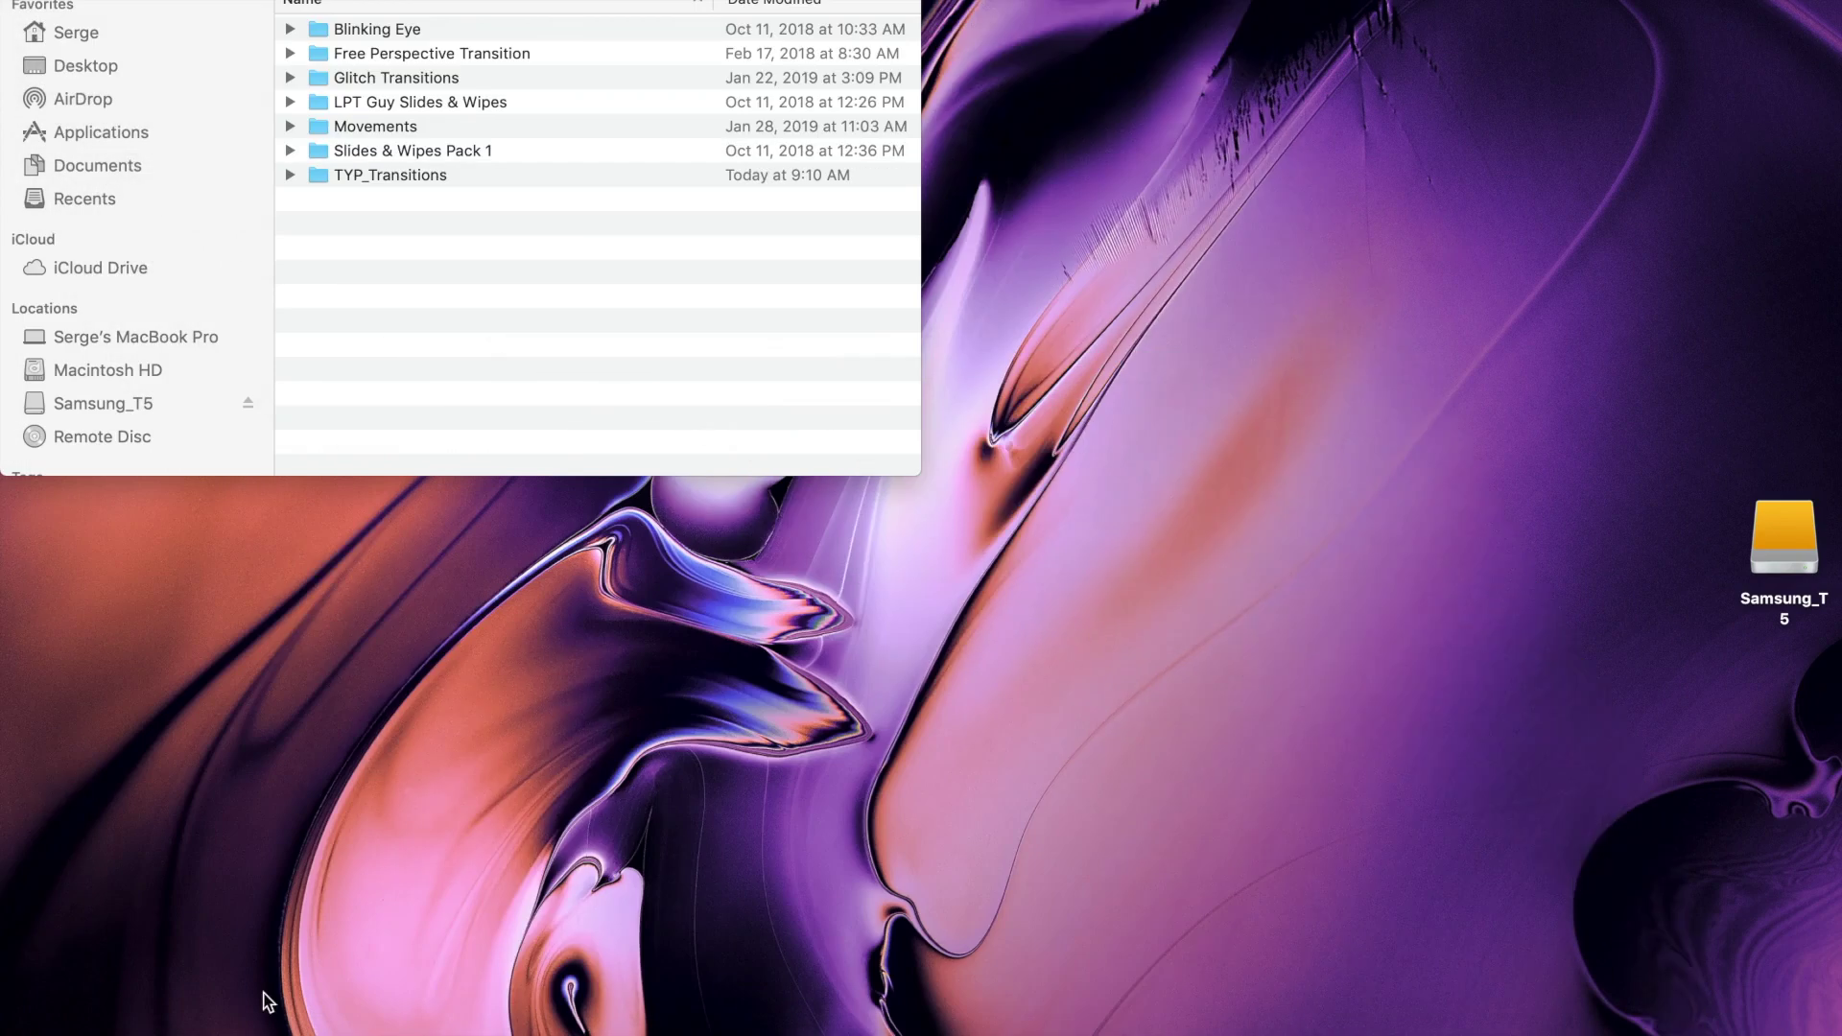
# Step: Load the Dropbox link in Safari and direct-download the fonts zip, then minimize Safari
pyautogui.click(160, 1009)
pyautogui.click(696, 22)
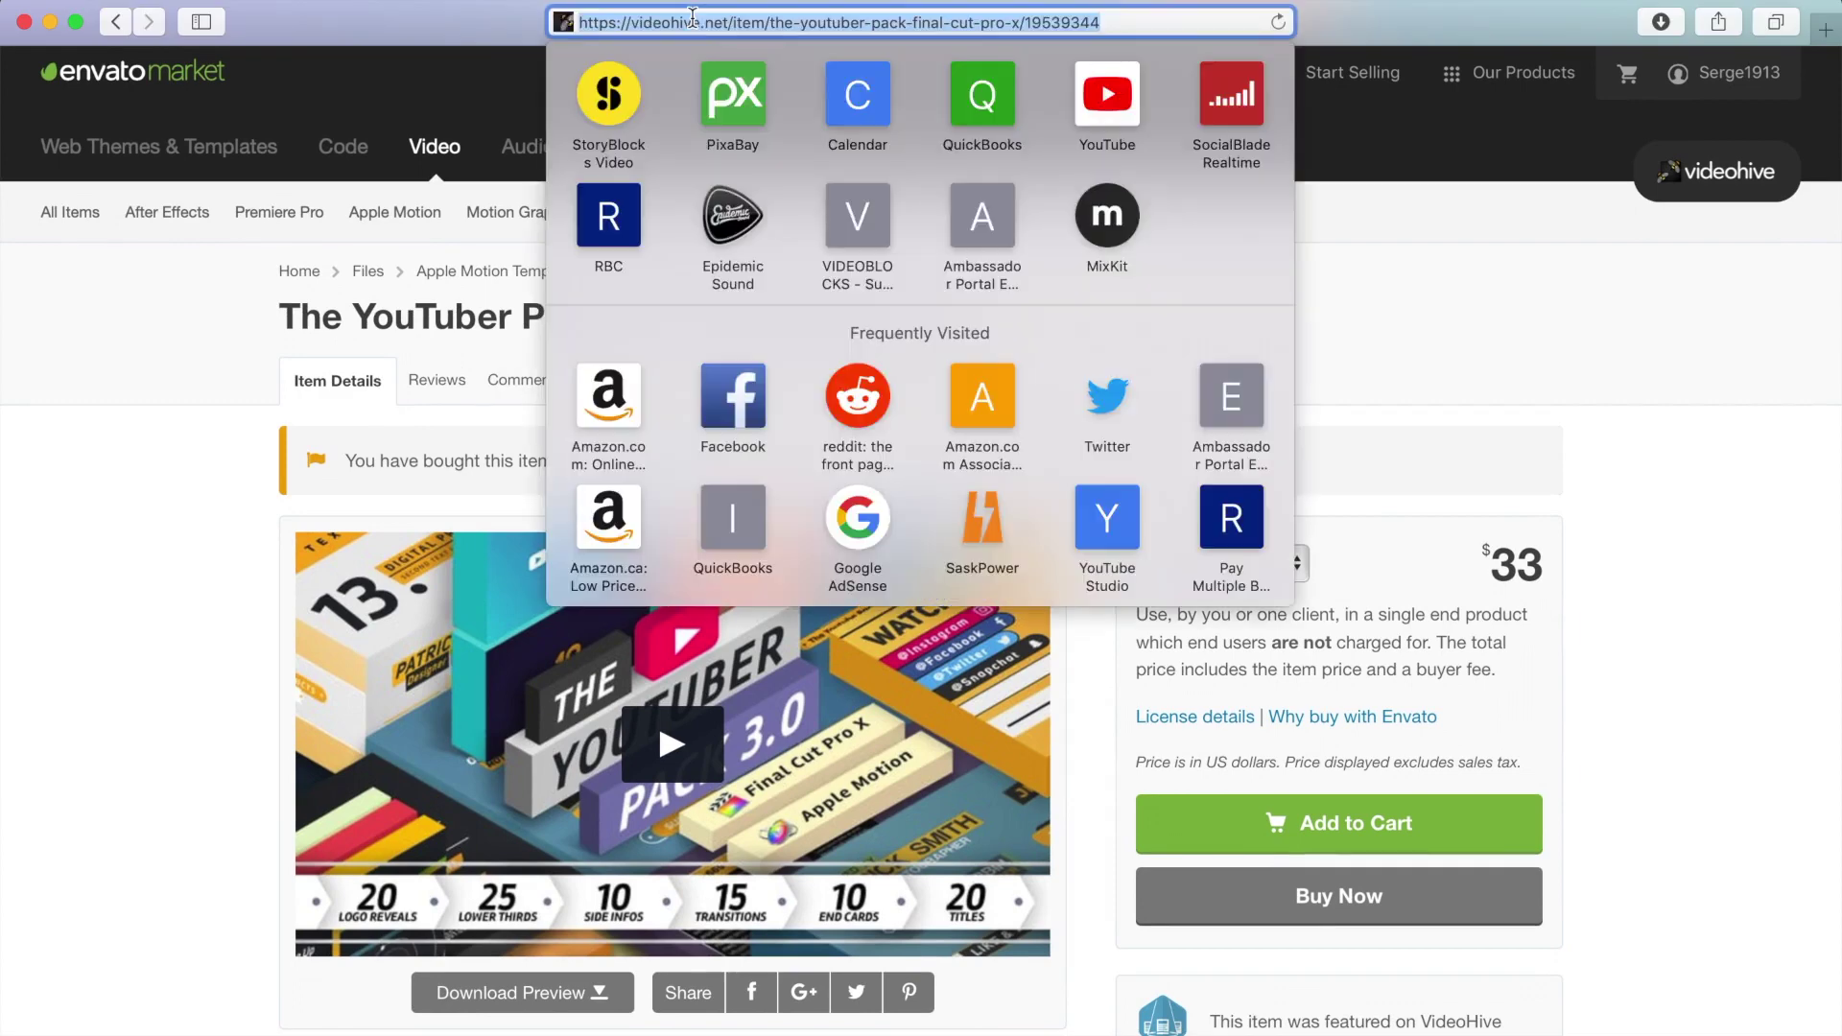
pyautogui.press('Return')
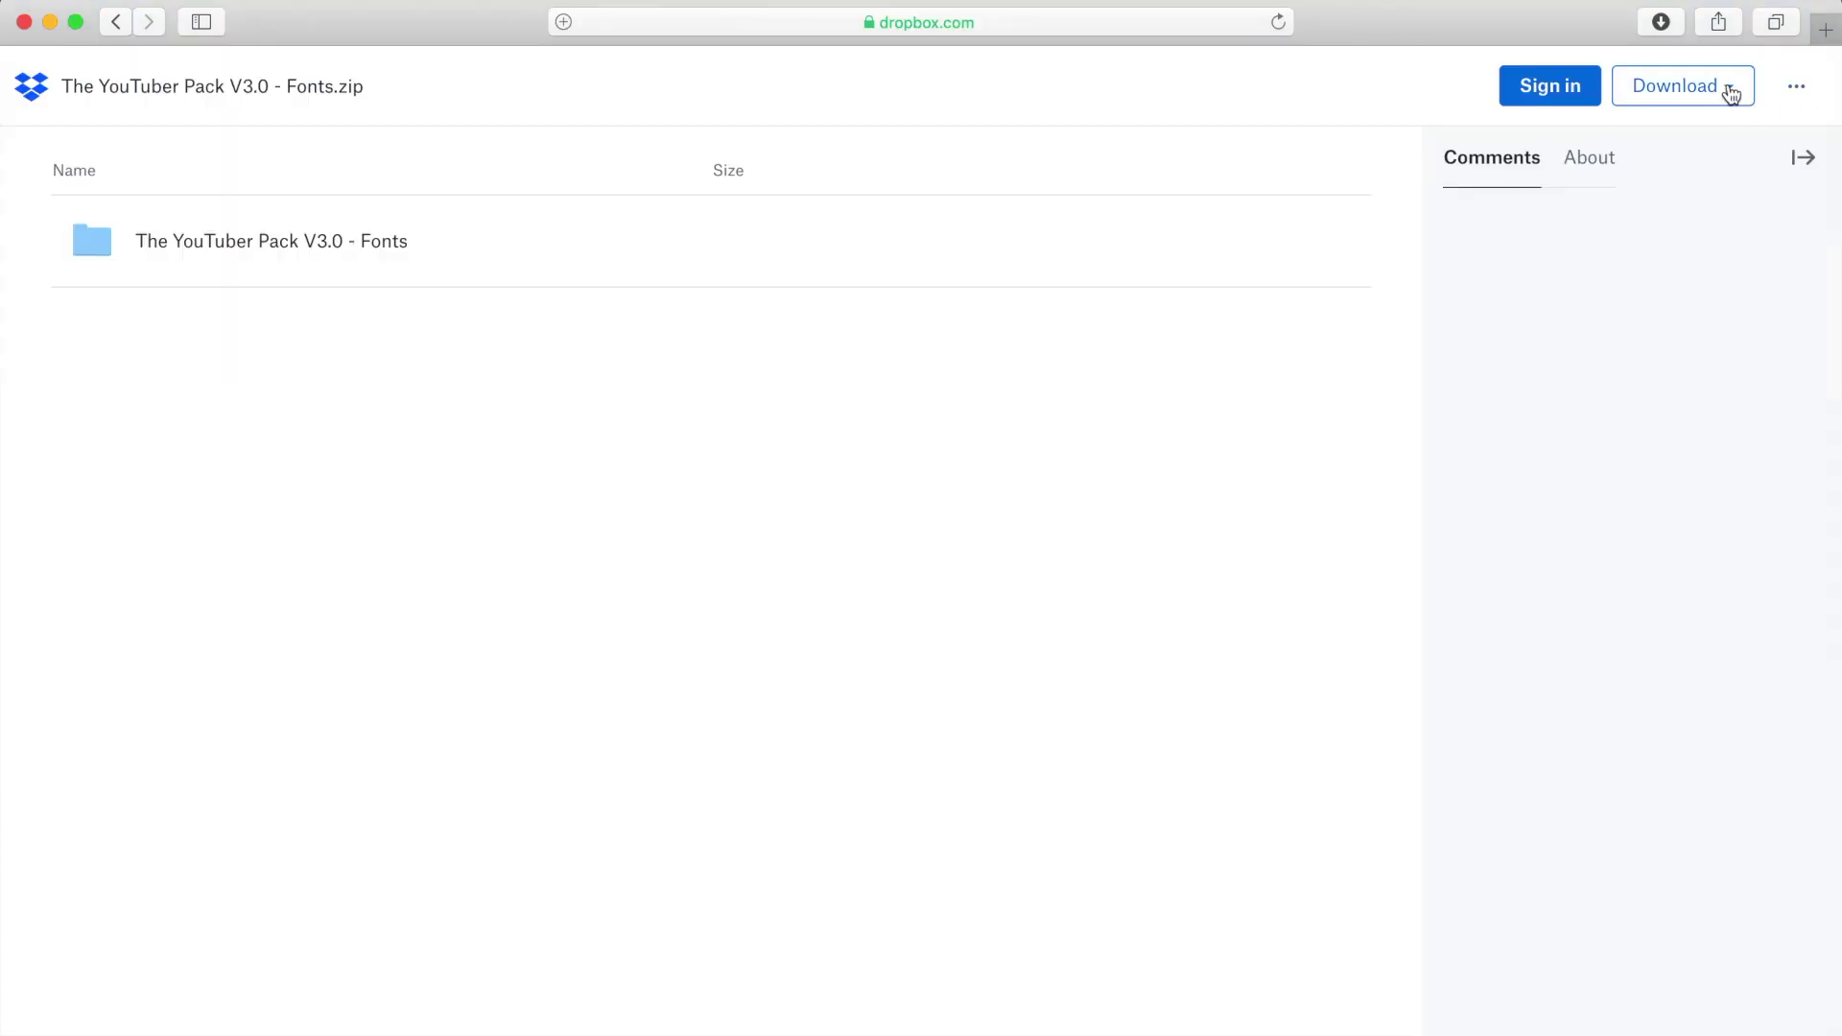
pyautogui.click(1725, 86)
pyautogui.click(1727, 158)
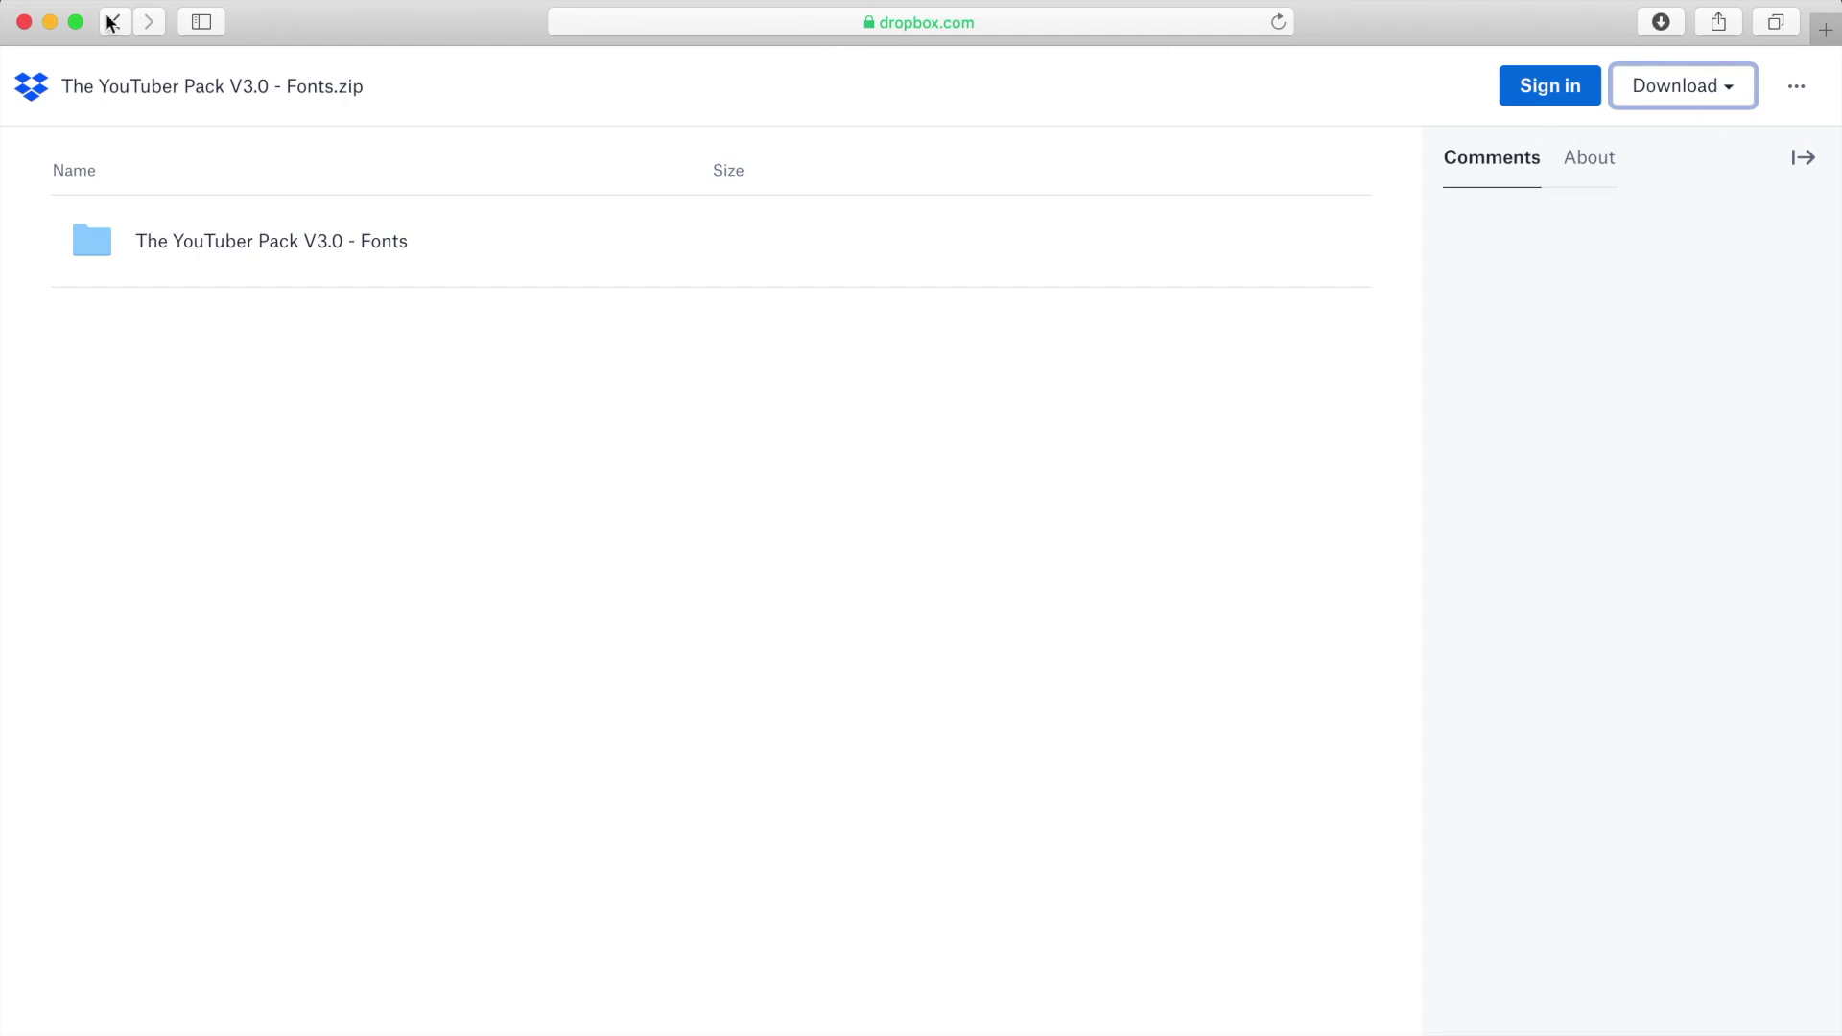
pyautogui.click(50, 22)
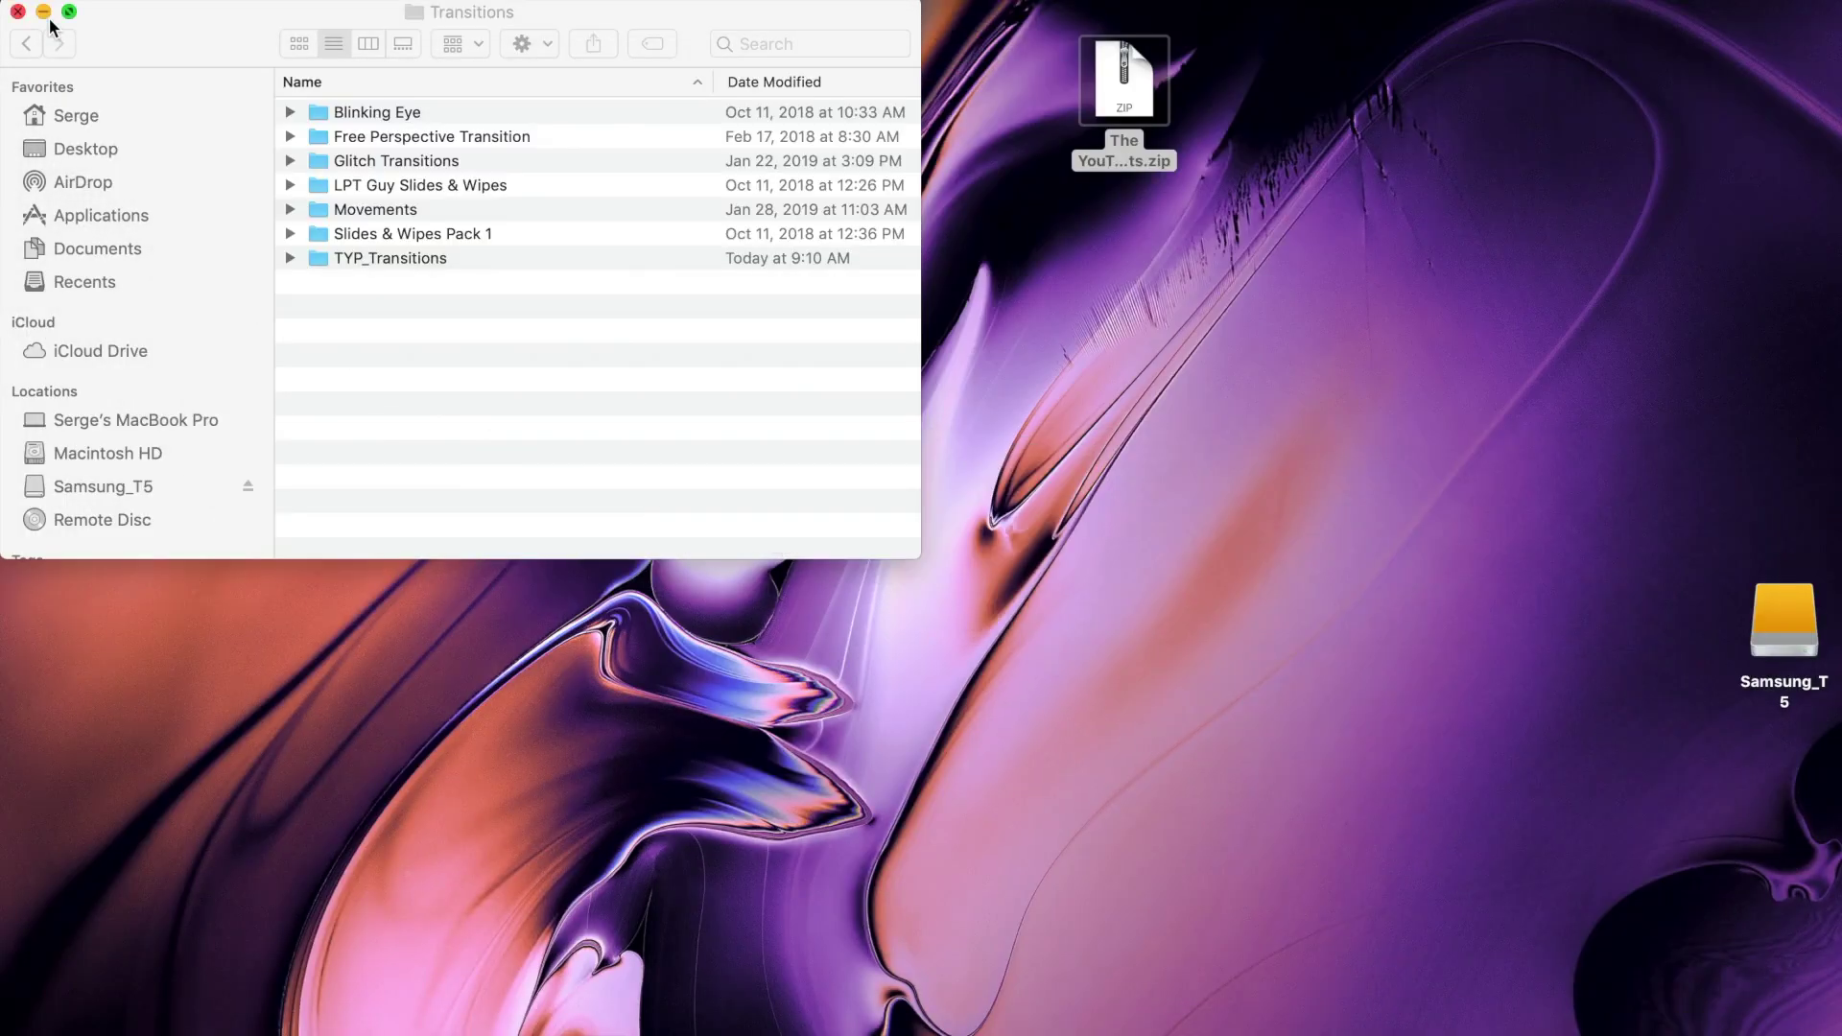
# Step: Unzip the fonts archive, move its folder below the zip, and launch Font Book from Applications
pyautogui.click(1144, 96)
pyautogui.doubleClick(1144, 96)
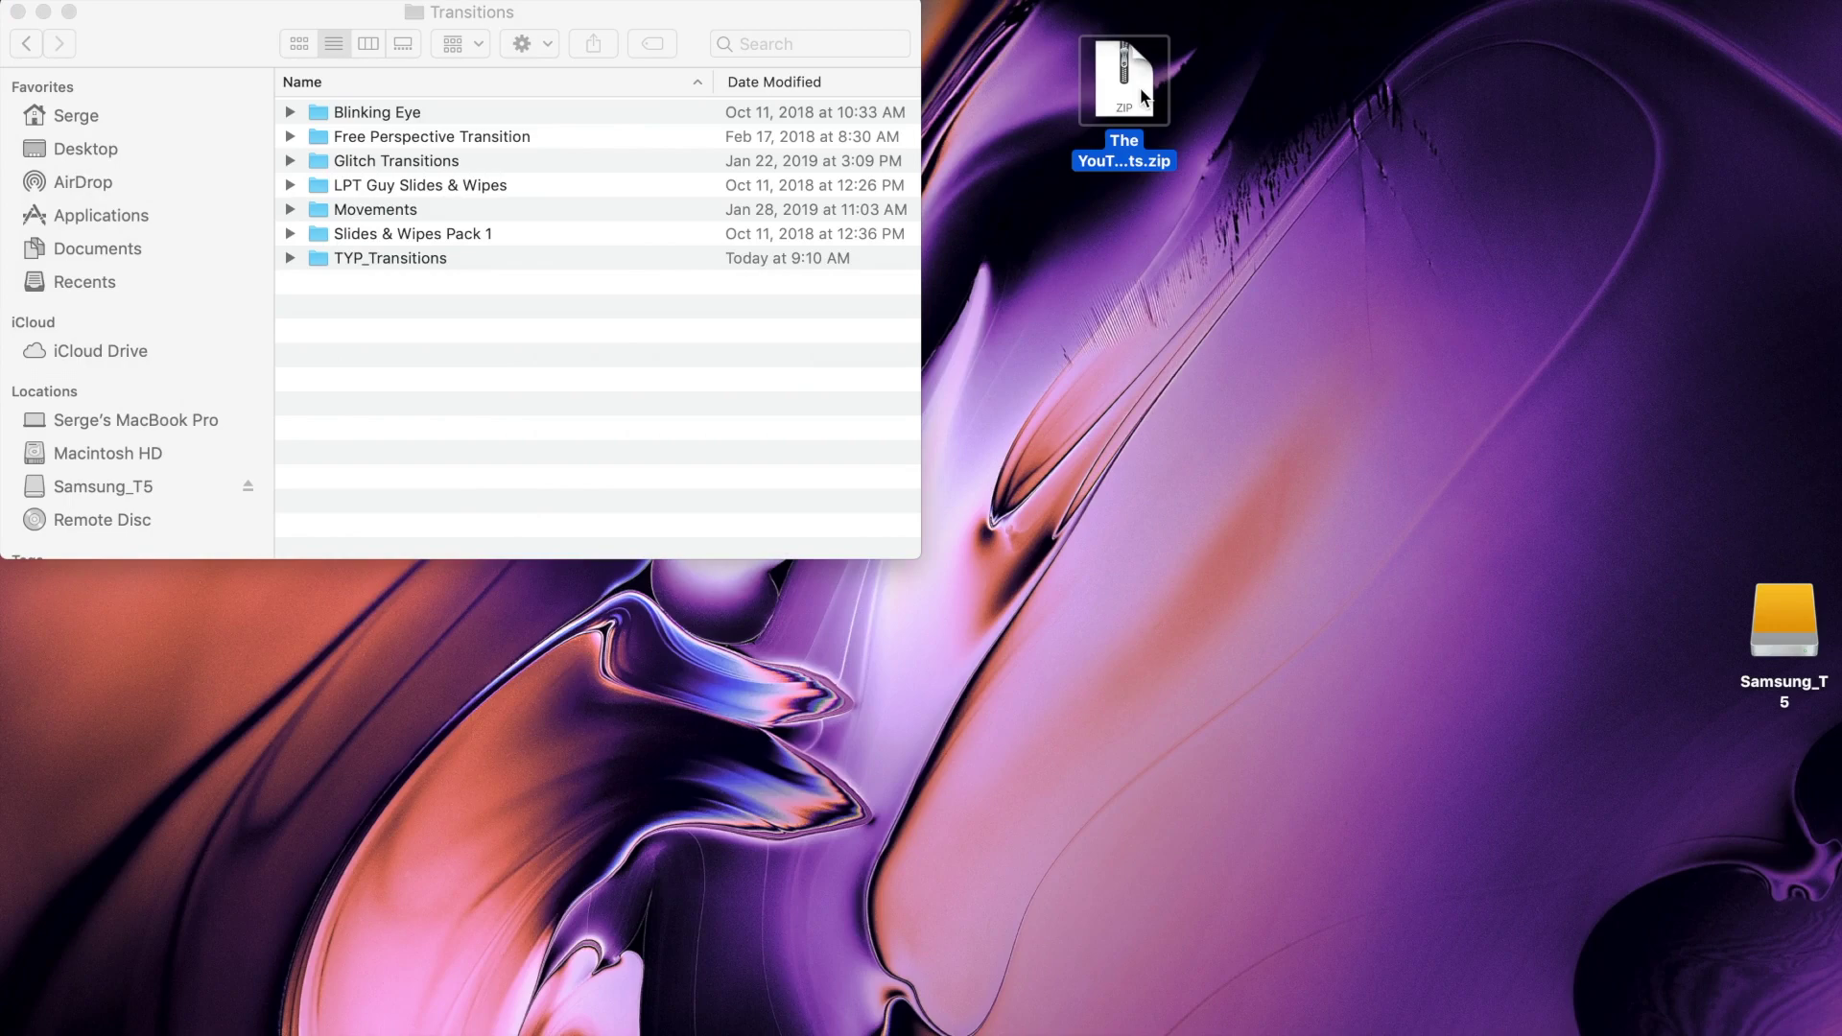
pyautogui.moveTo(1135, 135); pyautogui.dragTo(1138, 271)
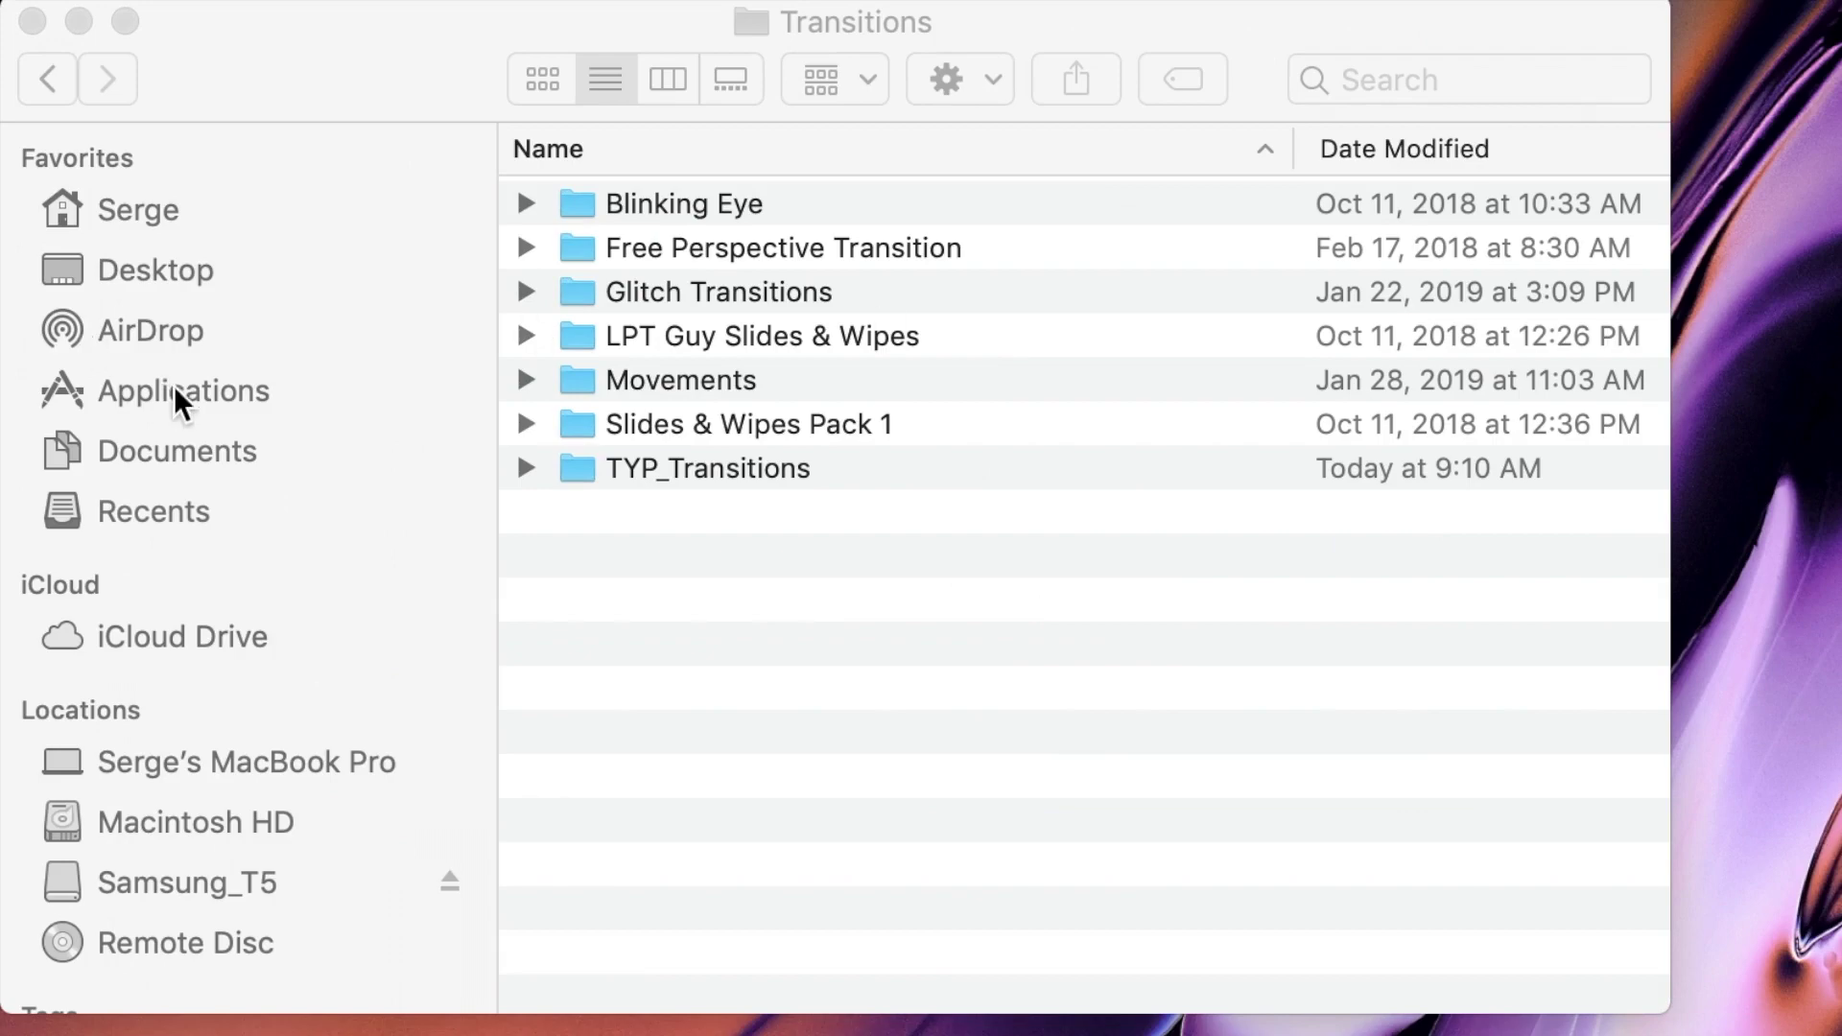
pyautogui.click(182, 394)
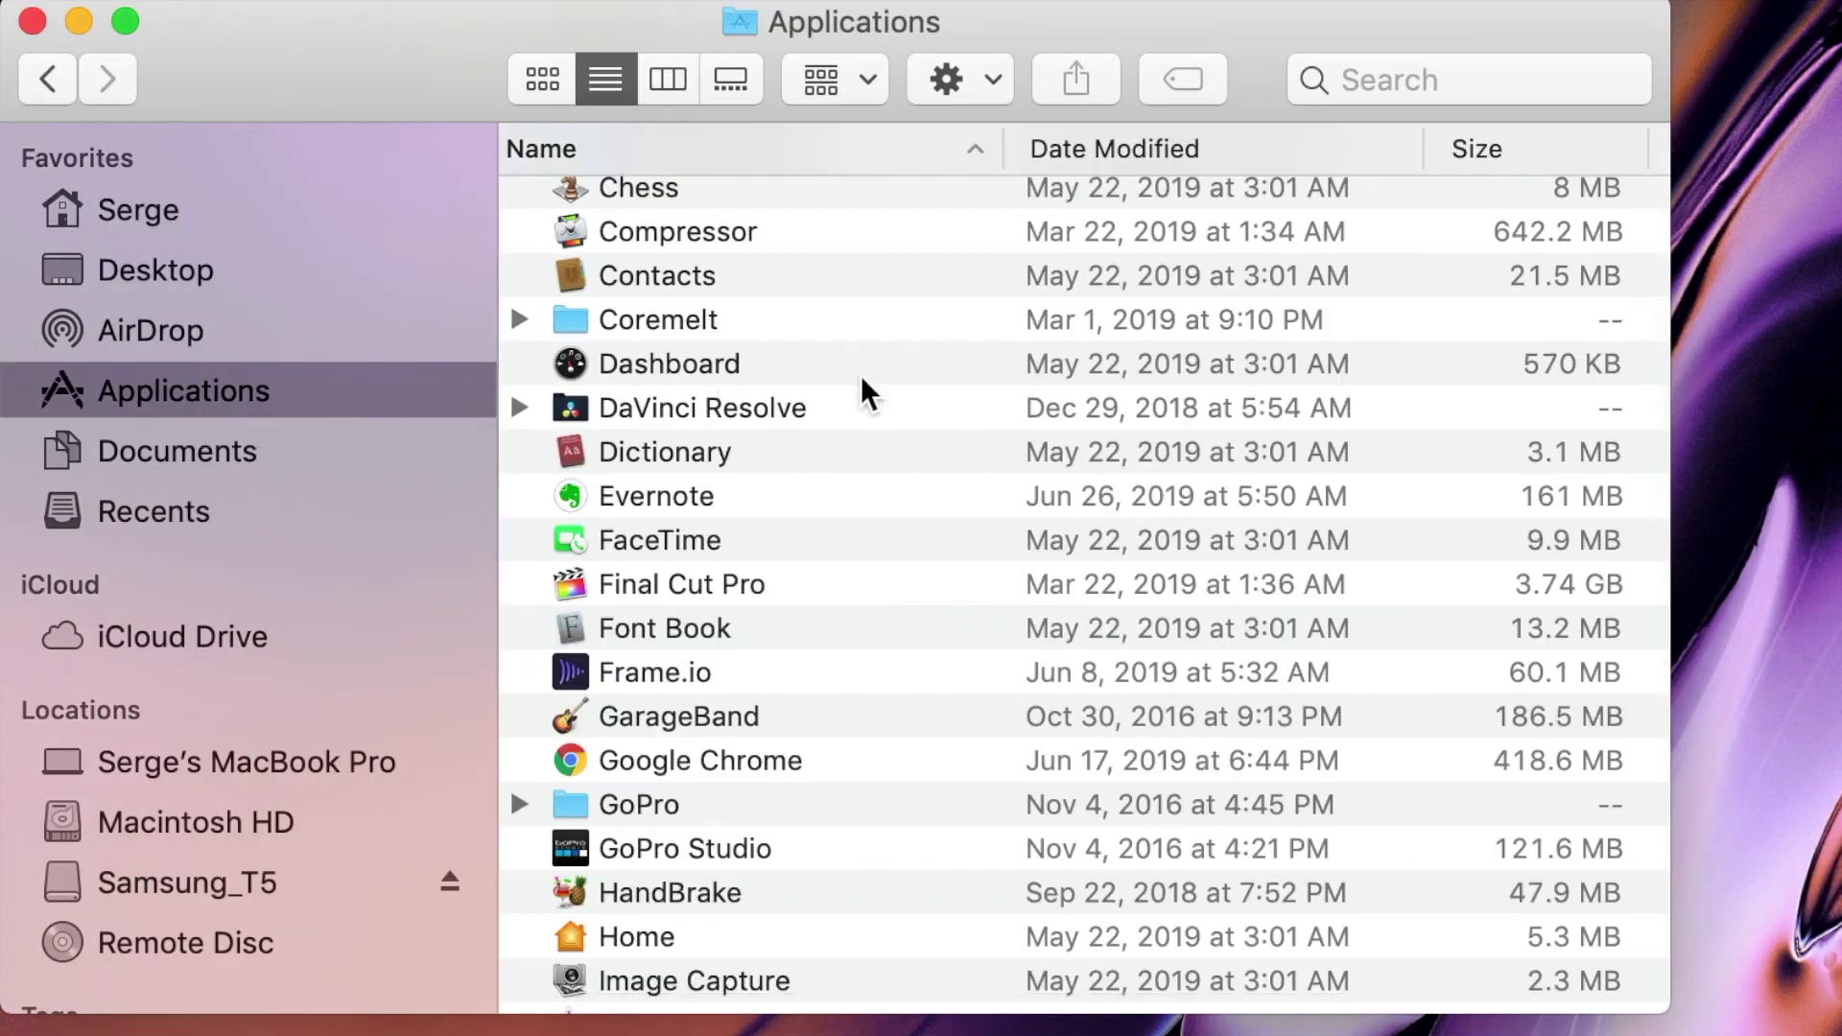
pyautogui.doubleClick(755, 628)
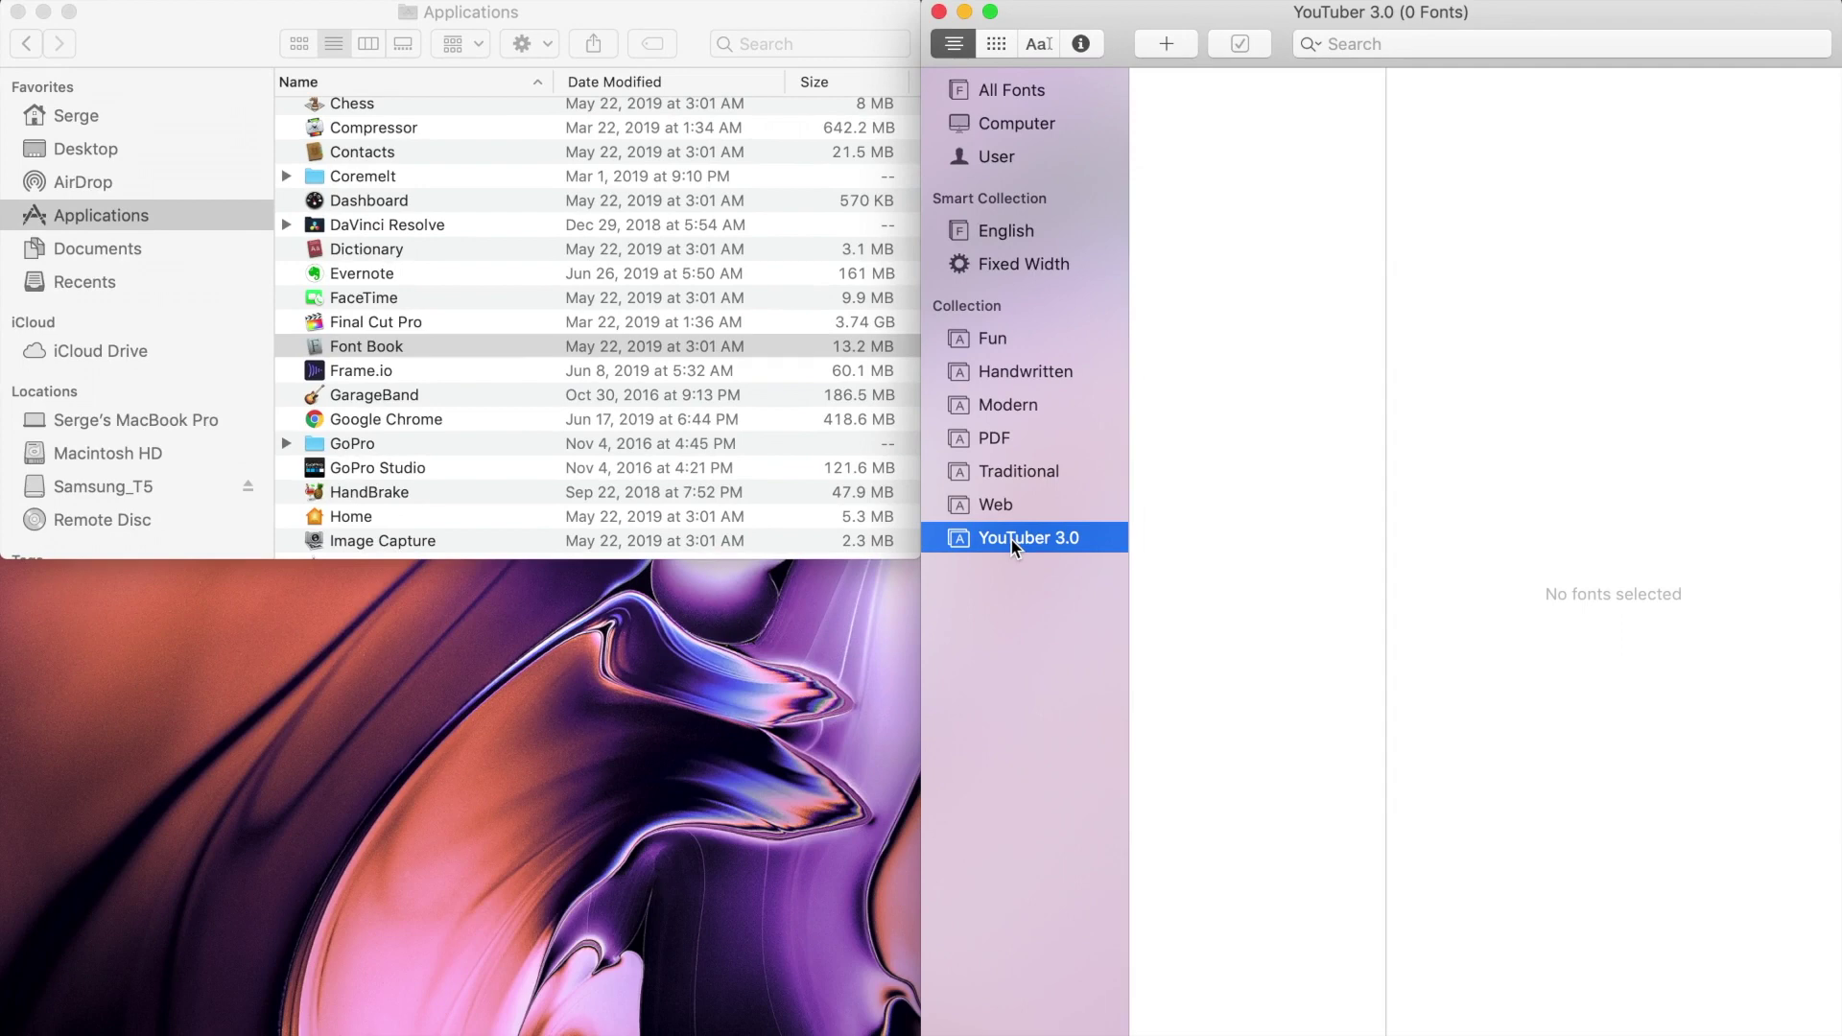
# Step: Add The YouTuber Pack V3.0 - Fonts folder to YouTuber 3.0 and install all fonts
pyautogui.click(1166, 37)
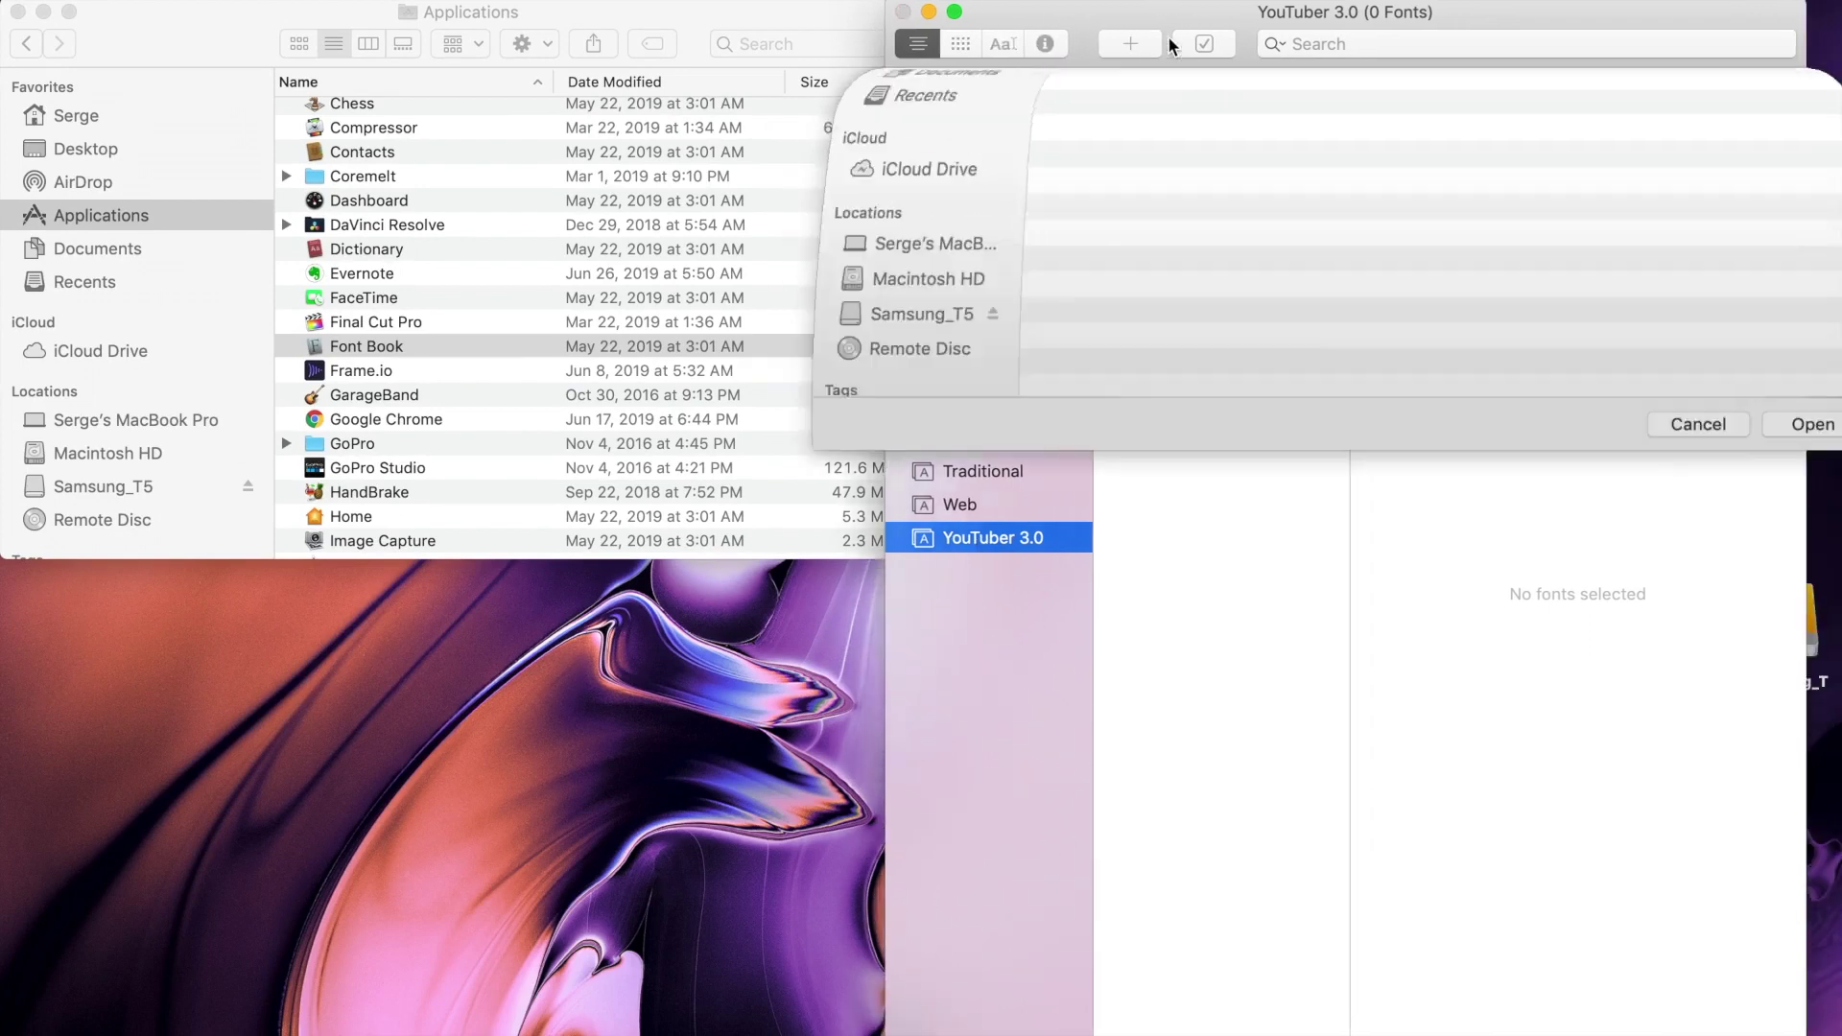
pyautogui.click(1092, 165)
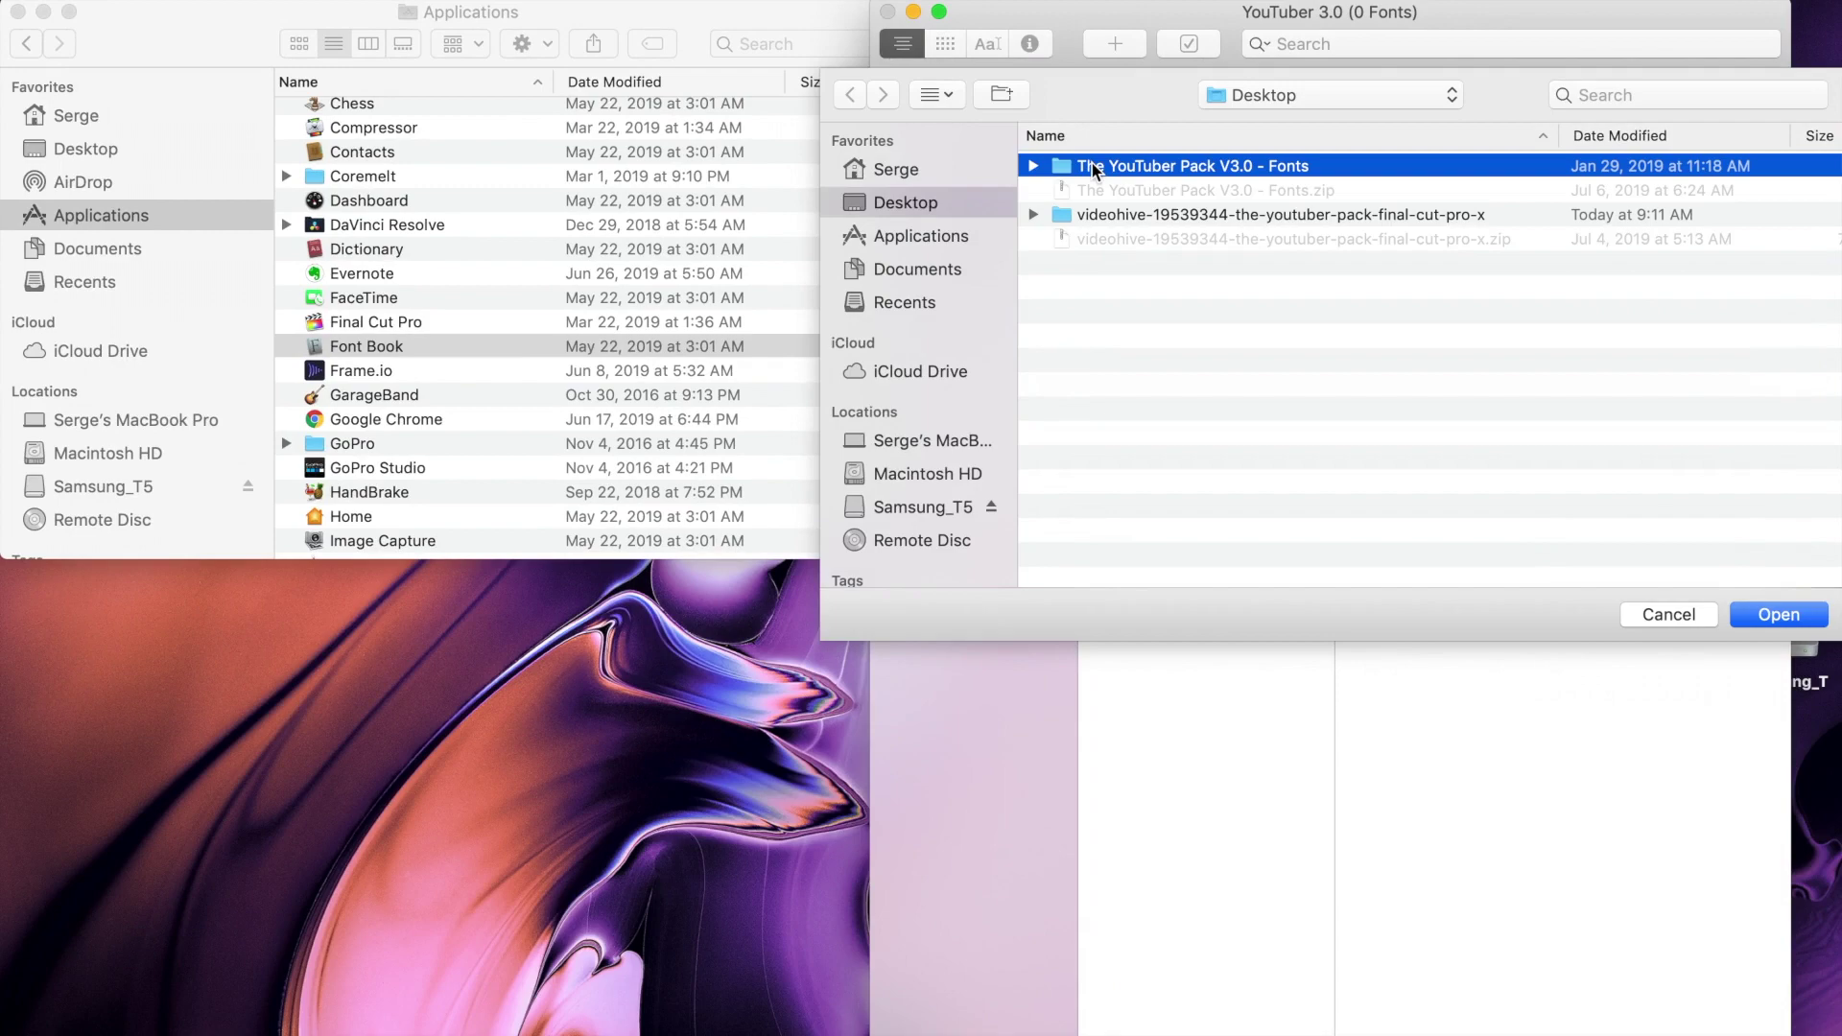
pyautogui.click(1761, 616)
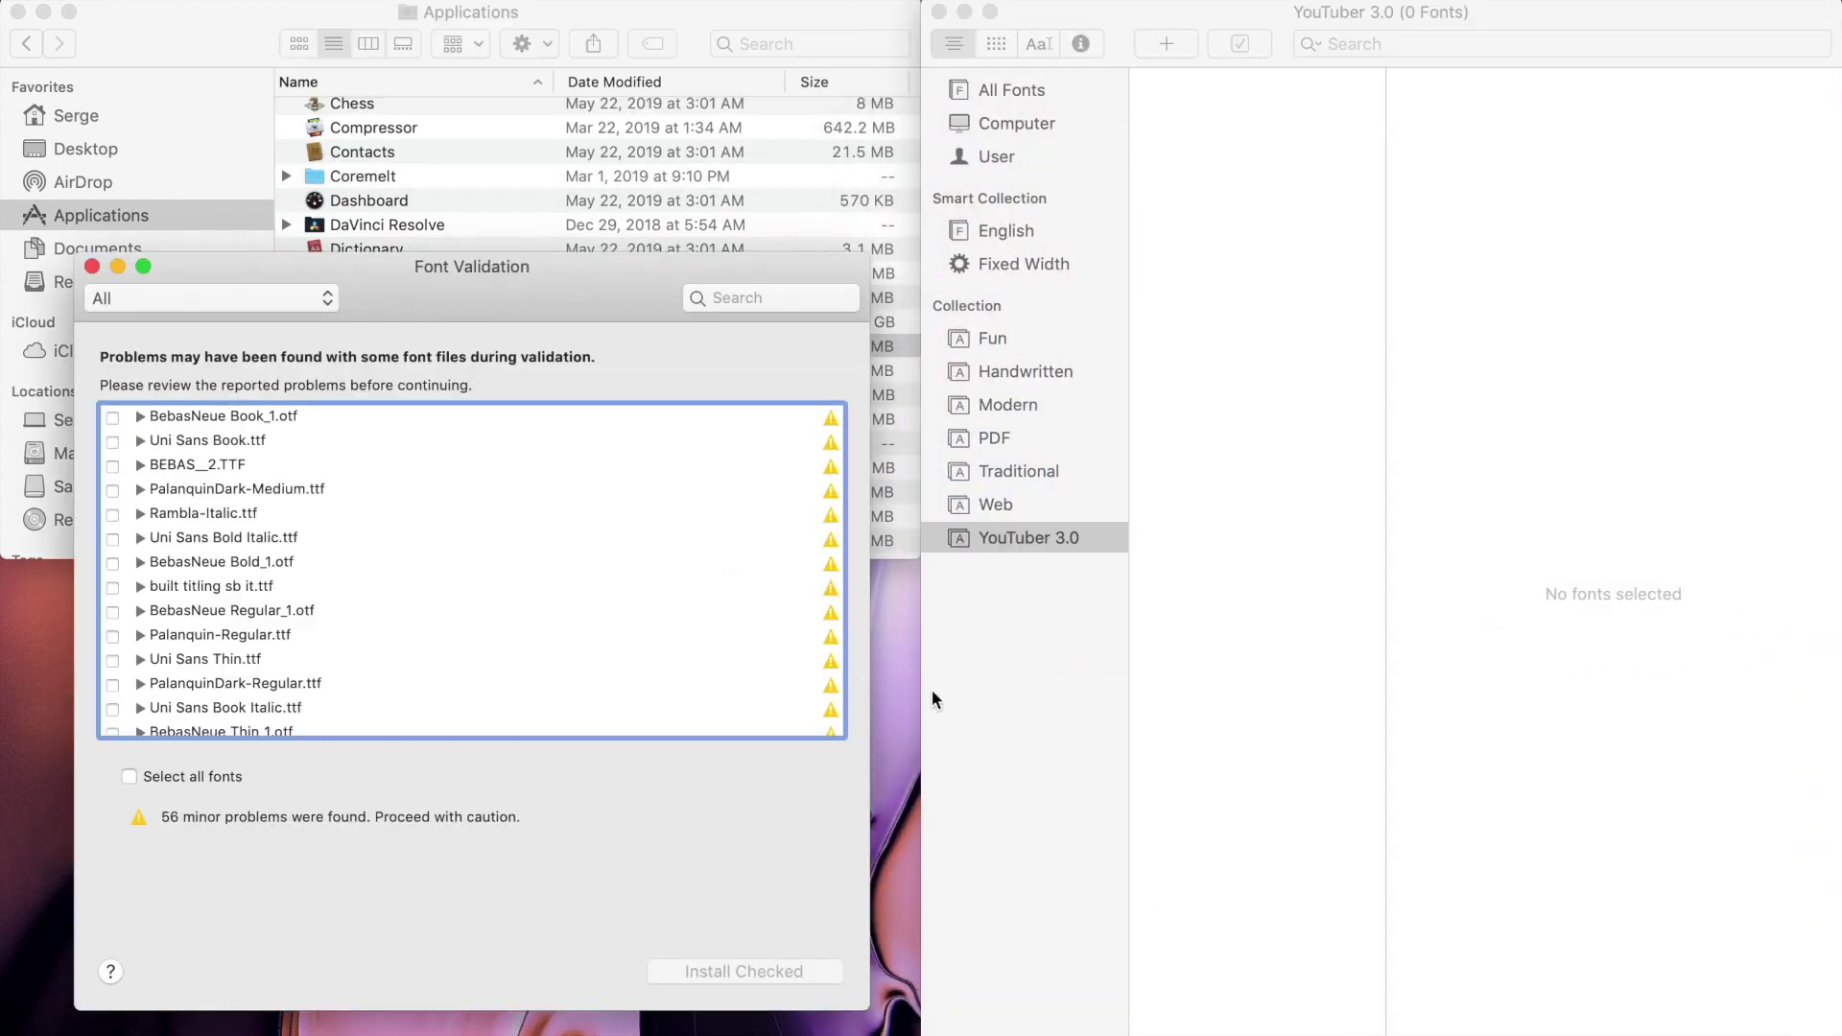
pyautogui.click(129, 779)
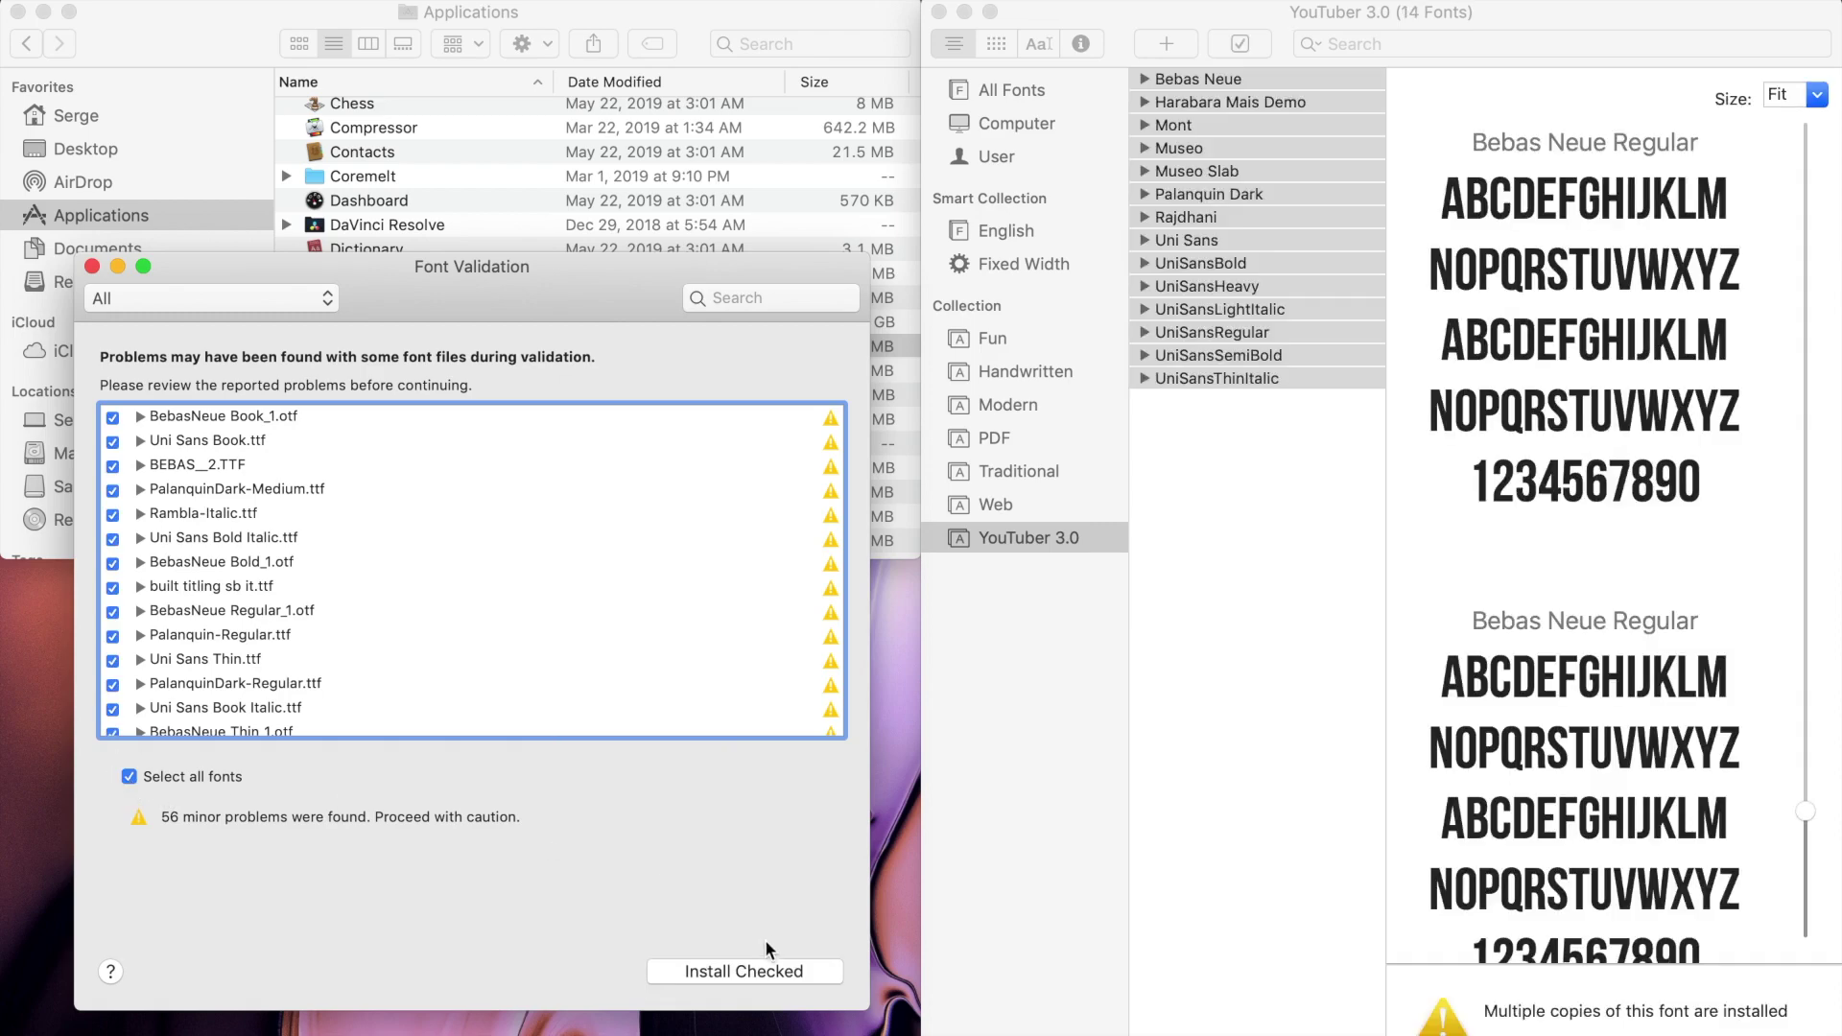
pyautogui.click(745, 971)
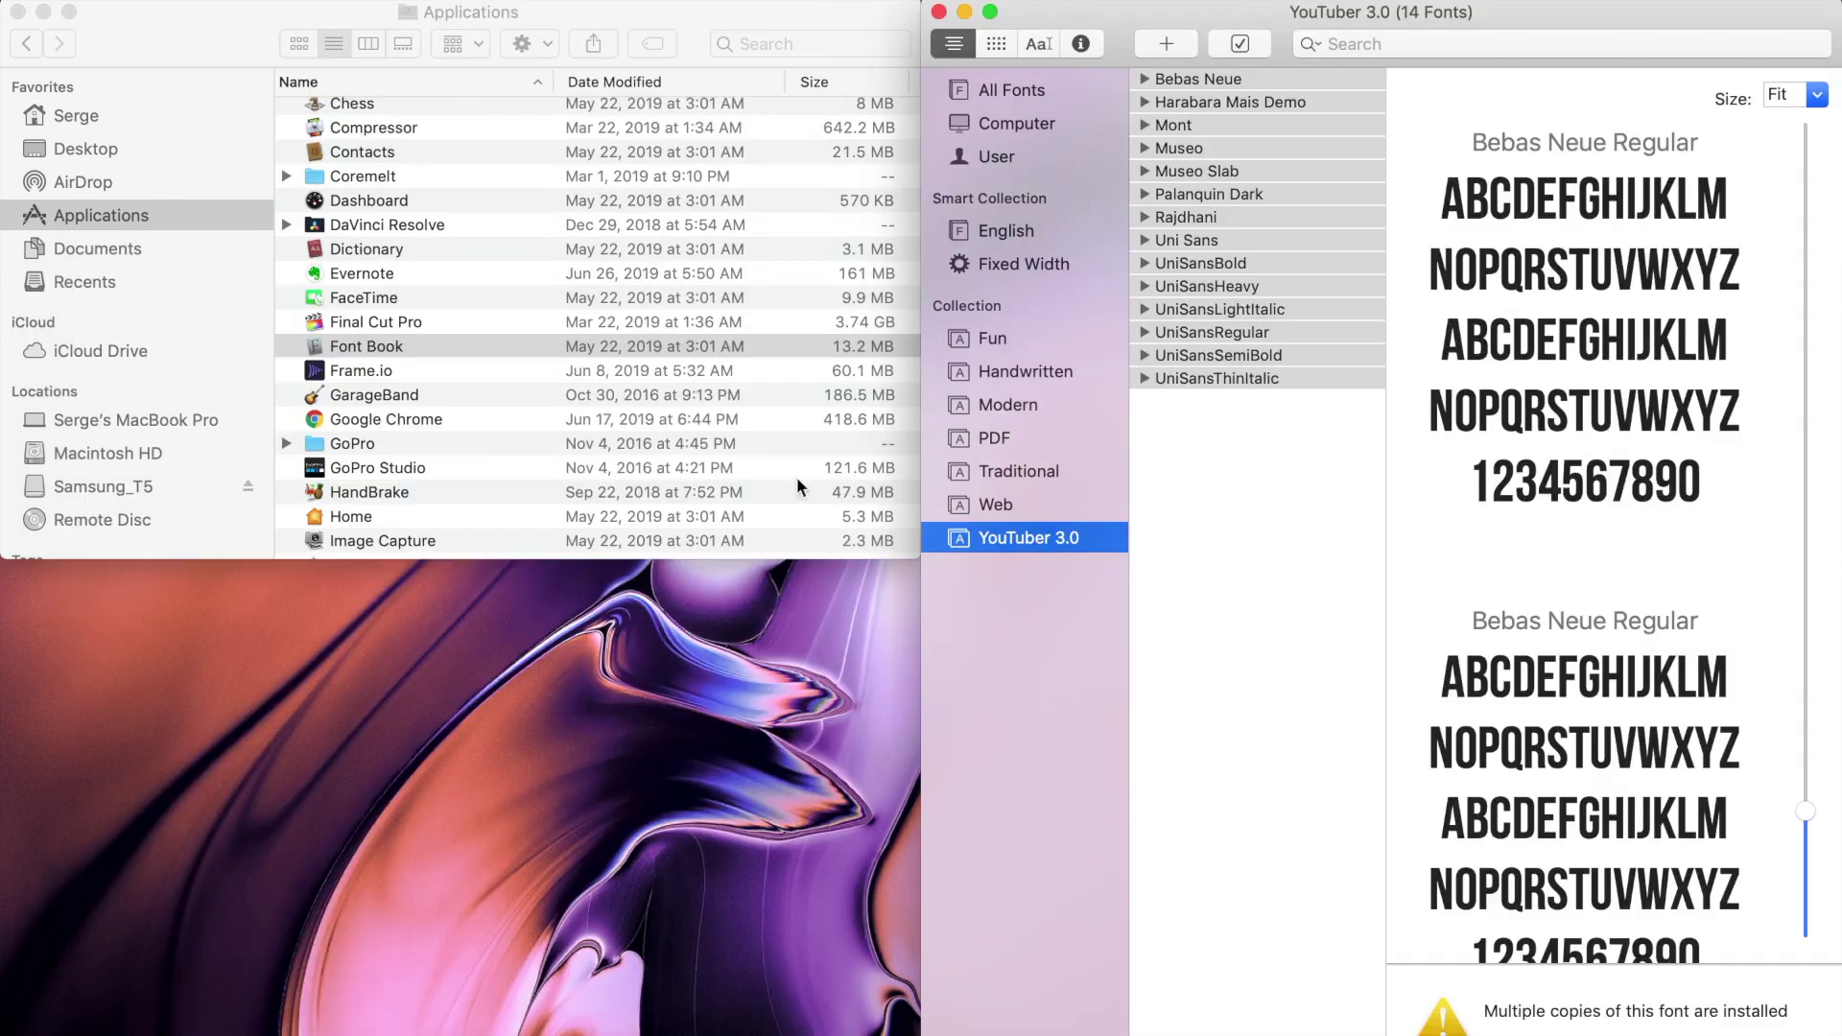
# Step: Close Font Book and the Applications window, then bring up Final Cut Pro
pyautogui.click(939, 11)
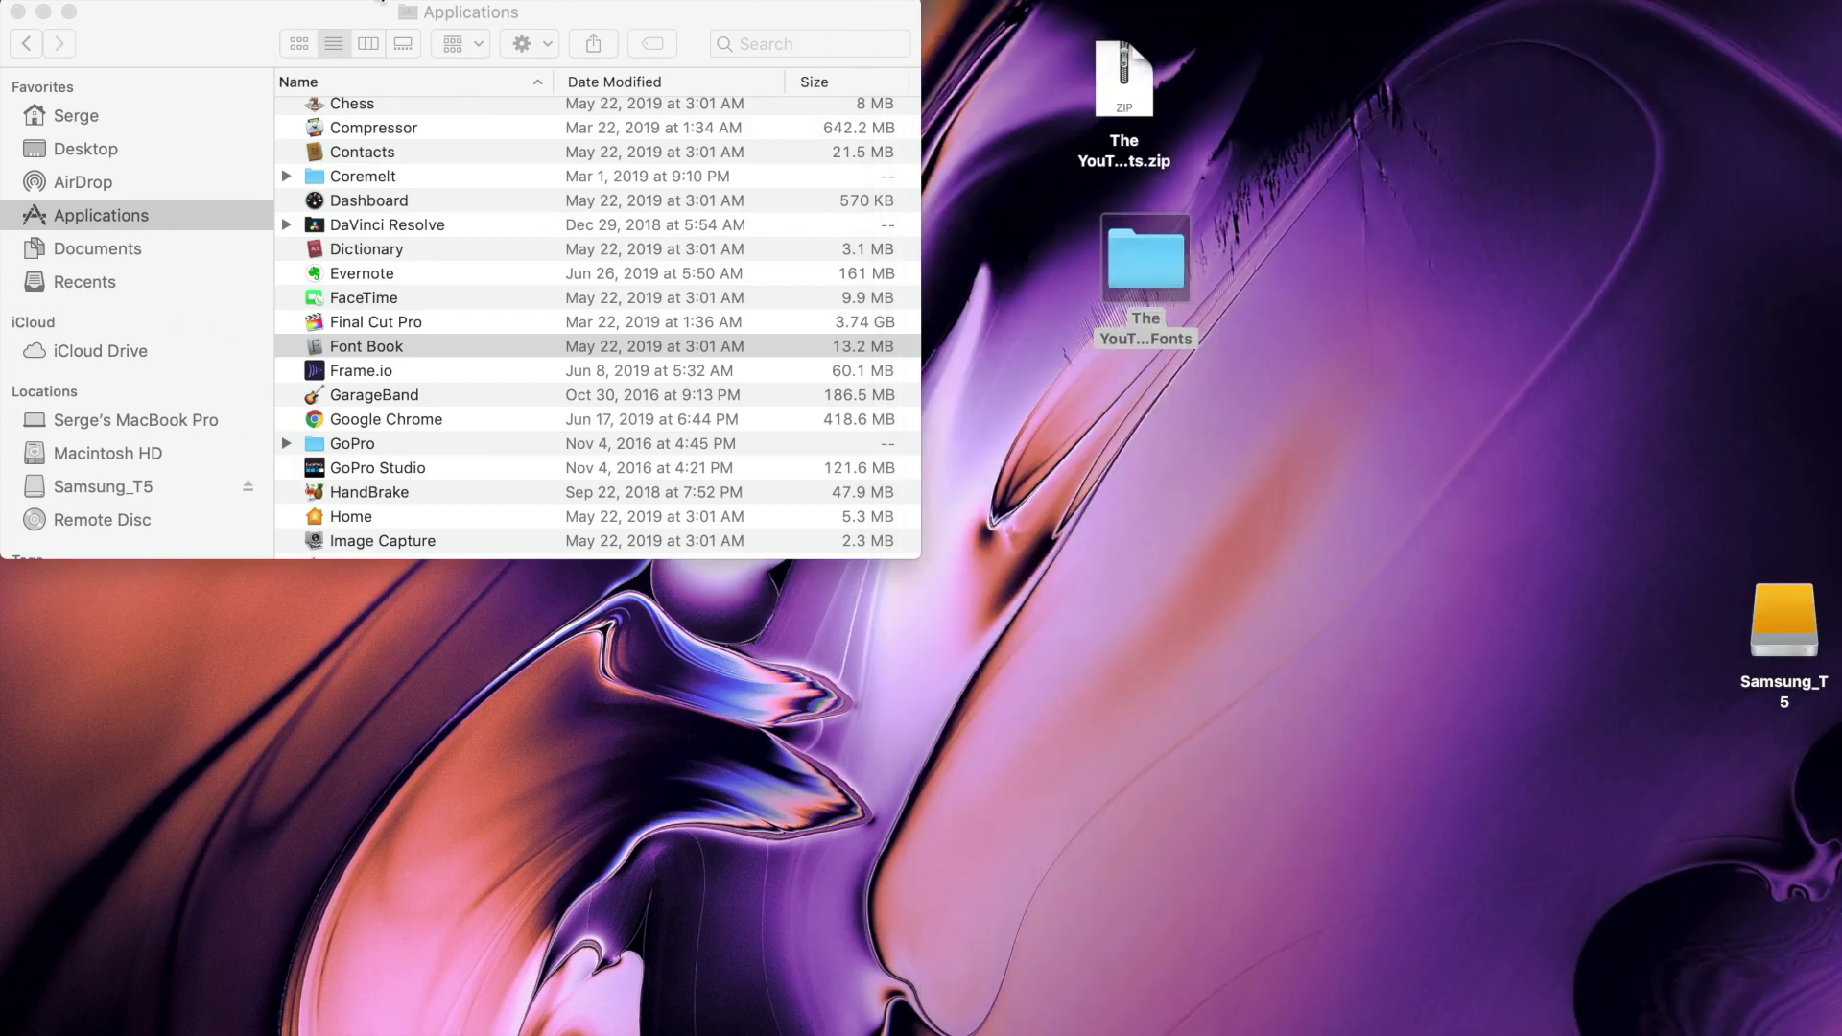
pyautogui.click(18, 11)
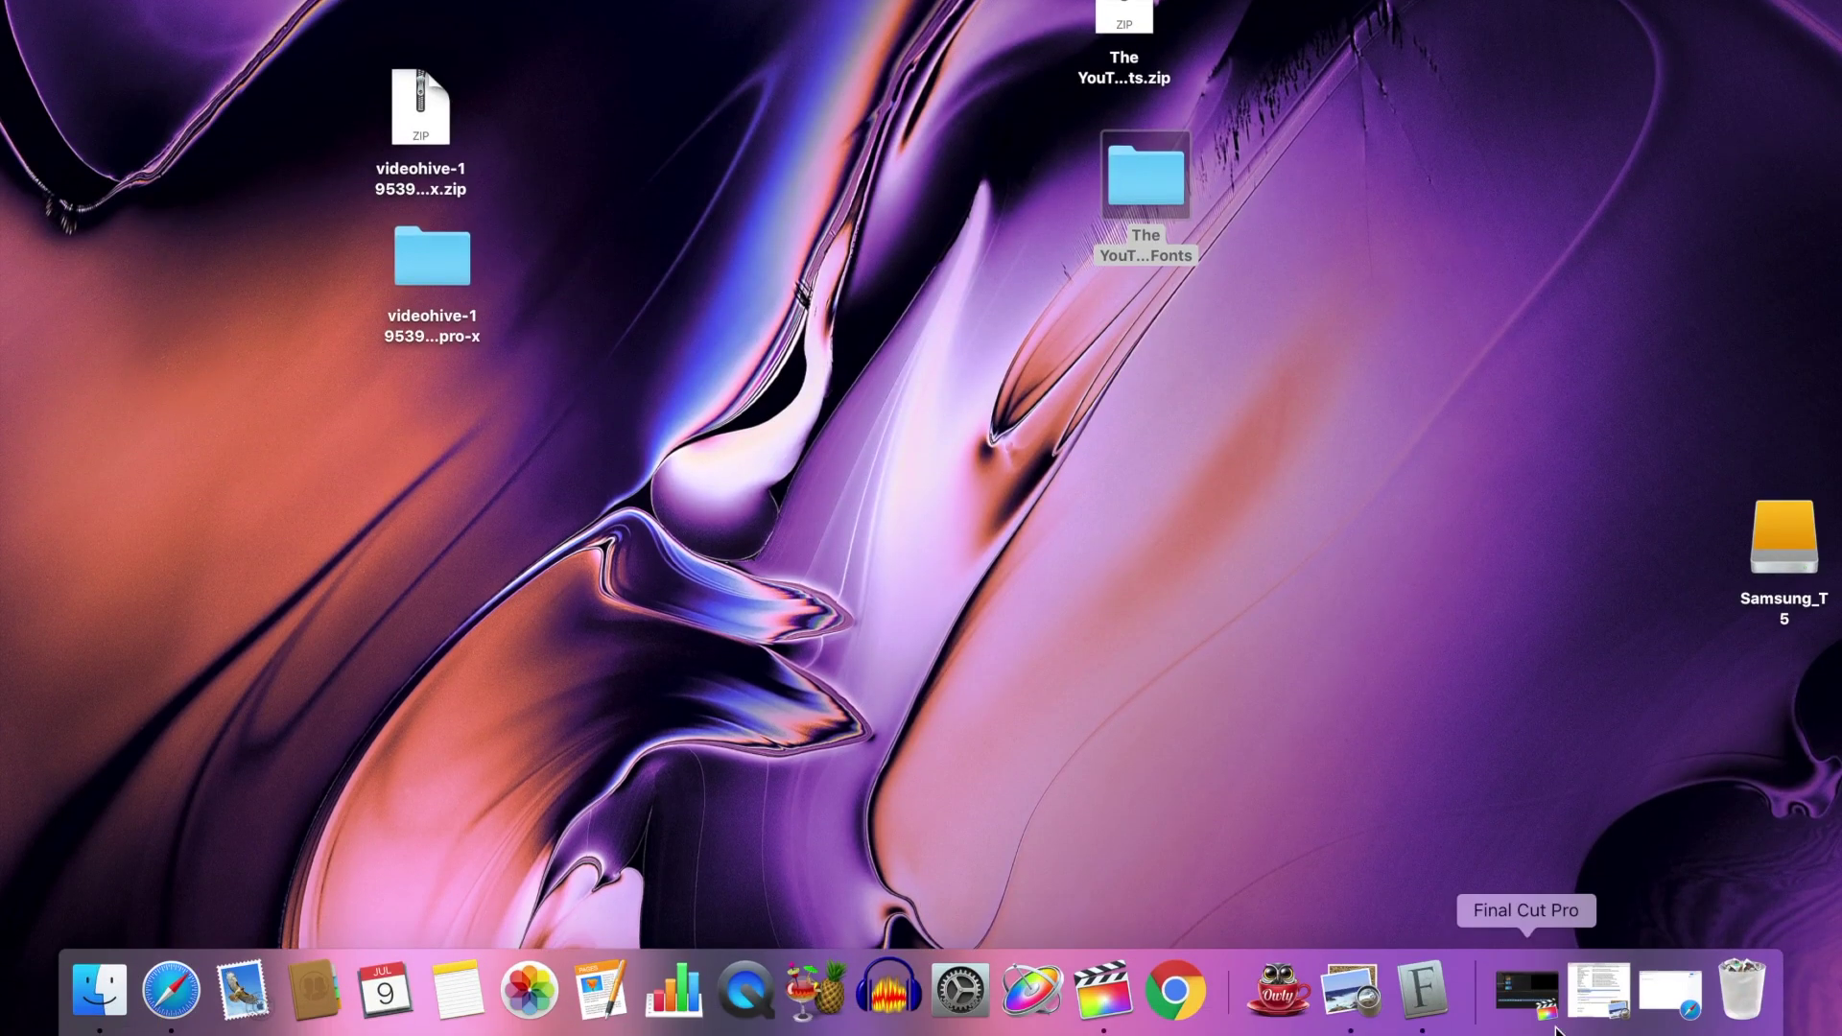
pyautogui.click(1541, 1005)
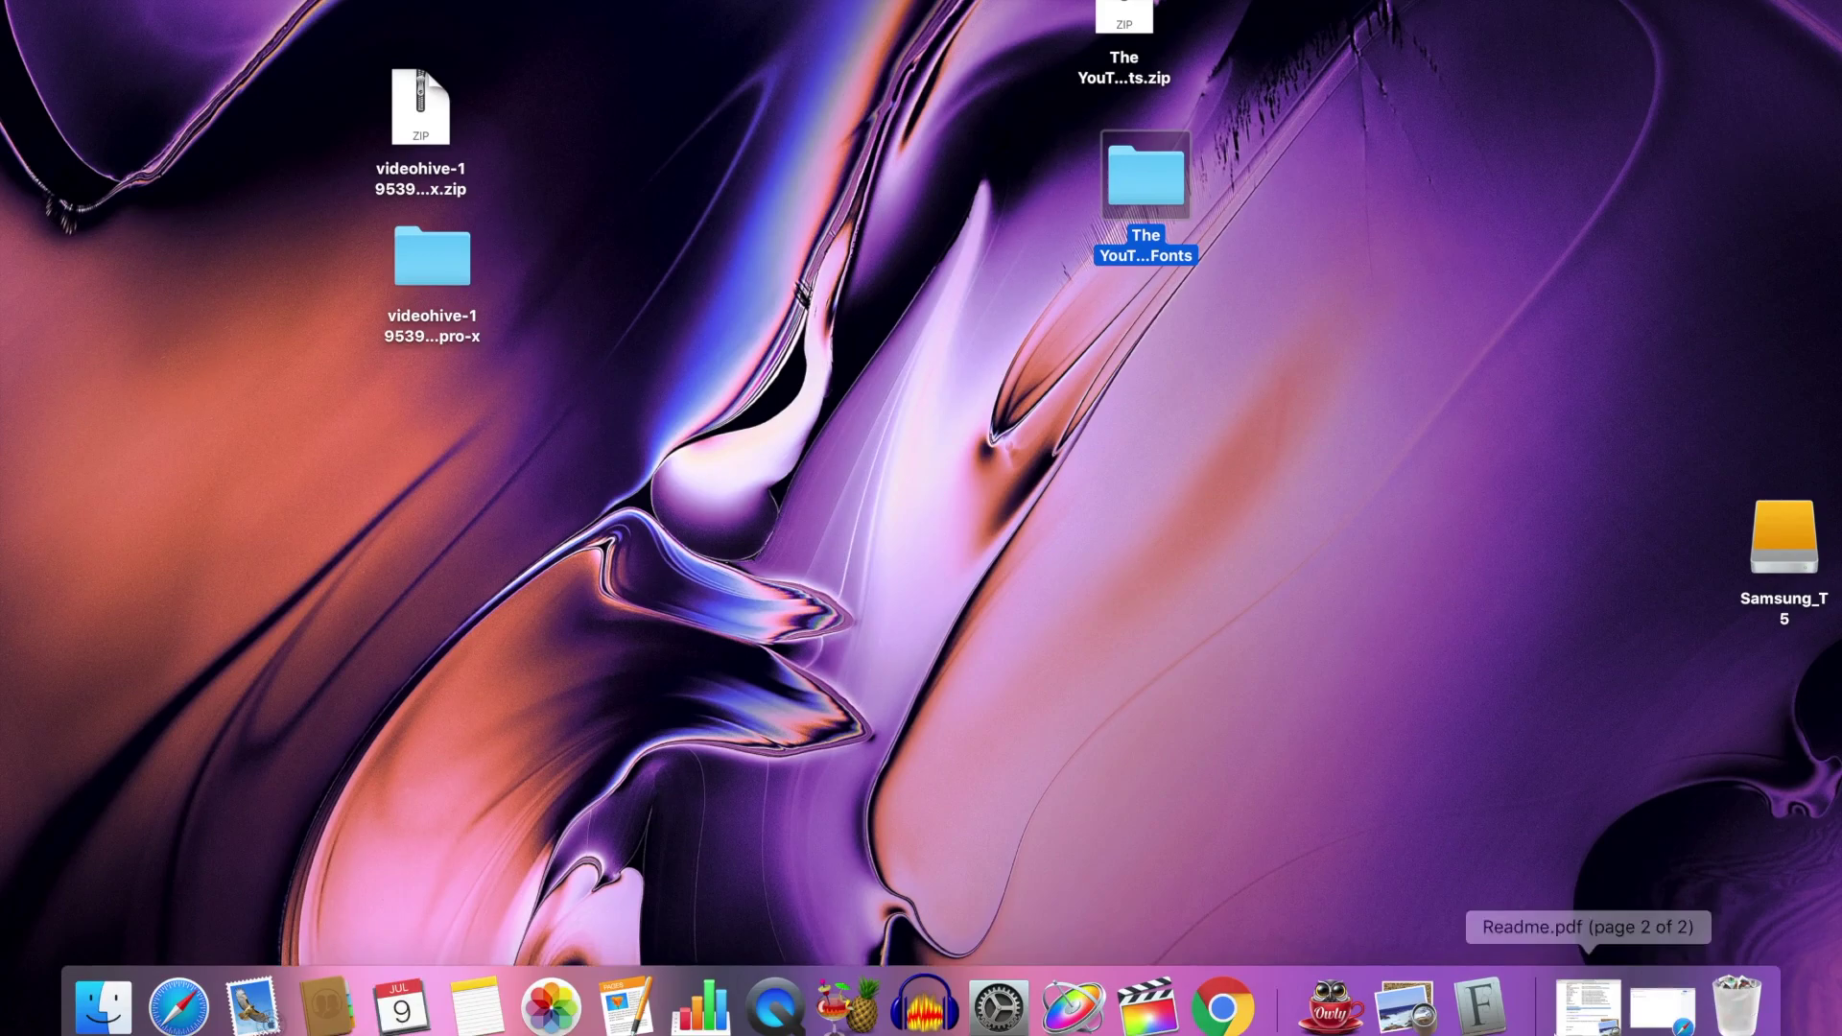
pyautogui.click(1149, 998)
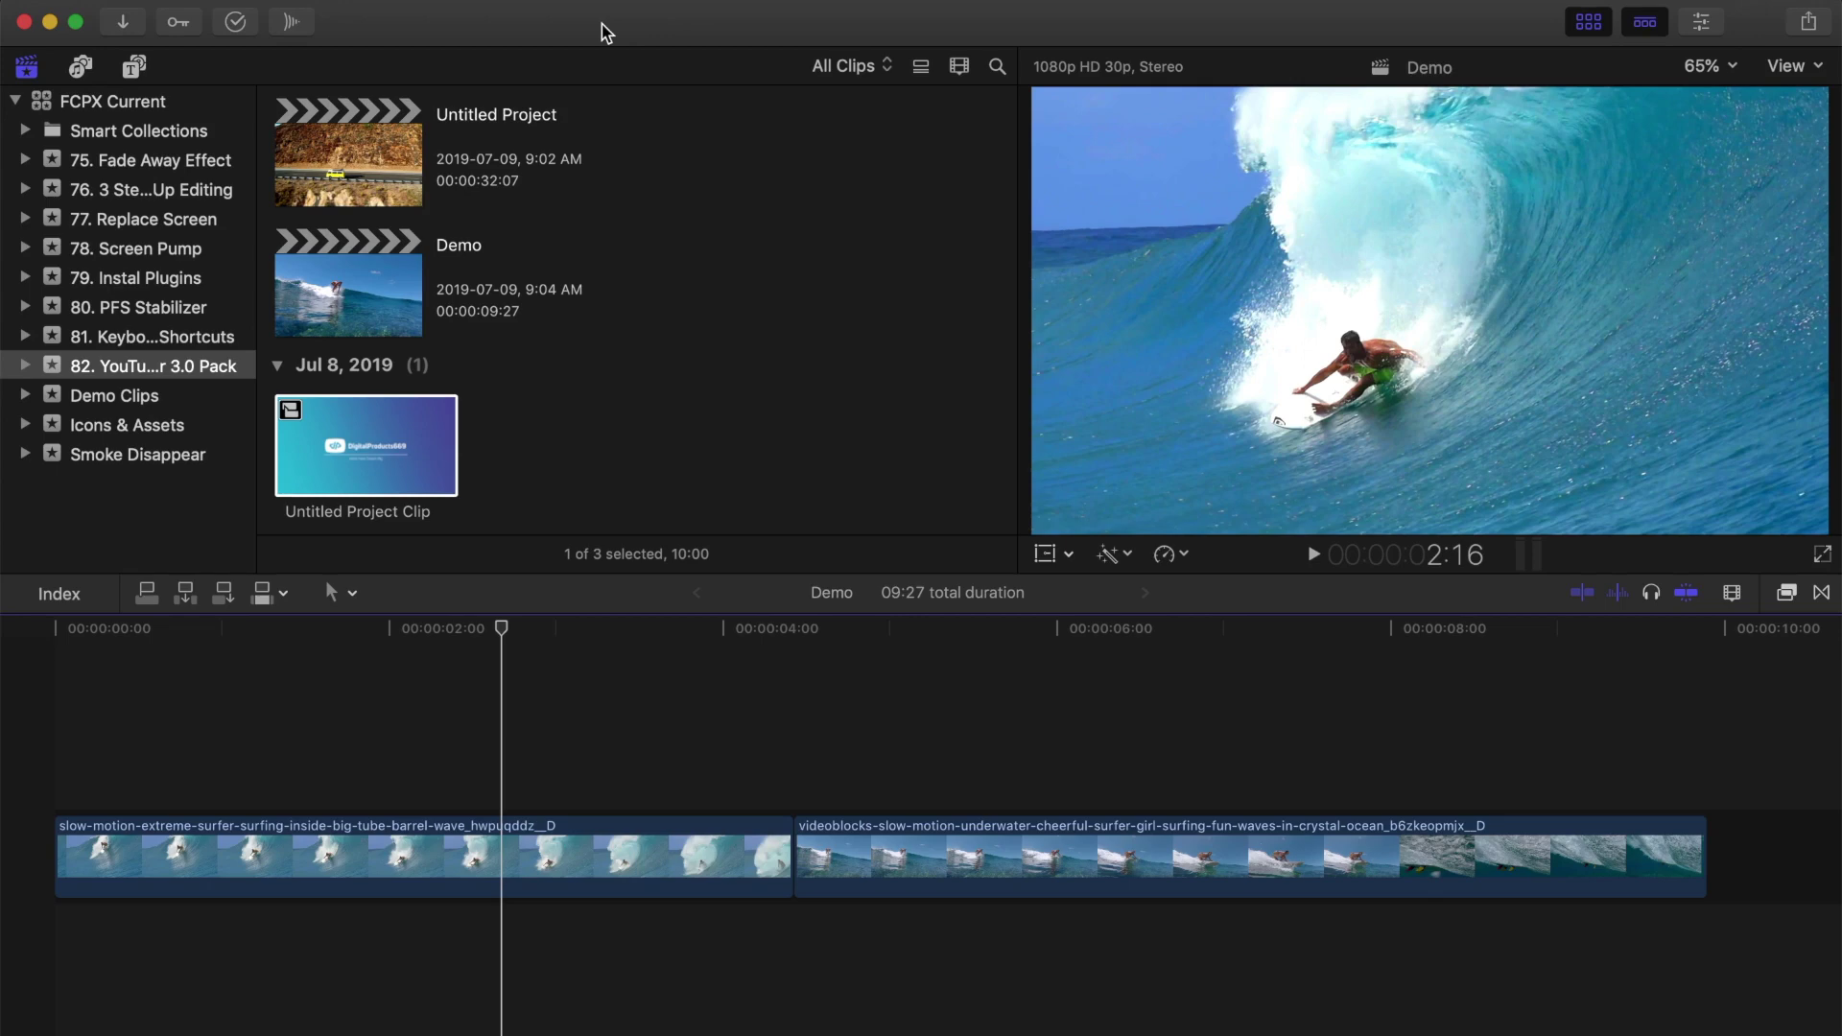
# Step: Drag Logo Reveal 18 from the TYP_Logo_Reveals titles to the start of the Demo timeline
pyautogui.click(134, 67)
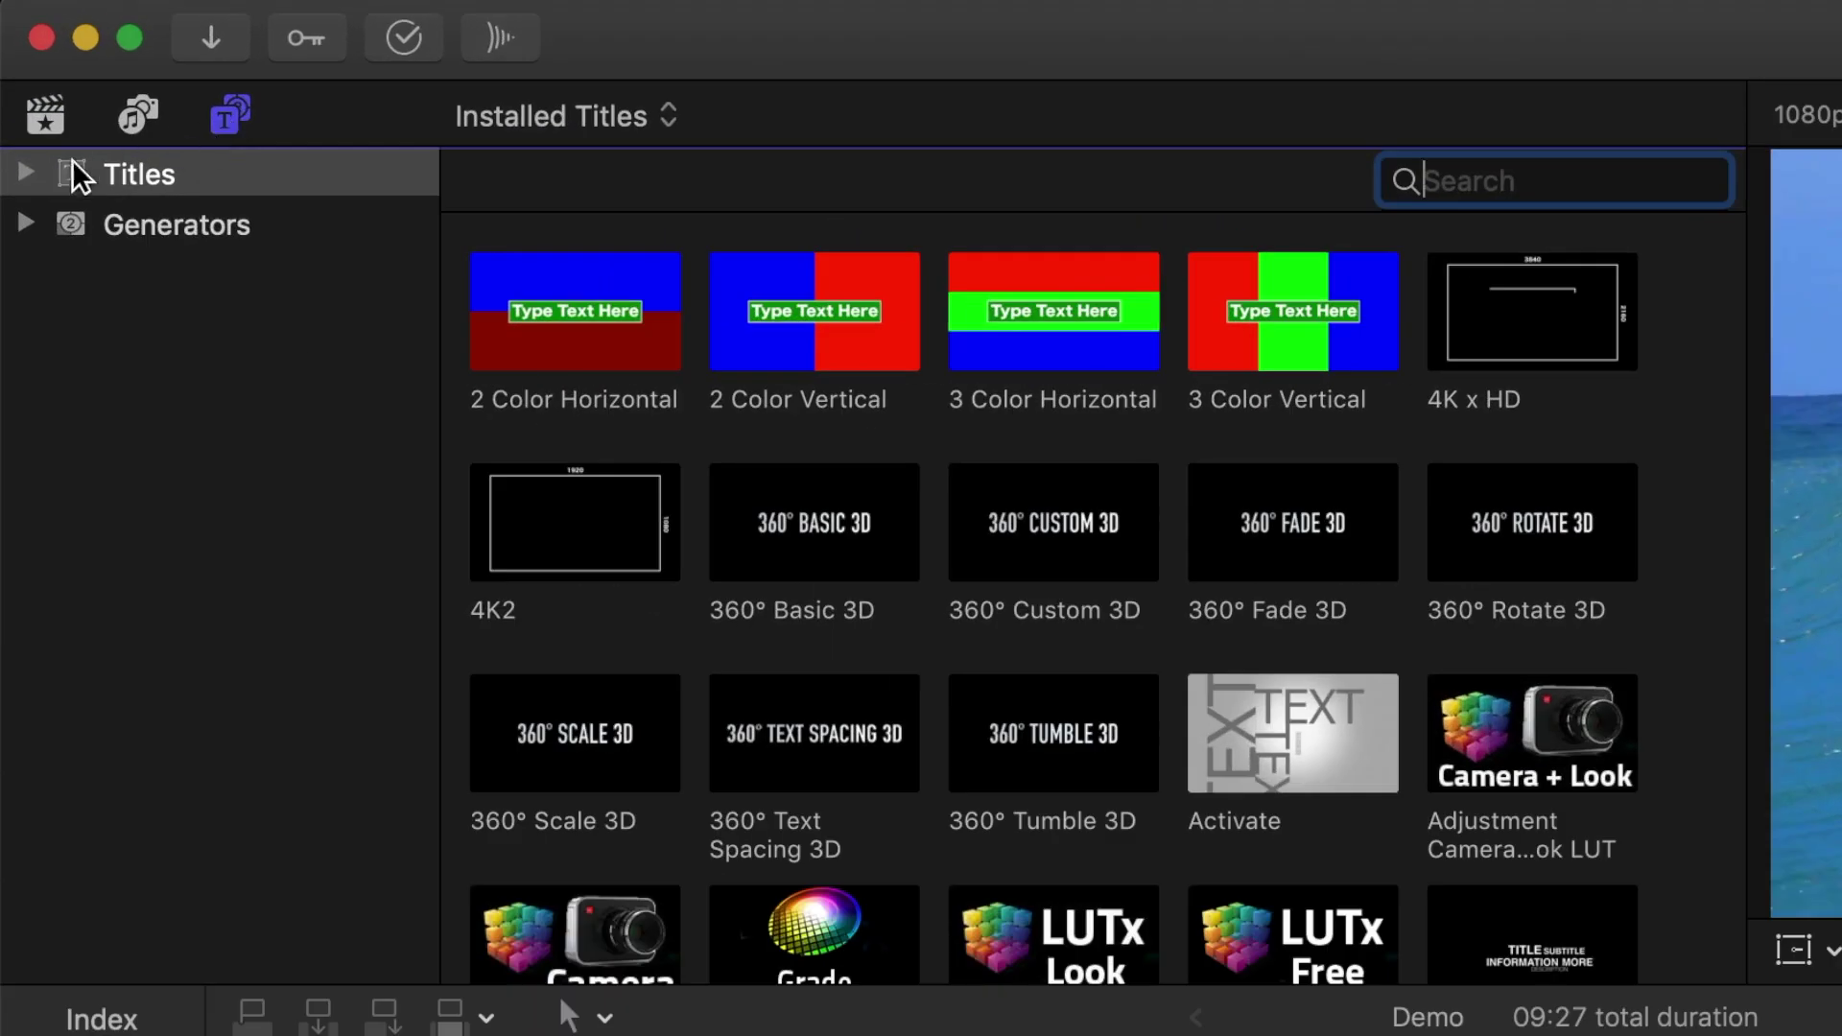
pyautogui.click(15, 123)
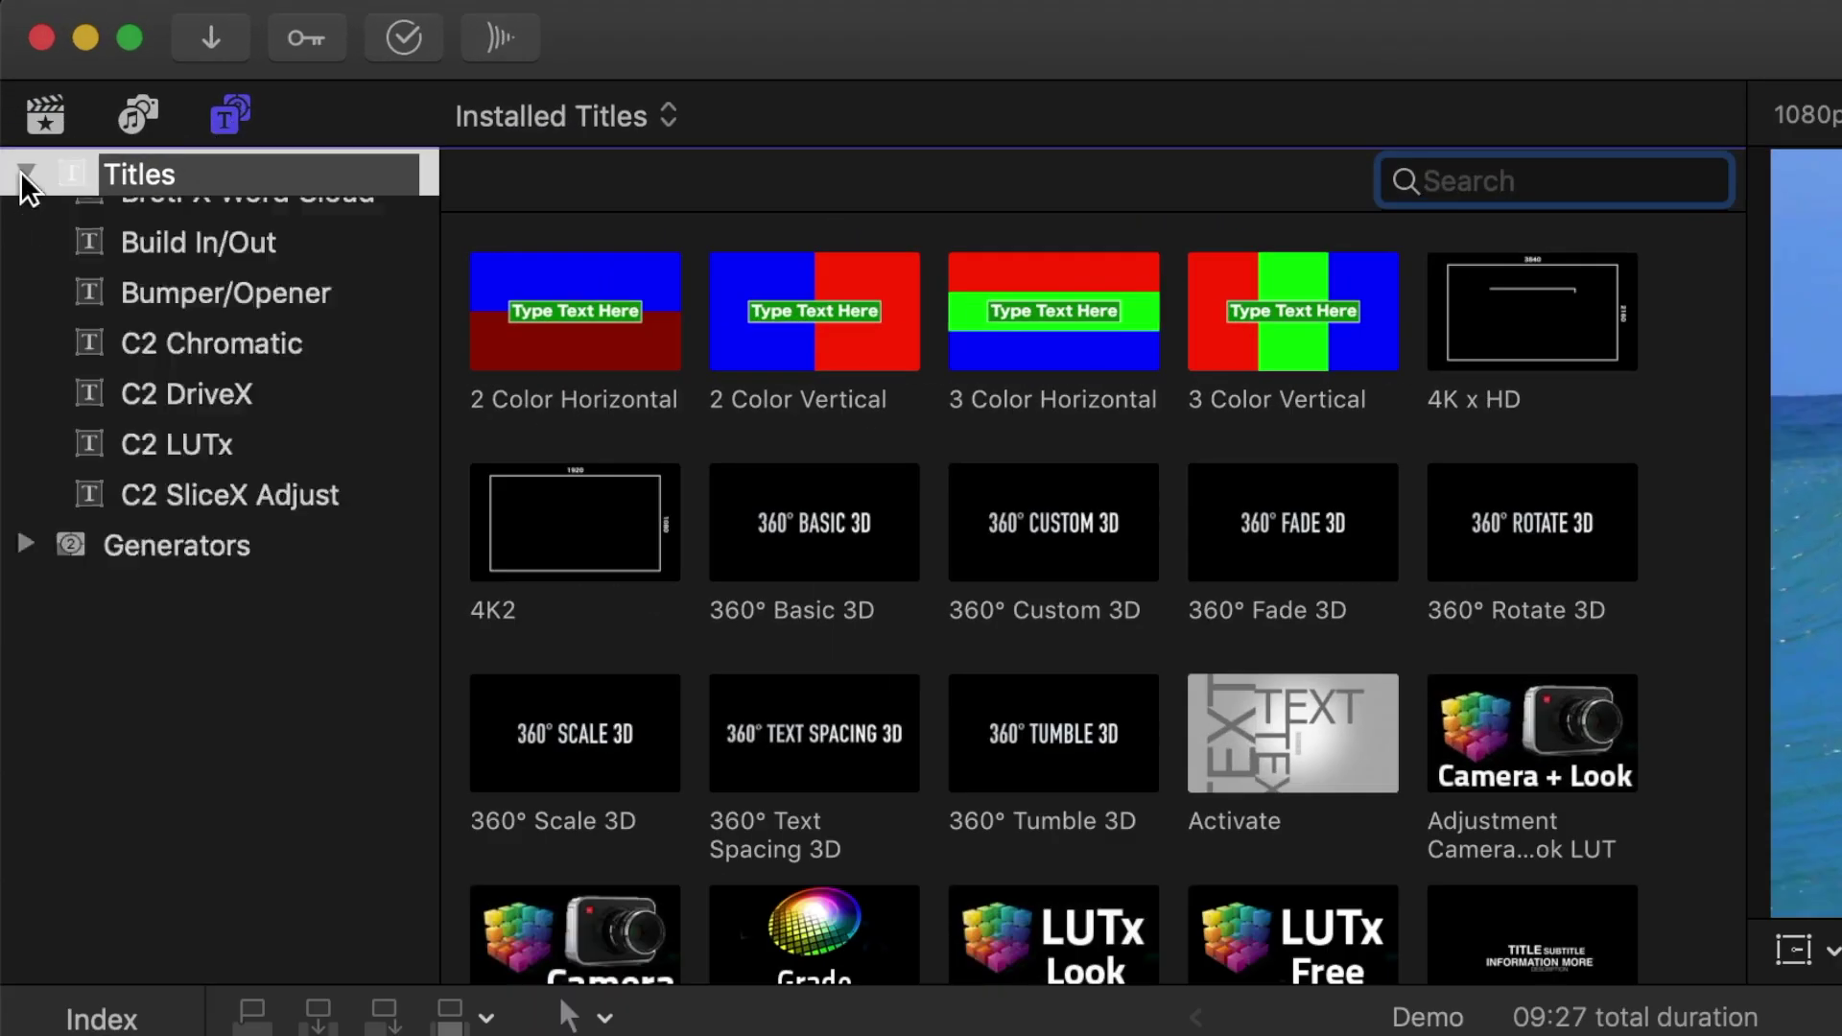
pyautogui.scroll(-2, 156, 323)
pyautogui.scroll(-10, 222, 461)
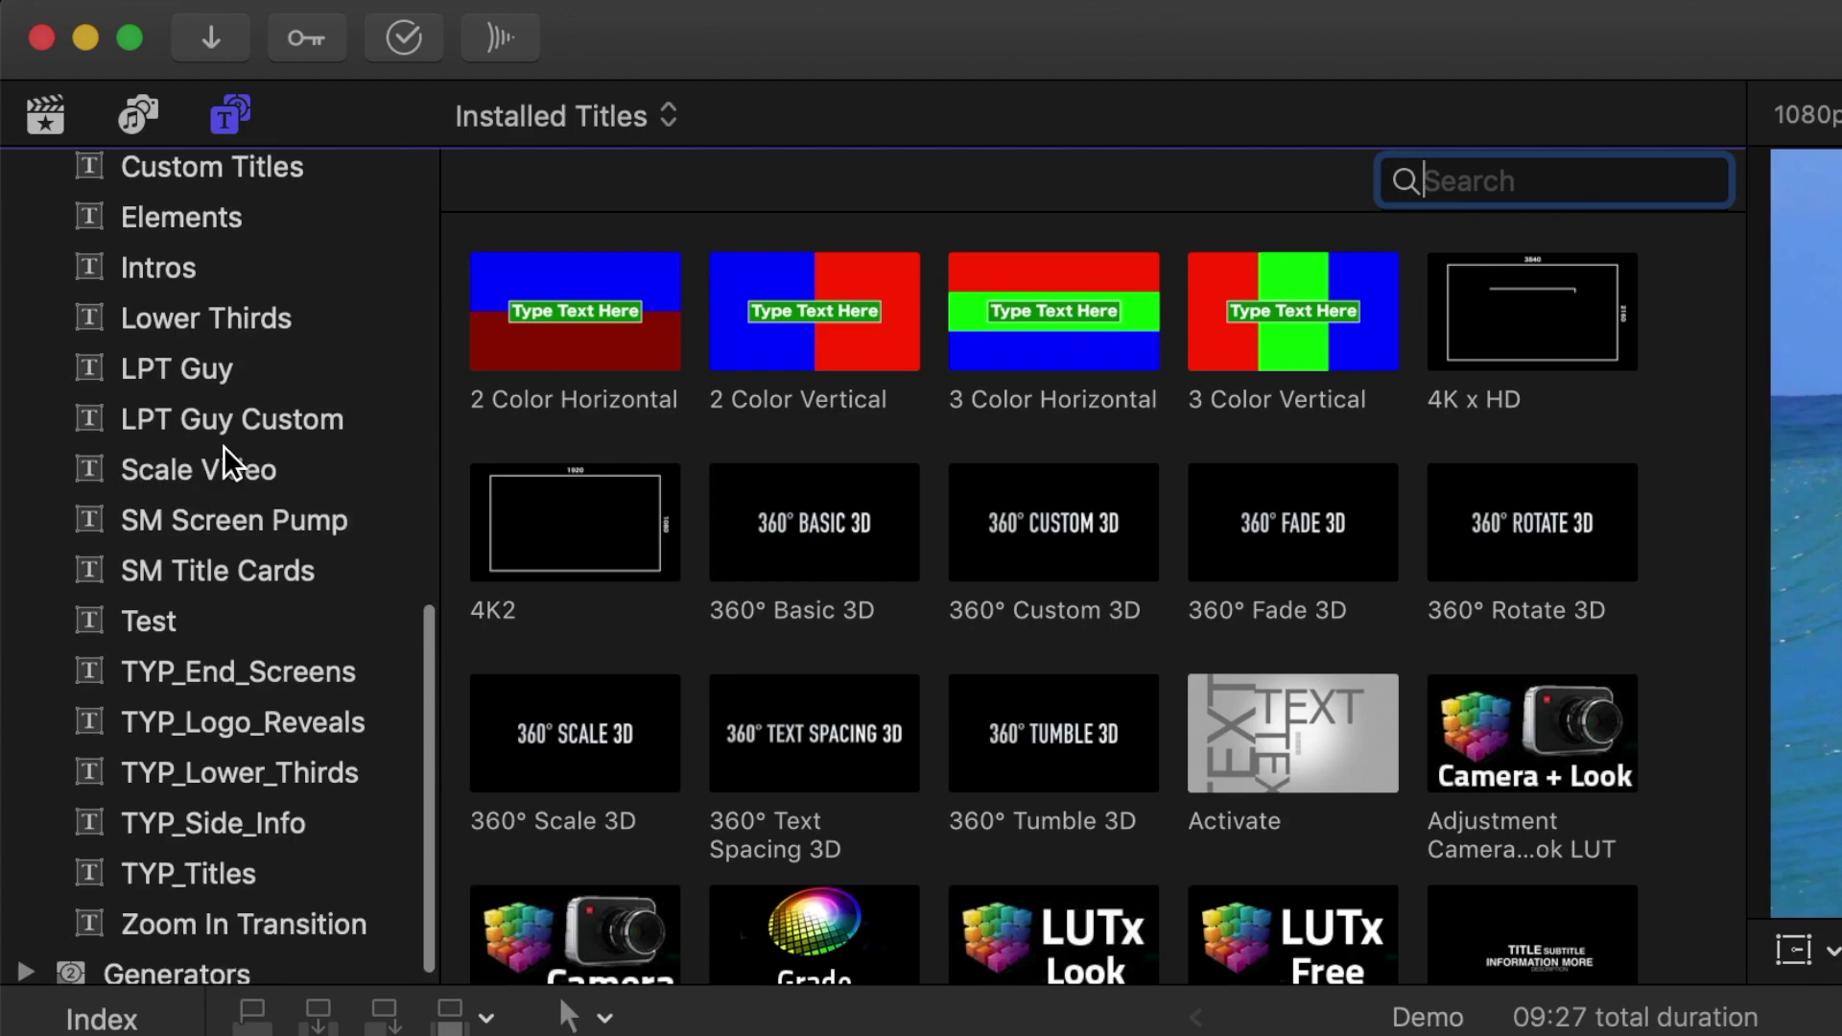
pyautogui.click(251, 706)
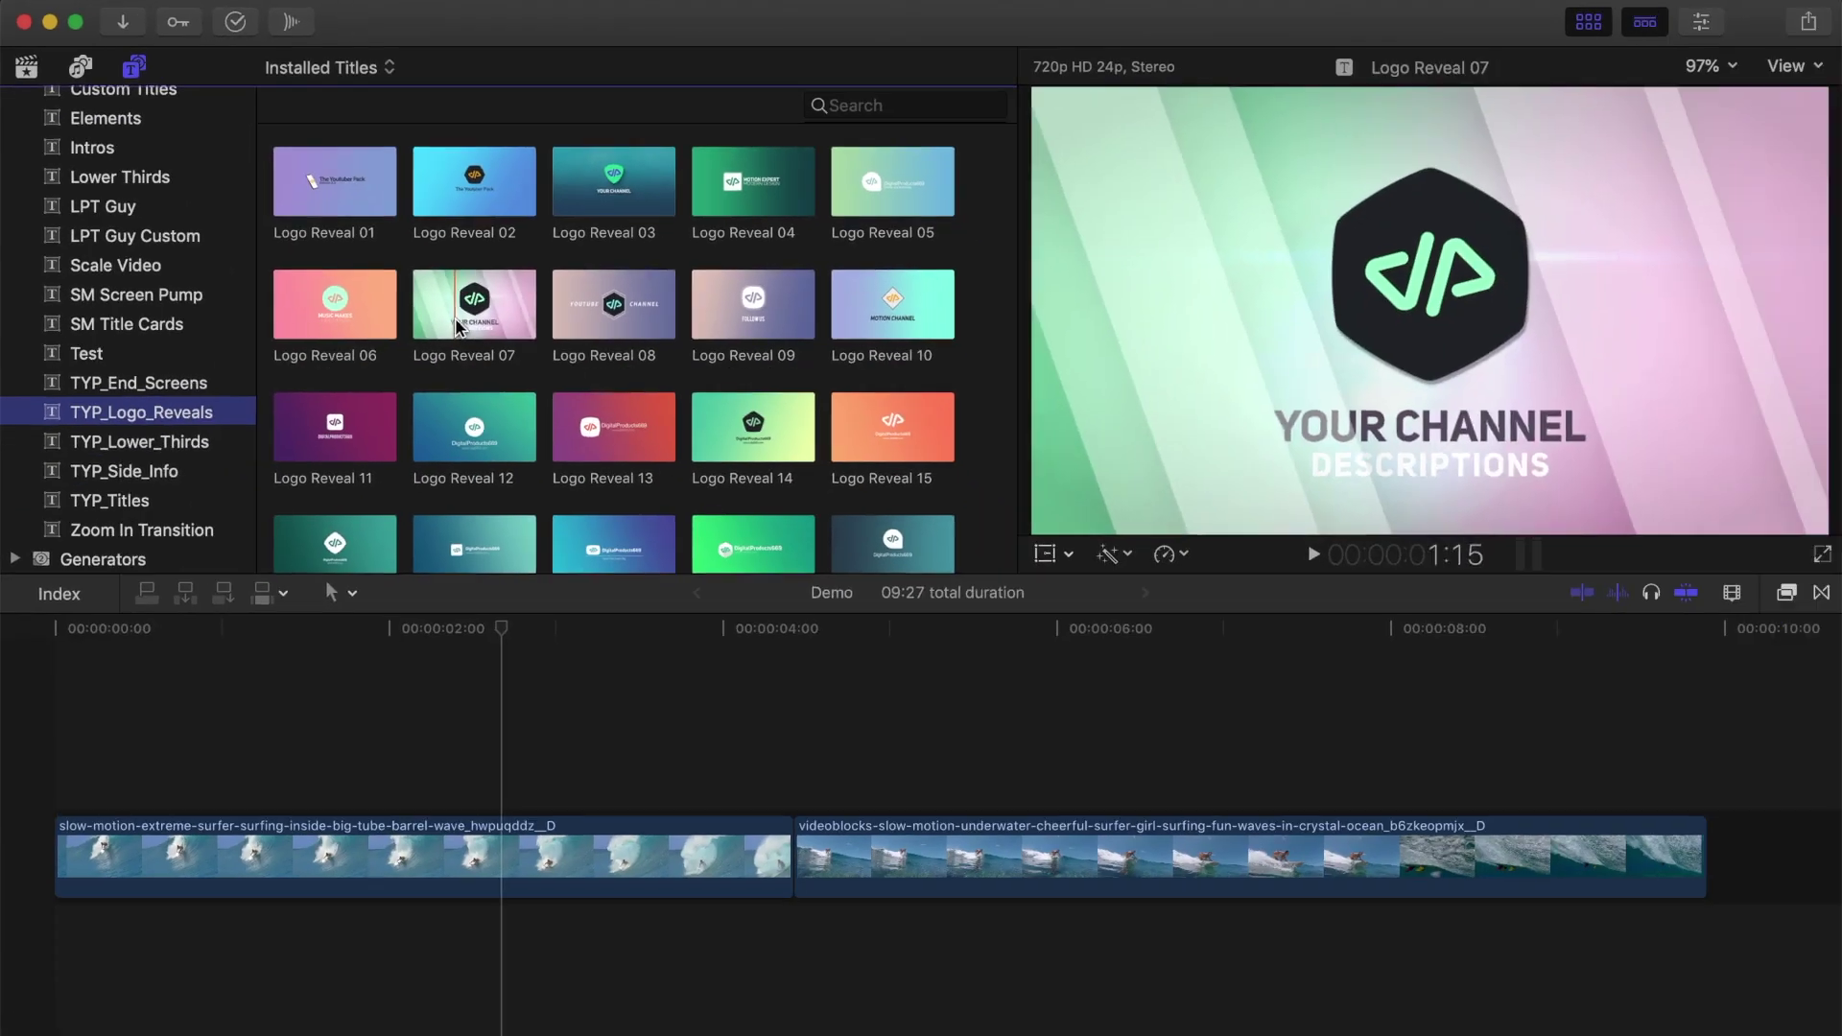
pyautogui.scroll(-2, 963, 594)
pyautogui.click(605, 485)
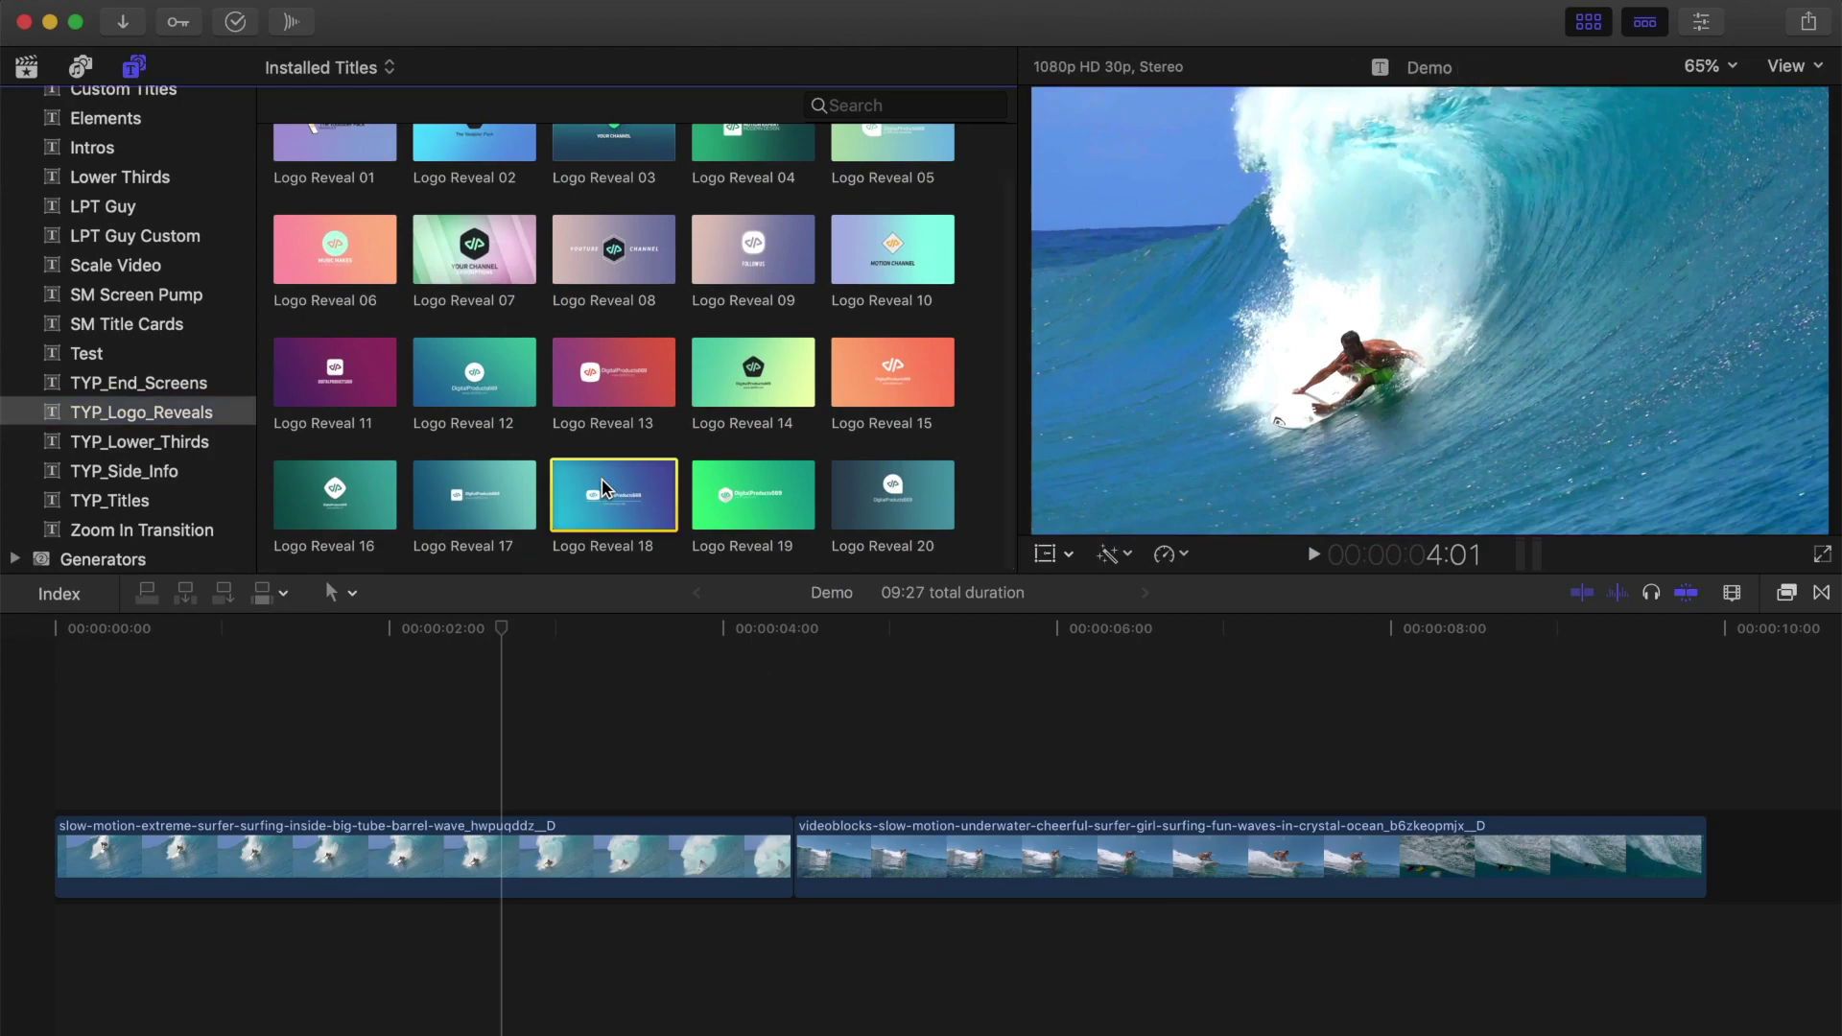
pyautogui.moveTo(605, 485); pyautogui.dragTo(61, 843)
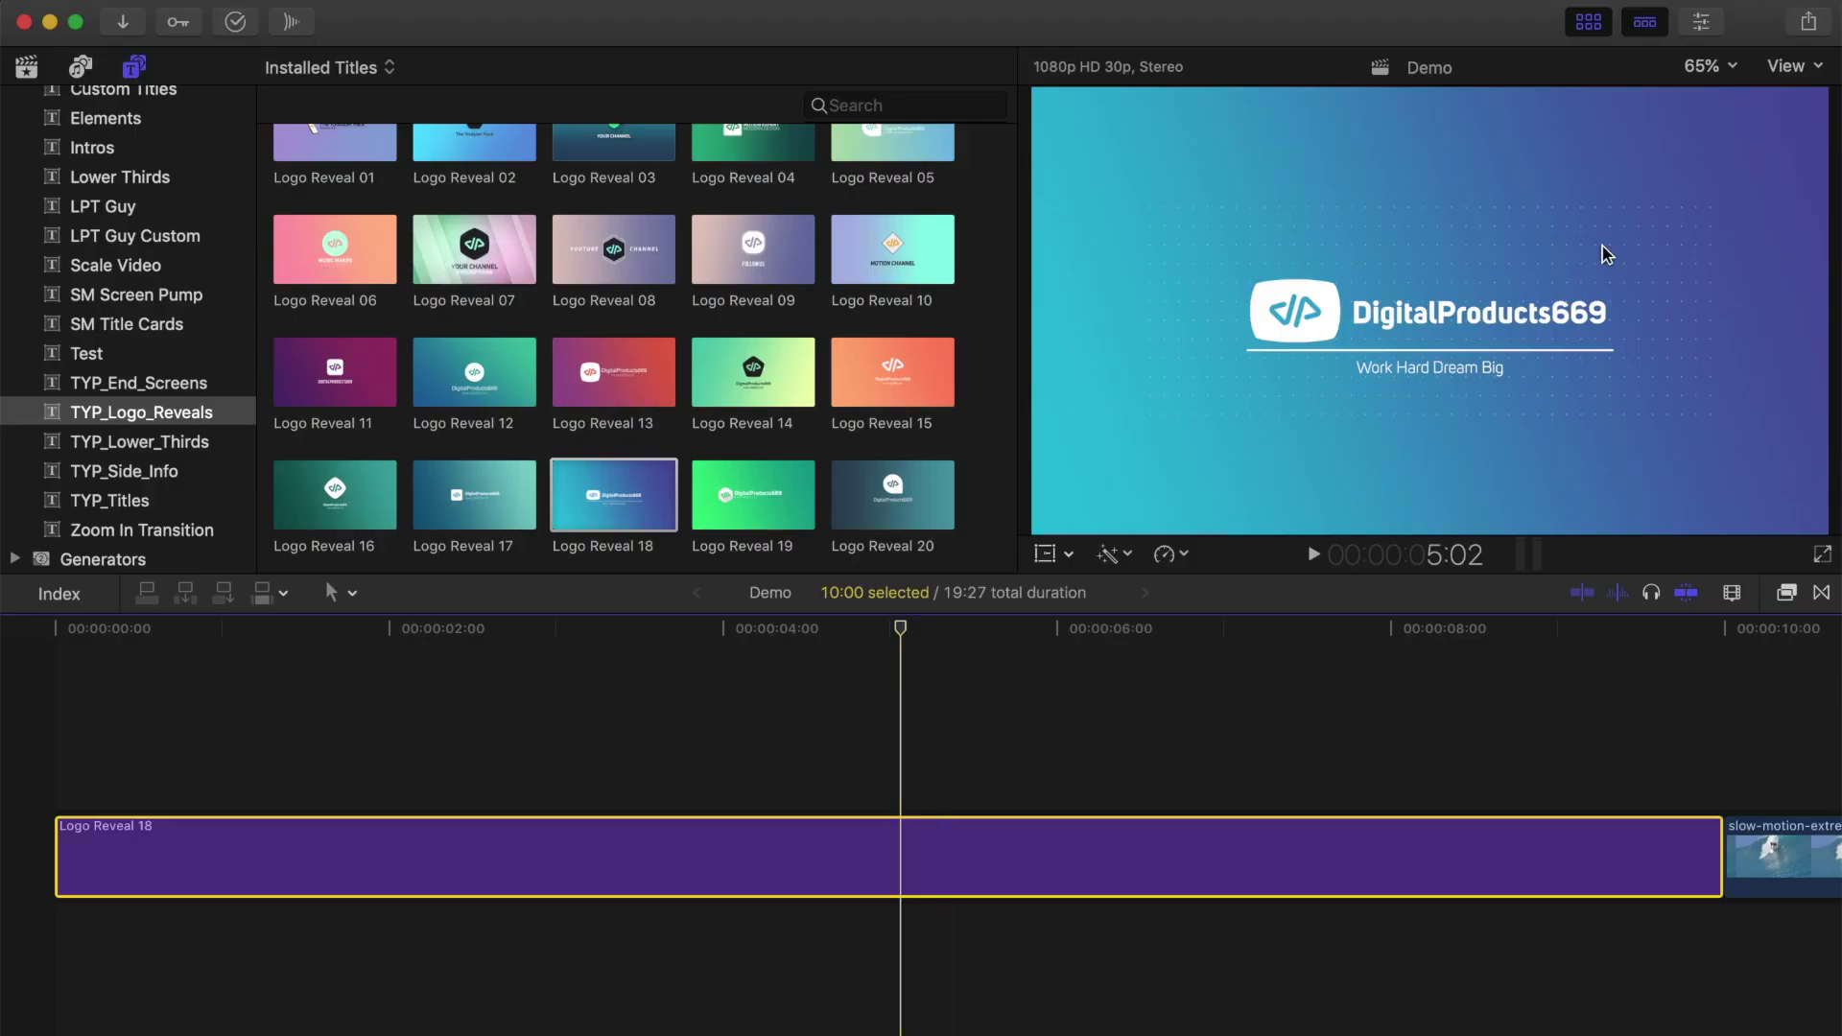
# Step: In the Inspector's Title tab, replace DigitalProducts669 with the creator's name
pyautogui.click(1694, 29)
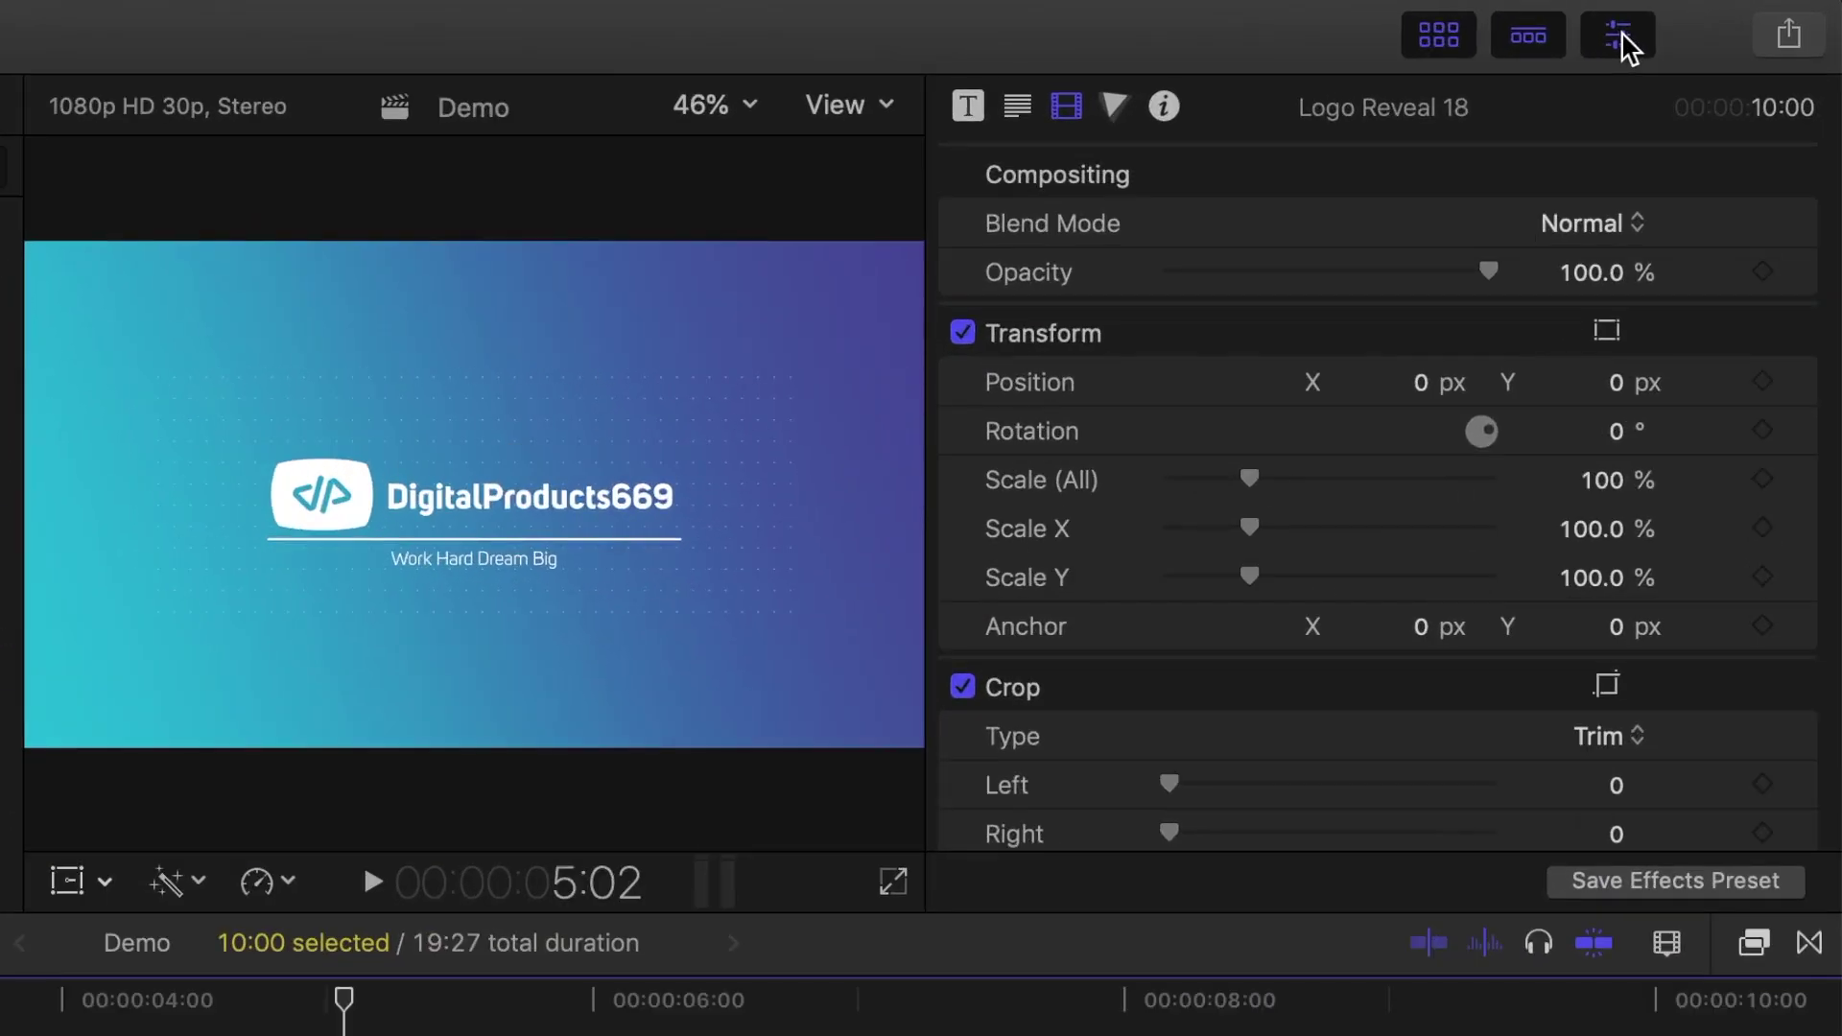
pyautogui.click(969, 107)
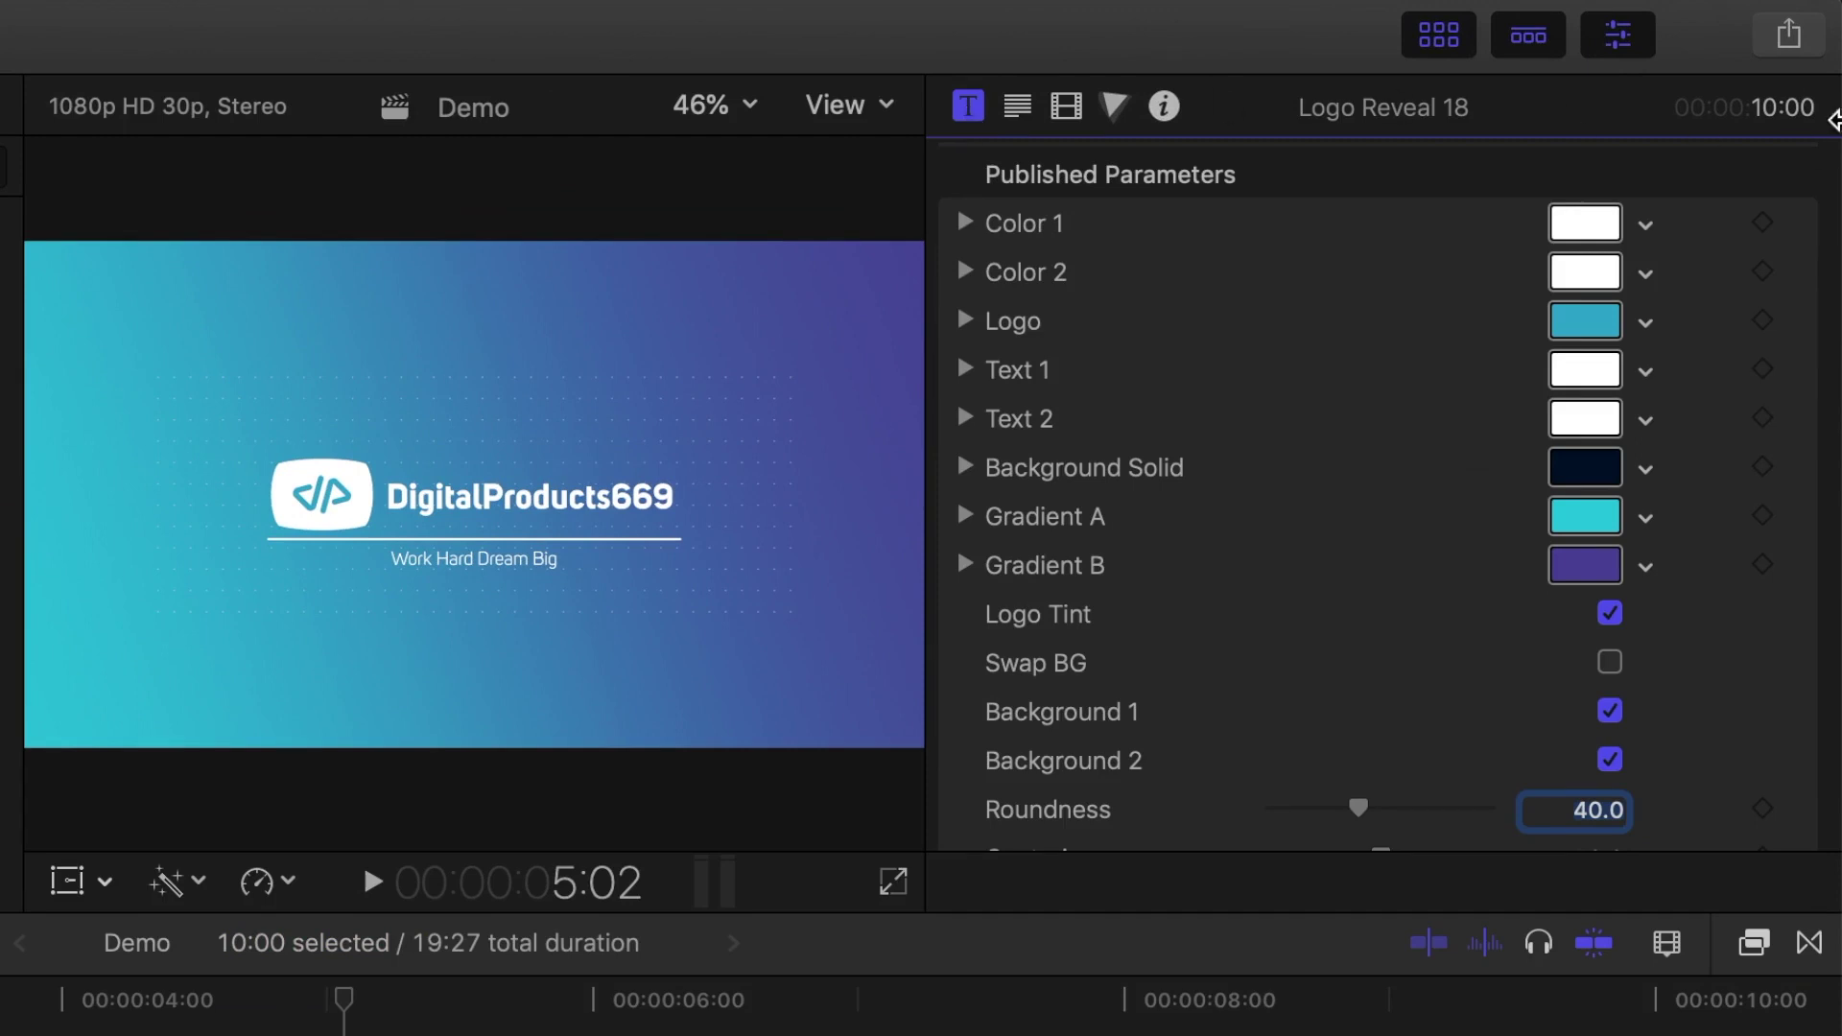
pyautogui.scroll(-10, 1401, 279)
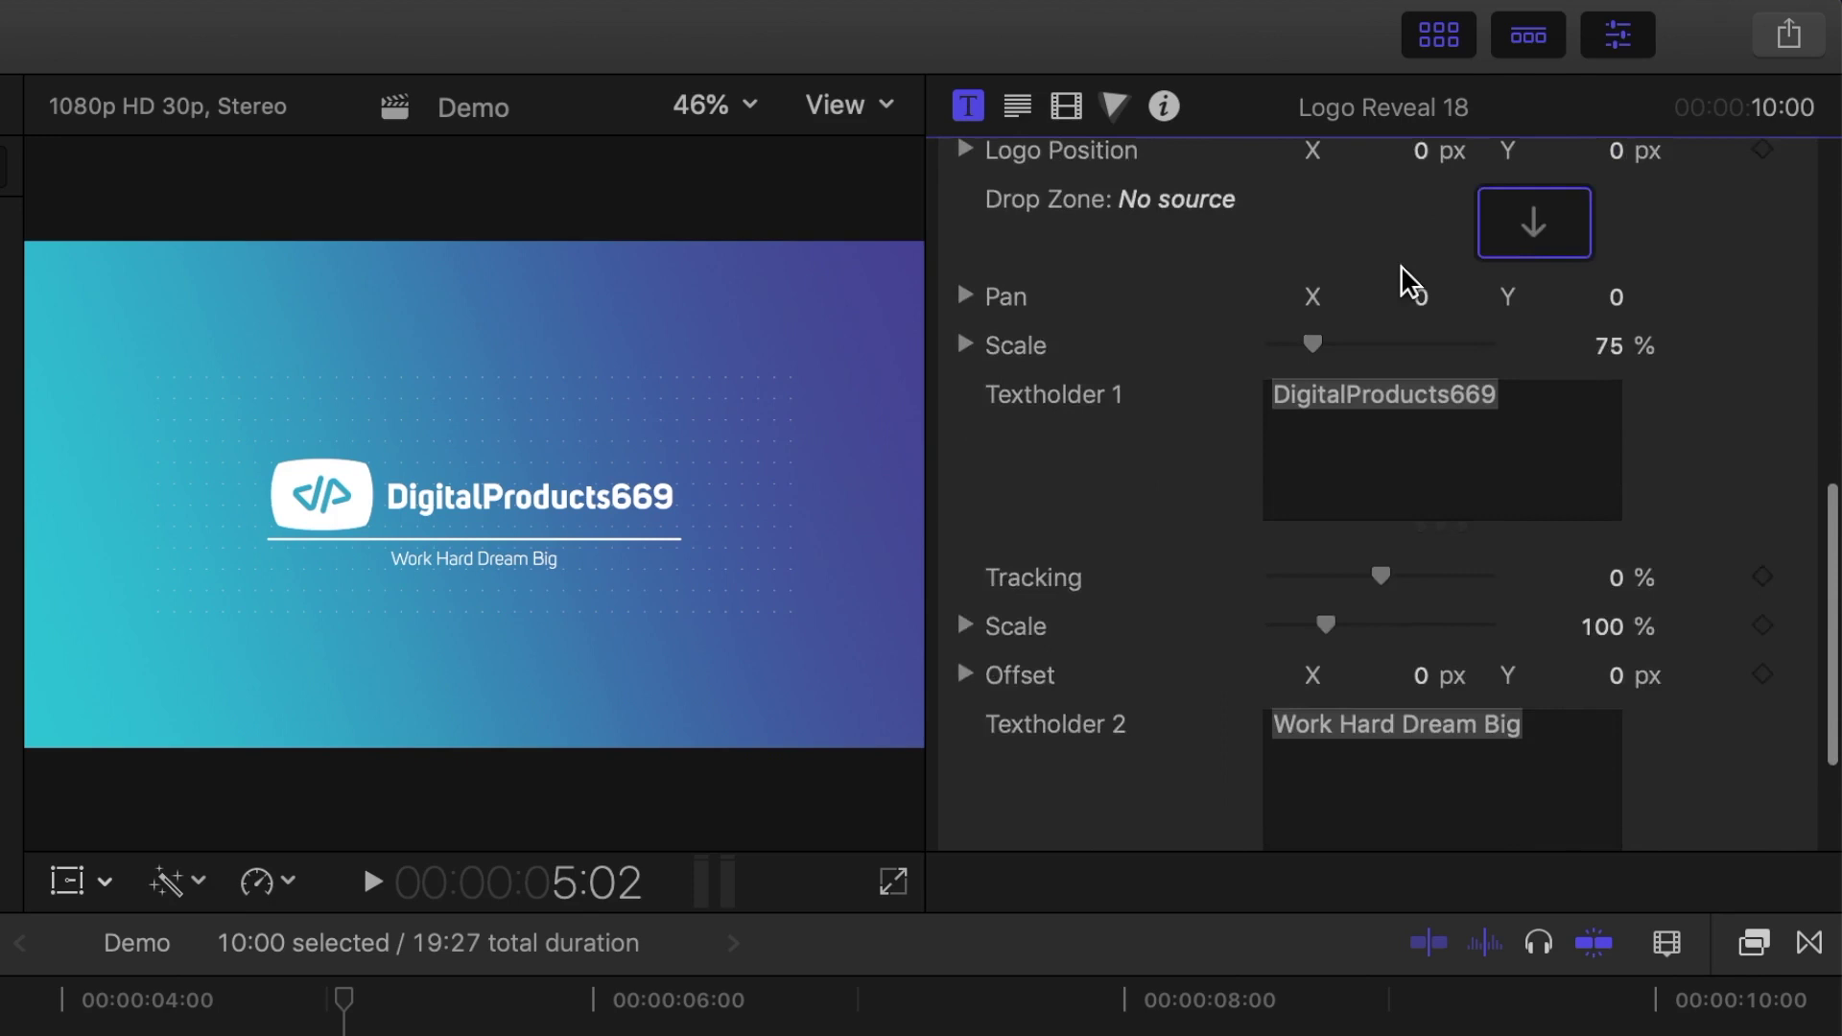
pyautogui.scroll(-3, 1401, 278)
pyautogui.click(1401, 272)
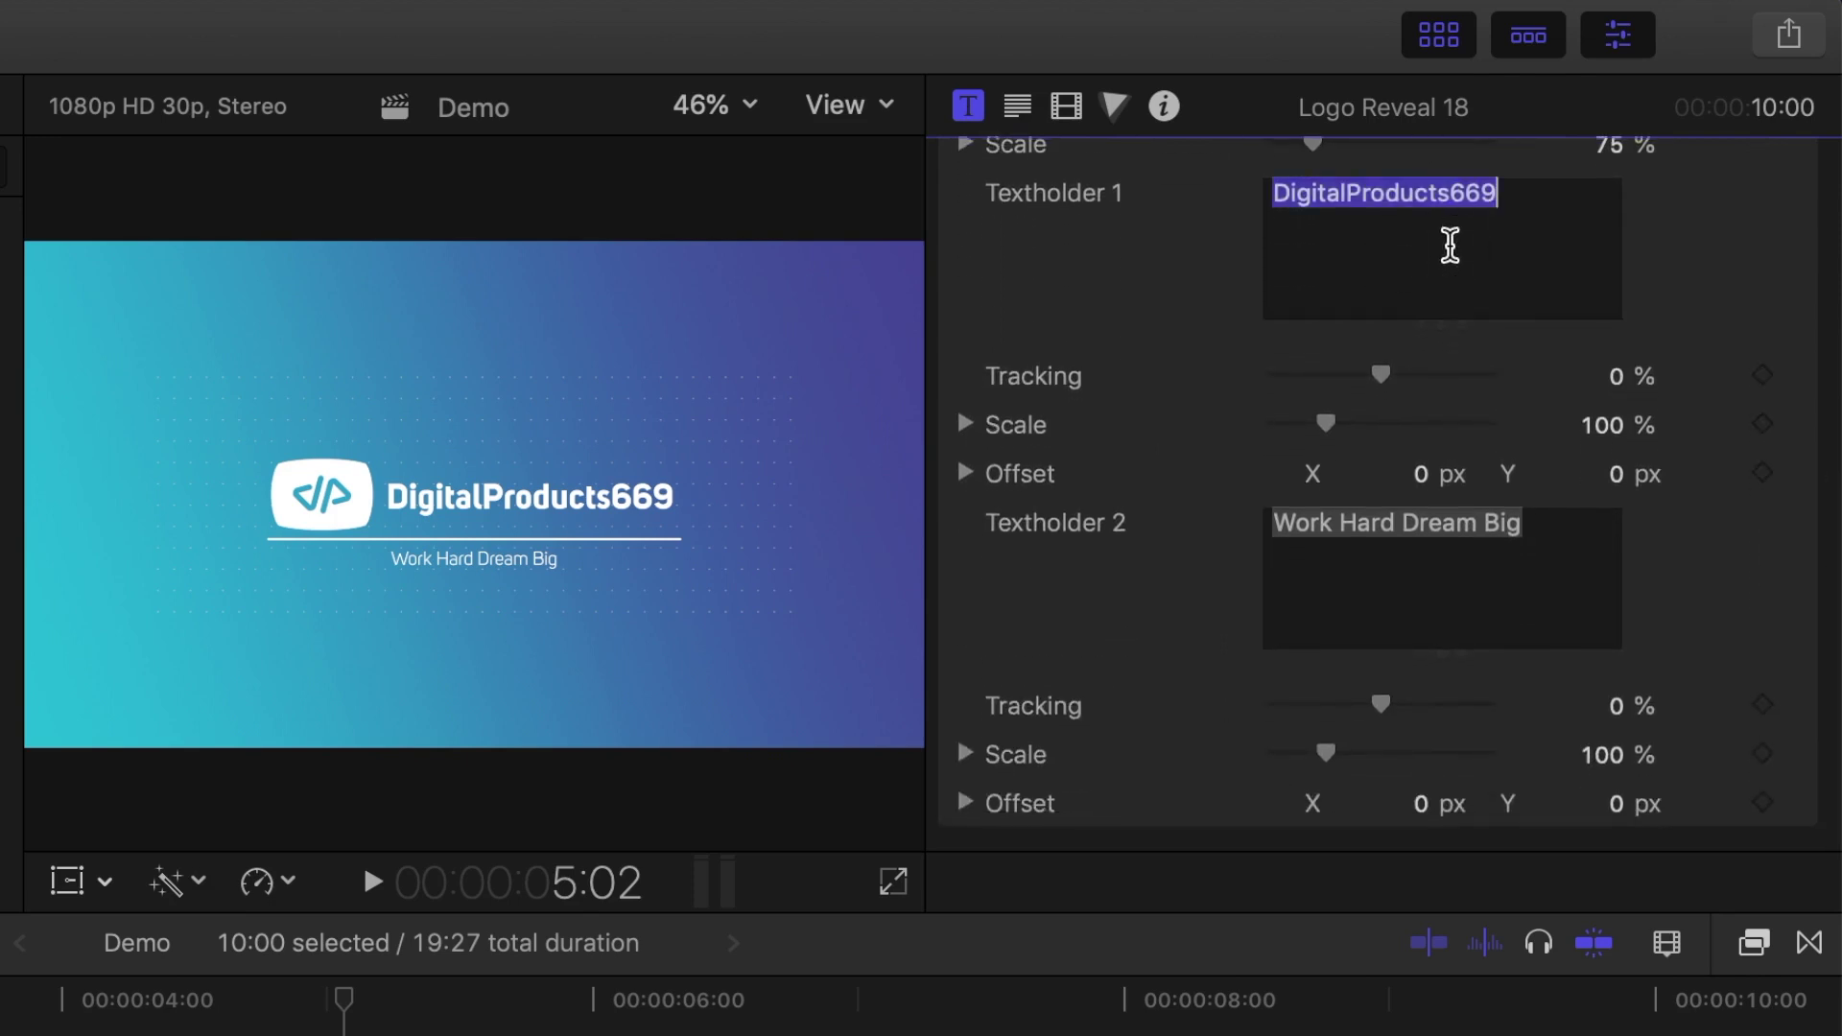
pyautogui.moveTo(1512, 193); pyautogui.dragTo(1275, 189)
pyautogui.write('Serge')
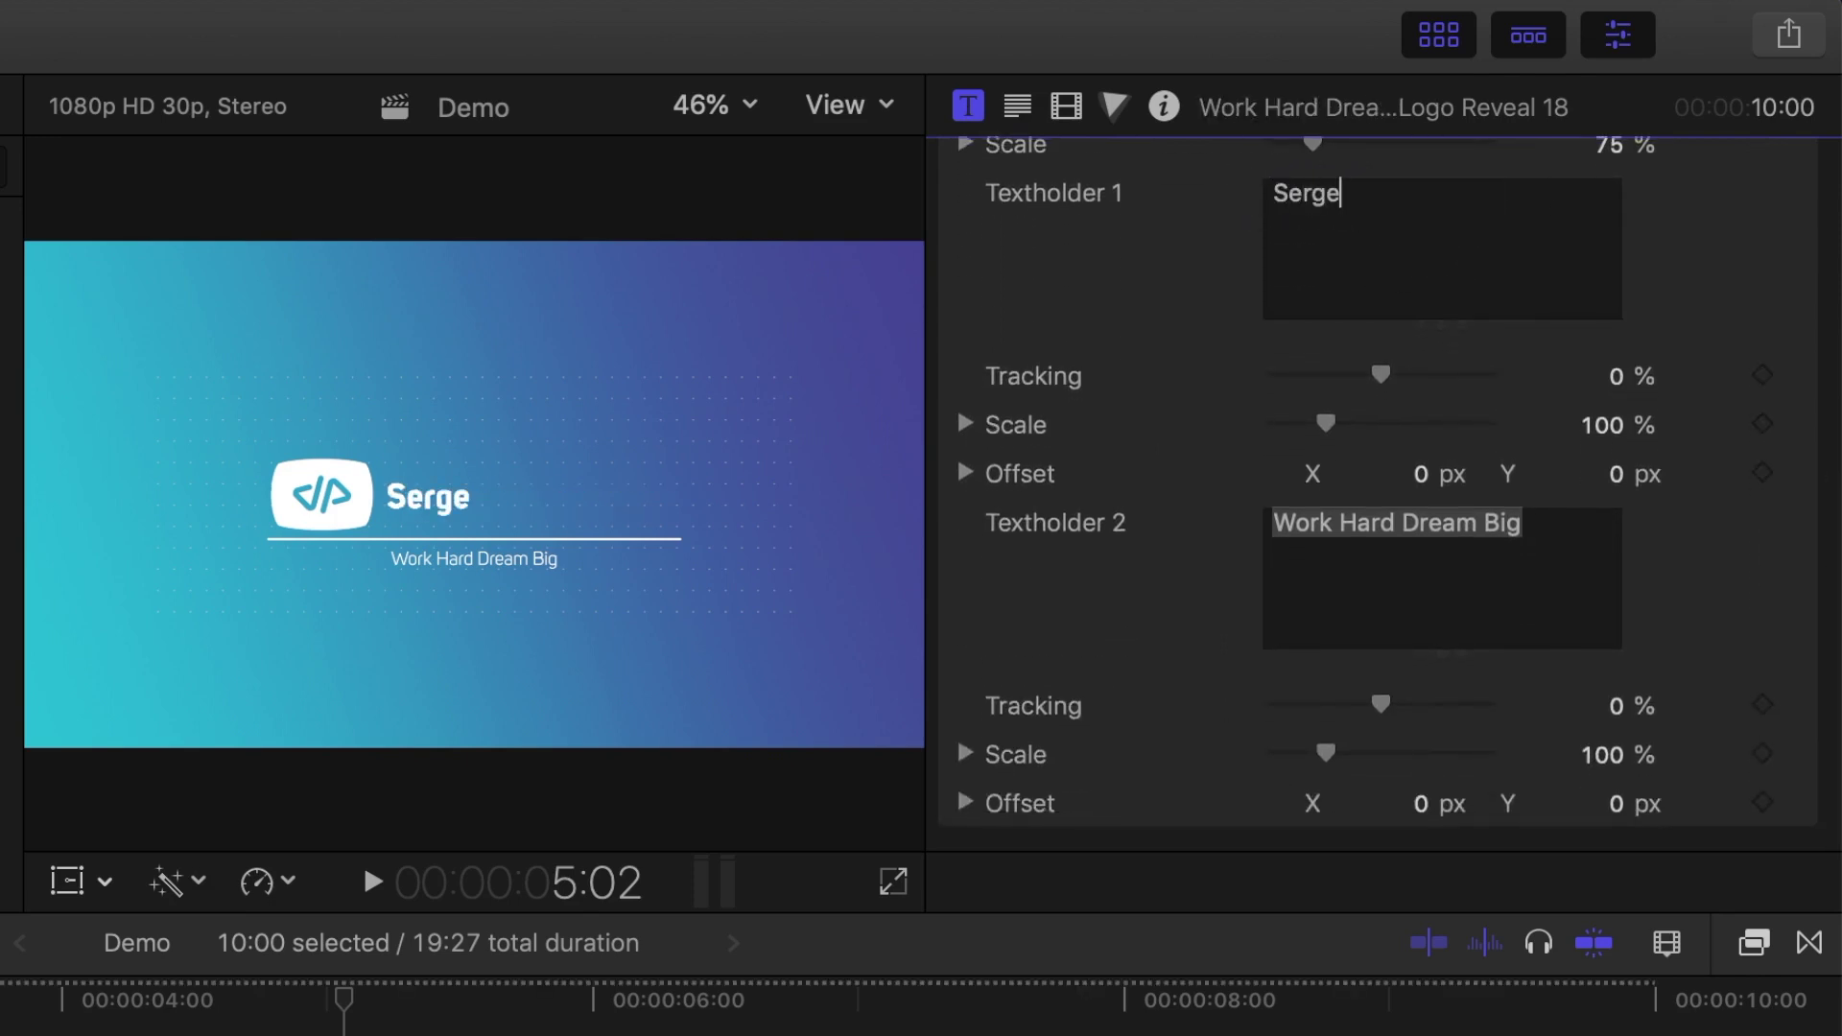
pyautogui.write(' M')
# Step: Replace the Work Hard Dream Big tagline with 'Make Better Videos'
pyautogui.click(1487, 610)
pyautogui.moveTo(1535, 544); pyautogui.dragTo(1221, 551)
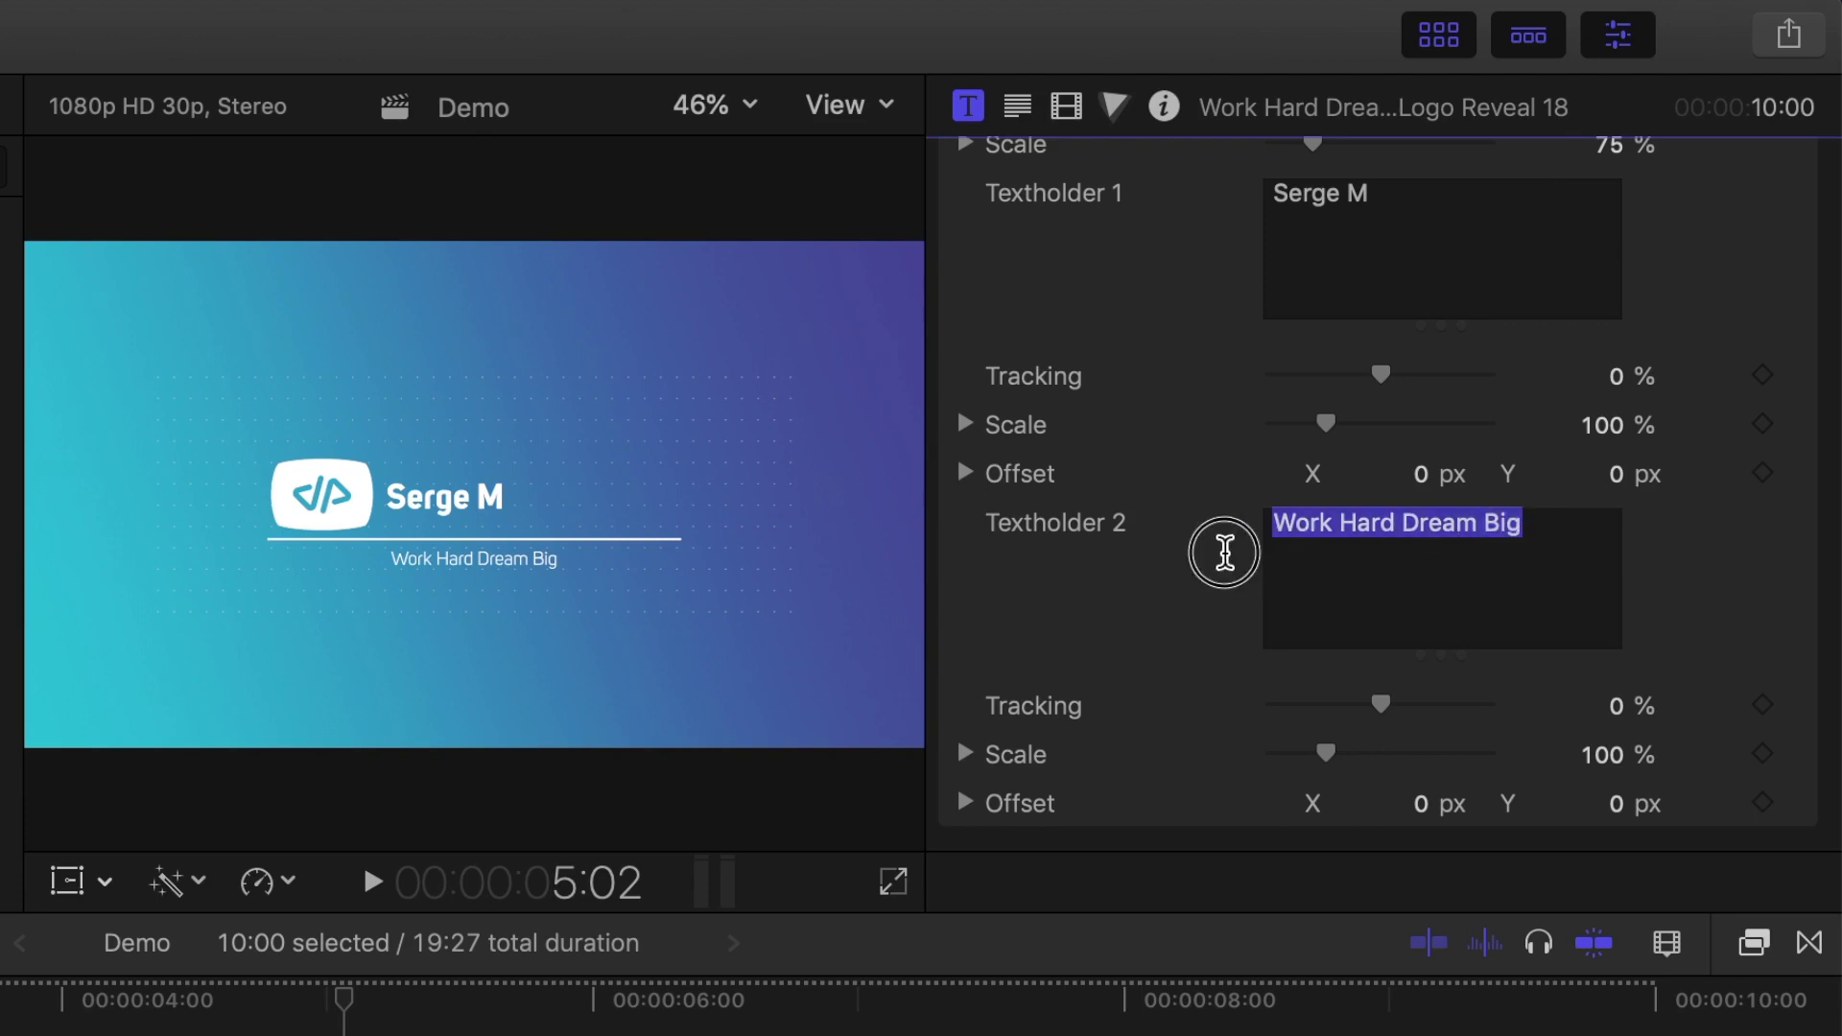
pyautogui.write('Make Better Videos')
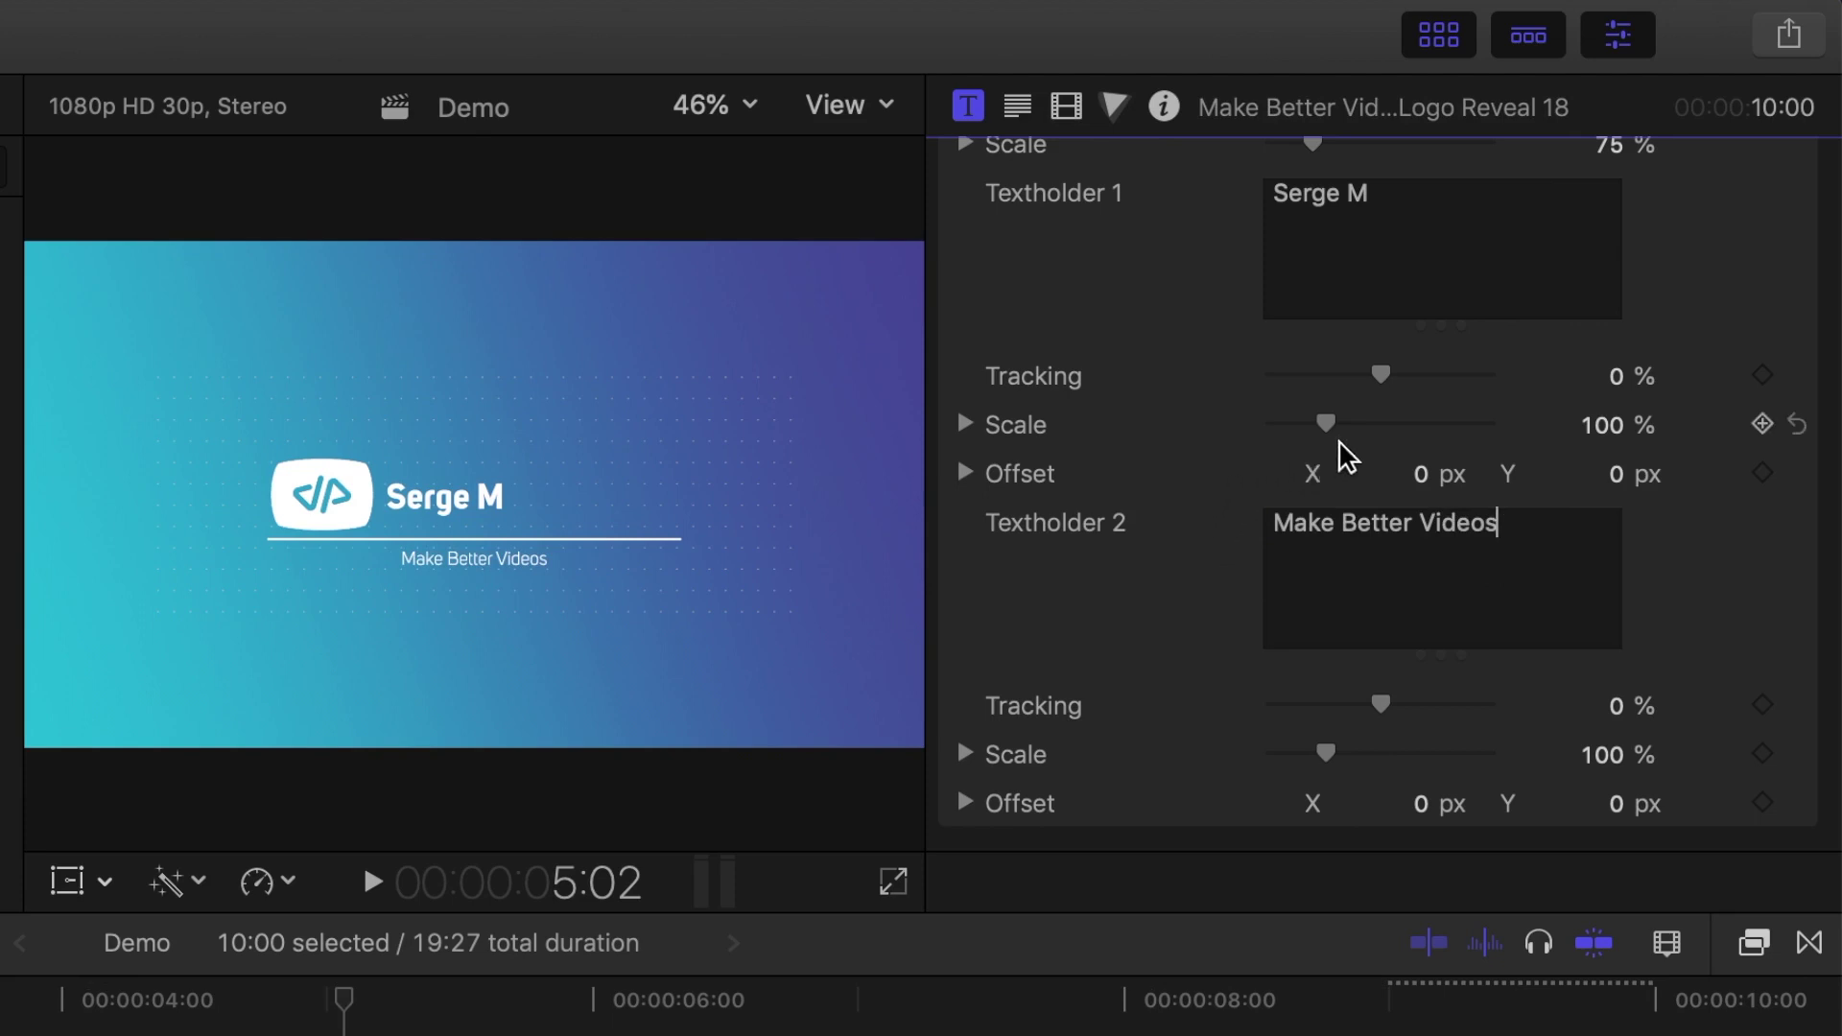
# Step: Scale the name text to 180%, offset it -1.9 px vertically, and widen tagline tracking to about 81%
pyautogui.moveTo(1334, 425); pyautogui.dragTo(1385, 442)
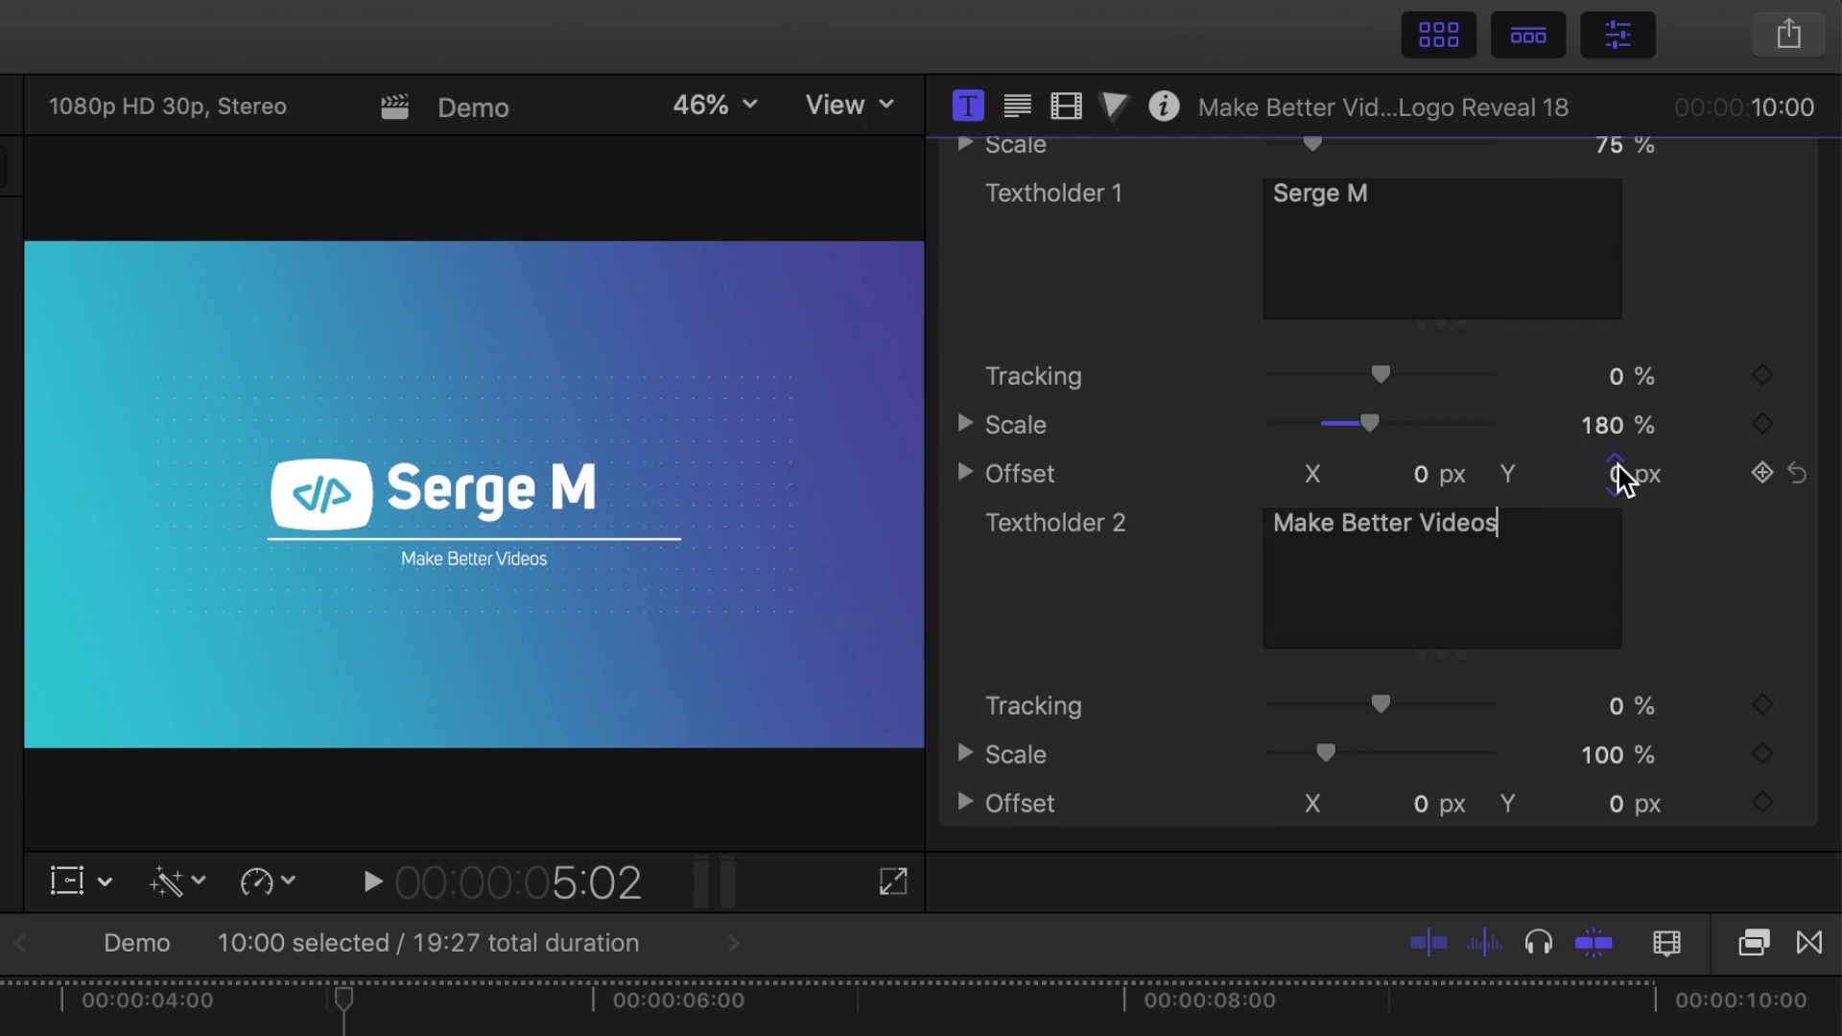
pyautogui.moveTo(1620, 477); pyautogui.dragTo(1625, 498)
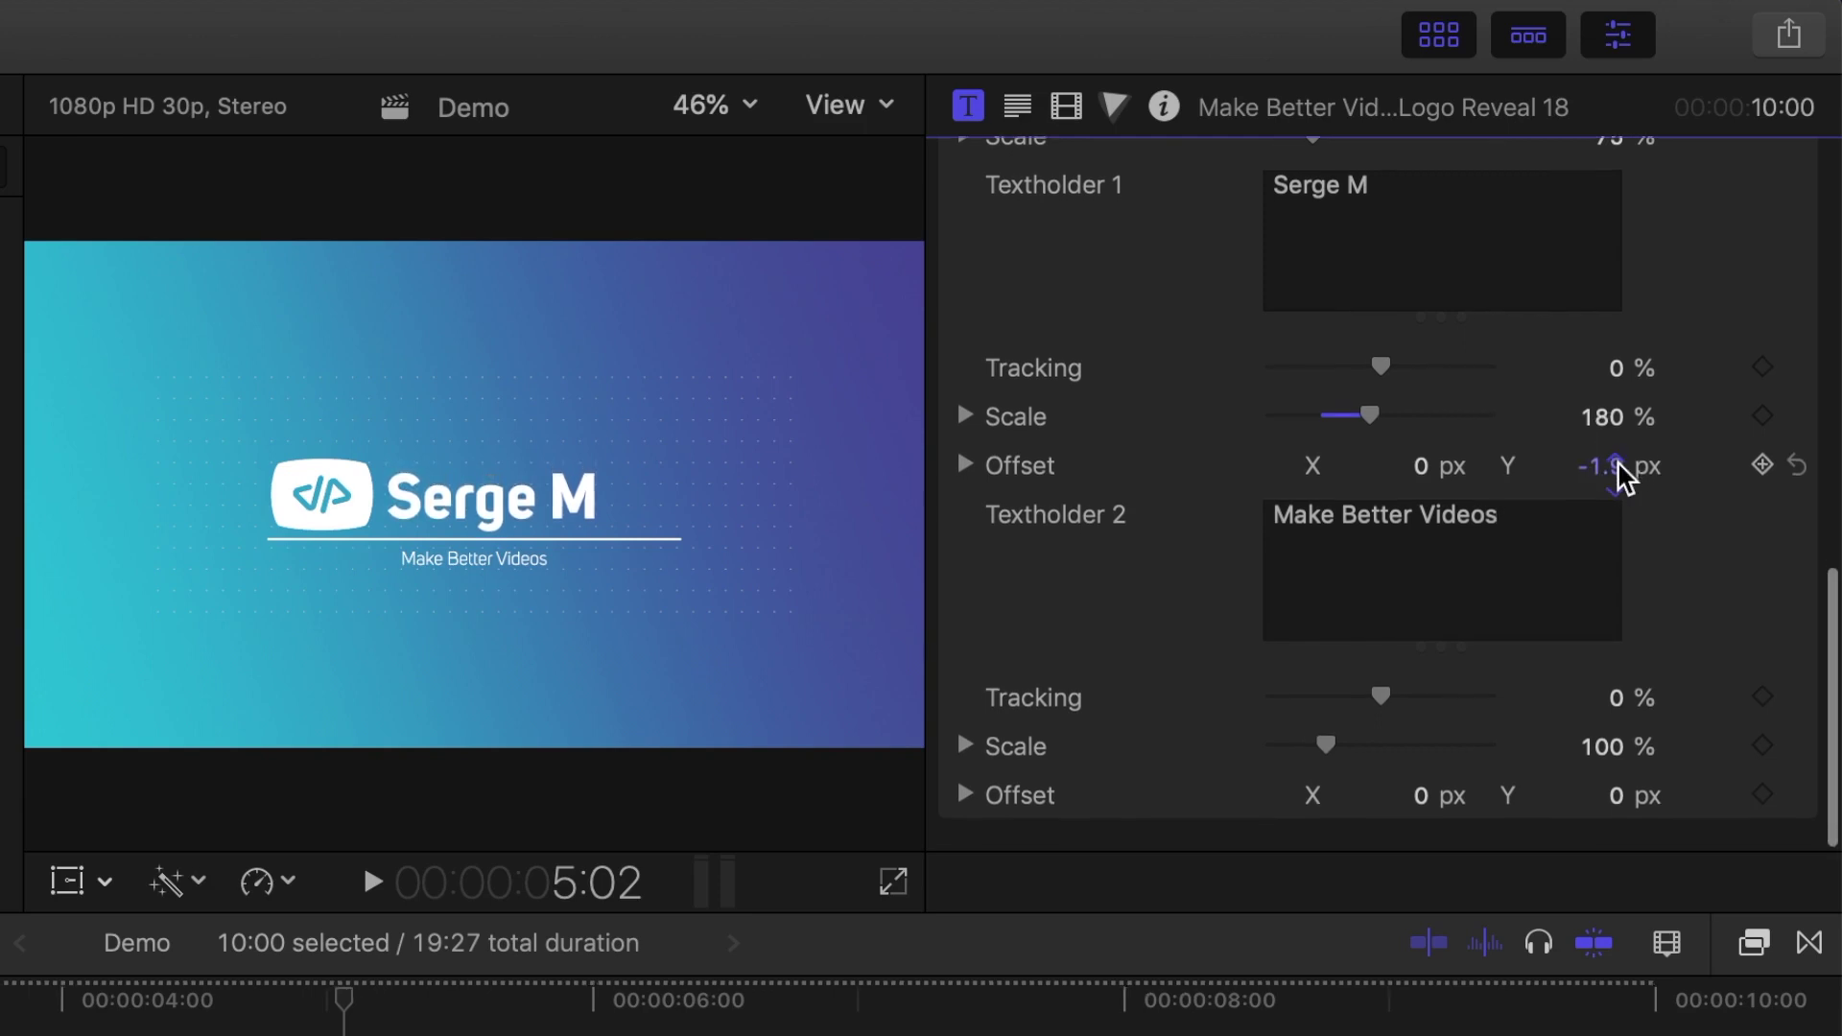
pyautogui.scroll(-2, 1621, 475)
pyautogui.moveTo(1384, 707); pyautogui.dragTo(1470, 722)
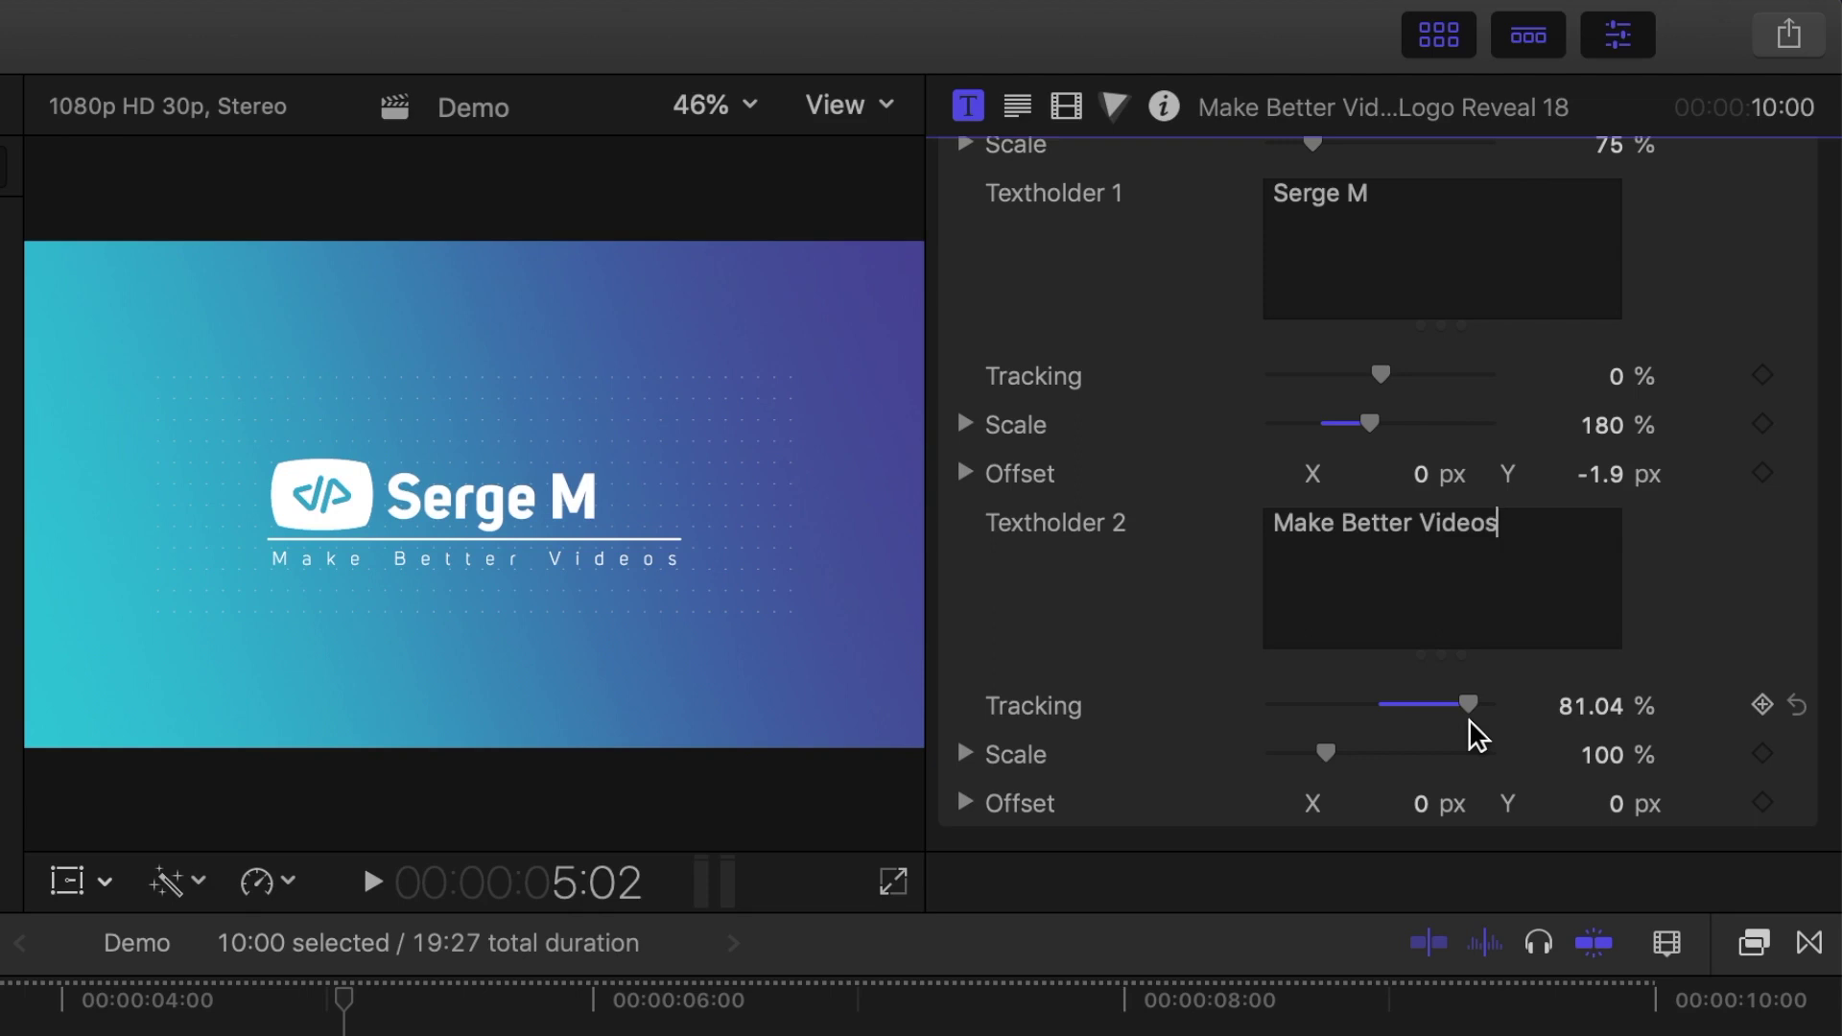
pyautogui.scroll(2, 1656, 625)
pyautogui.scroll(5, 1670, 625)
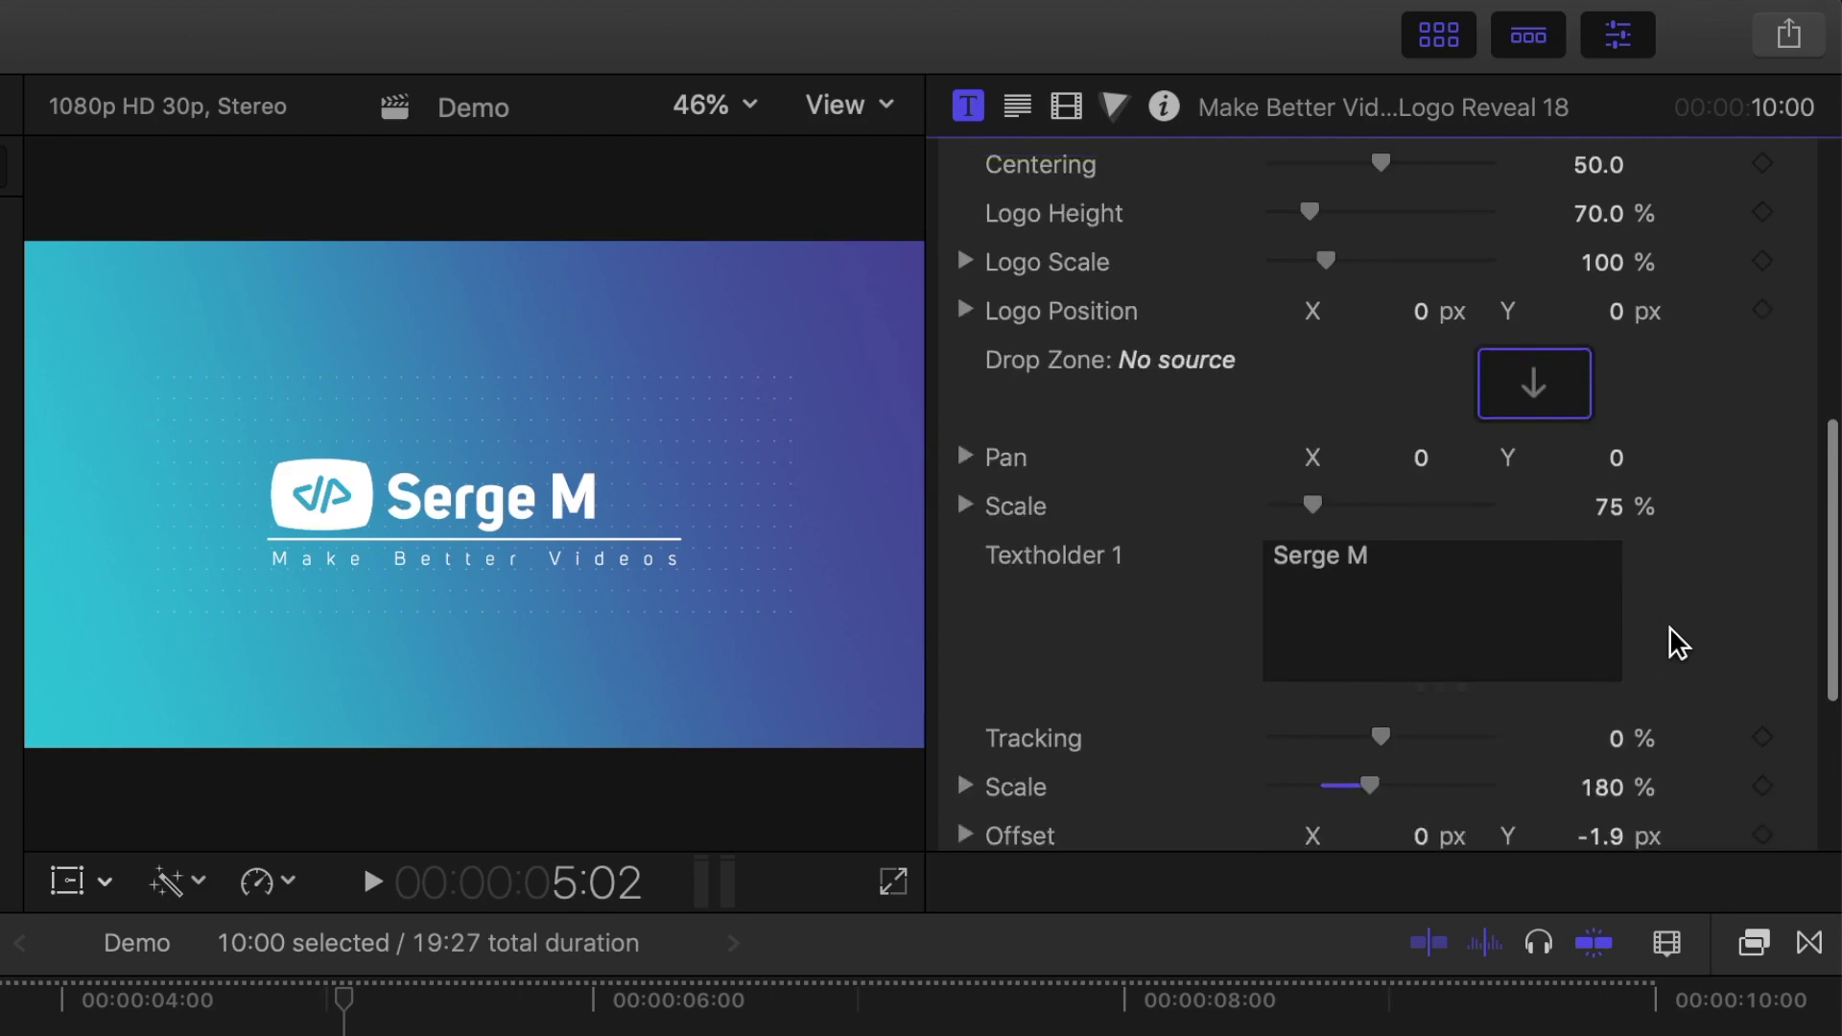
# Step: Load the white 1913 Media logo clip from Icons & Assets into the title's drop zone
pyautogui.click(1535, 534)
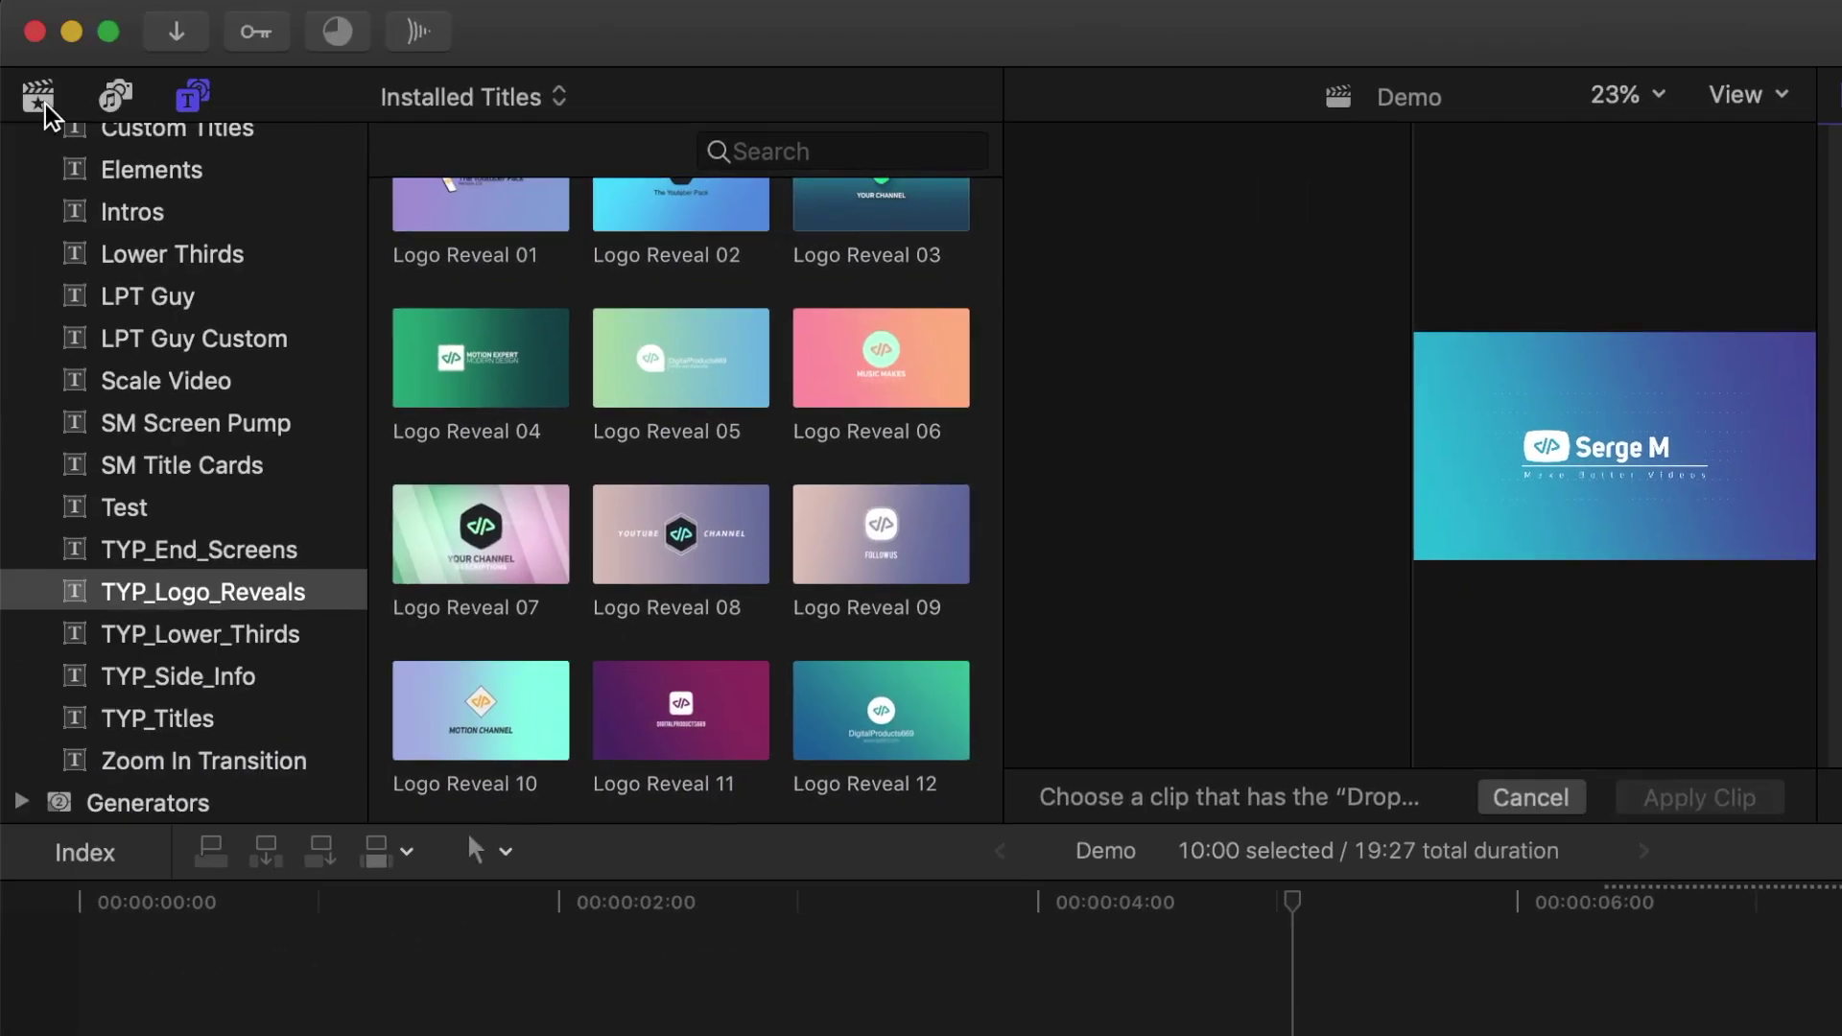
pyautogui.click(40, 100)
pyautogui.click(168, 610)
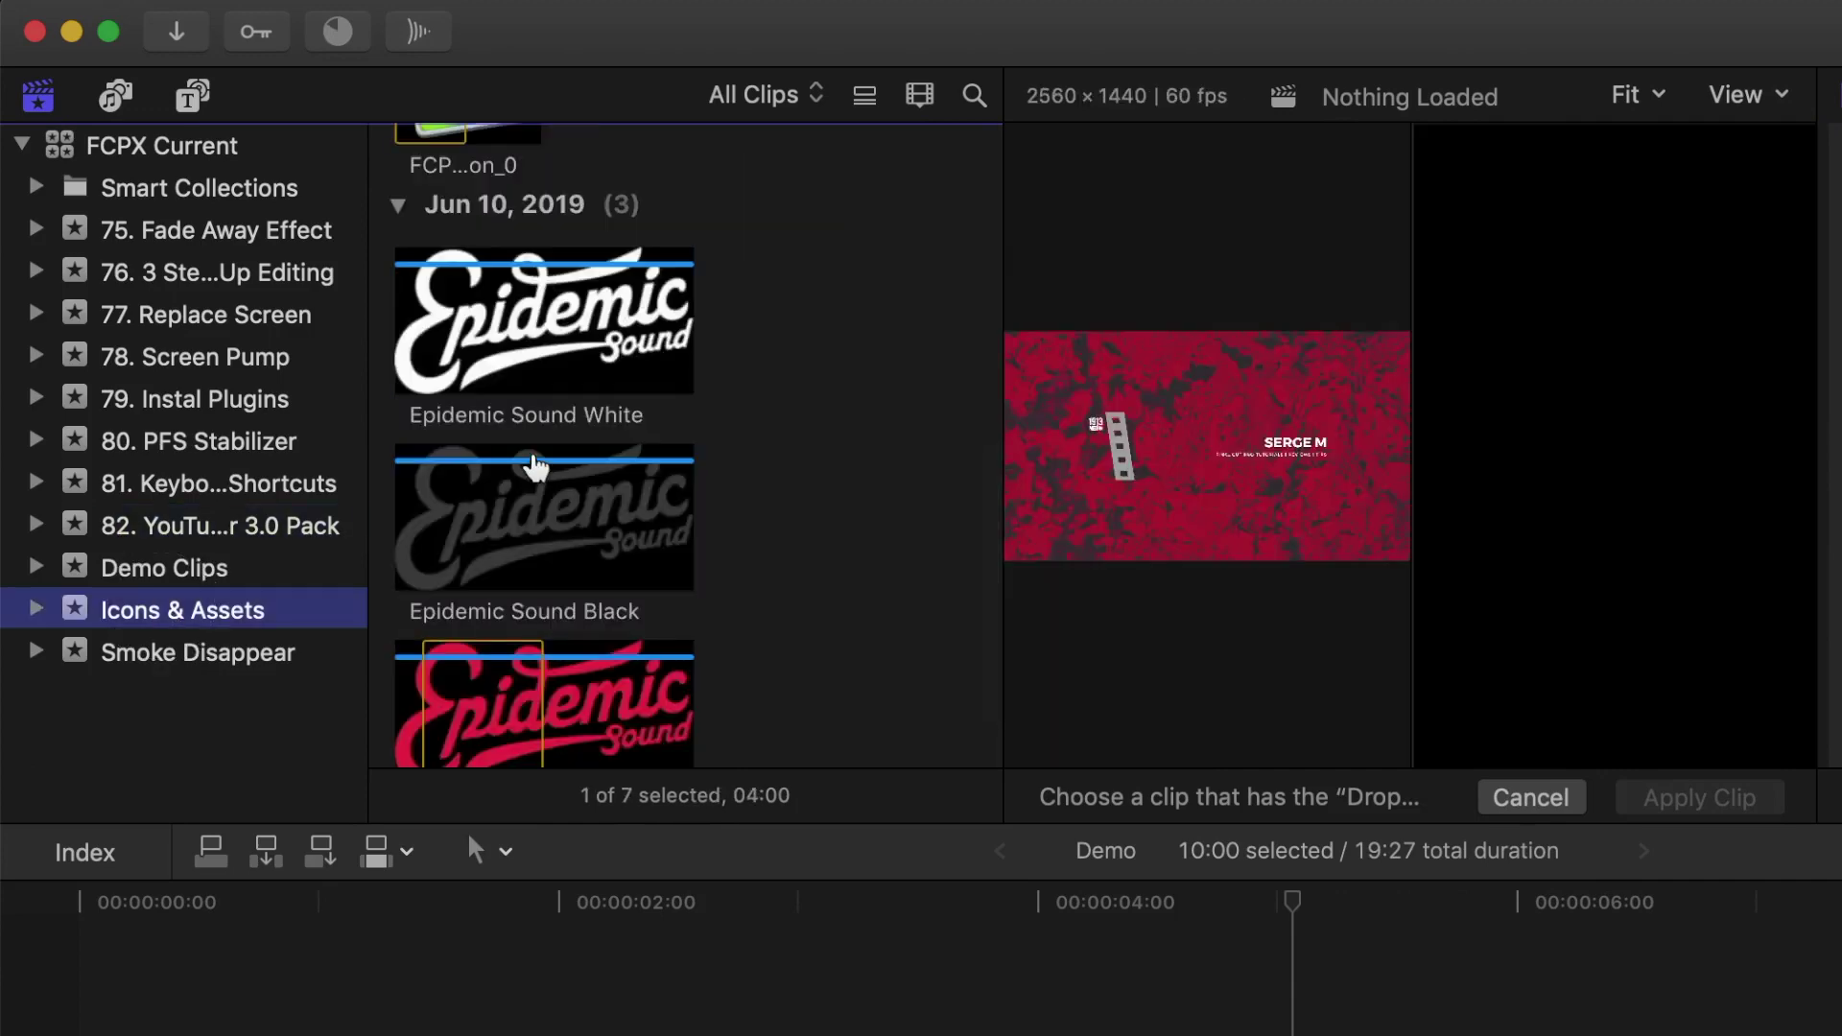
pyautogui.scroll(6, 535, 468)
pyautogui.click(810, 539)
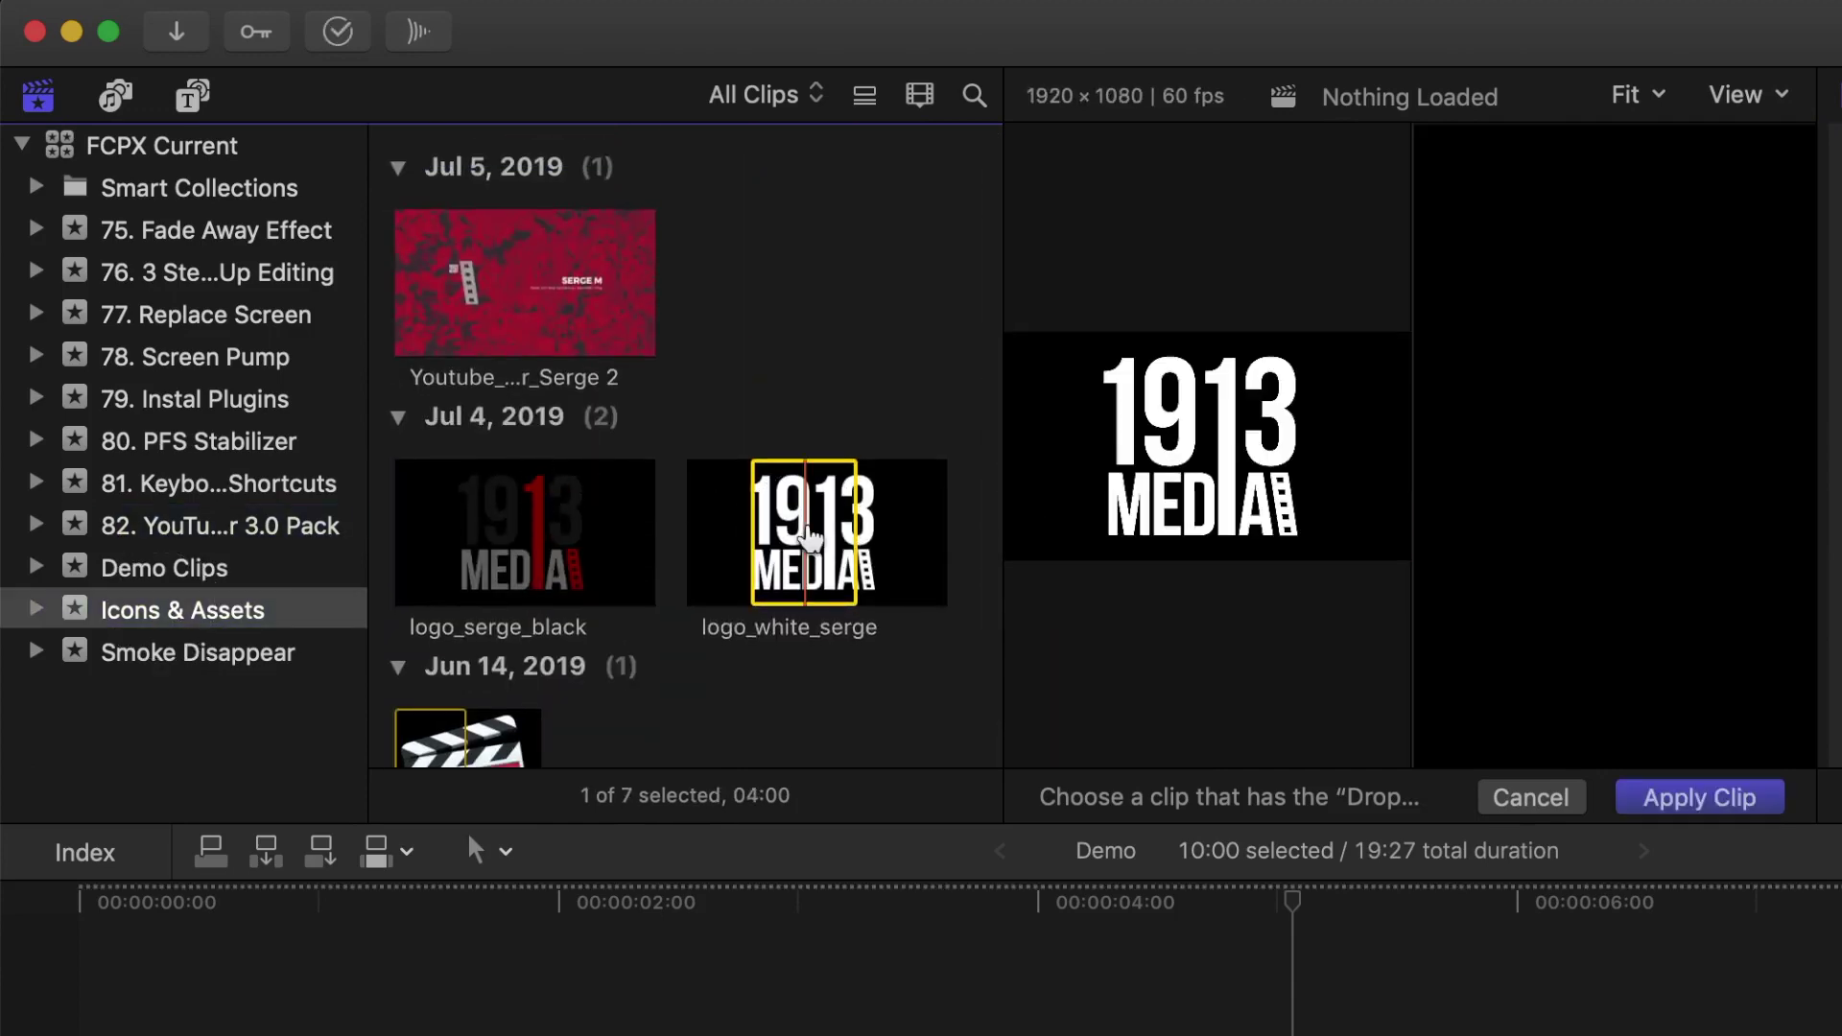
pyautogui.click(1698, 810)
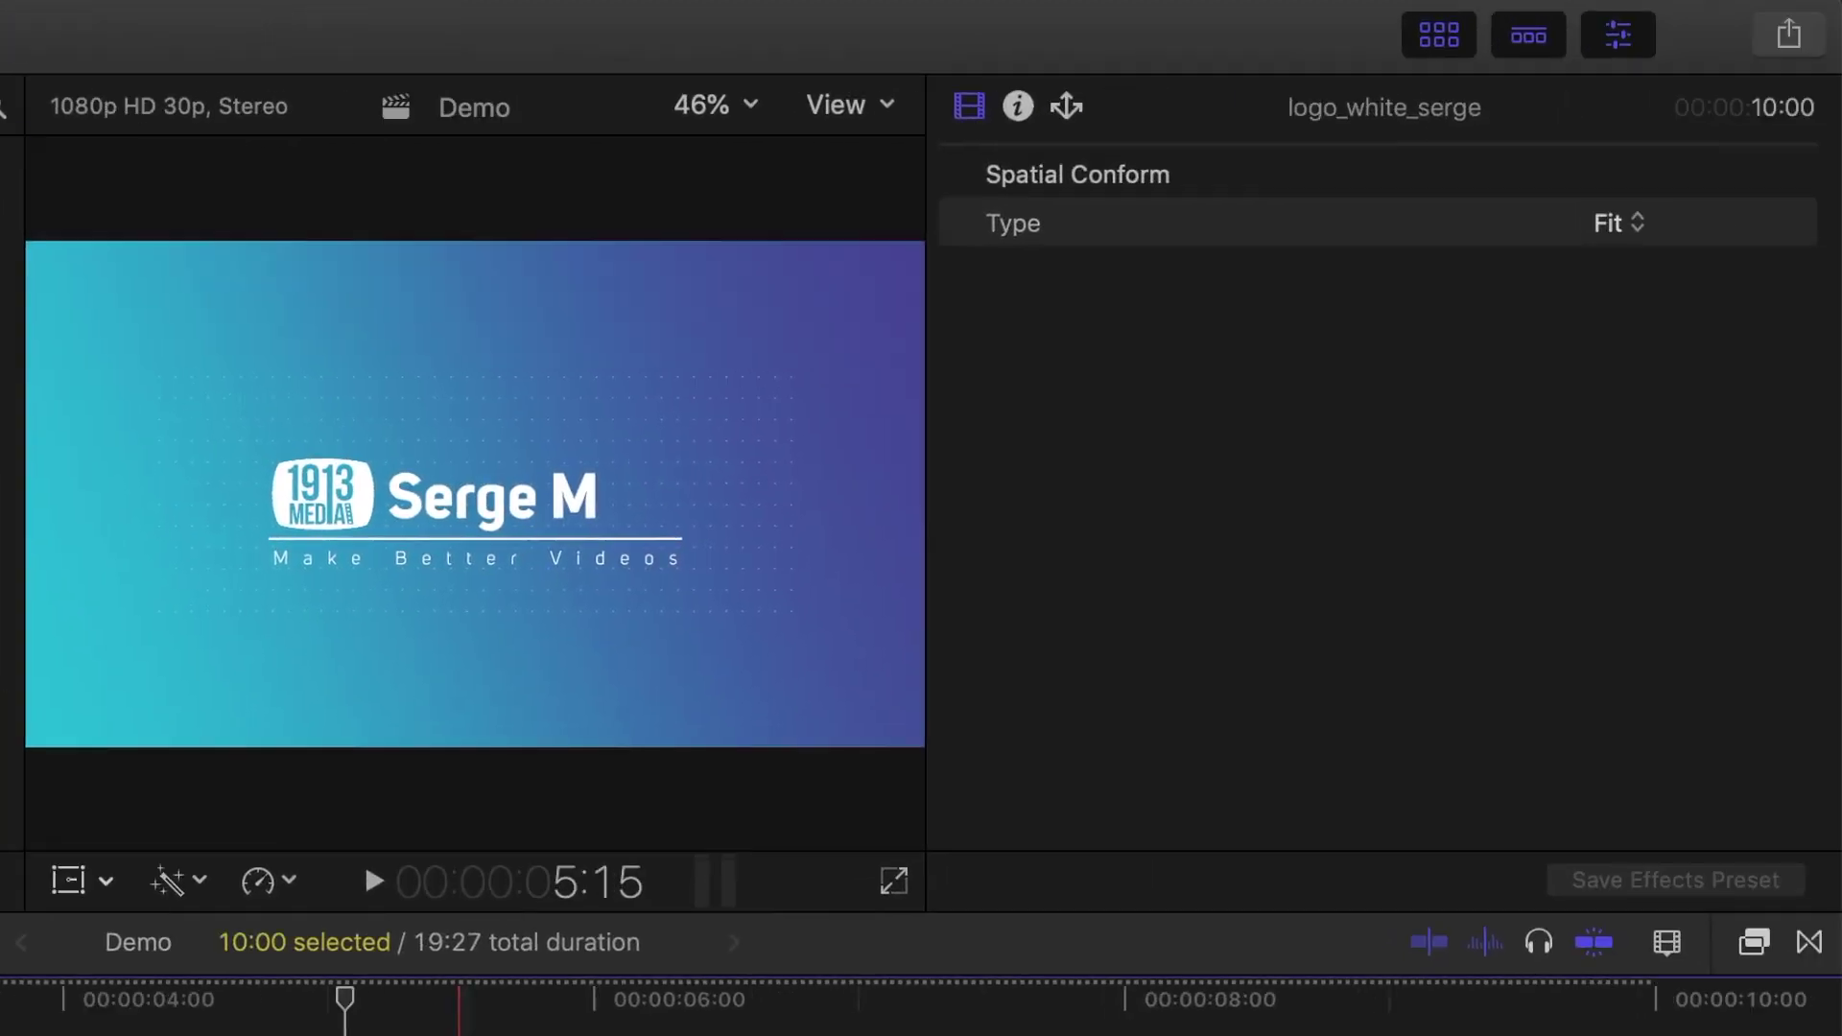
# Step: Reduce the logo's scale to 70%
pyautogui.scroll(-10, 1257, 516)
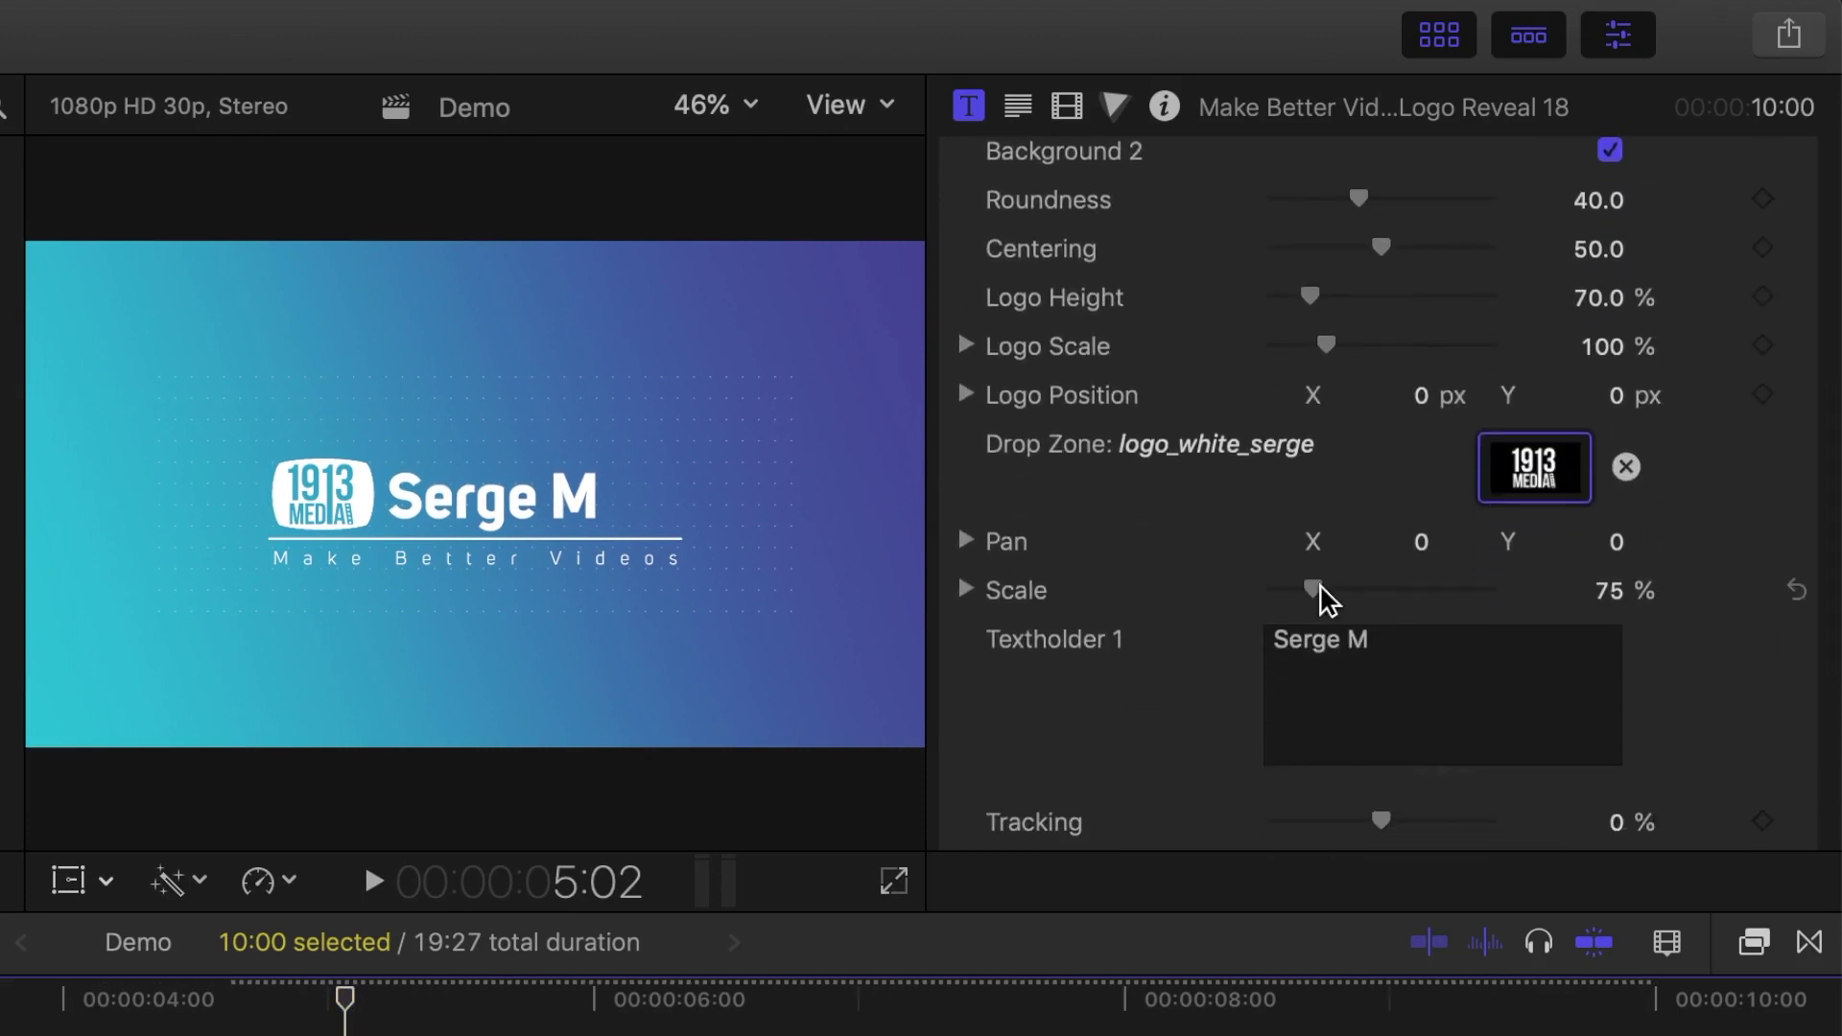
pyautogui.moveTo(1324, 600); pyautogui.dragTo(1316, 601)
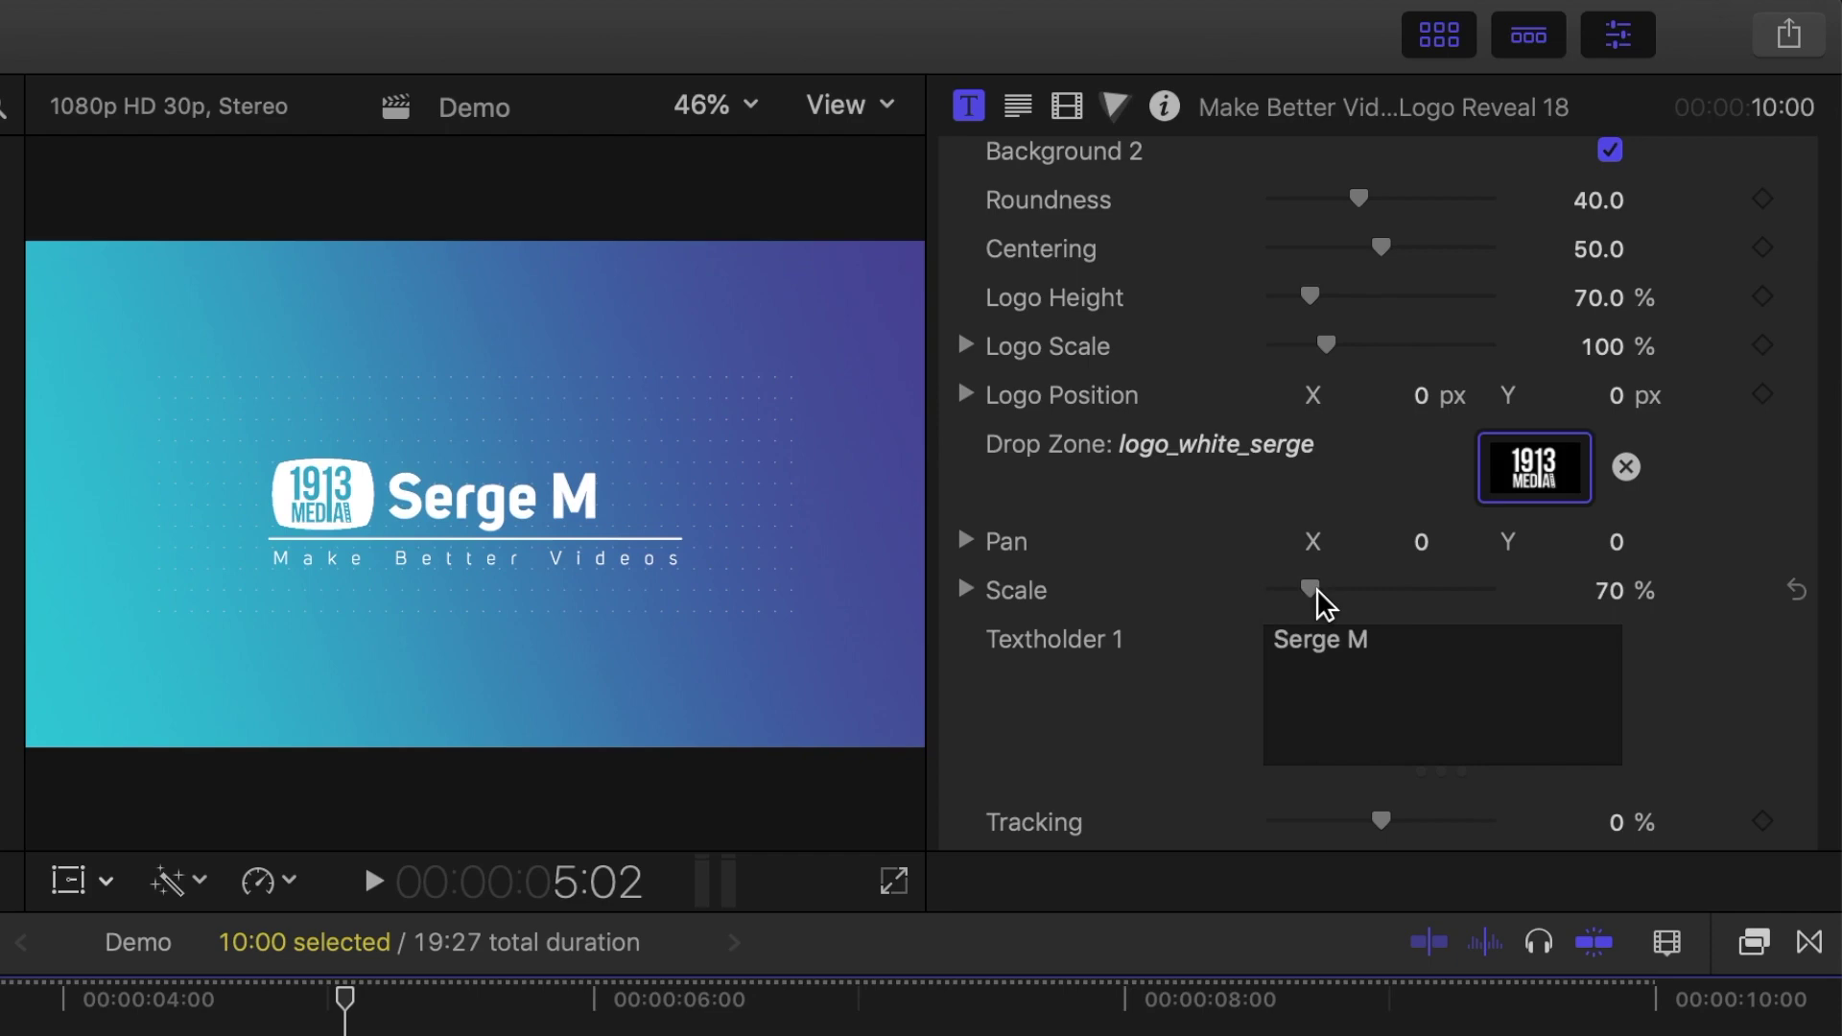
pyautogui.scroll(3, 1643, 207)
# Step: Set Gradient A to Cayenne, Gradient B to Tin, Background Solid to Maraschino, and the logo to Cayenne
pyautogui.scroll(5, 1644, 206)
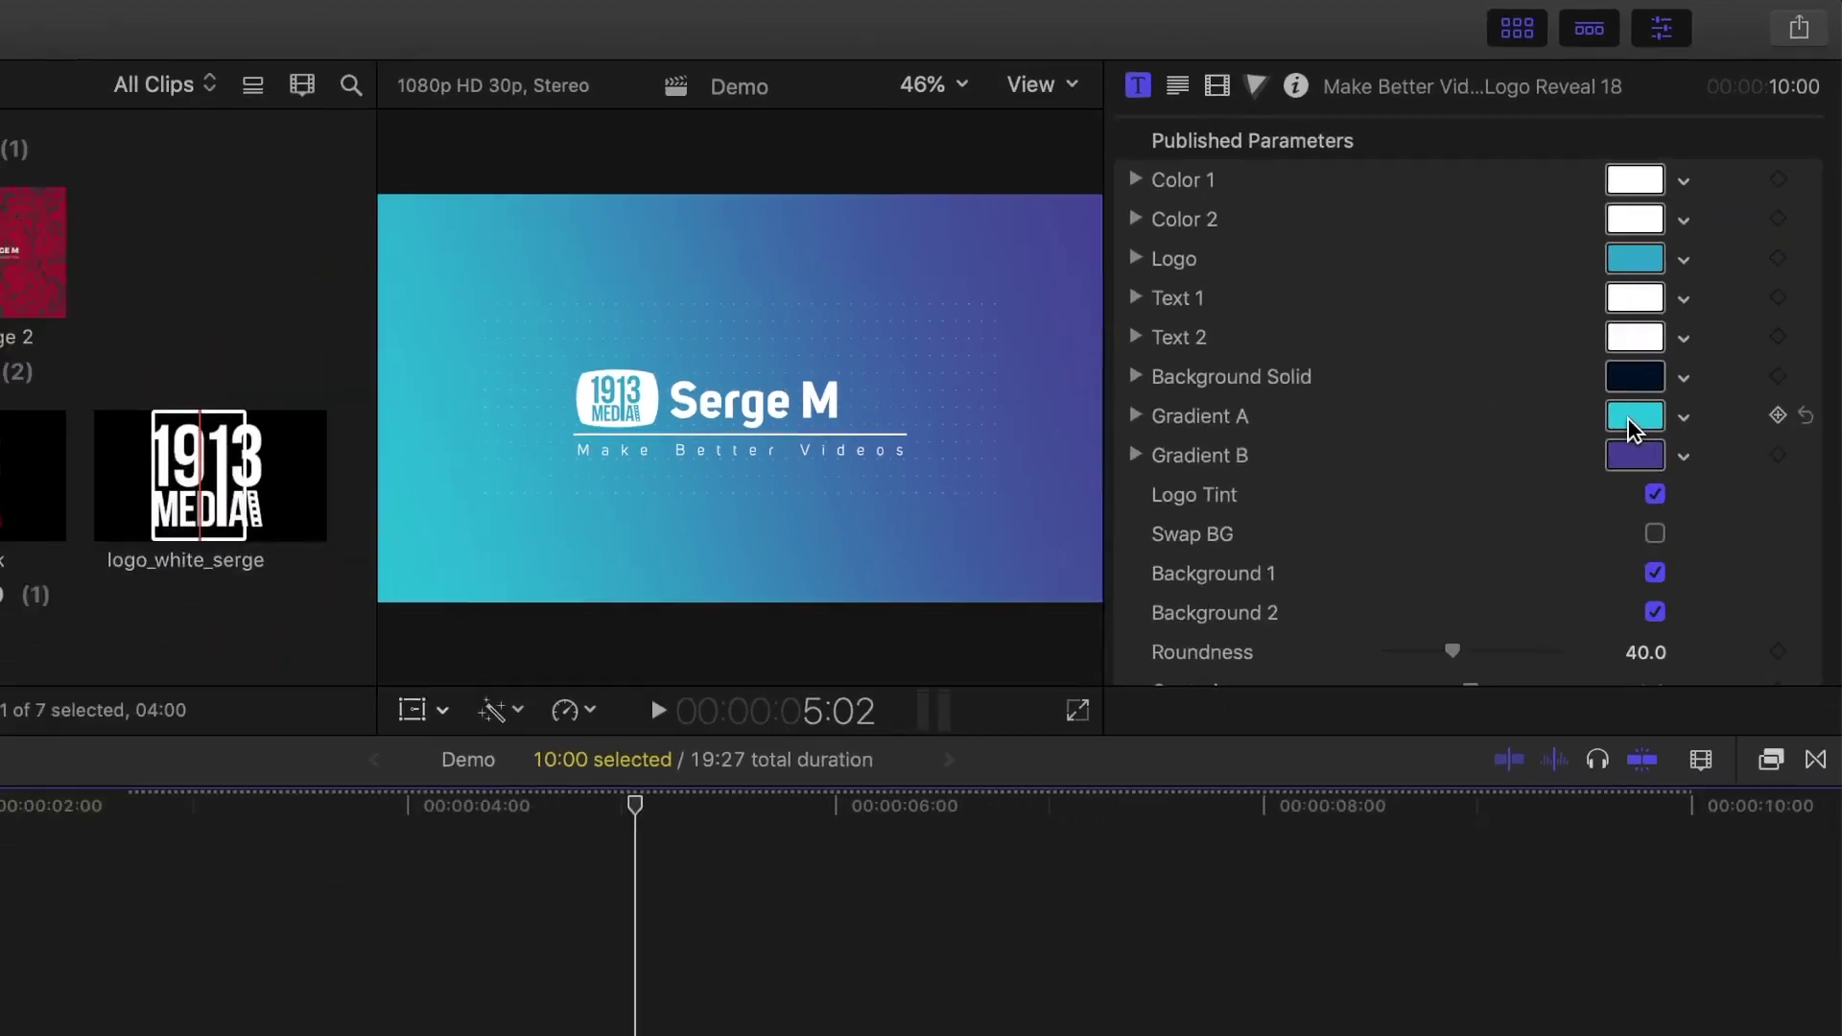
pyautogui.click(1578, 516)
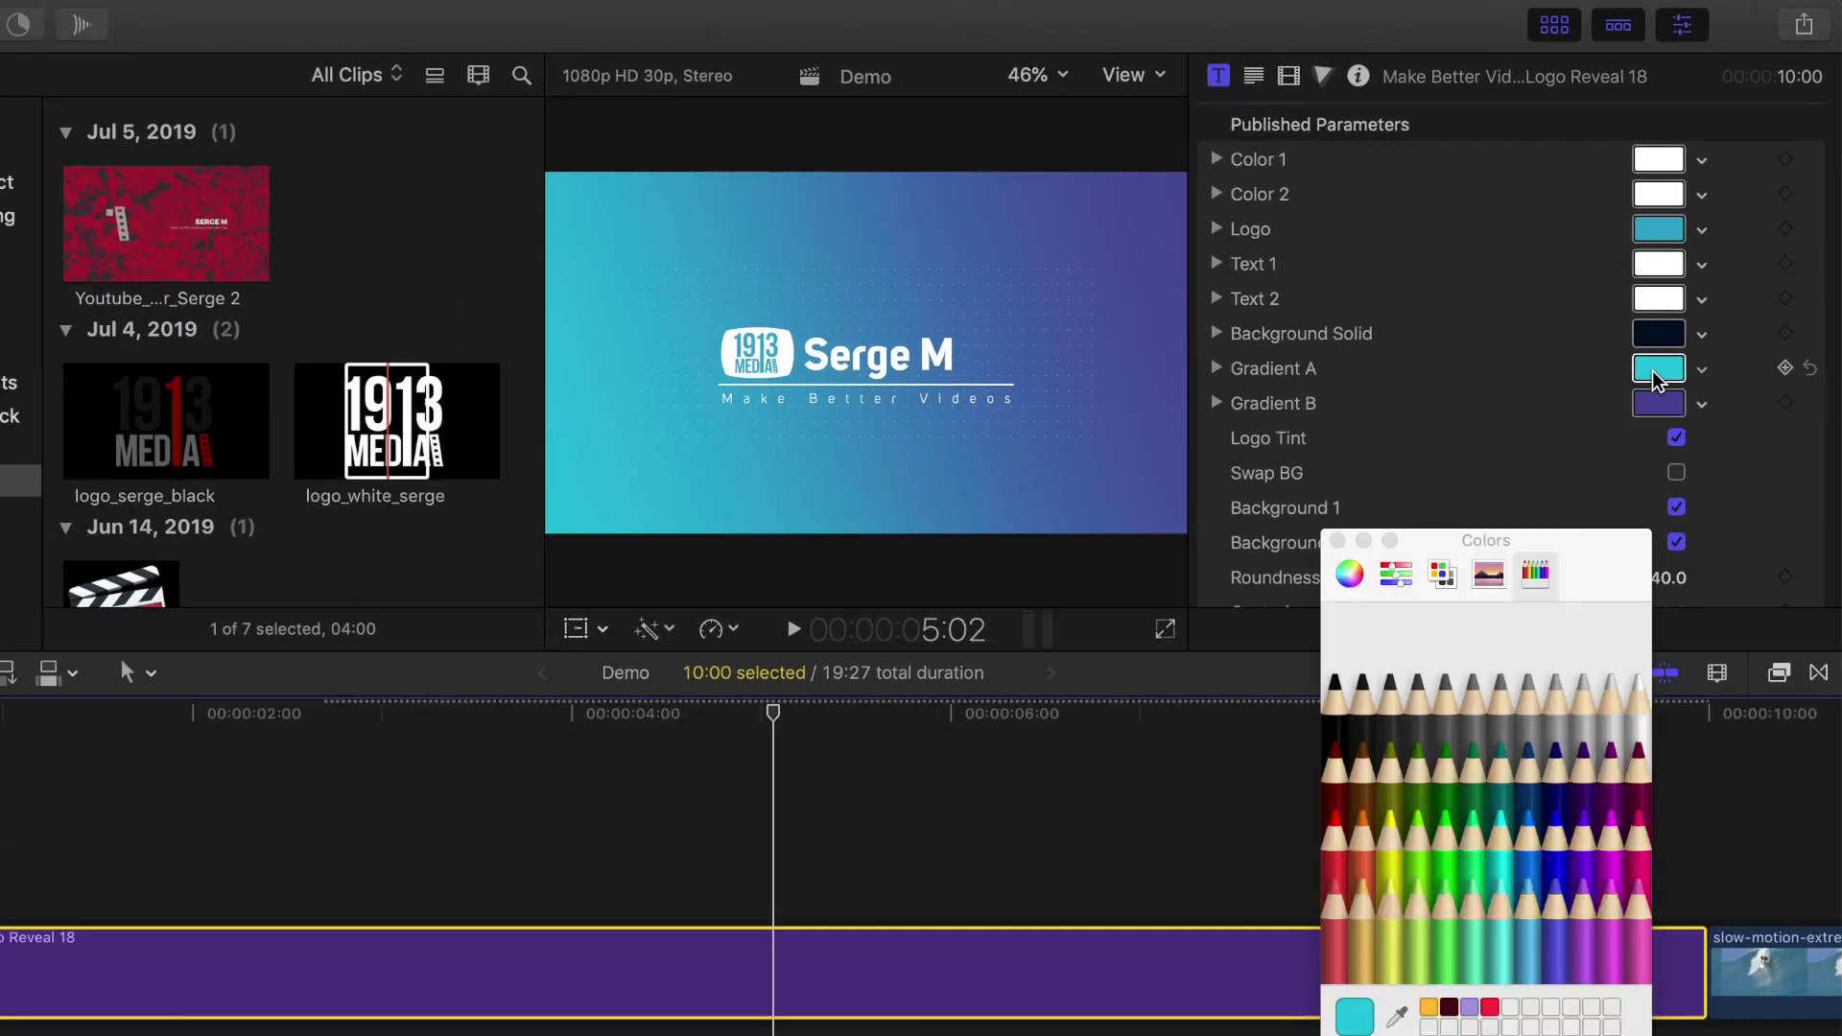
pyautogui.click(1339, 761)
pyautogui.click(1650, 404)
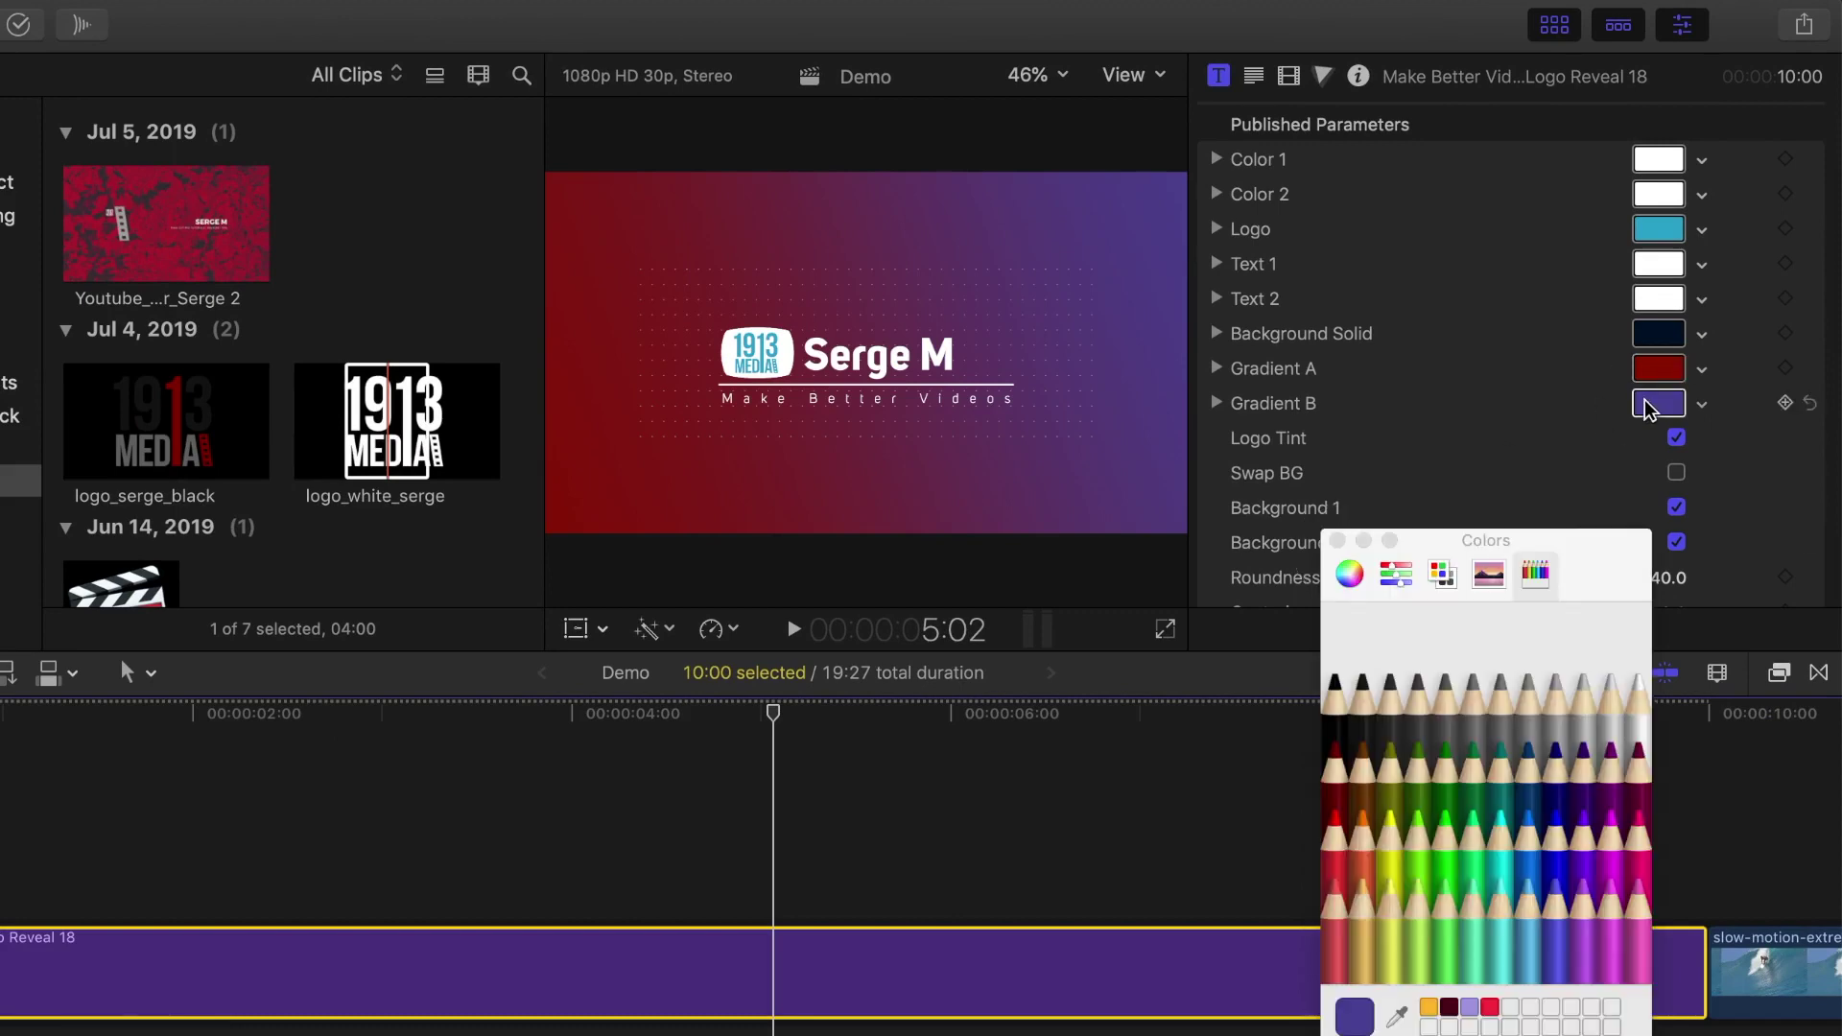
pyautogui.click(1475, 712)
pyautogui.click(1658, 332)
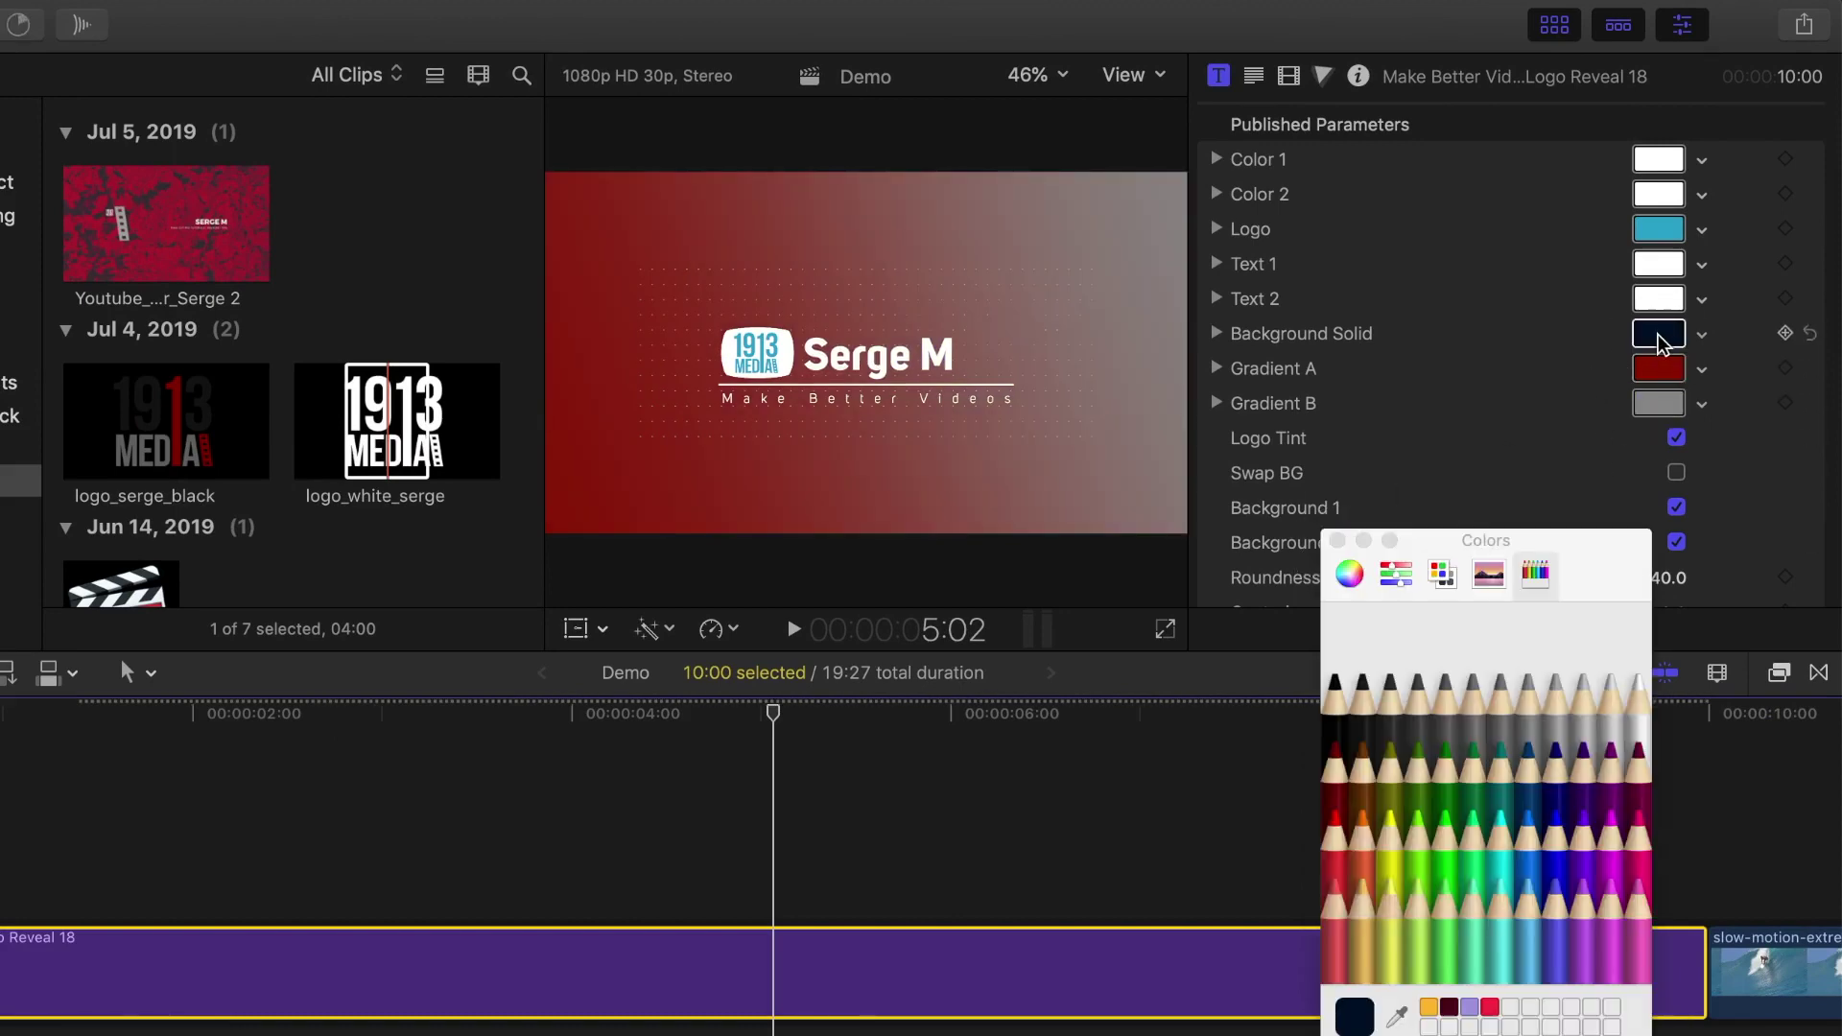
pyautogui.click(1353, 770)
pyautogui.click(1338, 761)
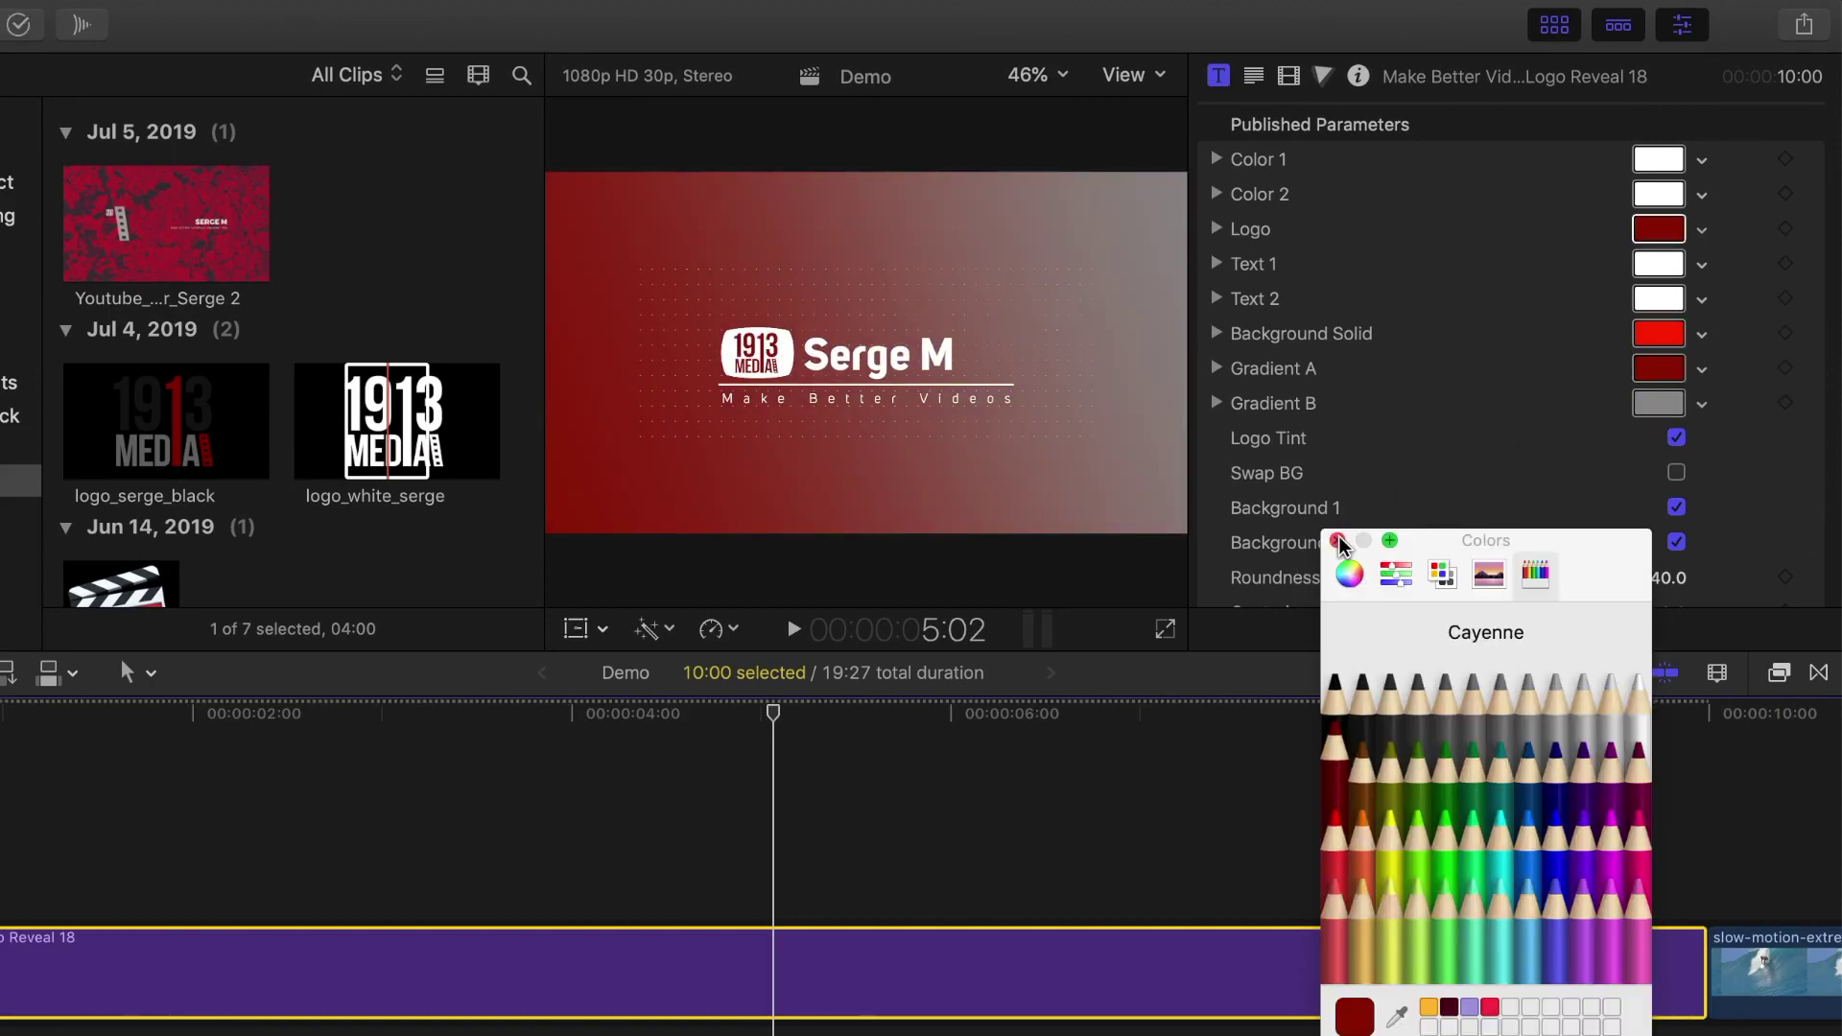
pyautogui.click(1337, 540)
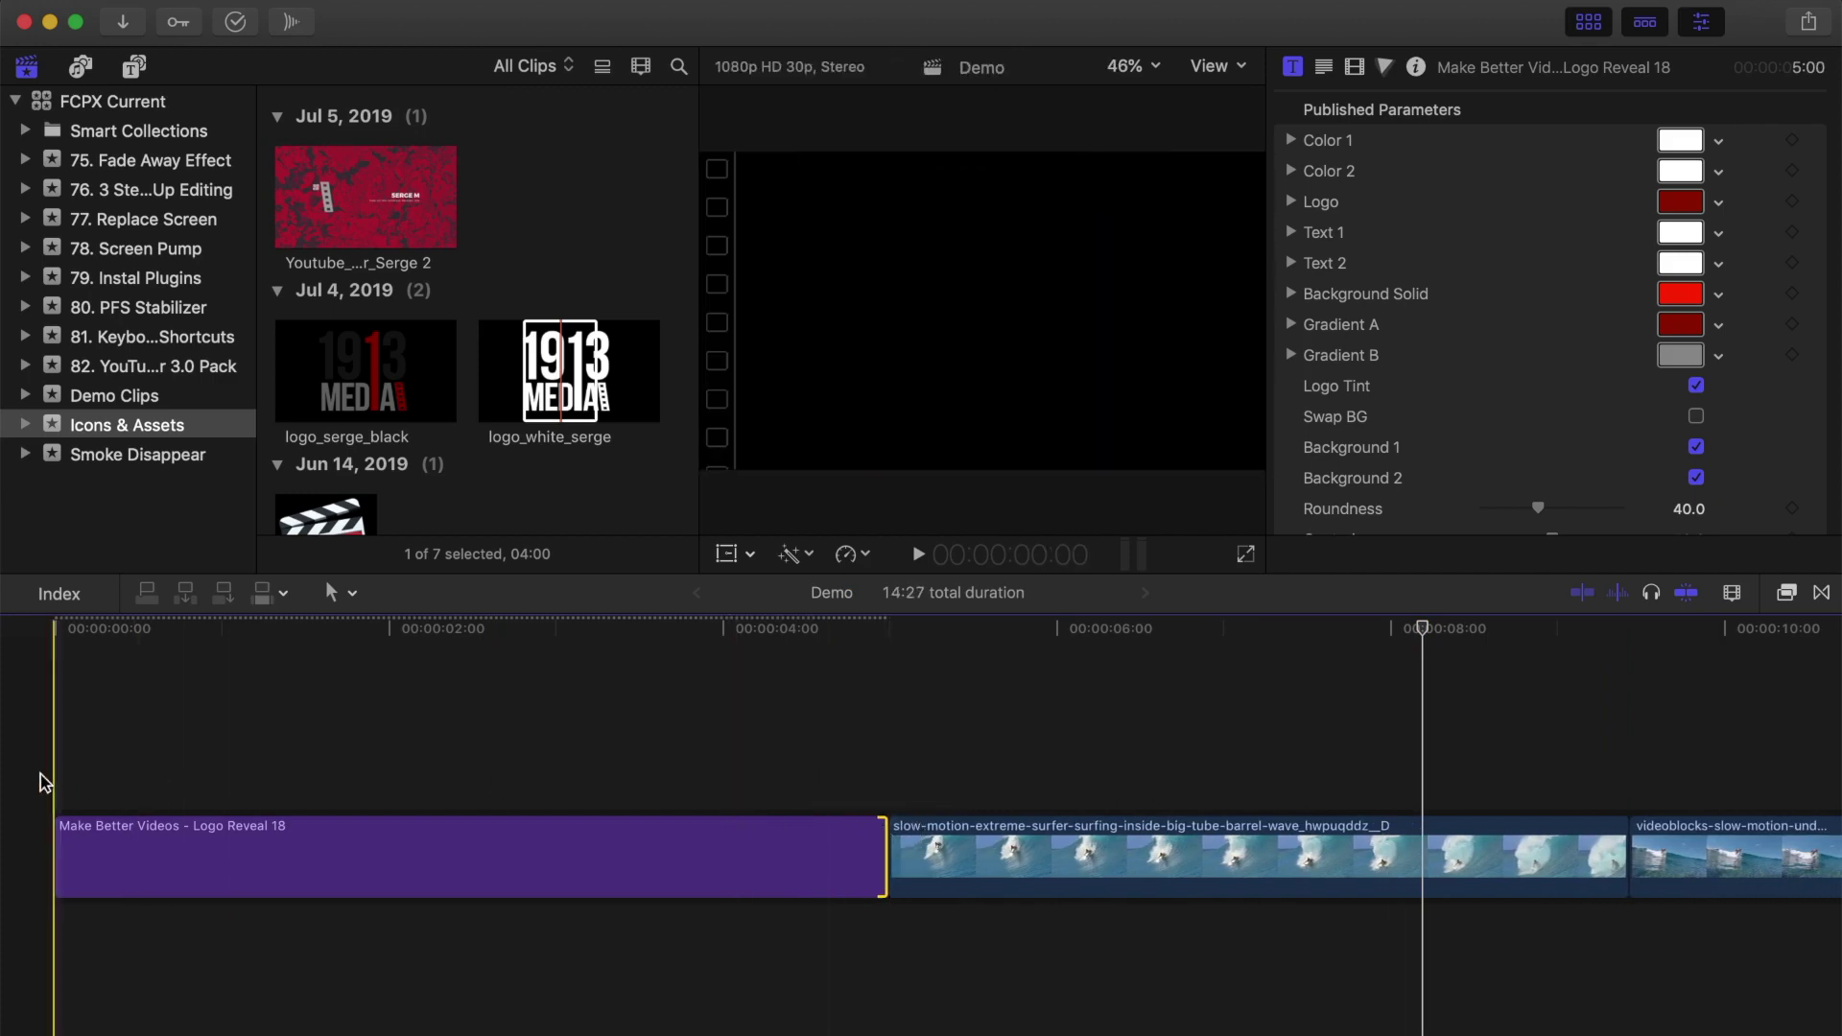
# Step: Preview the edit, then turn Logo Reveal 18 into a compound clip named Demo Clip
pyautogui.press('space')
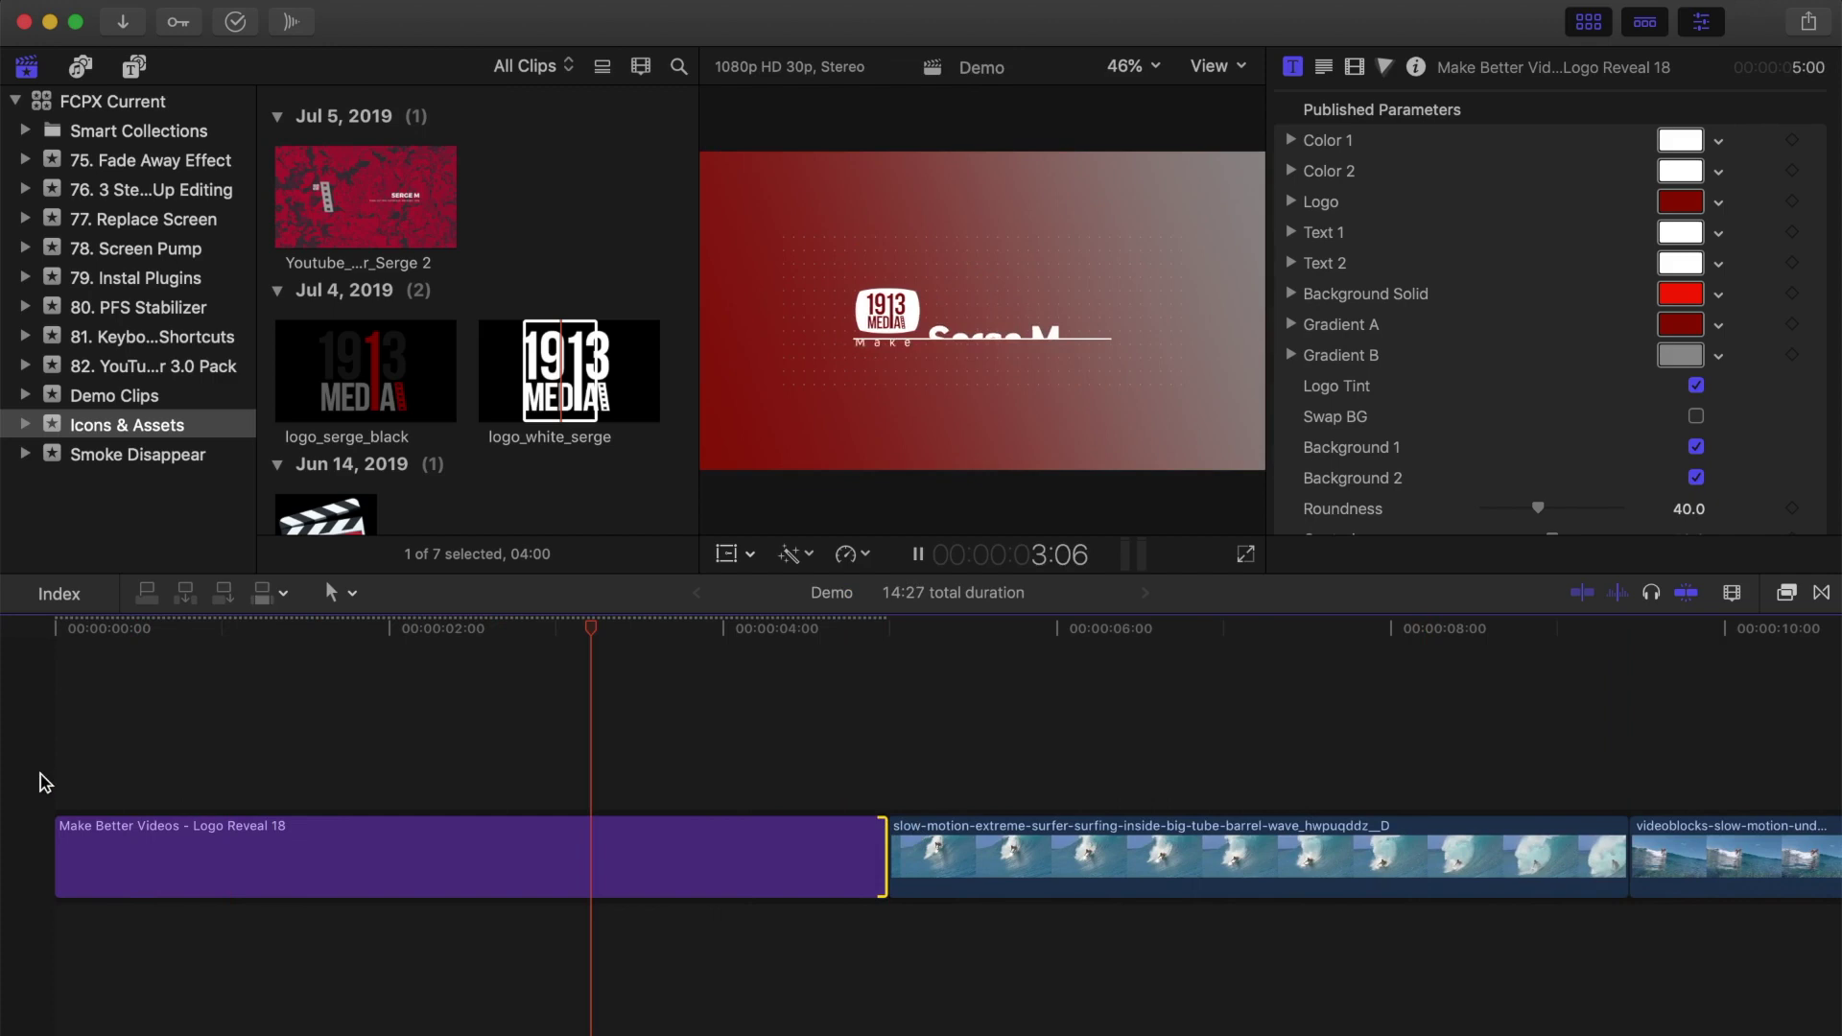
pyautogui.press('space')
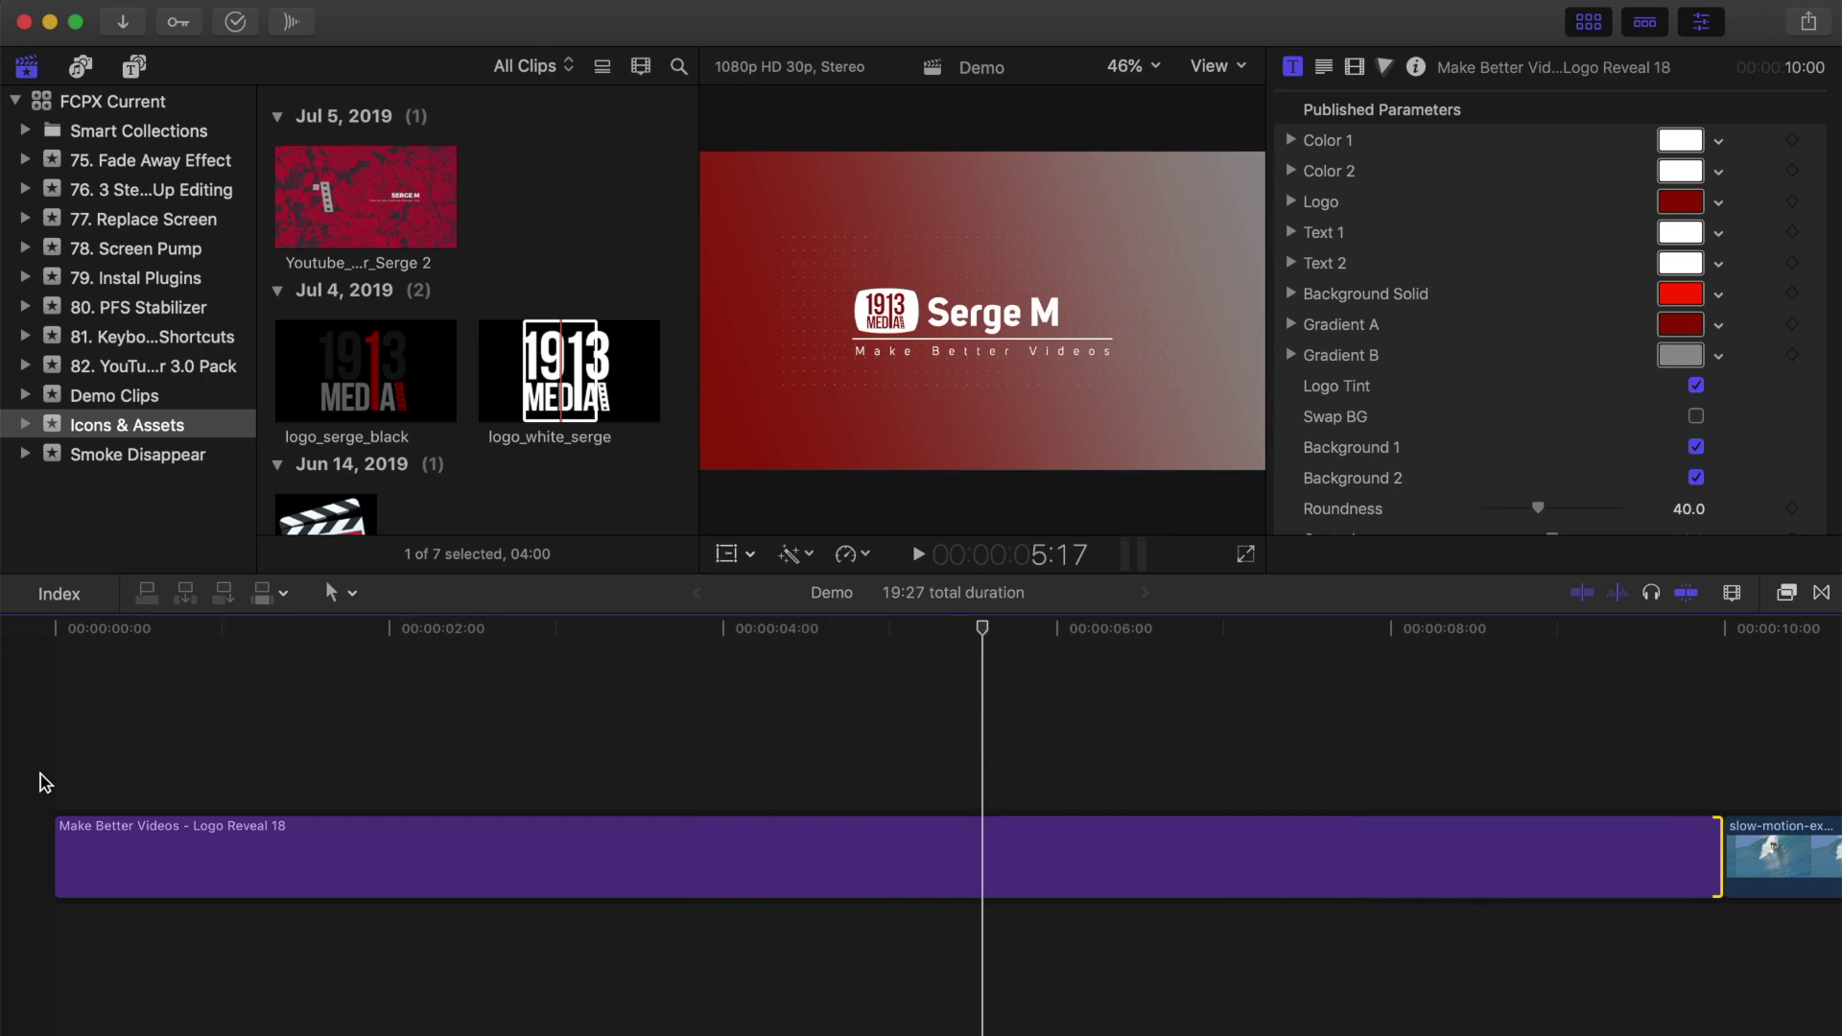
pyautogui.click(974, 856)
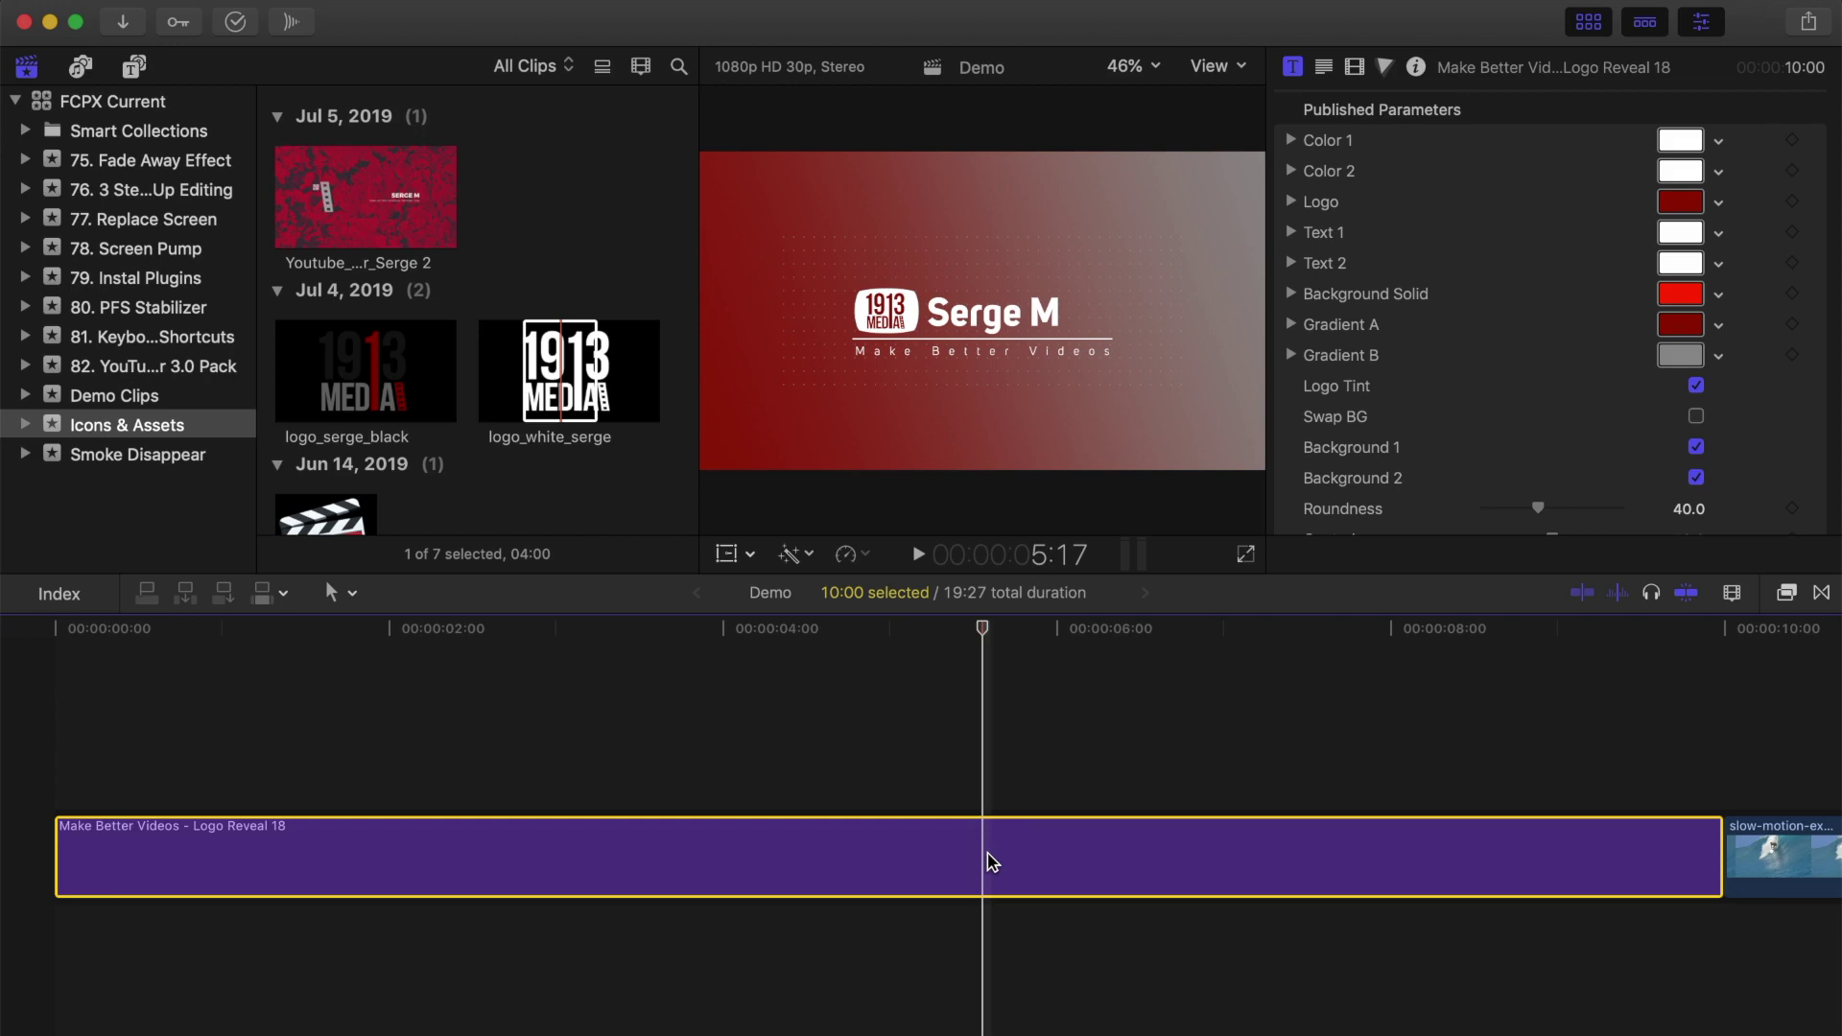
pyautogui.hotkey('alt', 'g')
pyautogui.press('Return')
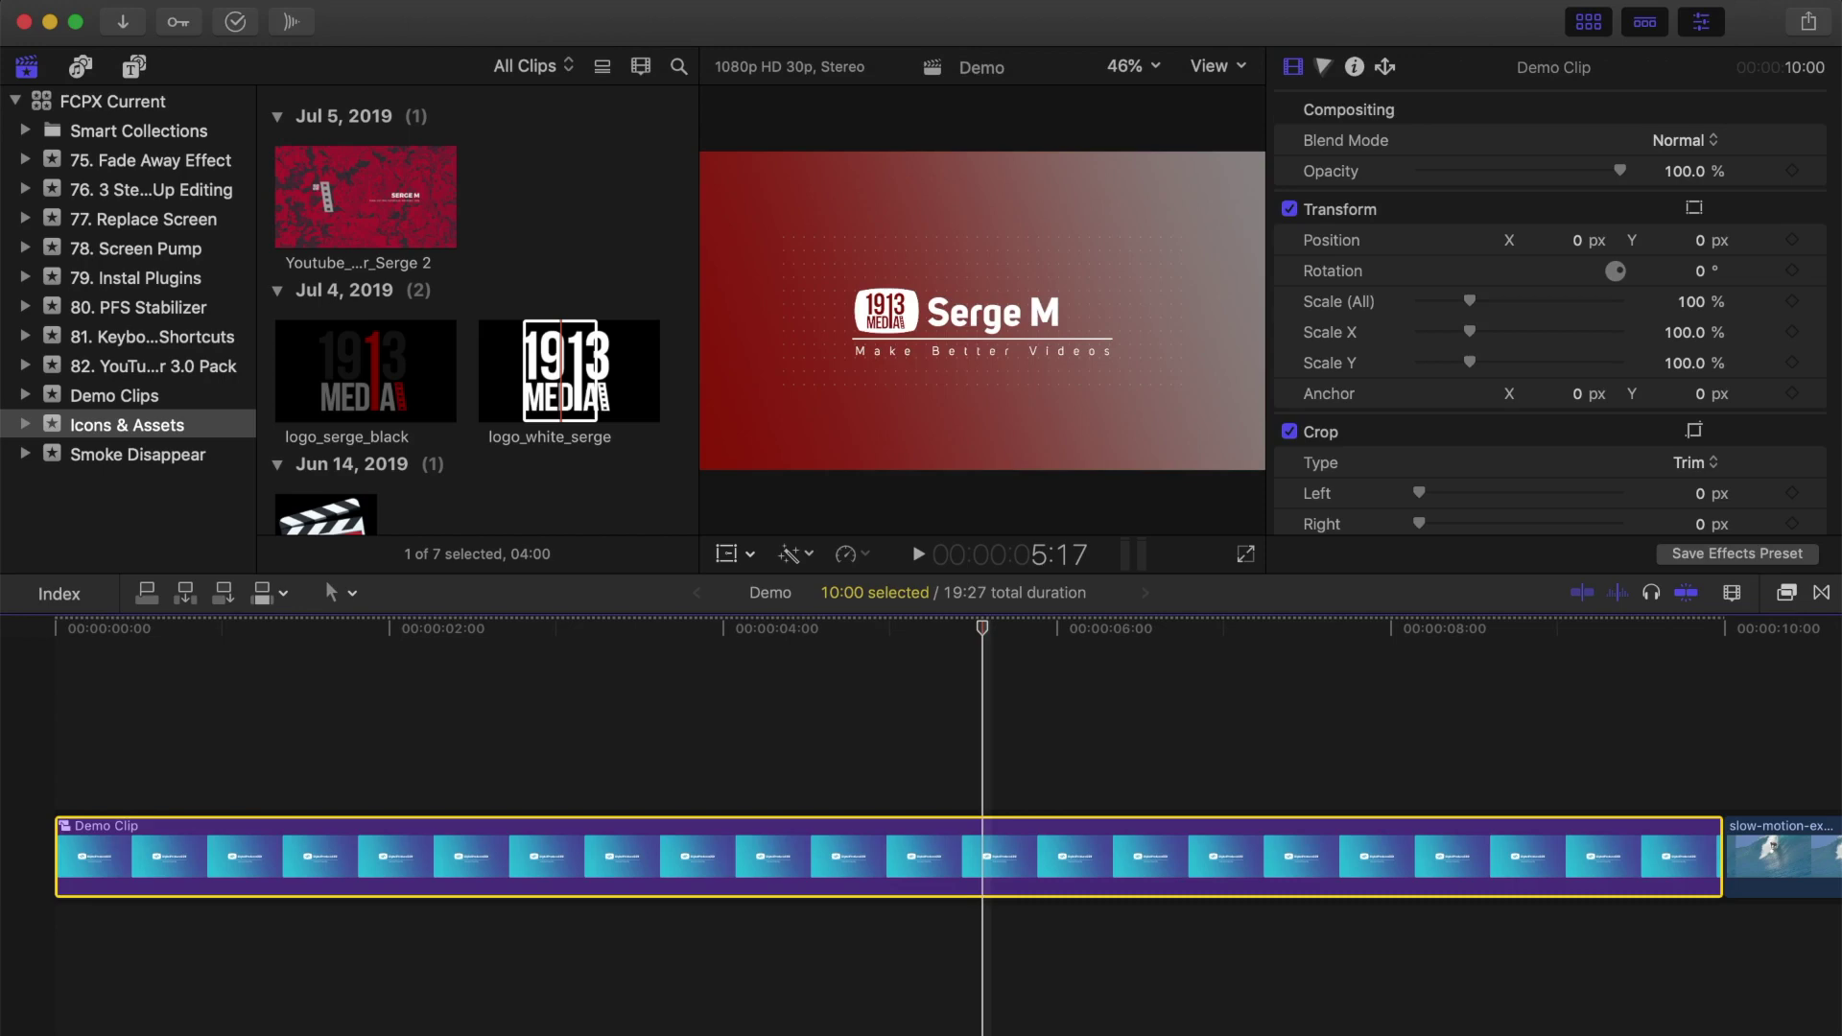
# Step: Set Demo Clip to Fast 2x (200%) speed
pyautogui.hotkey('ctrl', 'v')
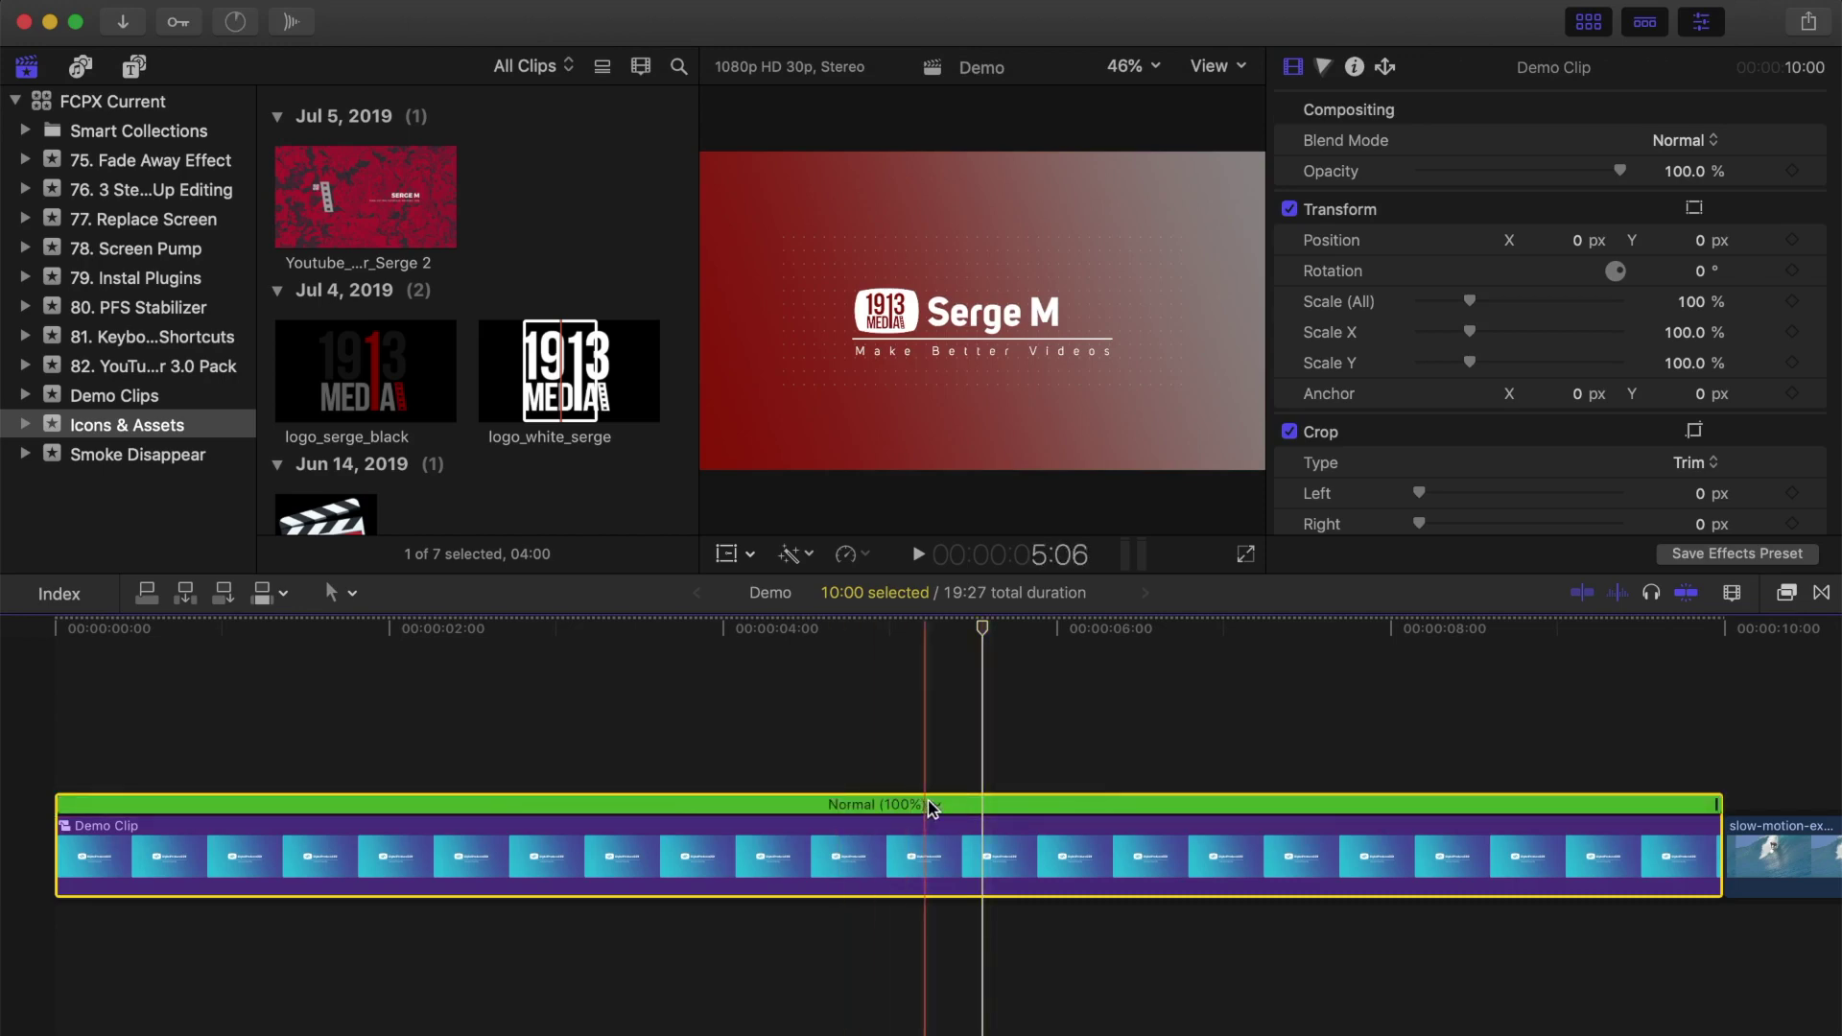
pyautogui.click(938, 805)
pyautogui.moveTo(1006, 857)
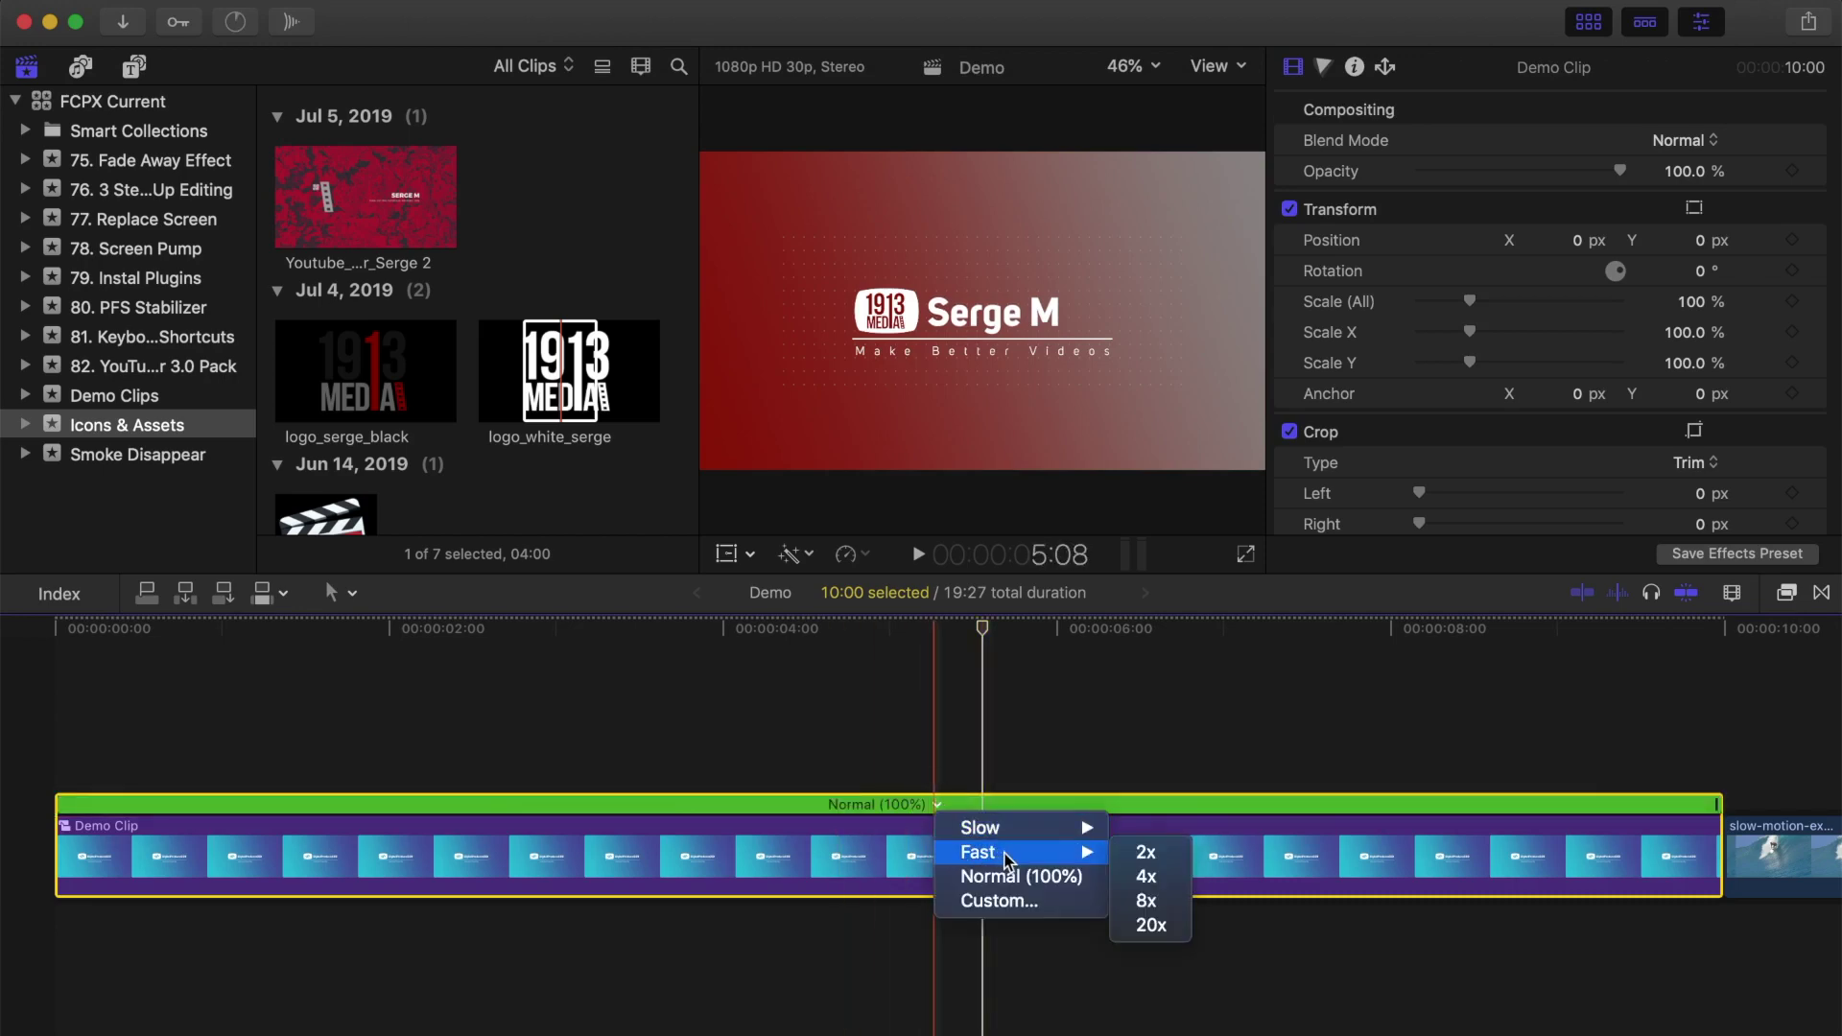
pyautogui.click(1166, 855)
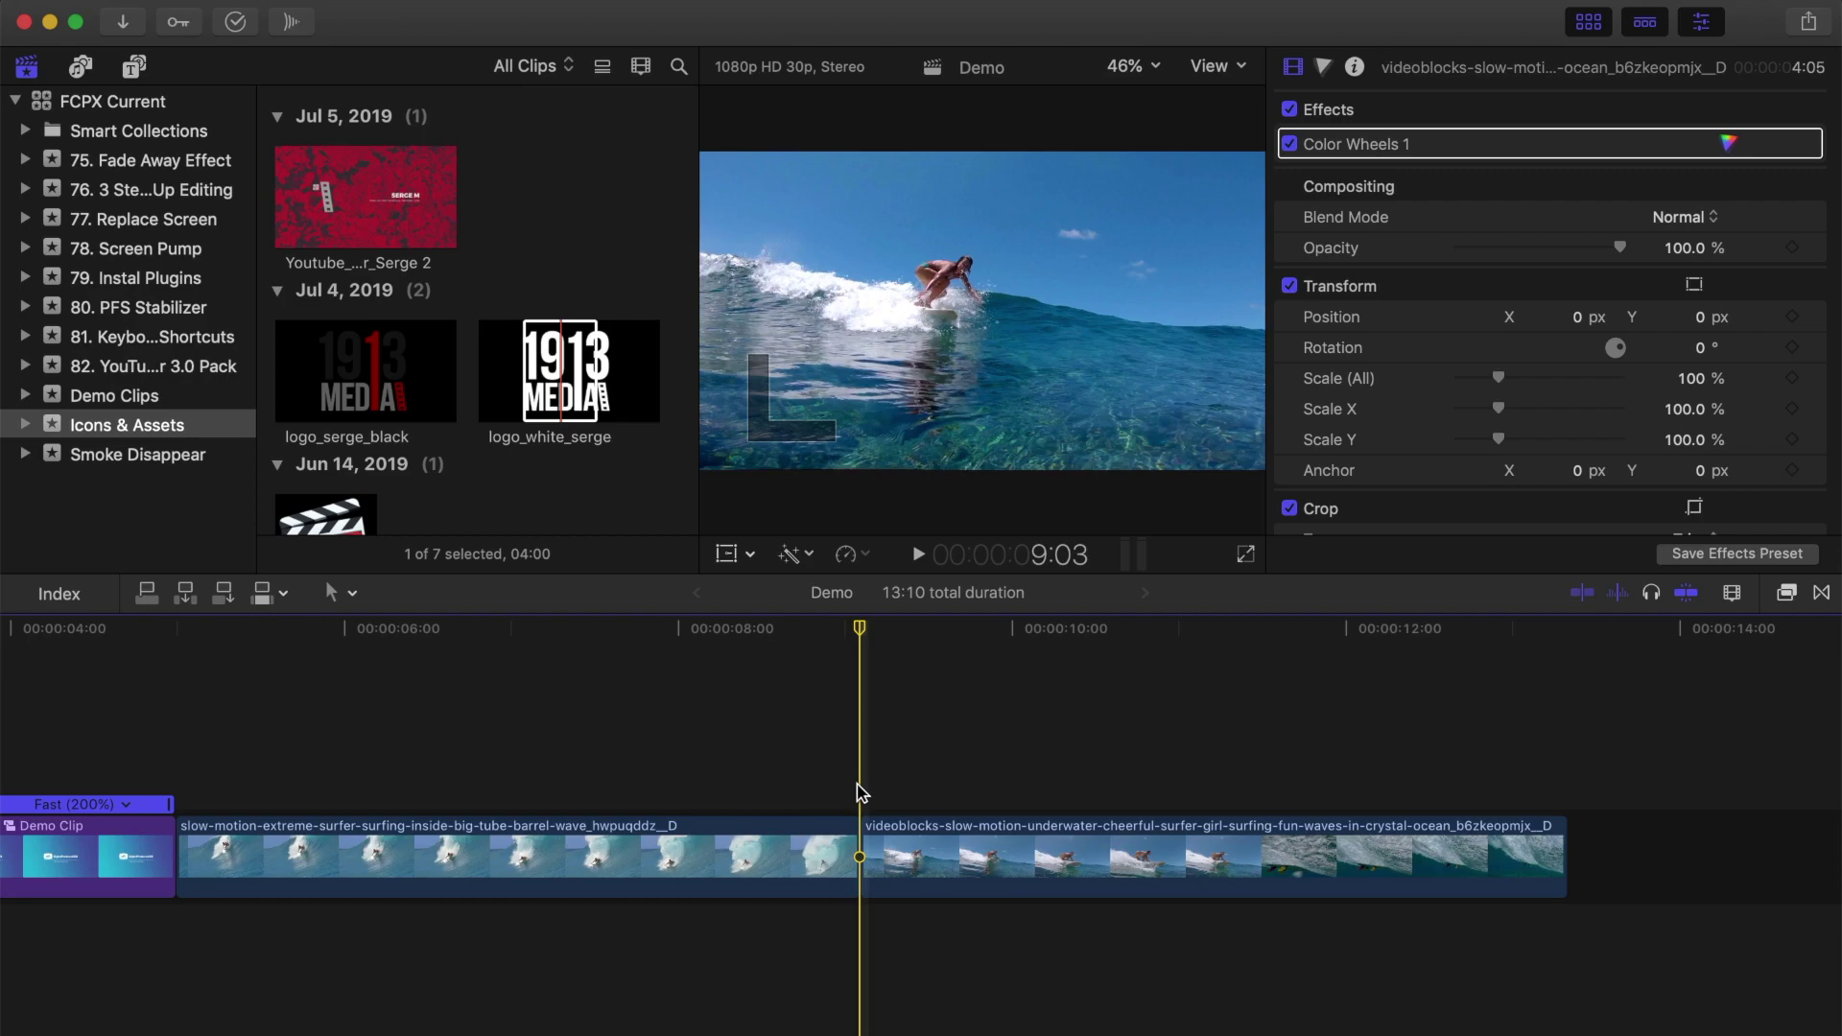
# Step: Drag Transition 02 from the TYP_Transitions category onto the cut between the two surfing clips
pyautogui.click(1821, 593)
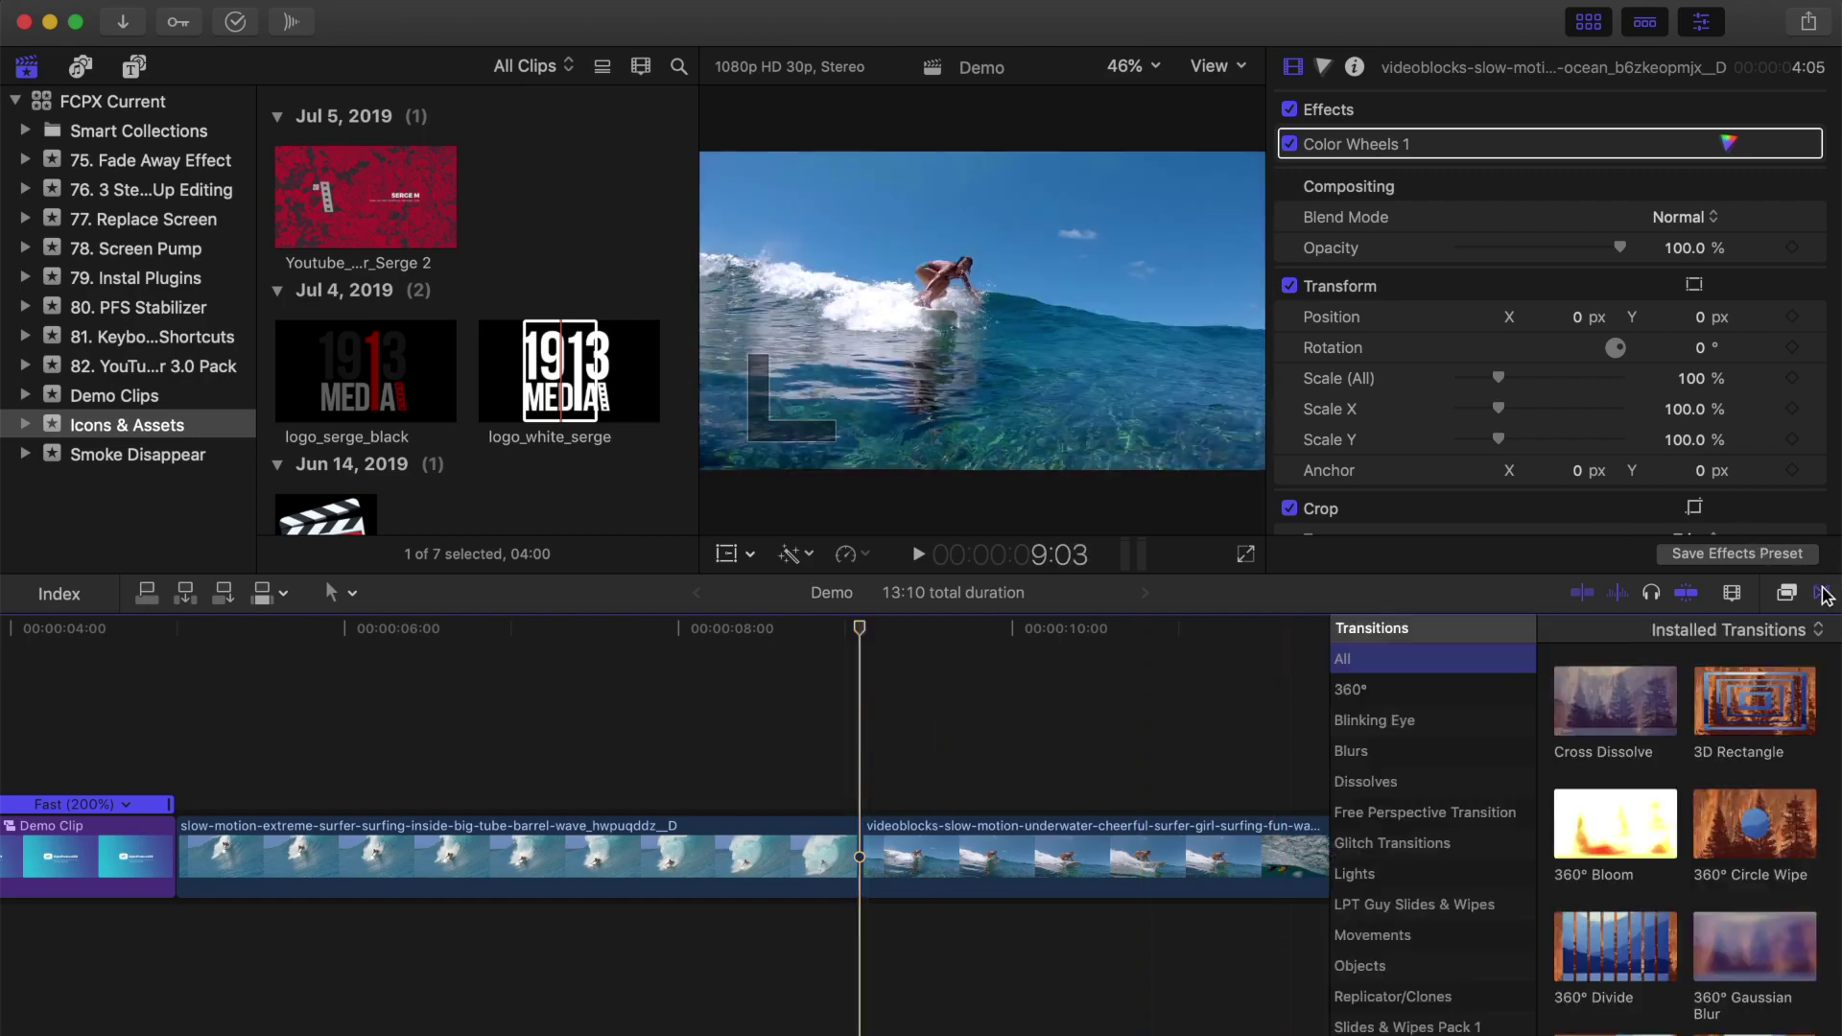
pyautogui.scroll(-3, 1361, 834)
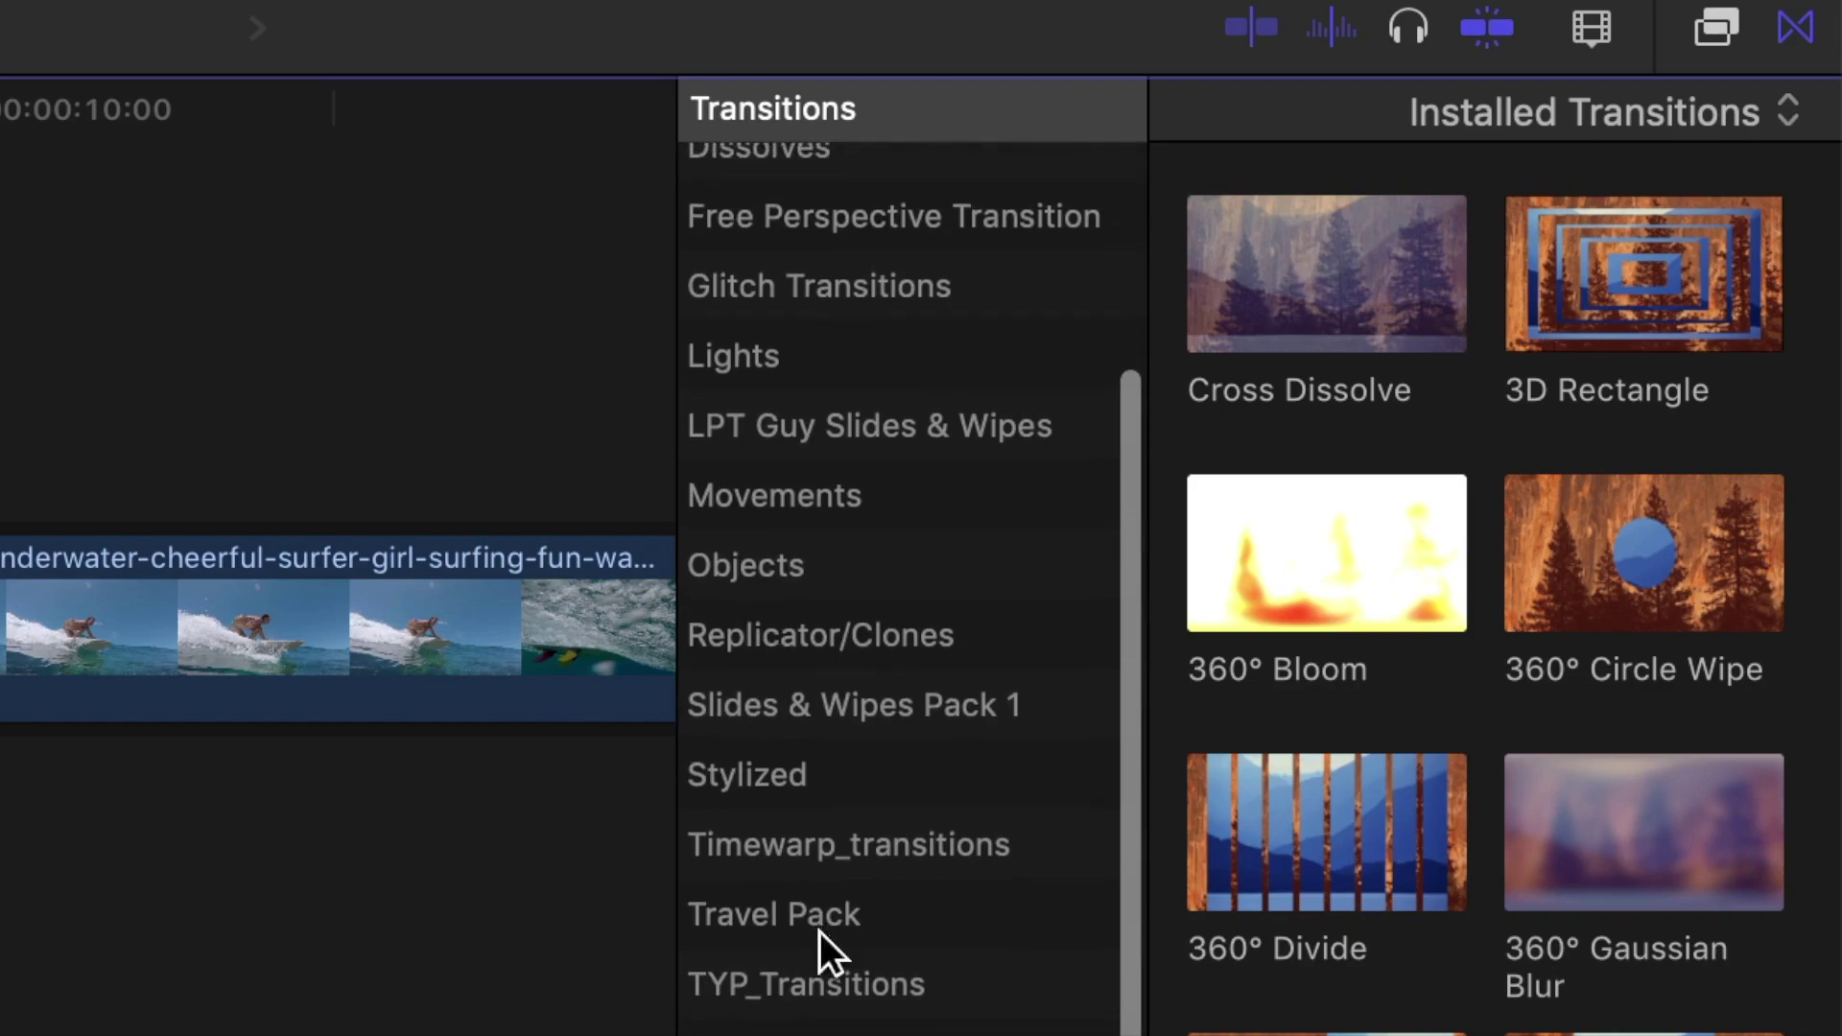
pyautogui.click(817, 980)
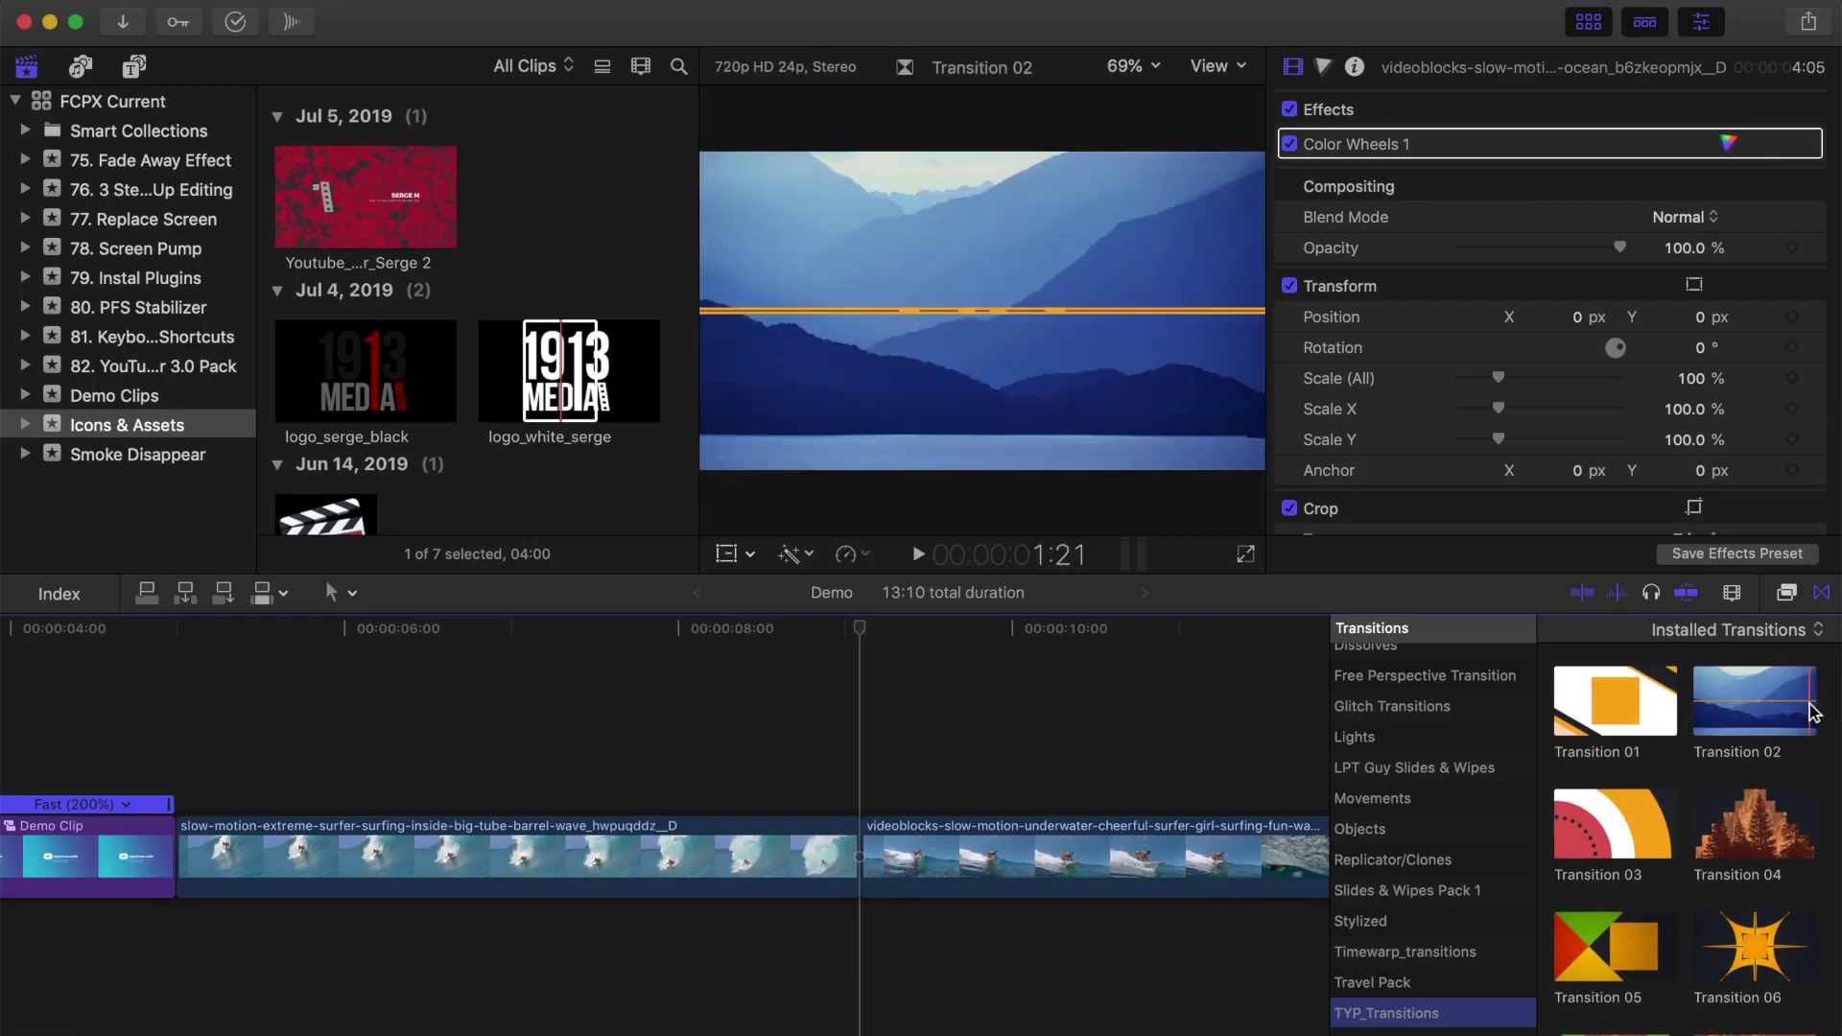
pyautogui.moveTo(1794, 710); pyautogui.dragTo(857, 864)
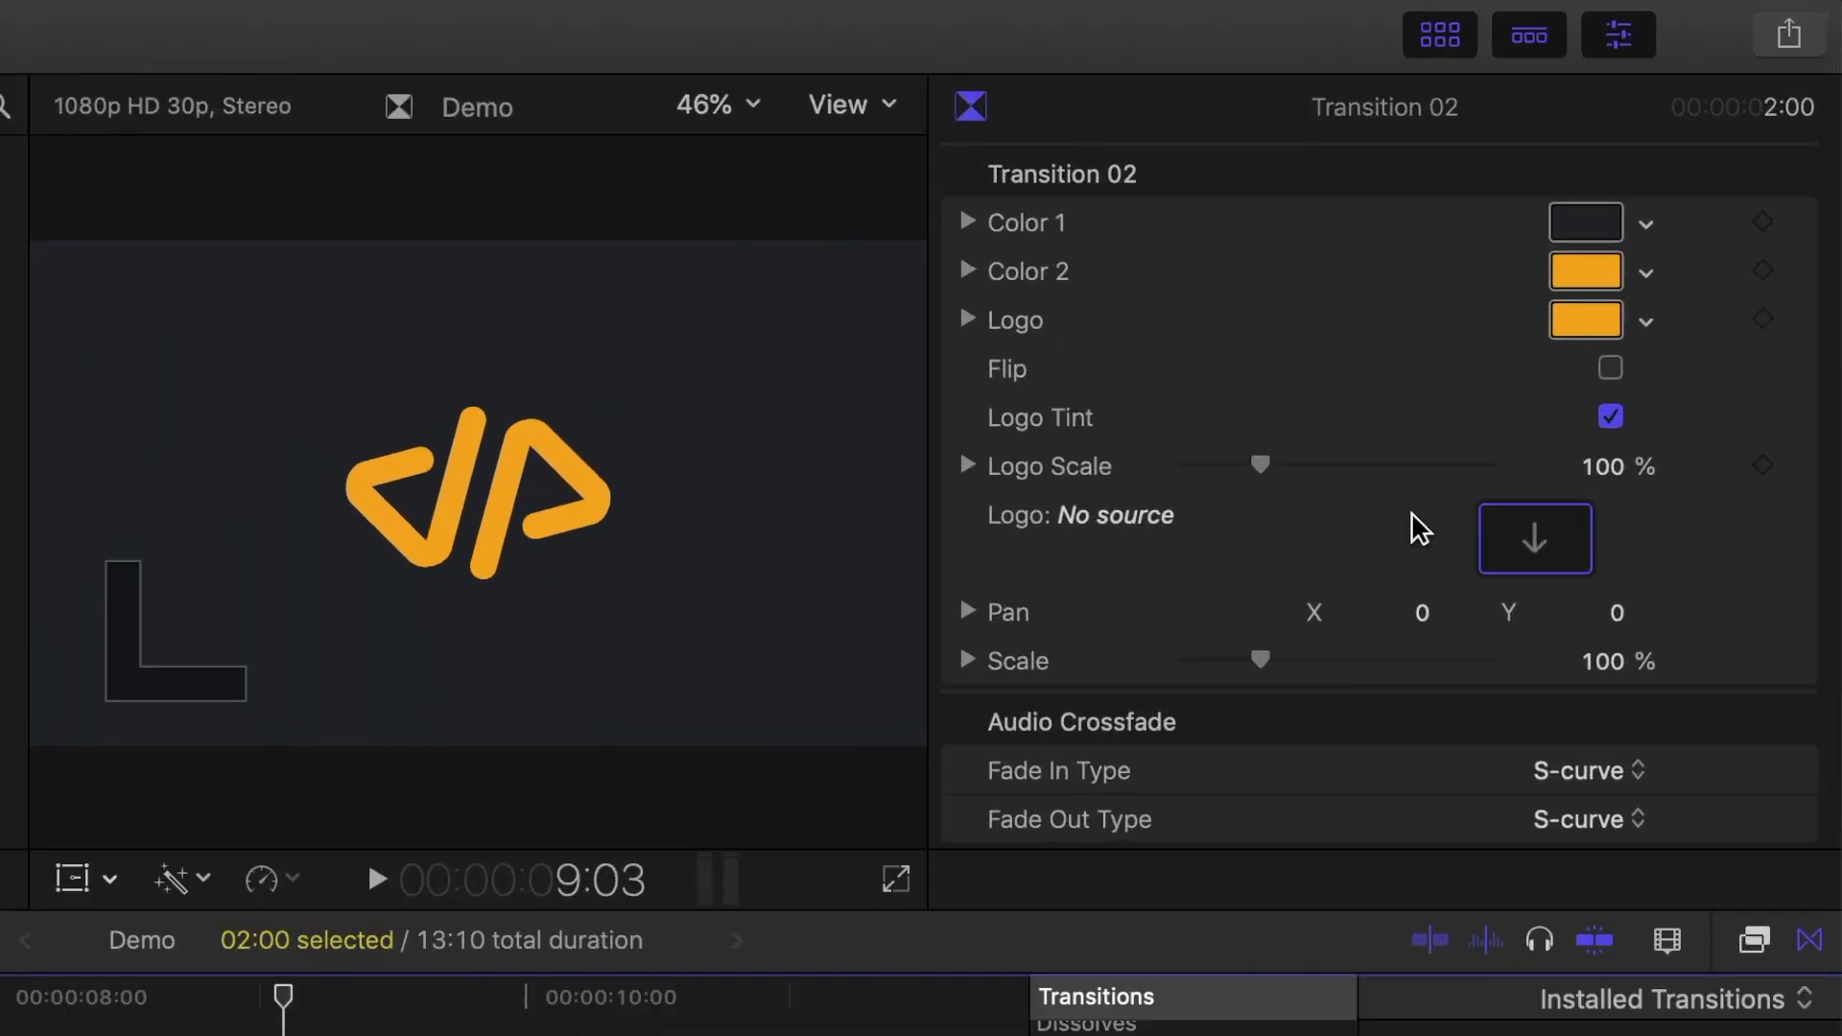
# Step: Set the transition's logo source to the white 1913 Media logo clip
pyautogui.click(1548, 543)
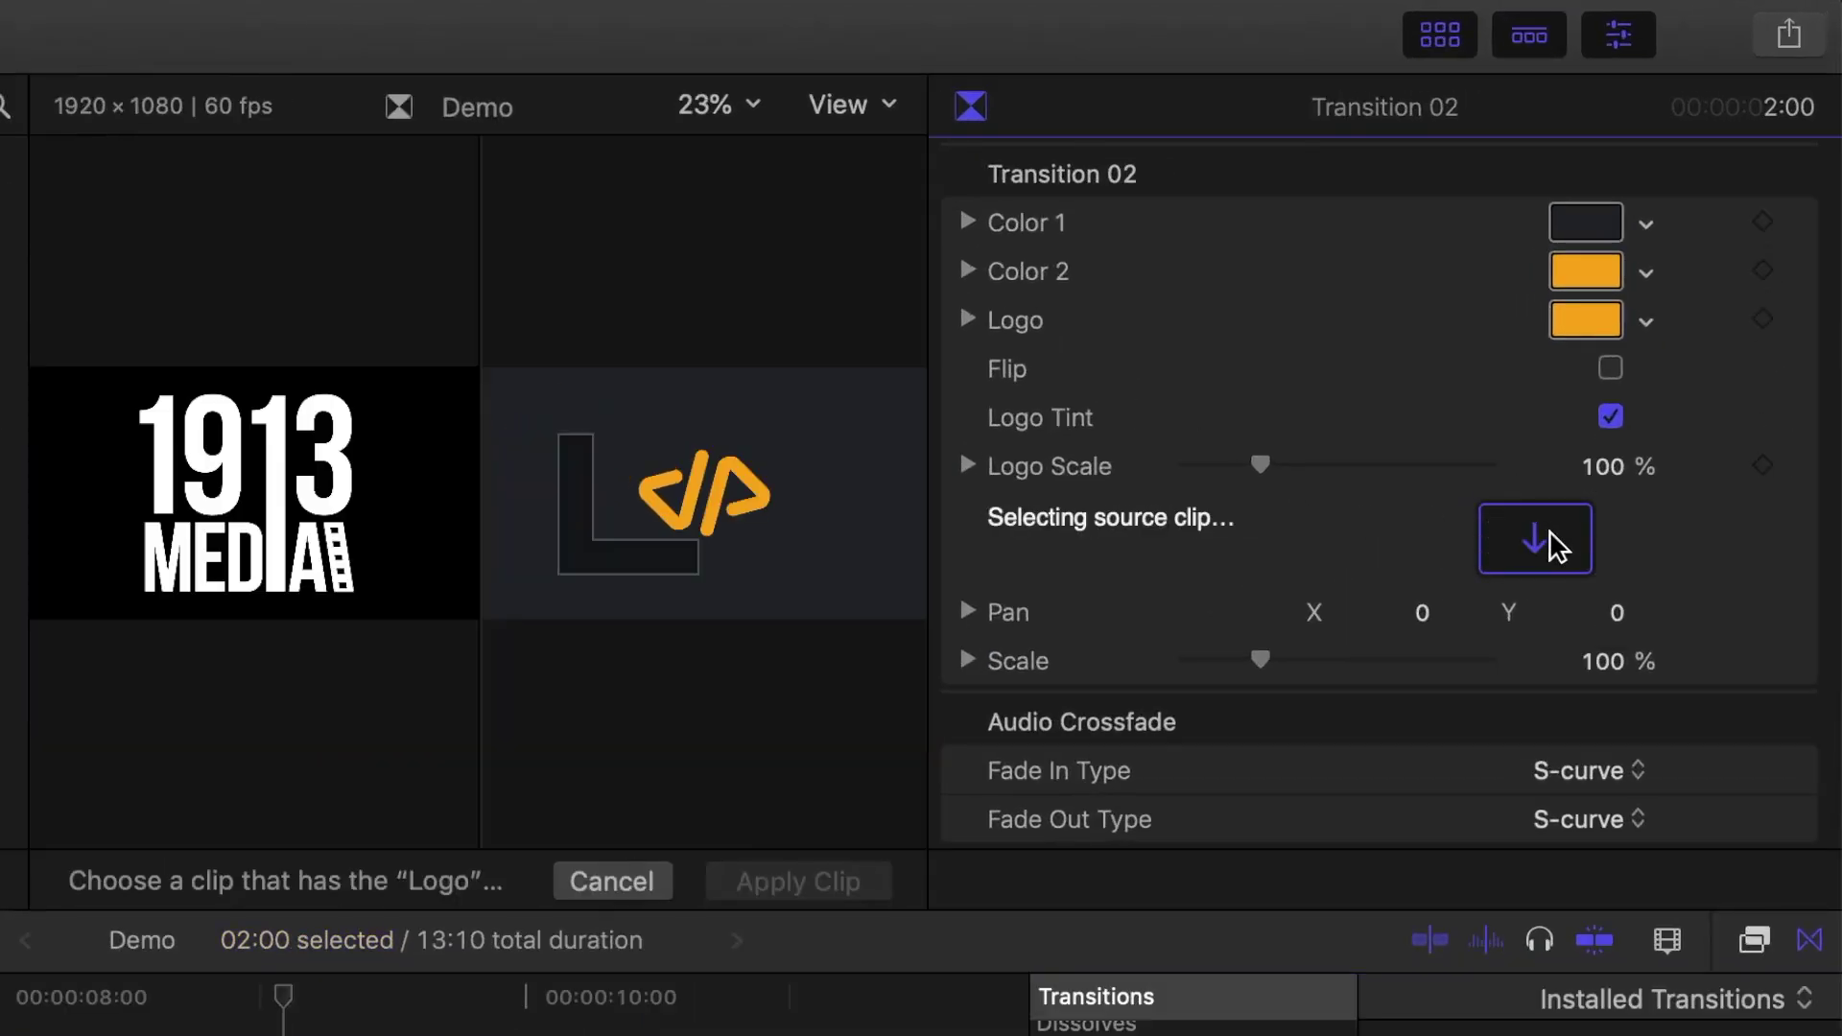
pyautogui.click(50, 809)
pyautogui.click(765, 880)
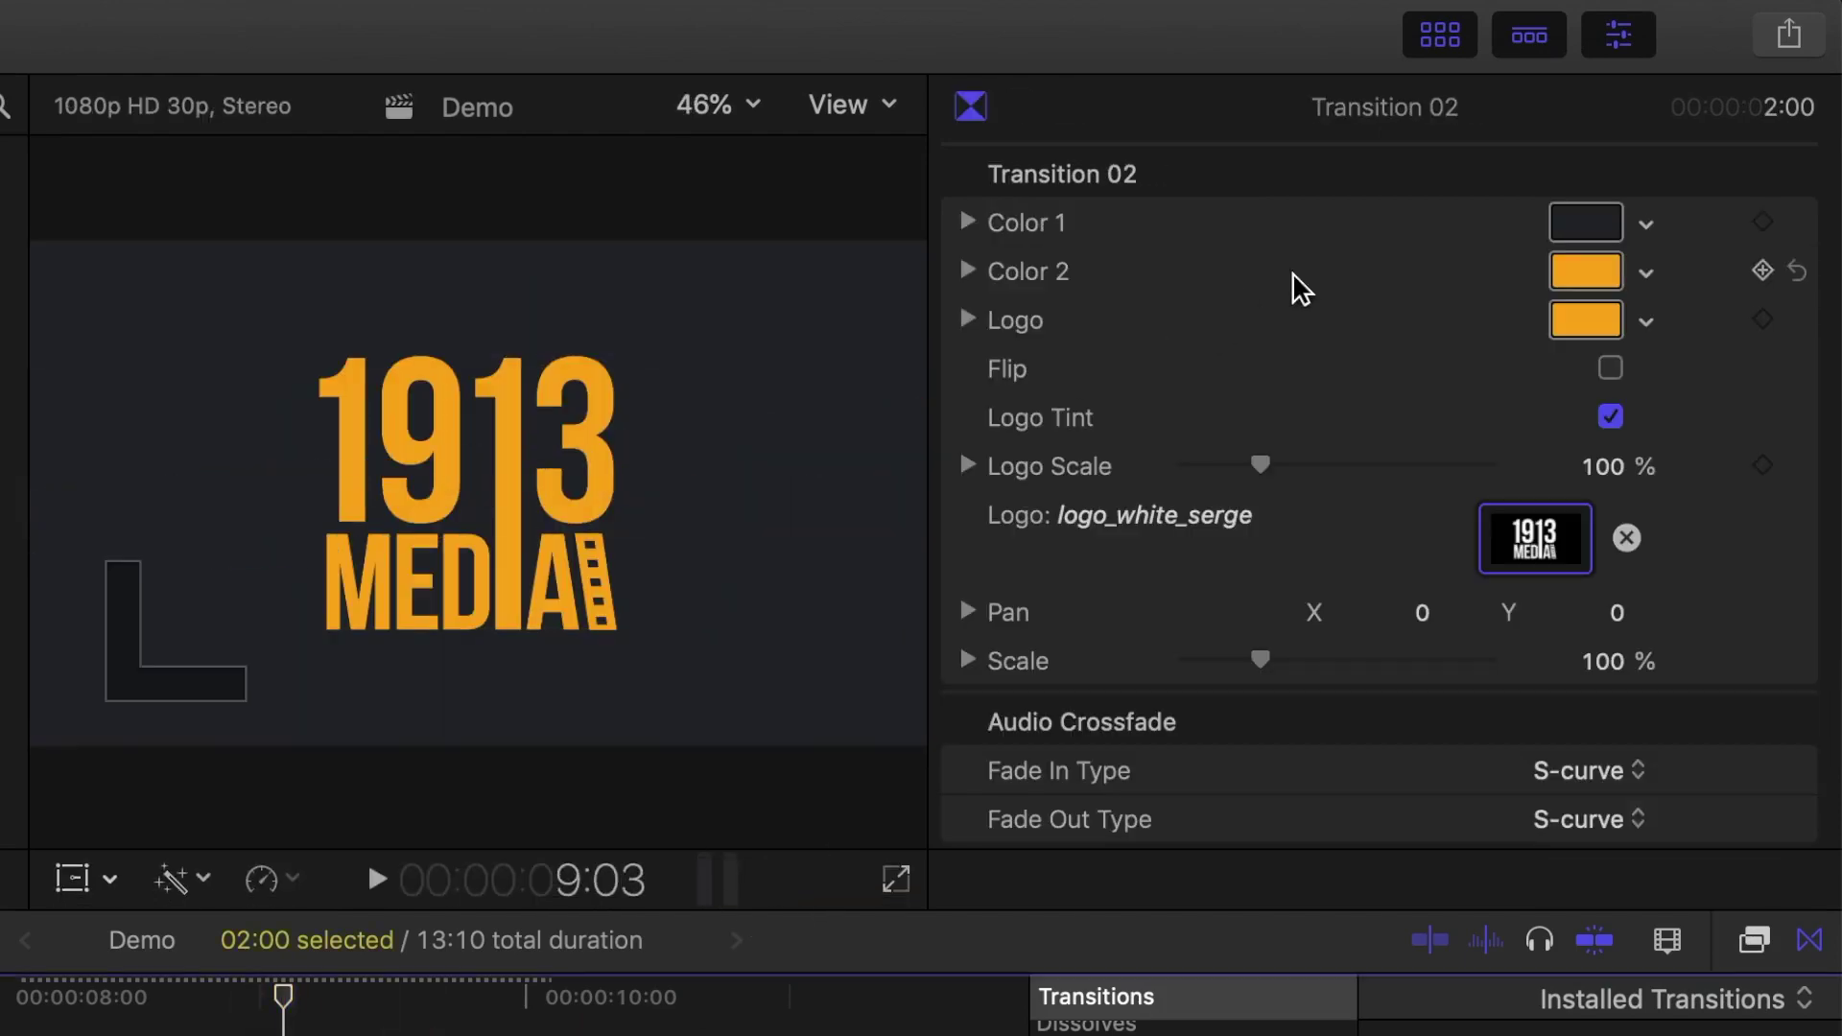
# Step: Make the transition's Color 2 and logo Cayenne dark red
pyautogui.click(1586, 271)
pyautogui.click(1377, 749)
pyautogui.click(1350, 748)
pyautogui.click(1585, 320)
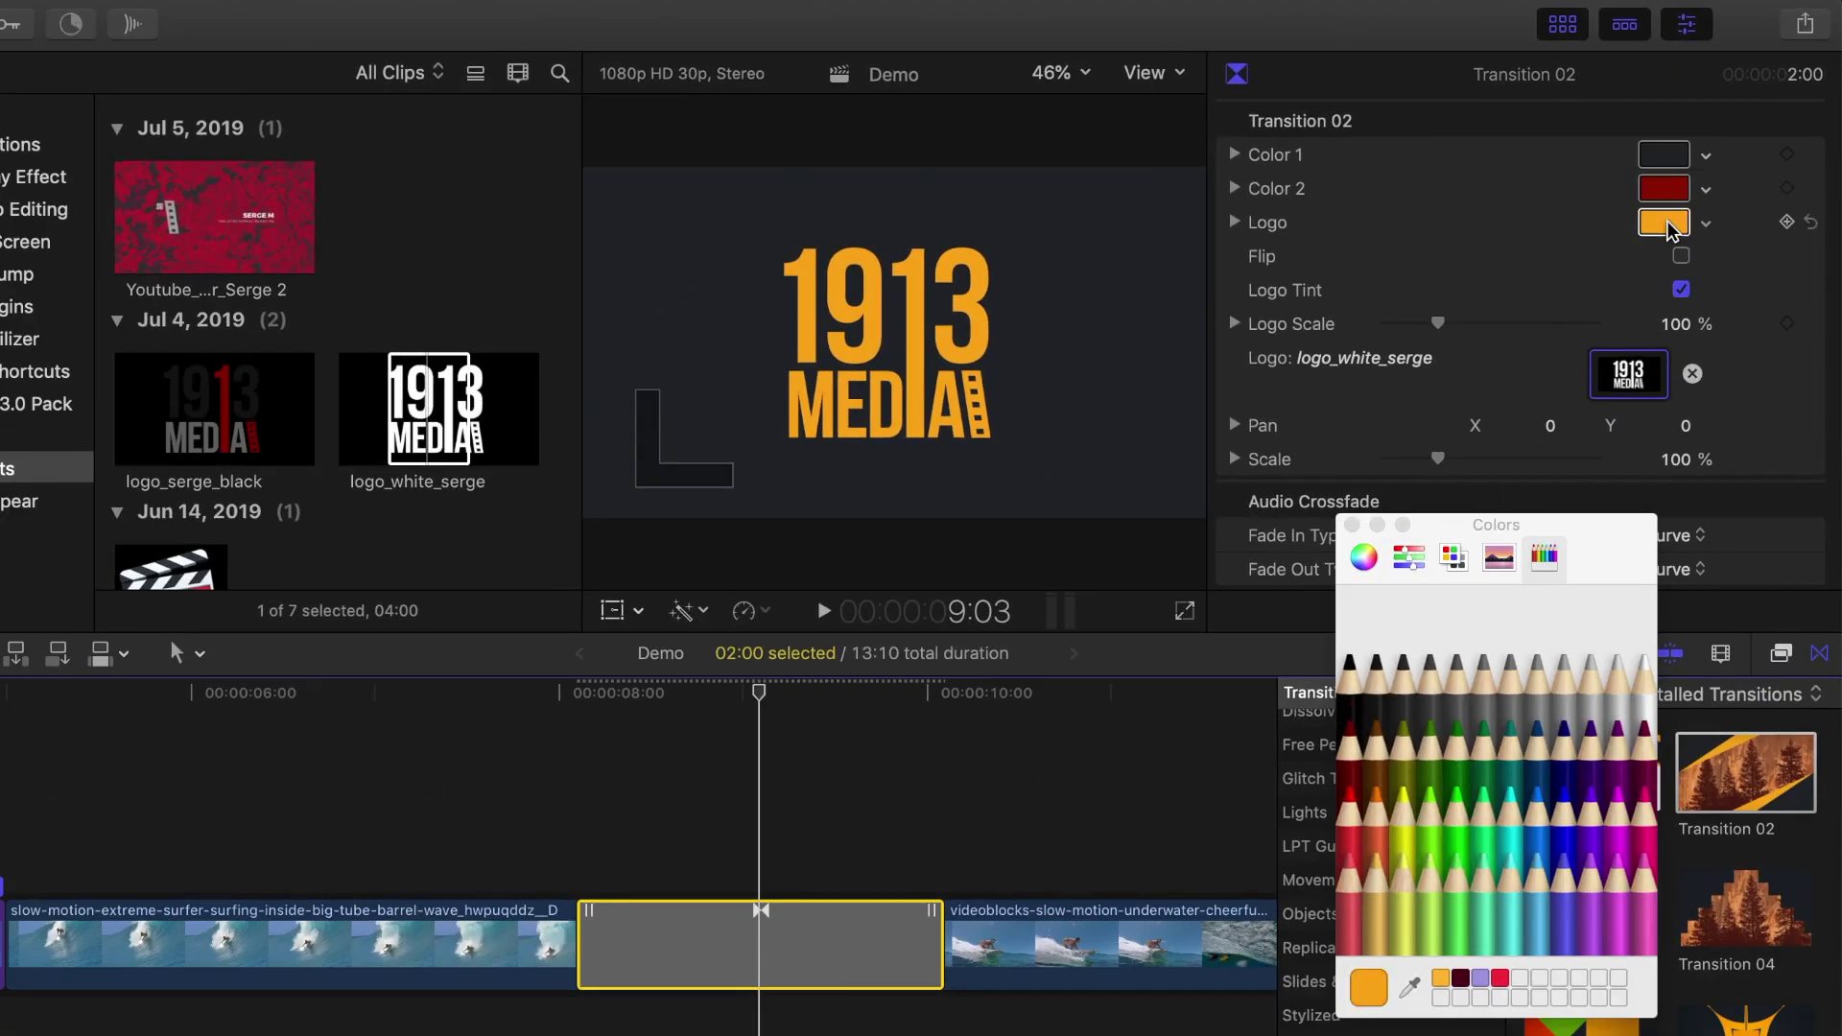
pyautogui.click(1350, 744)
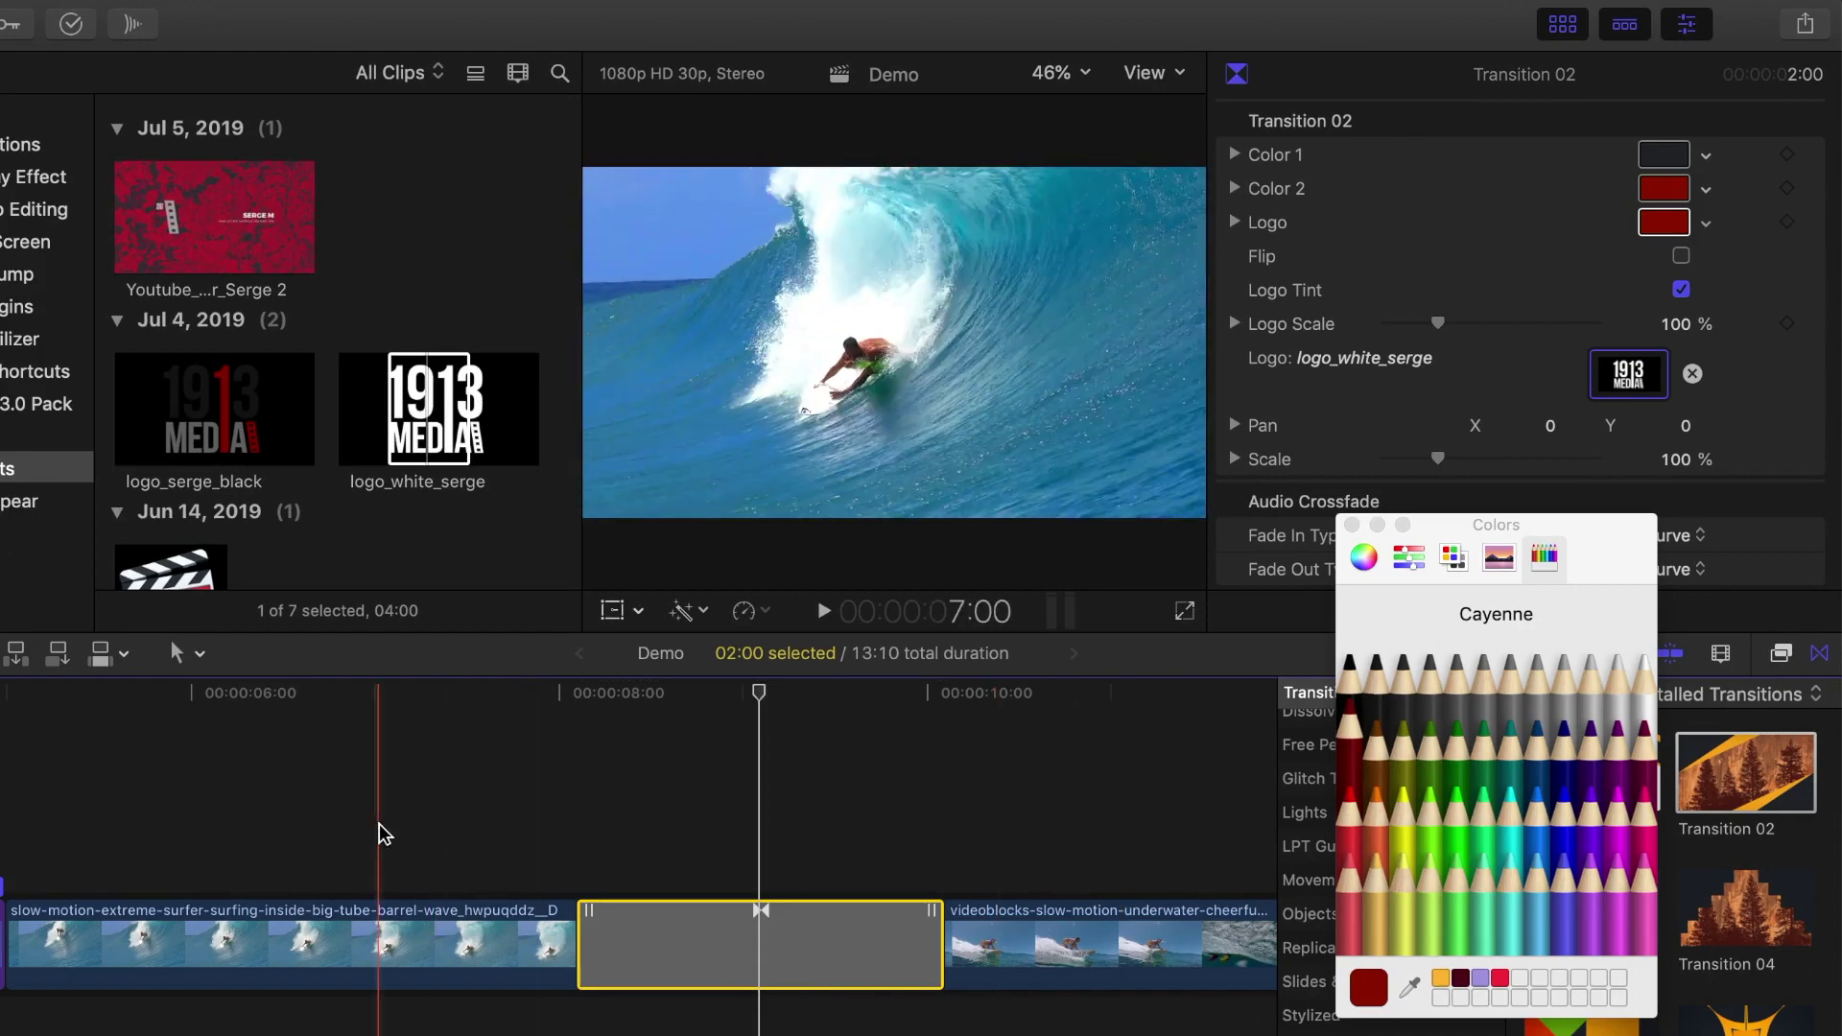
# Step: Preview the transition and shorten it to 1:00
pyautogui.press('space')
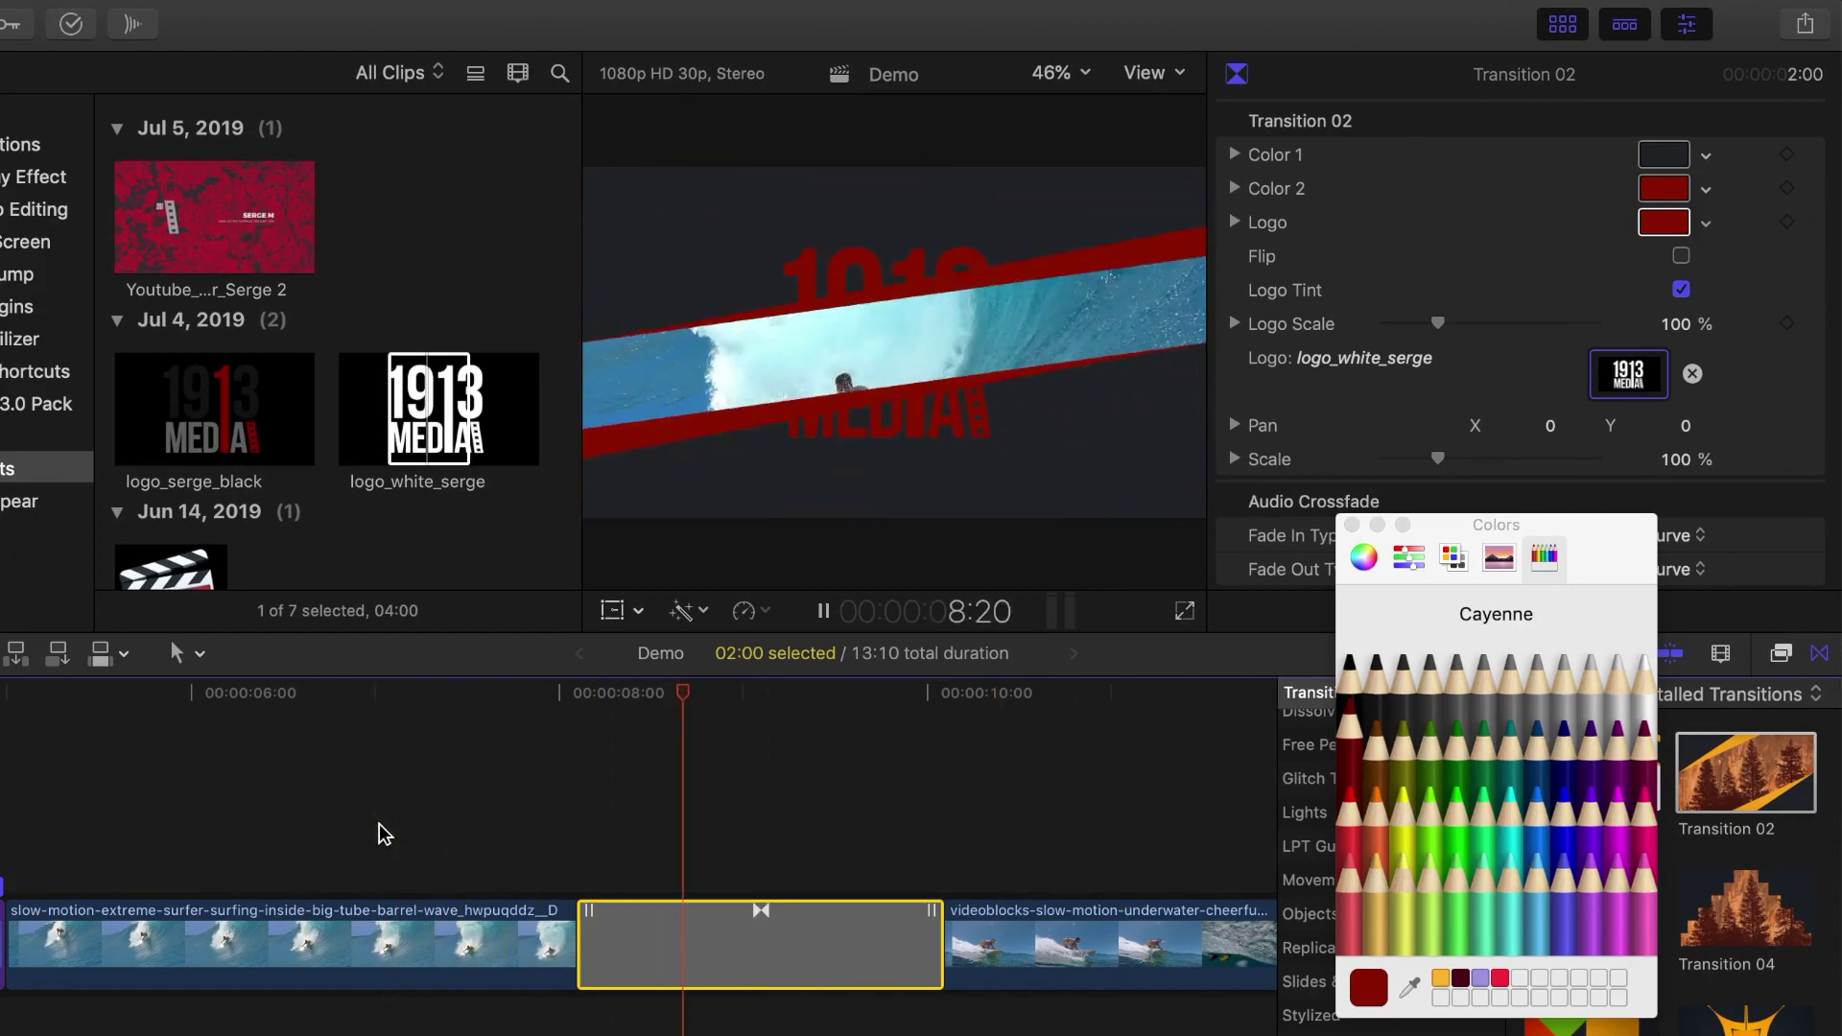
pyautogui.press('space')
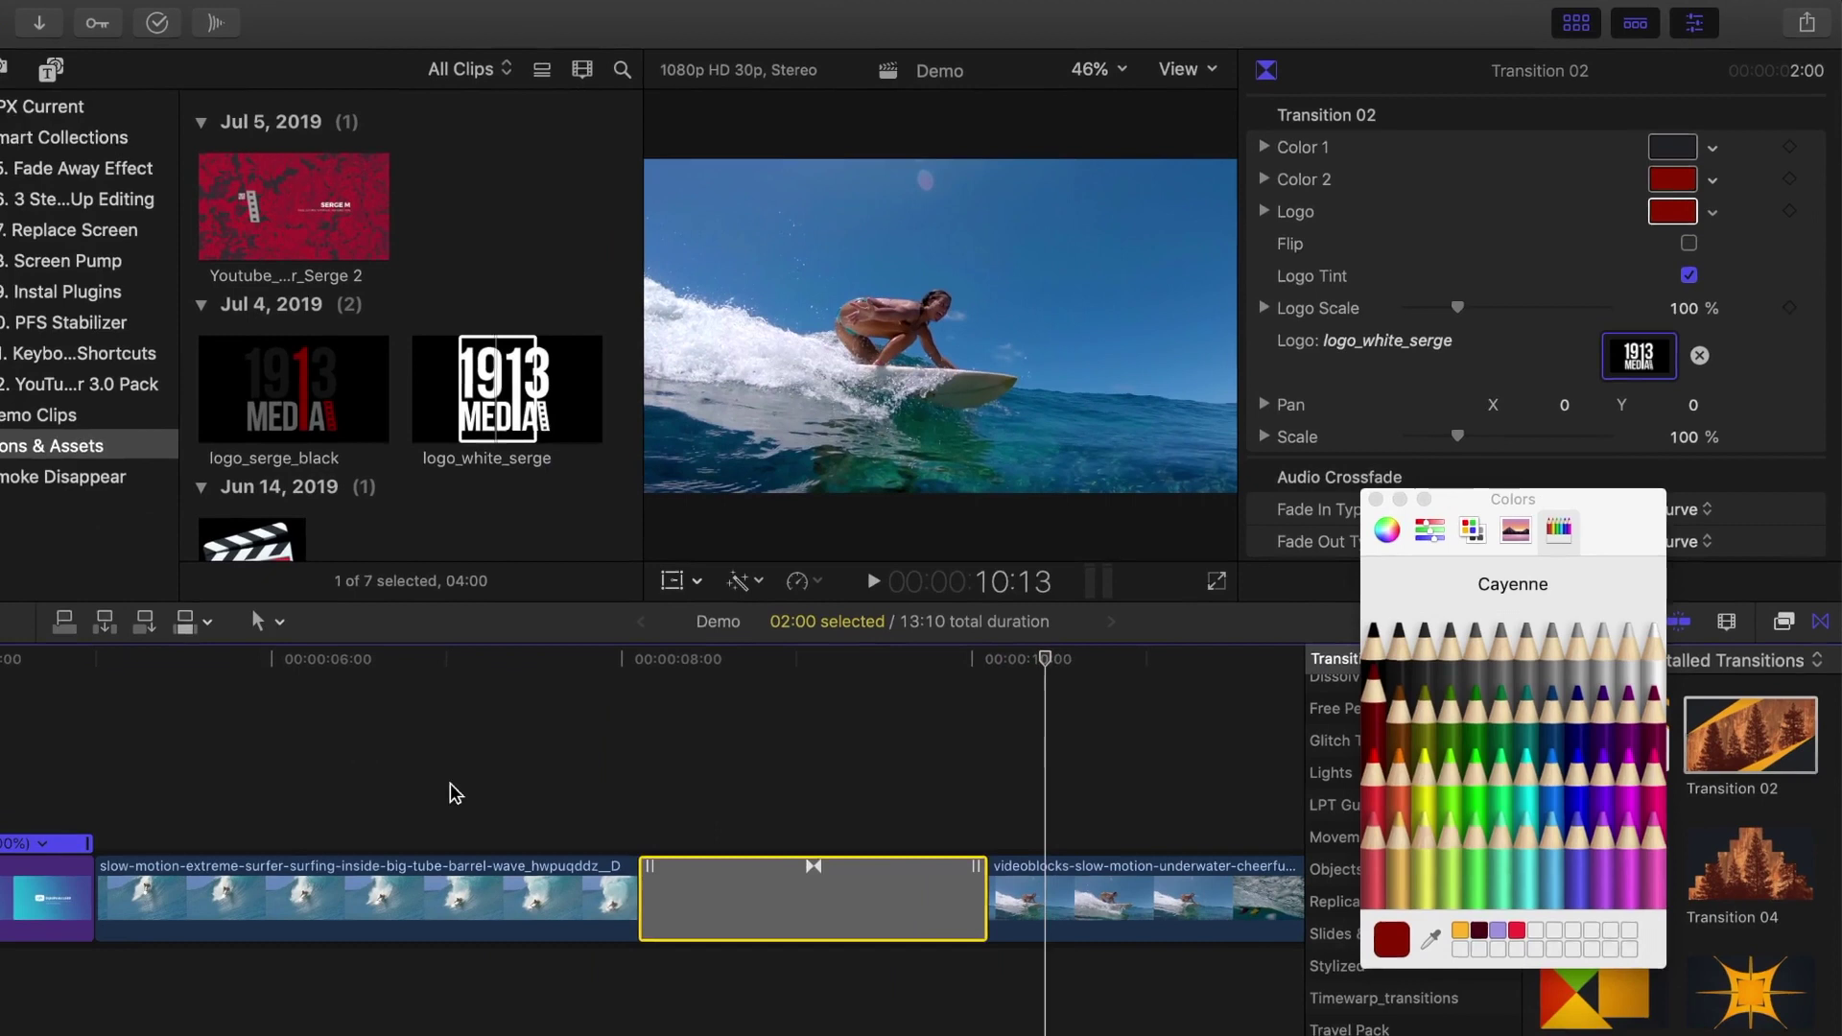
pyautogui.moveTo(984, 897); pyautogui.dragTo(937, 856)
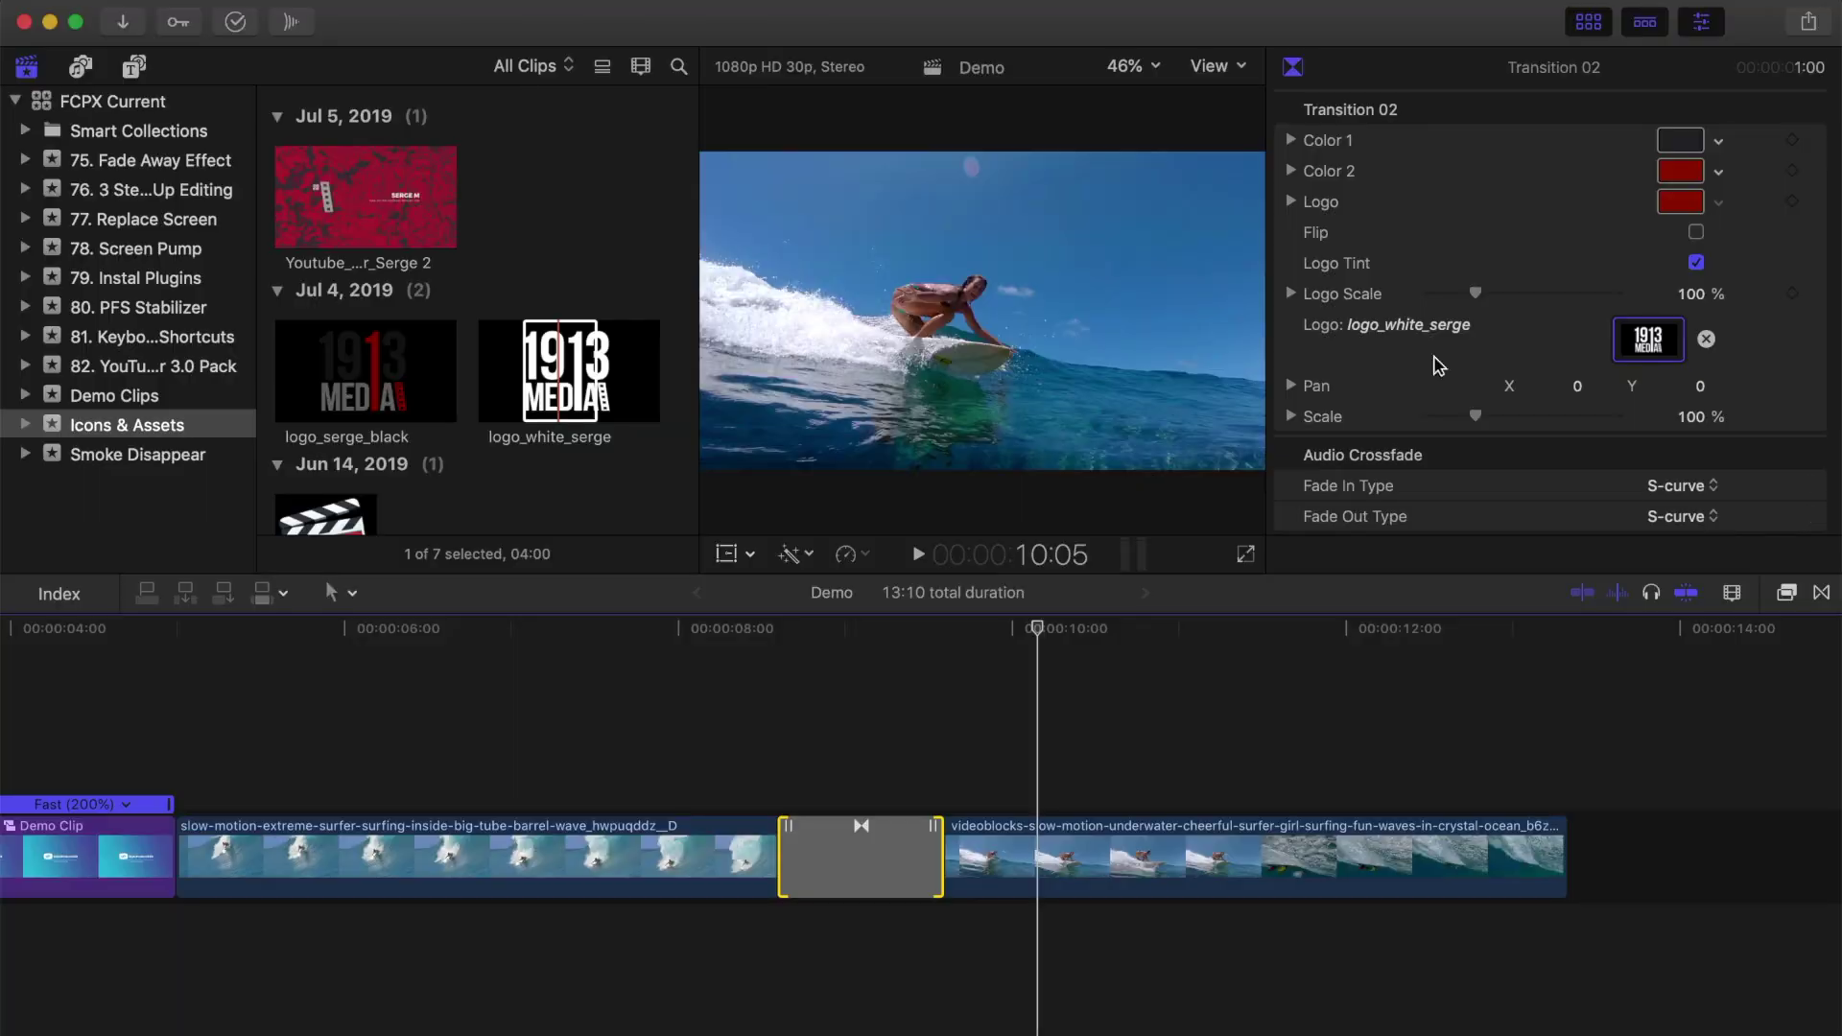
# Step: Select End Screen 09 from the TYP_End_Screens titles in the Titles browser
pyautogui.click(133, 67)
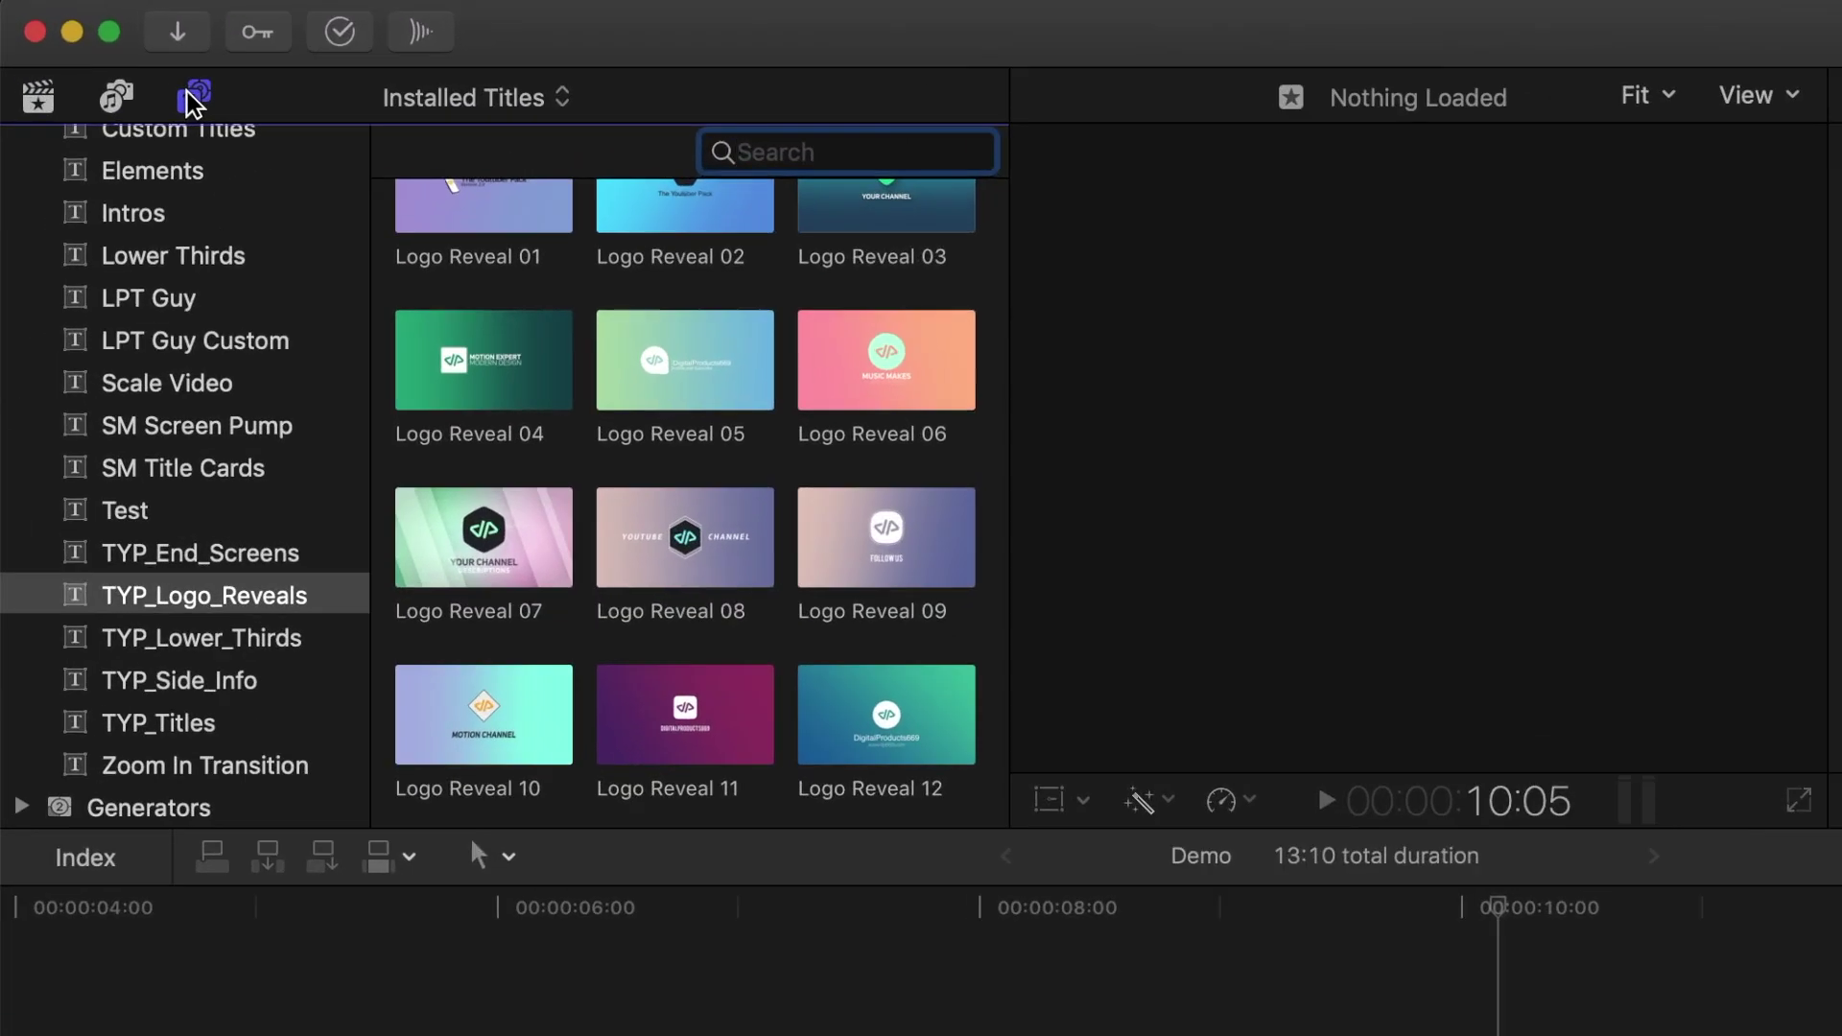
pyautogui.click(265, 555)
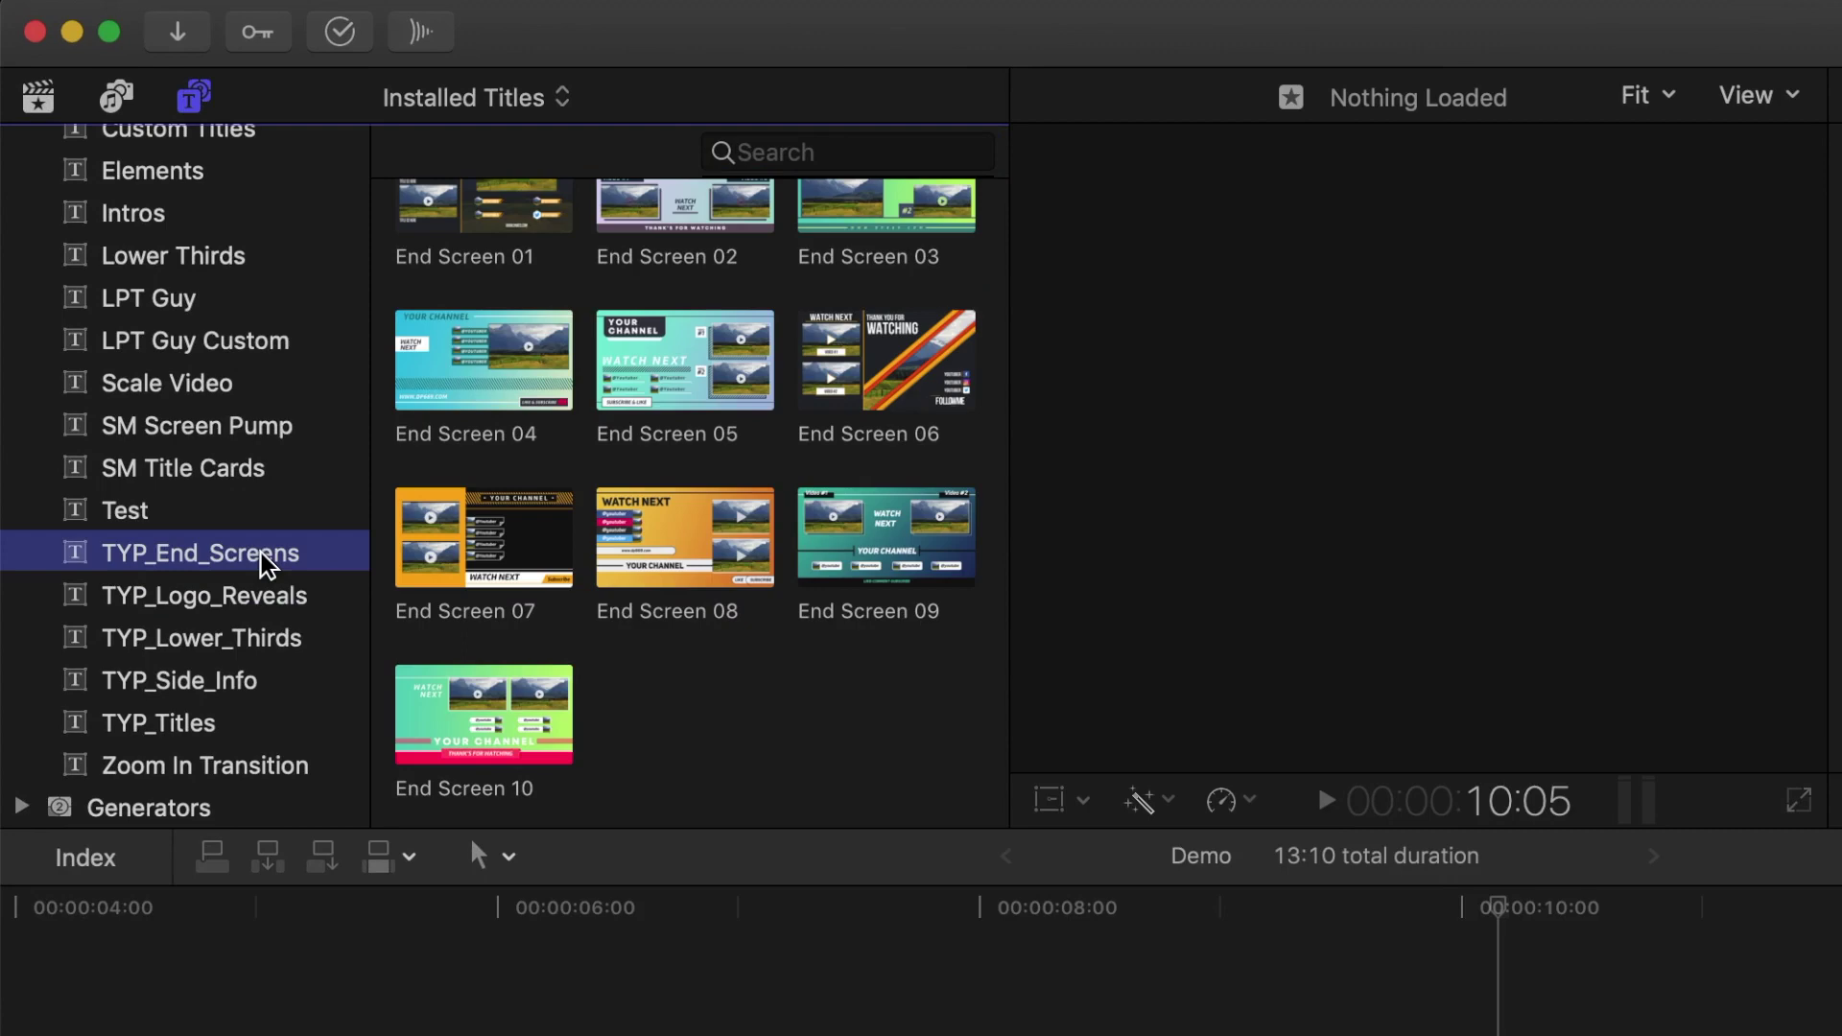
pyautogui.scroll(1, 521, 580)
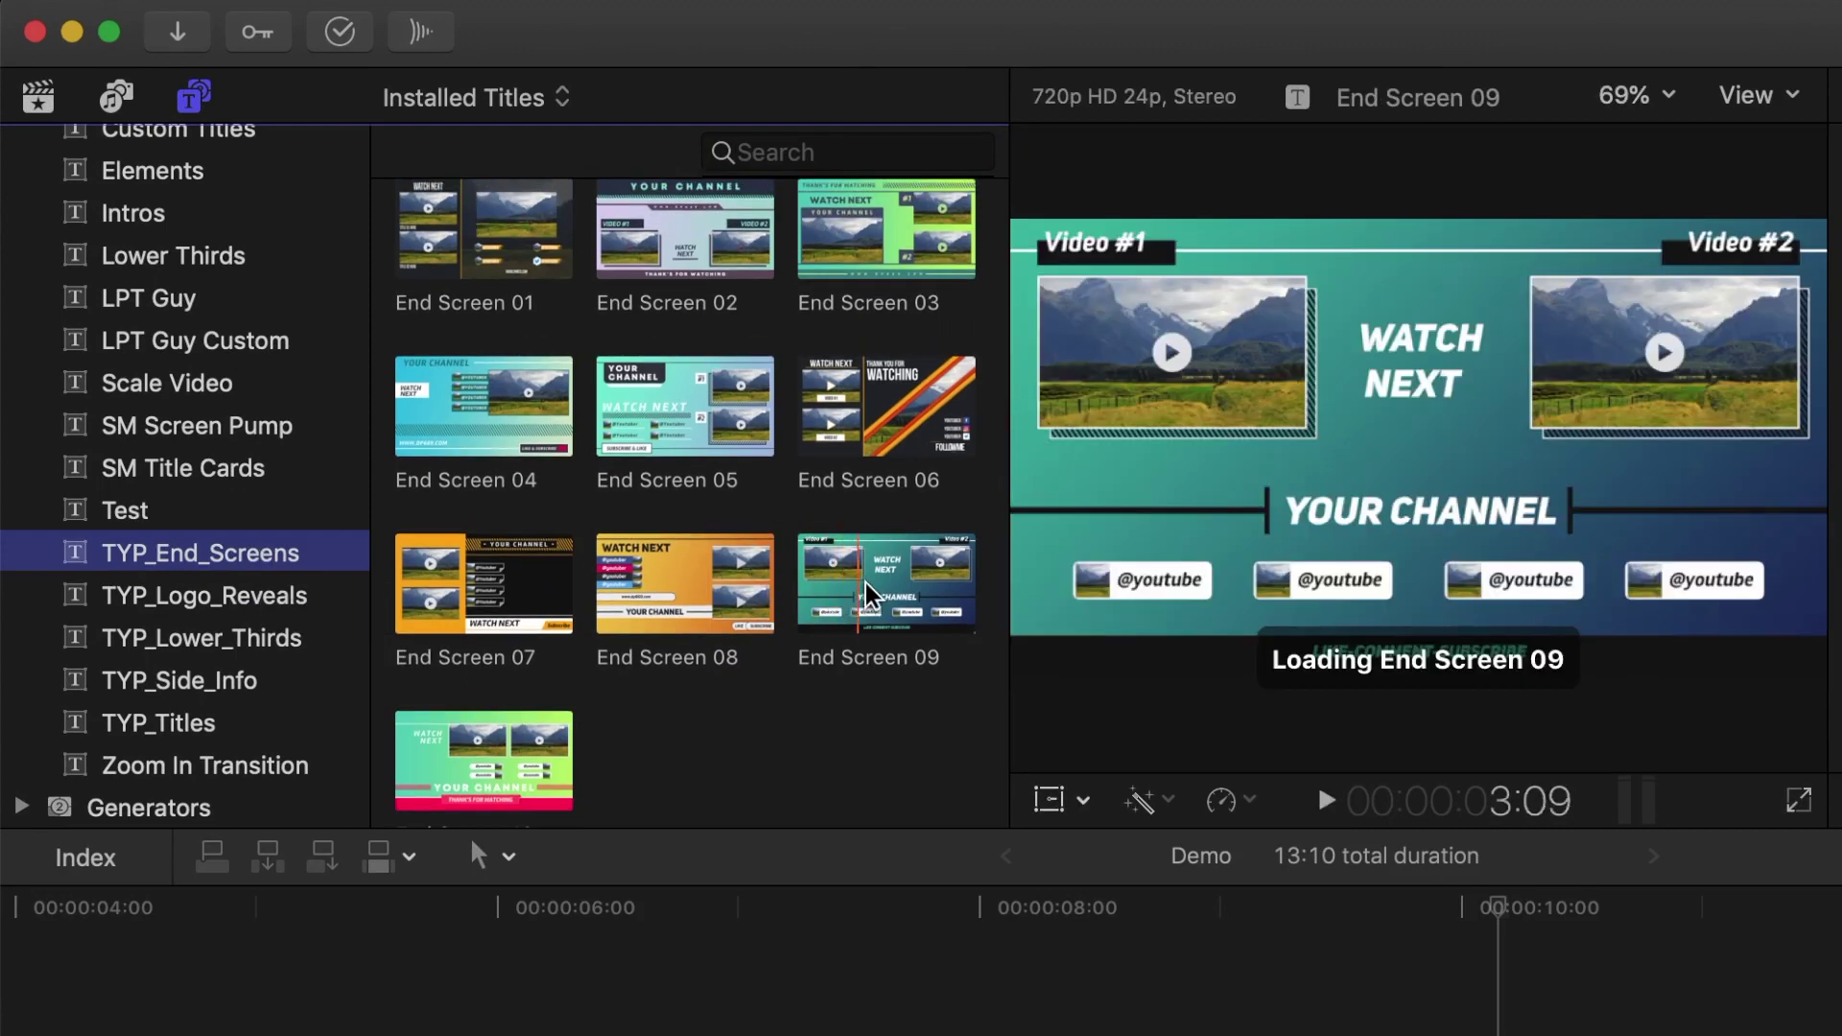
pyautogui.click(857, 592)
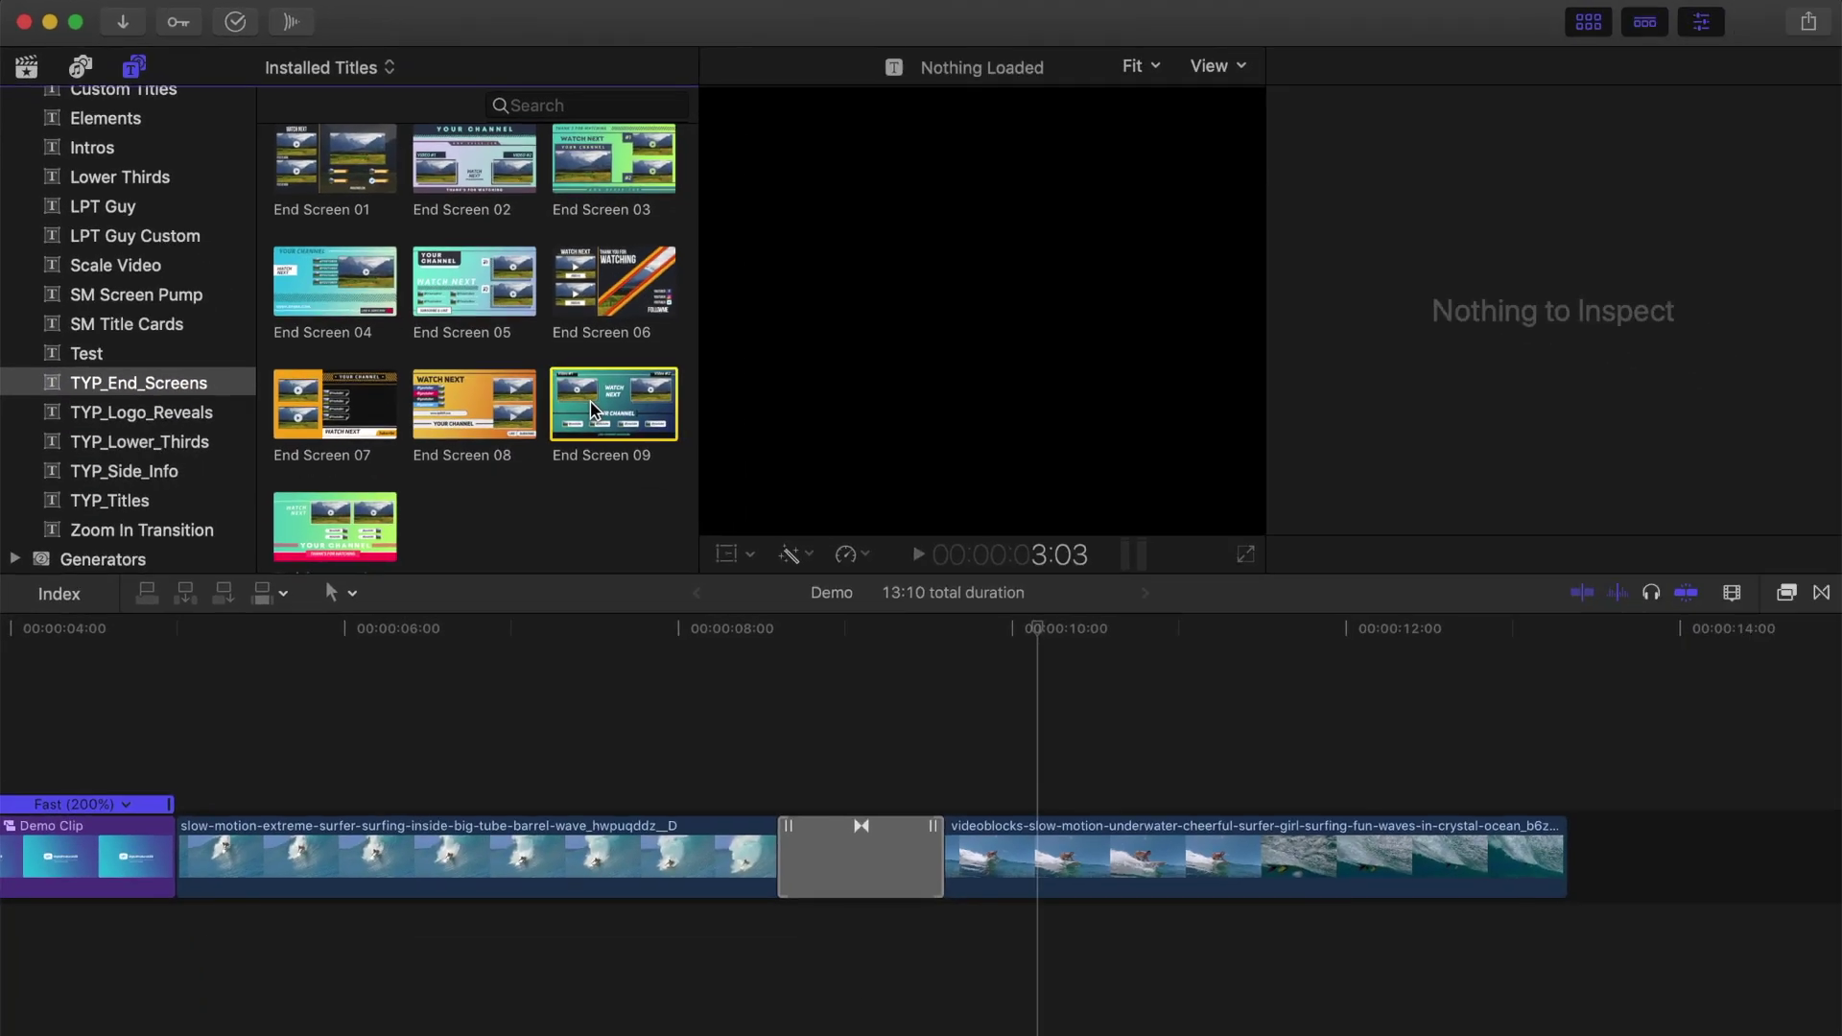
# Step: Append End Screen 09 and set Gradient A to Cayenne, Gradient B to Tin, Text 4 to Cayenne
pyautogui.press('e')
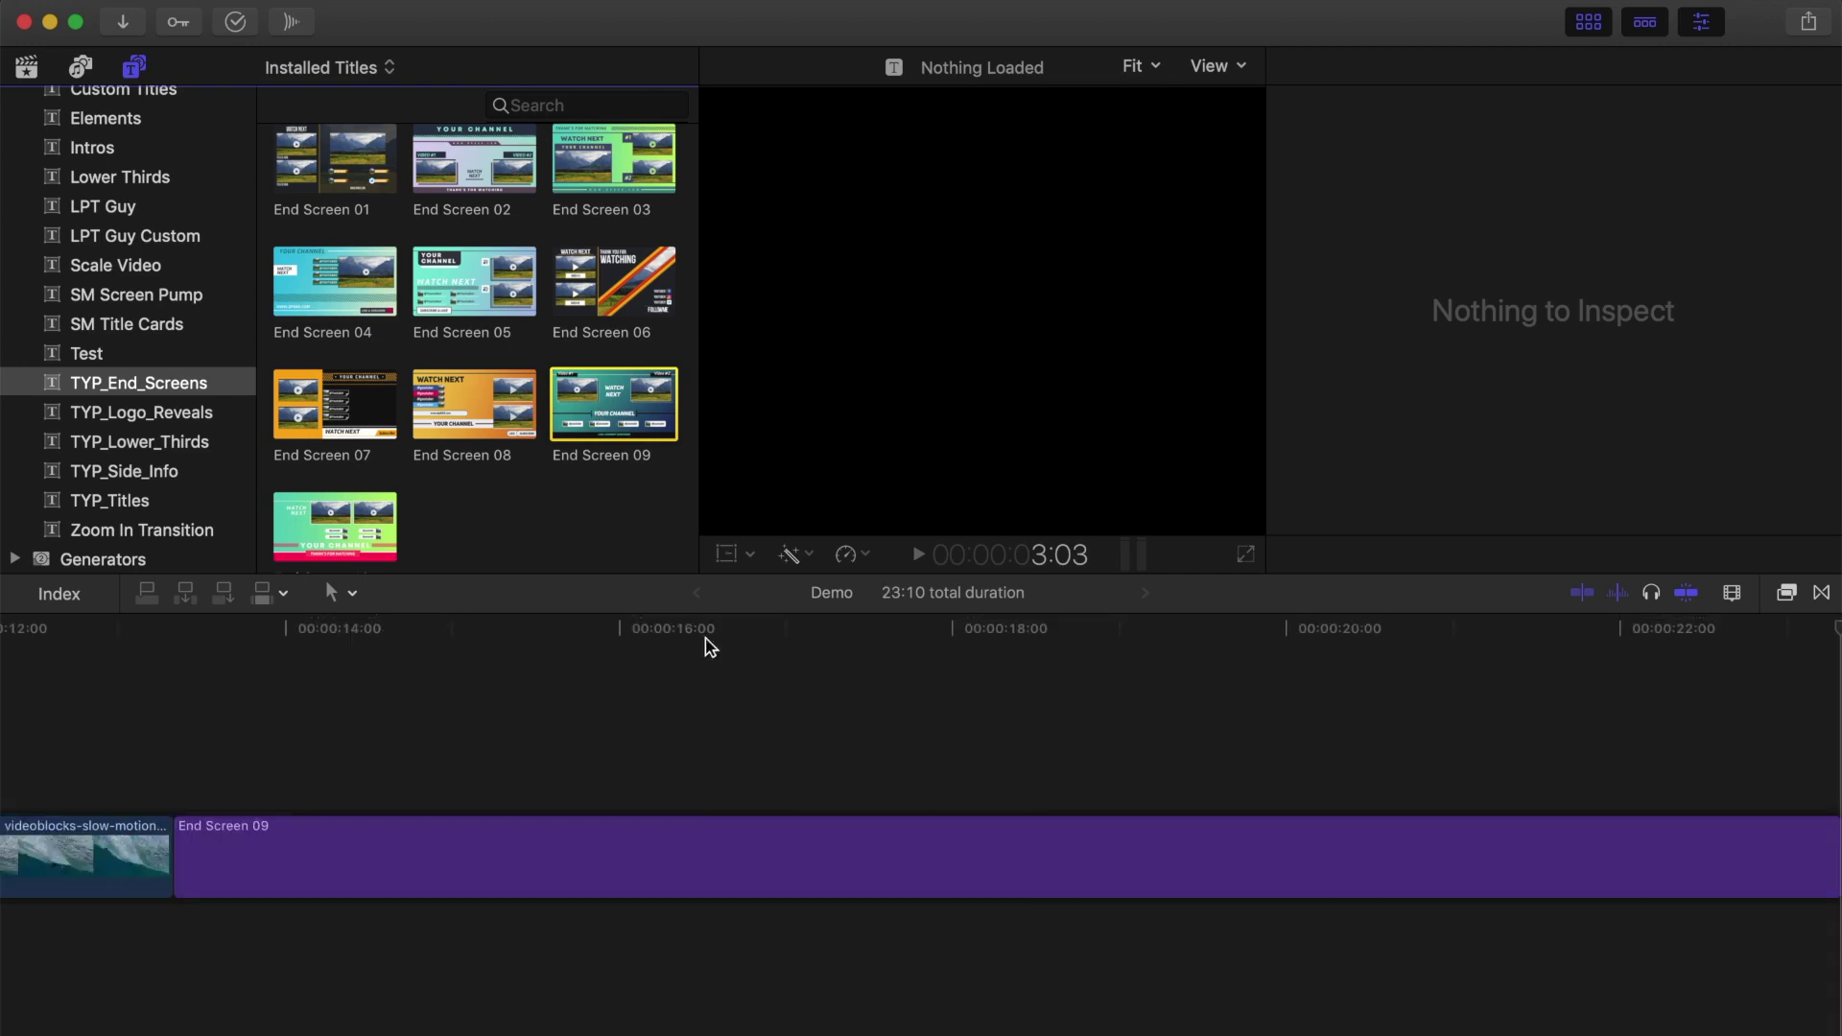
pyautogui.click(659, 853)
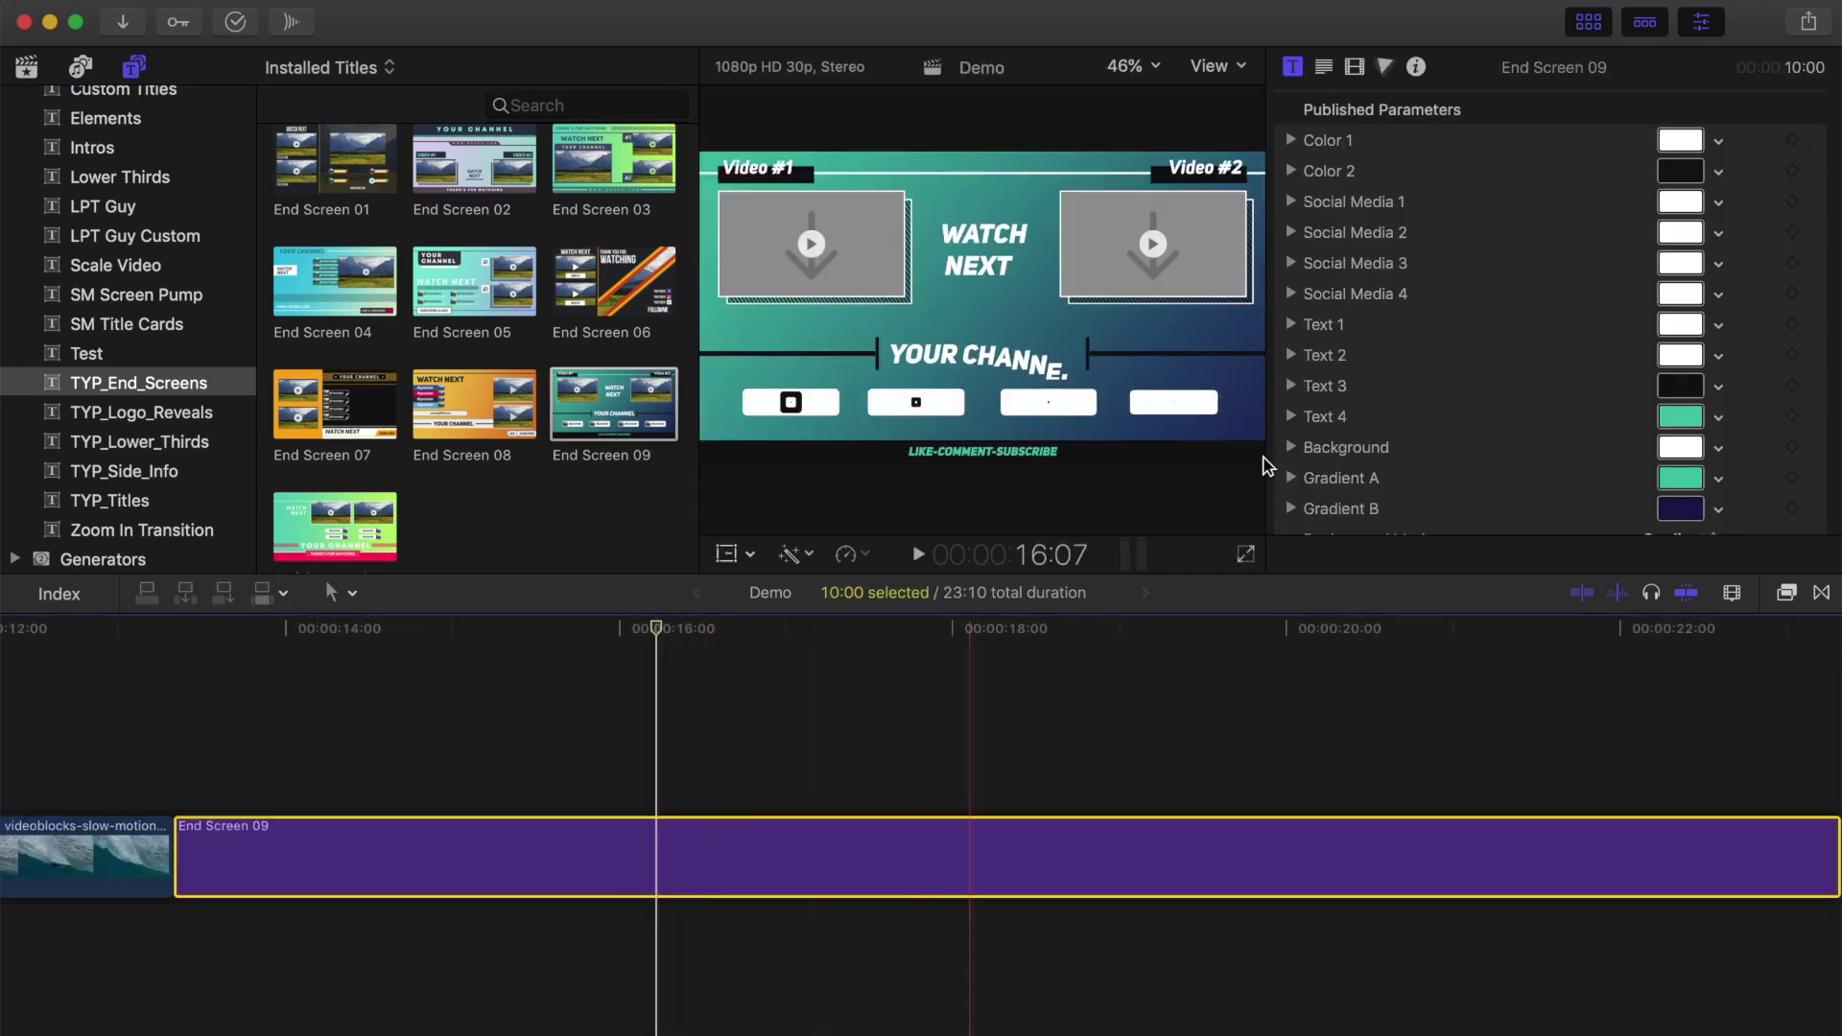
pyautogui.click(1692, 483)
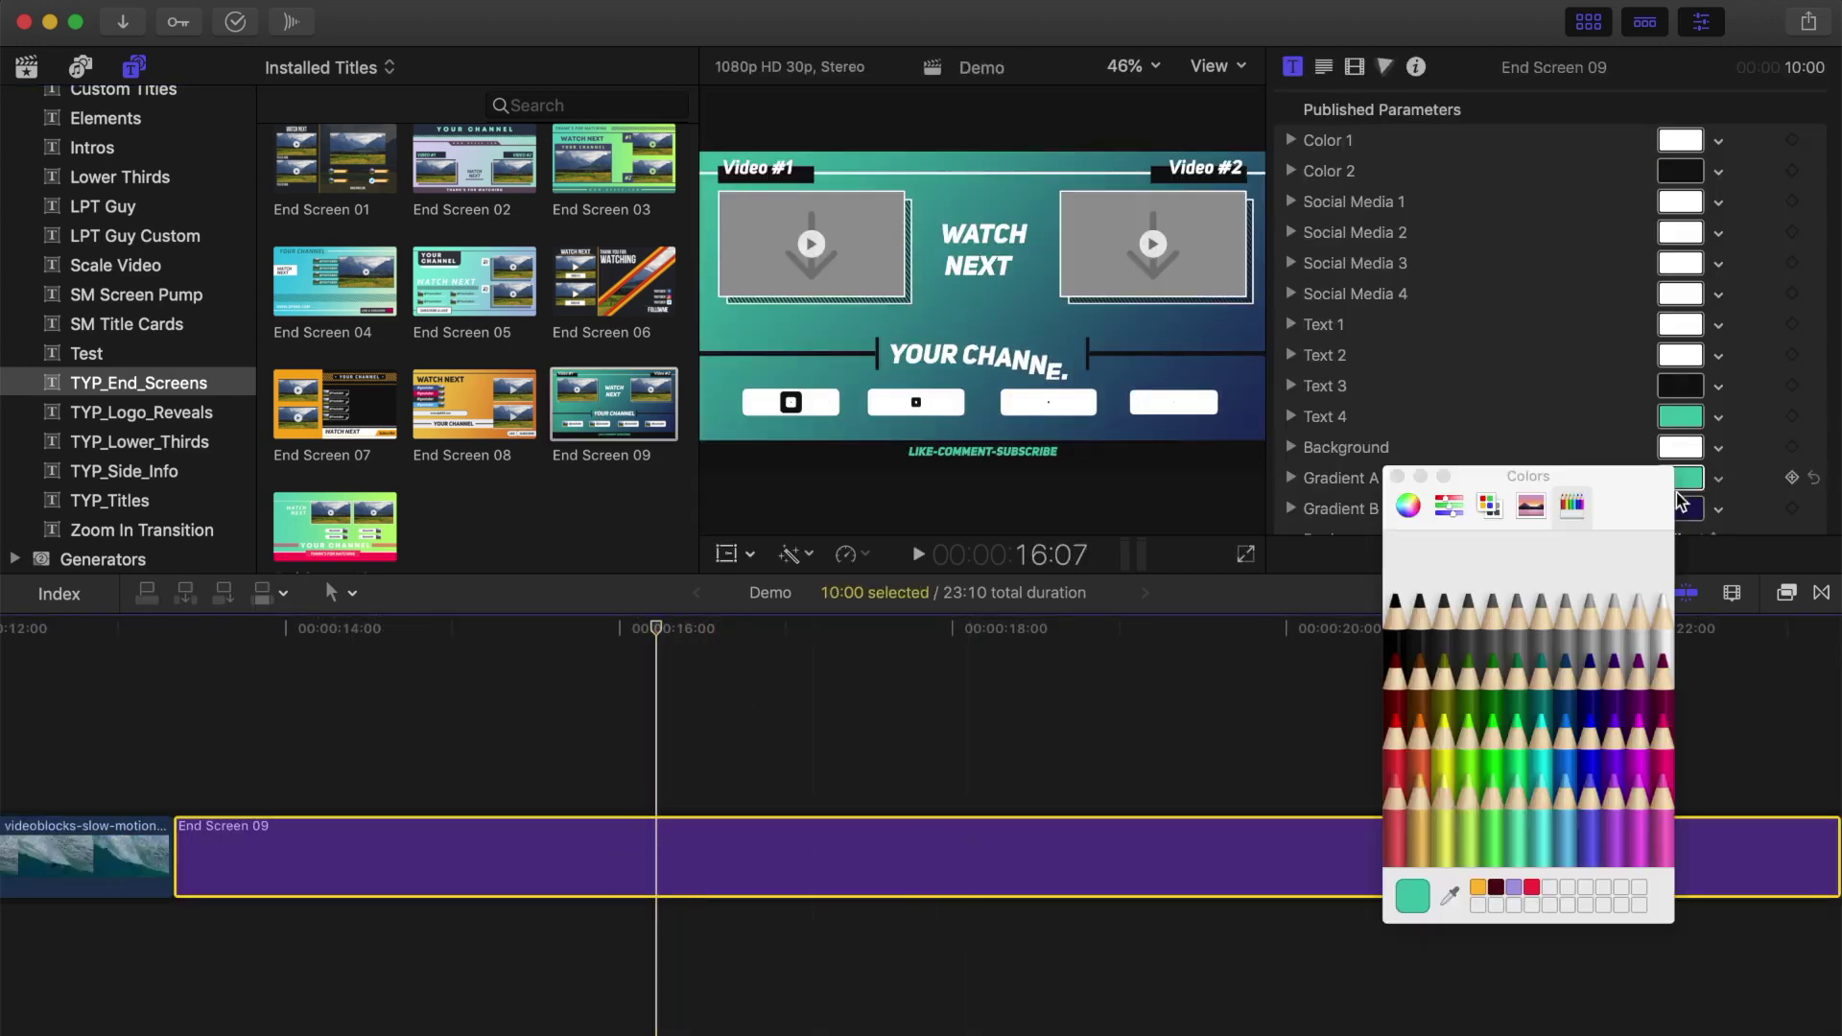
pyautogui.click(1397, 686)
pyautogui.click(1688, 509)
pyautogui.click(1518, 628)
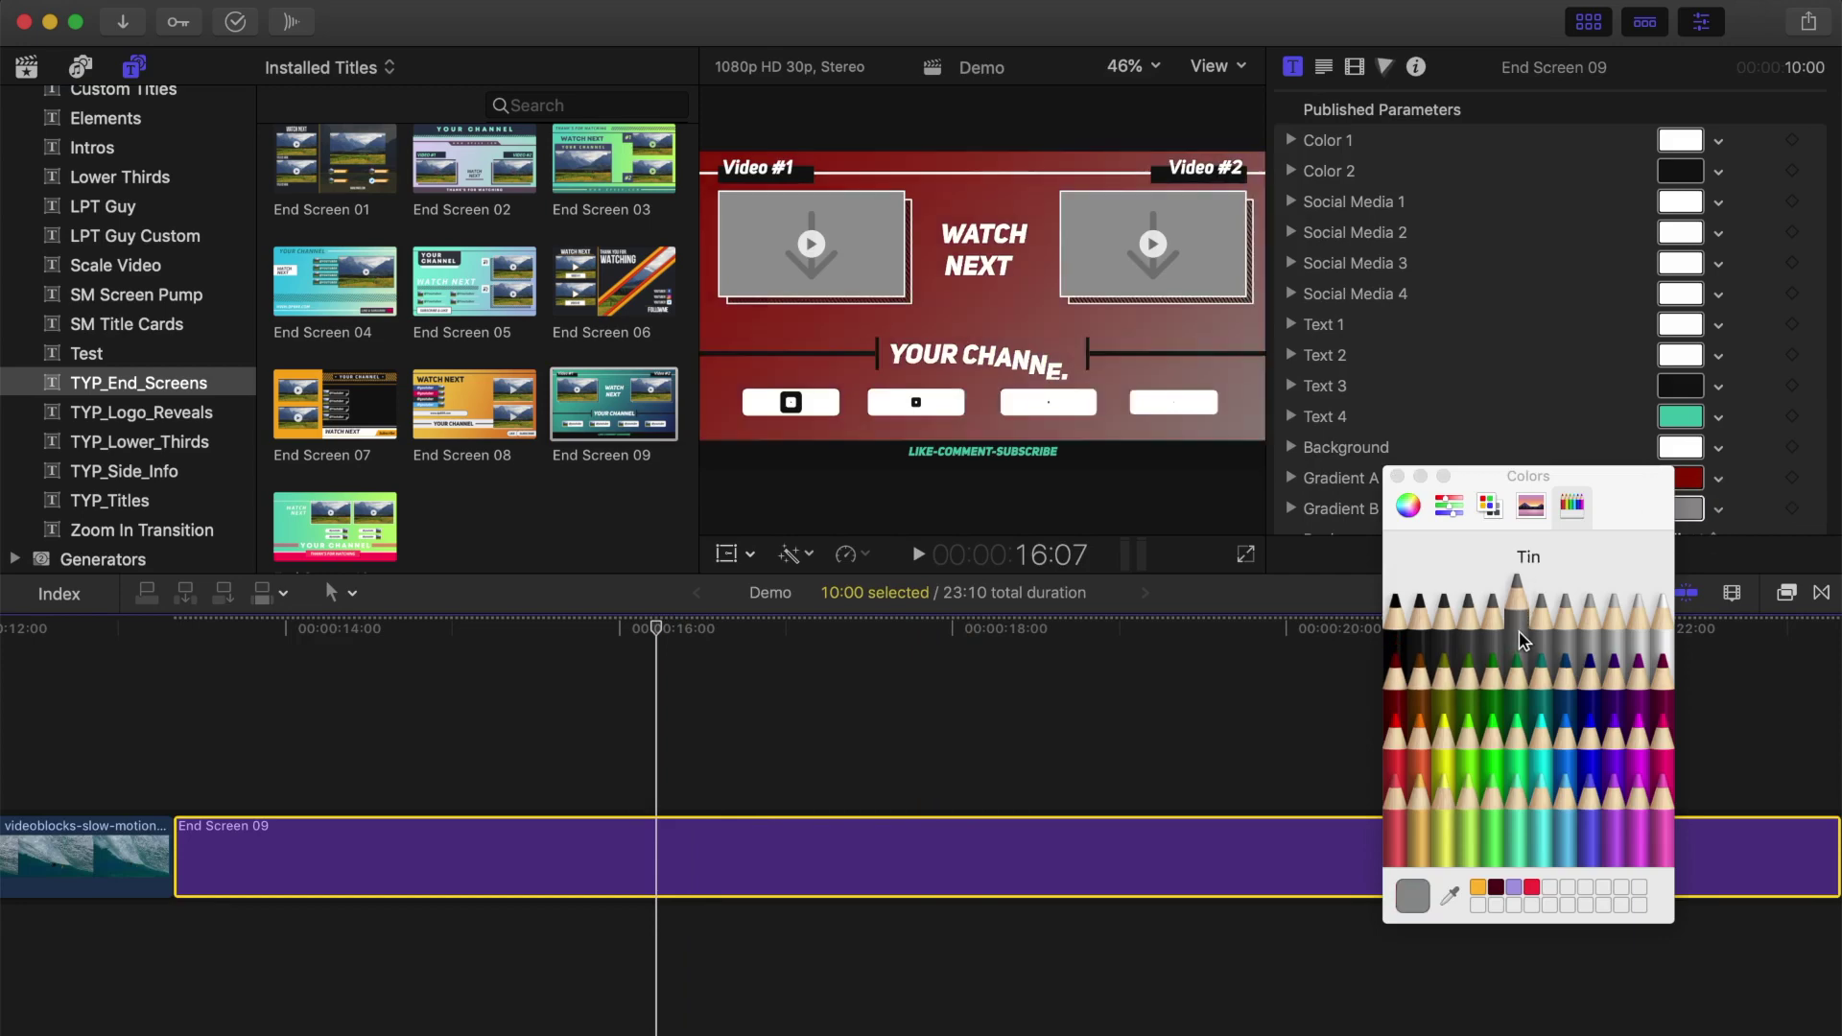
pyautogui.click(1679, 422)
pyautogui.click(1397, 683)
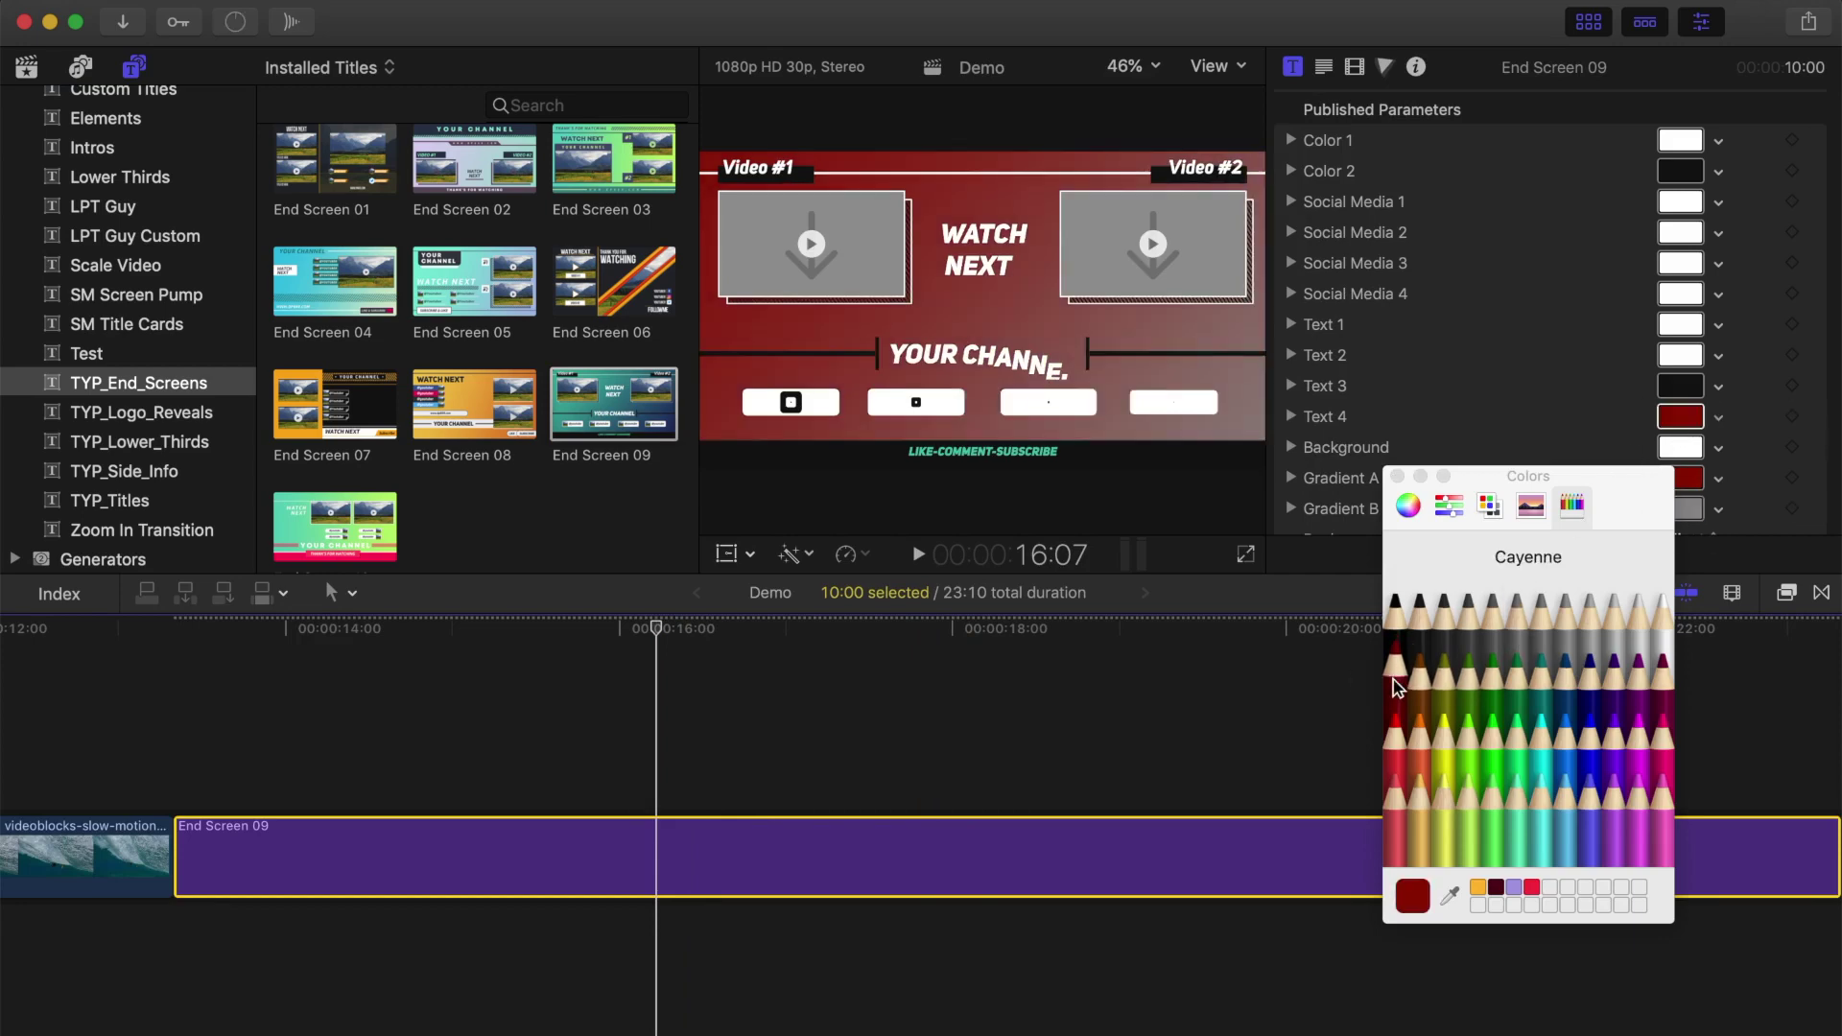
pyautogui.click(1396, 477)
# Step: Move the playhead to 18:09 and set Amount Social Media to 2 Accounts
pyautogui.scroll(-5, 1506, 383)
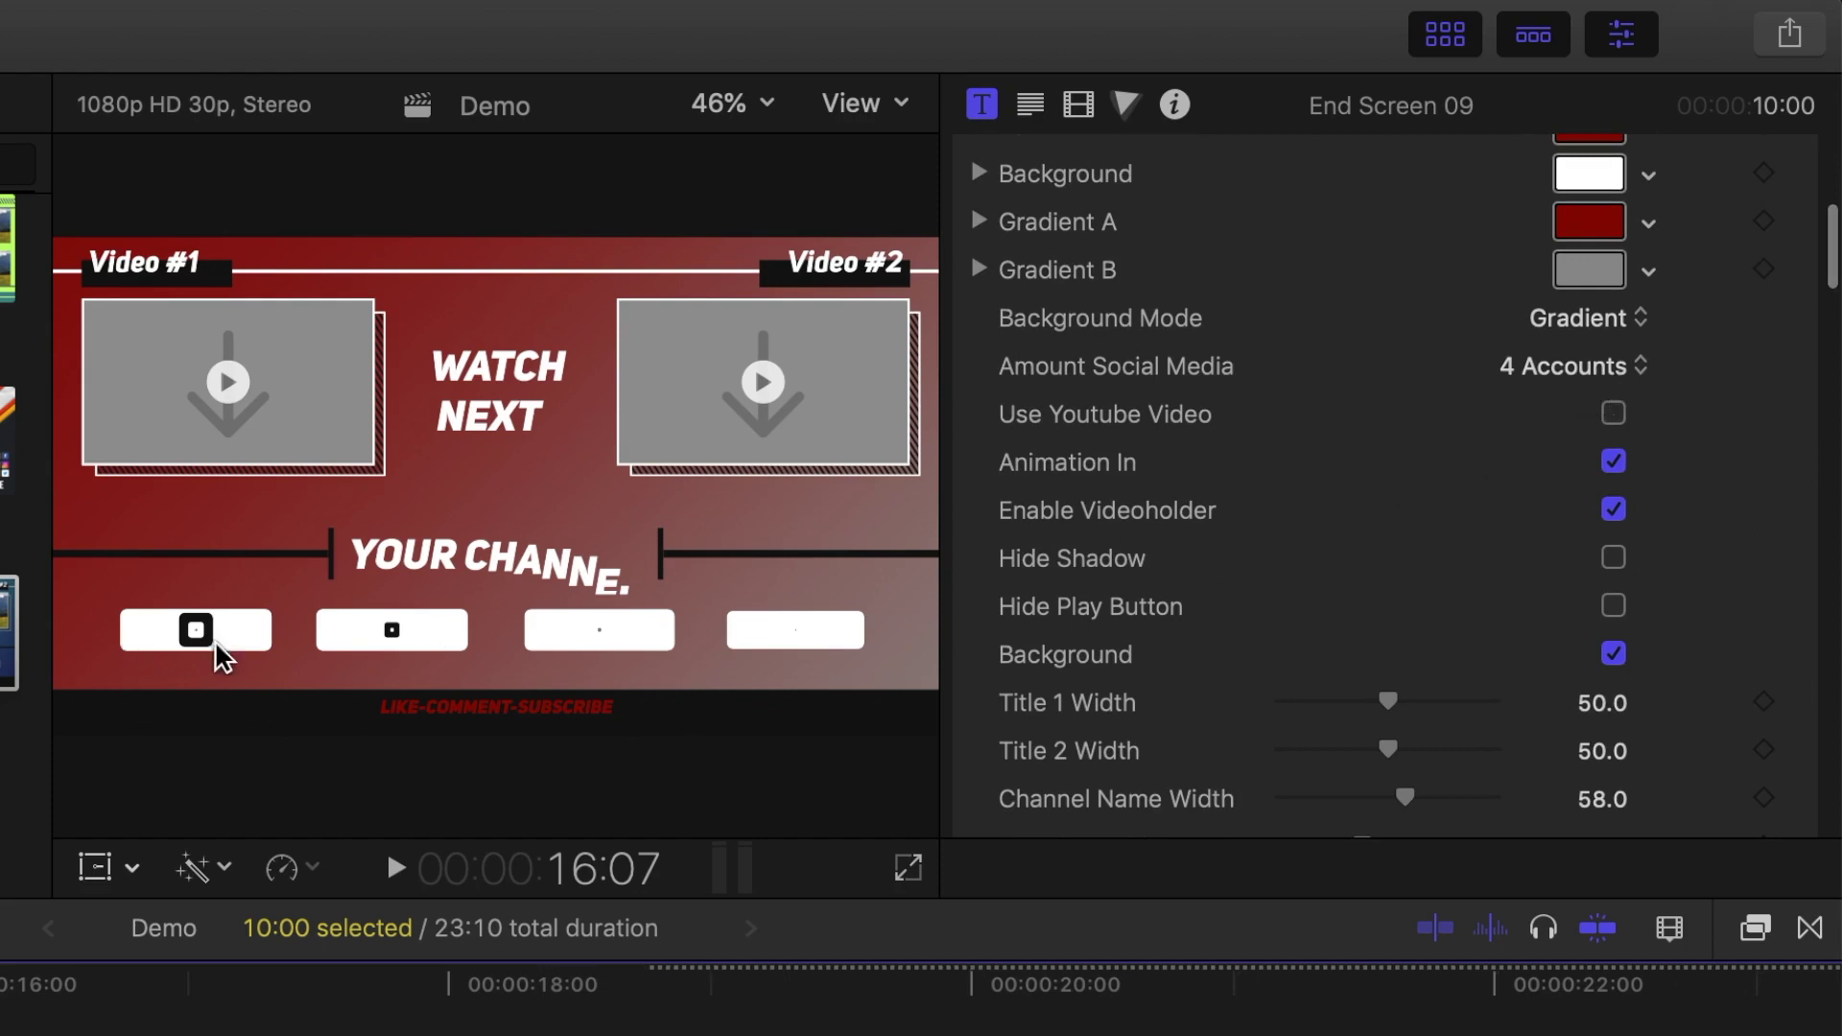
pyautogui.moveTo(5, 998); pyautogui.dragTo(531, 1017)
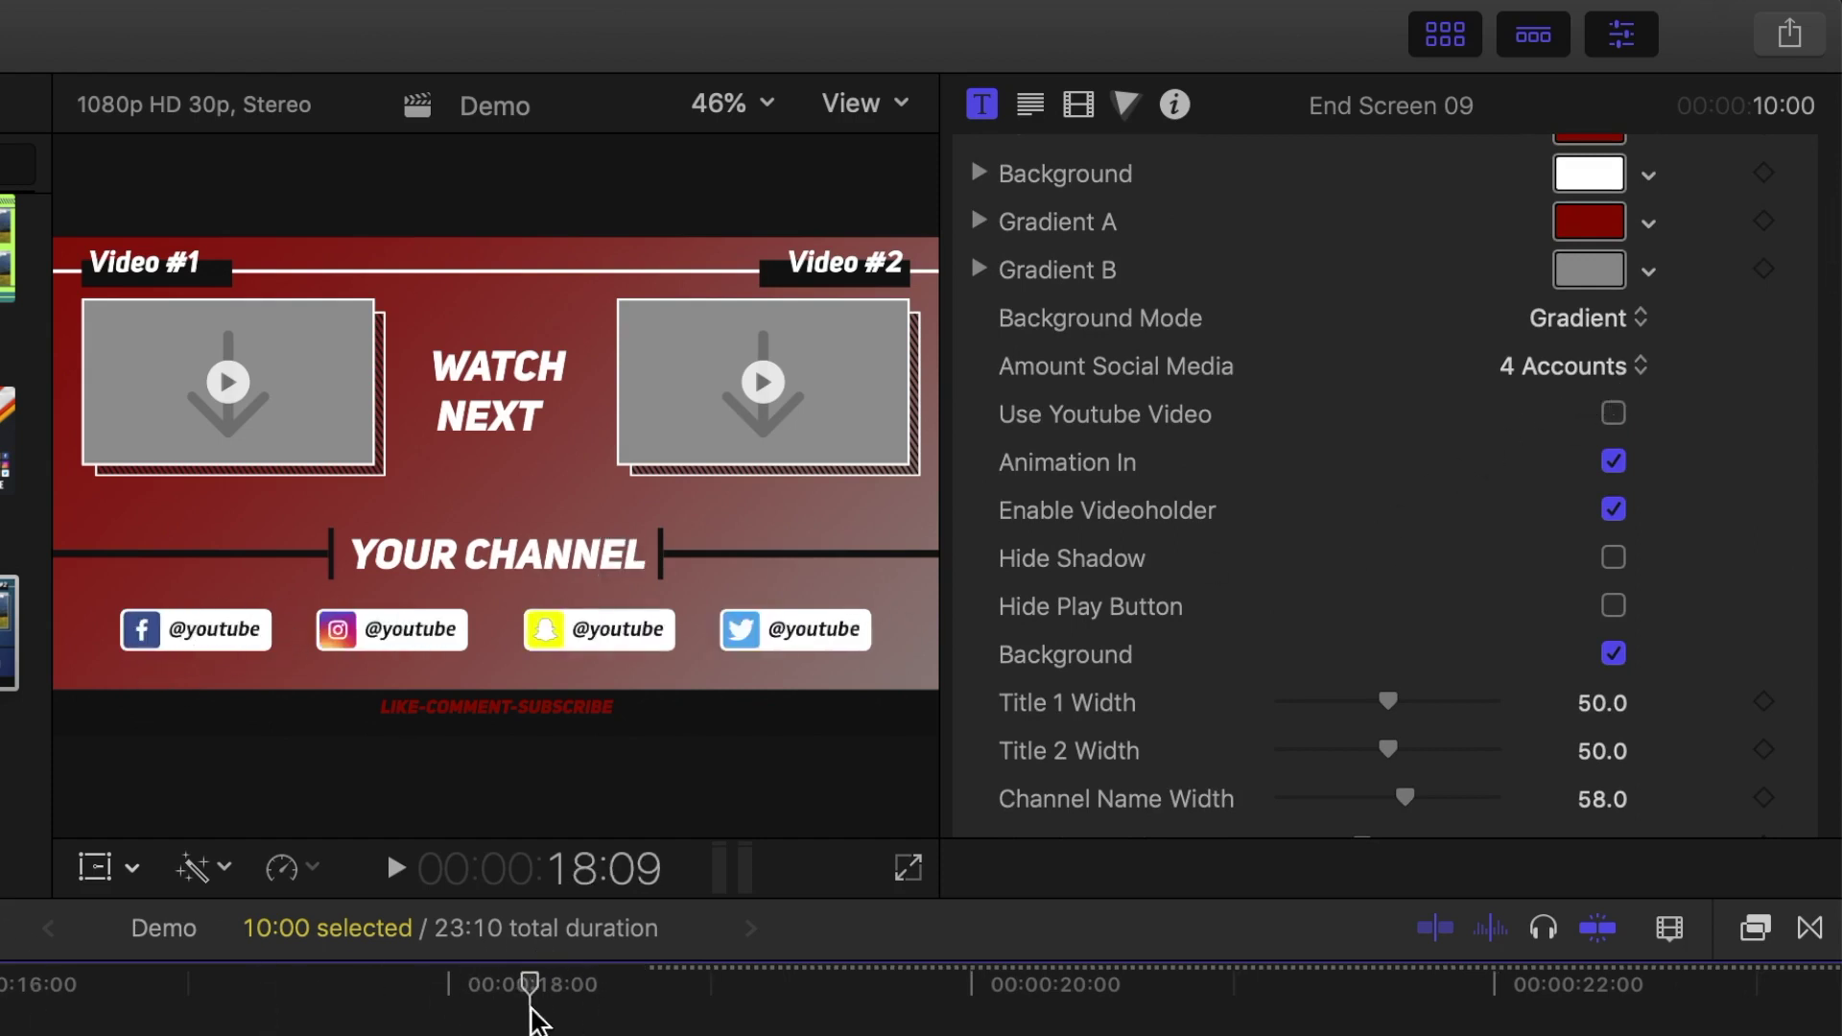
pyautogui.click(1640, 366)
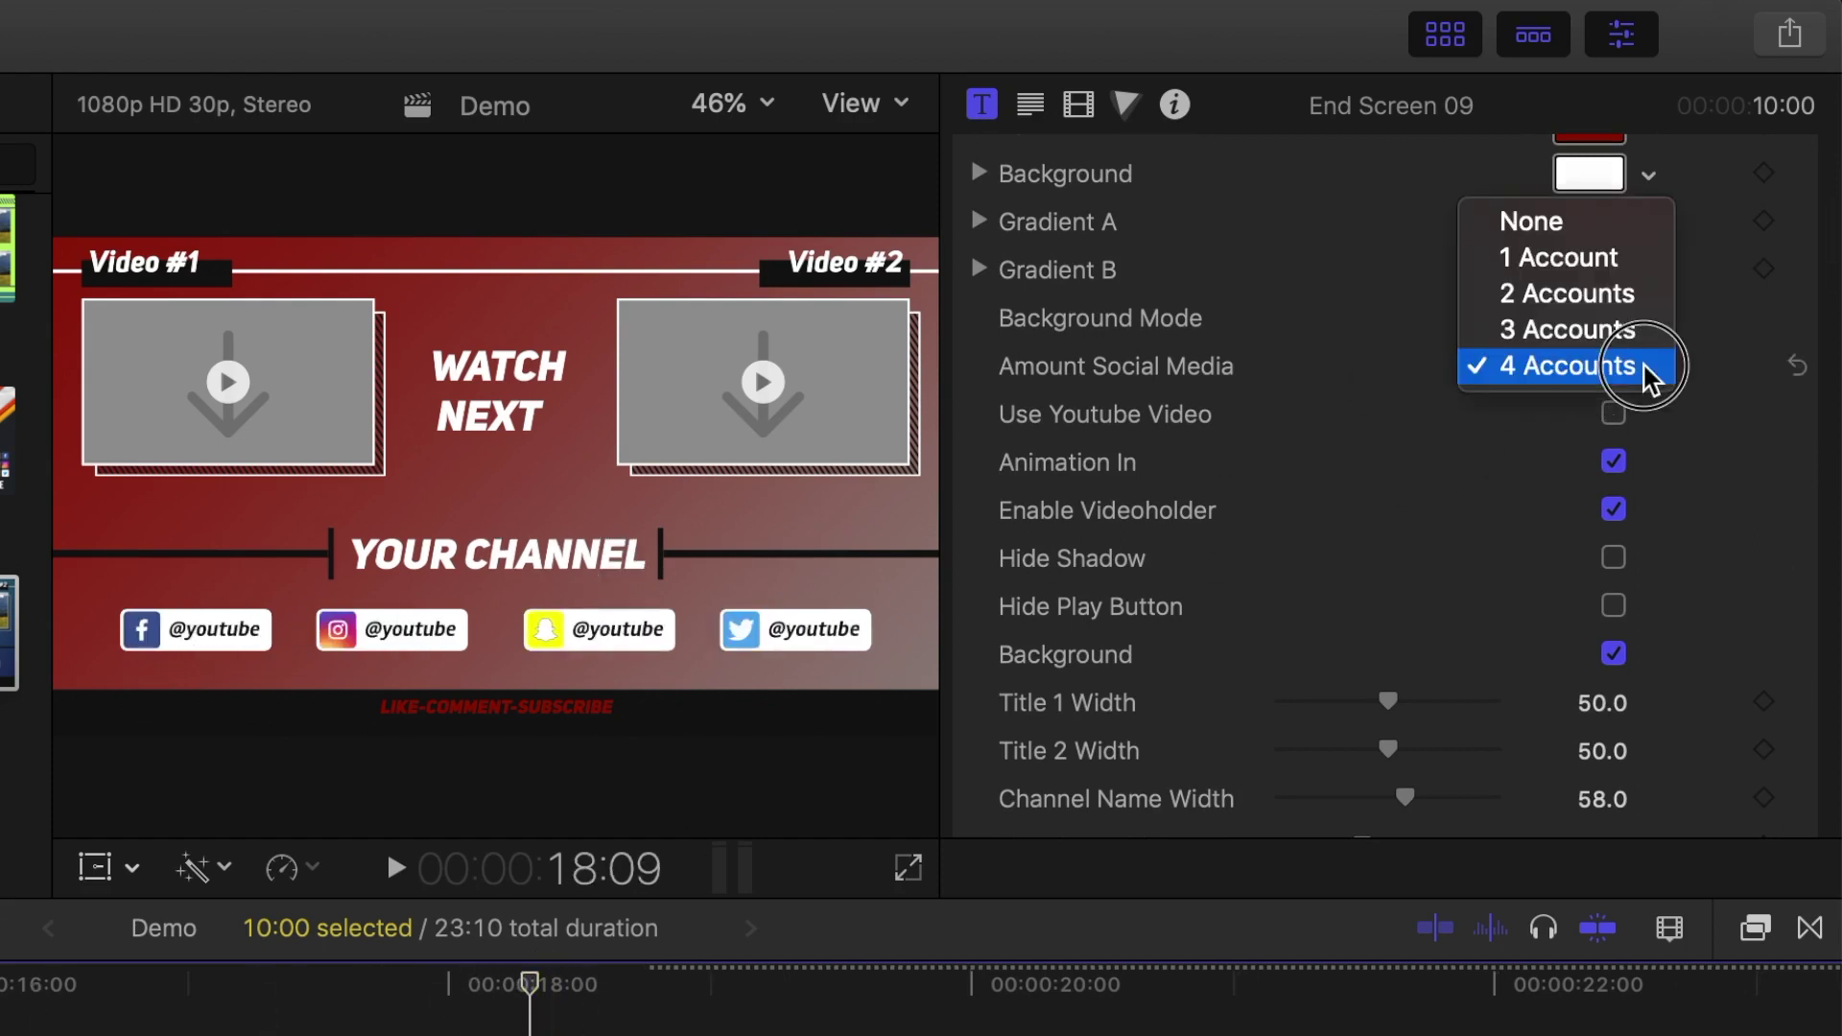
pyautogui.click(1628, 298)
# Step: Replace the Social Media 1 and 2 handles with the creator's name
pyautogui.scroll(-10, 1516, 416)
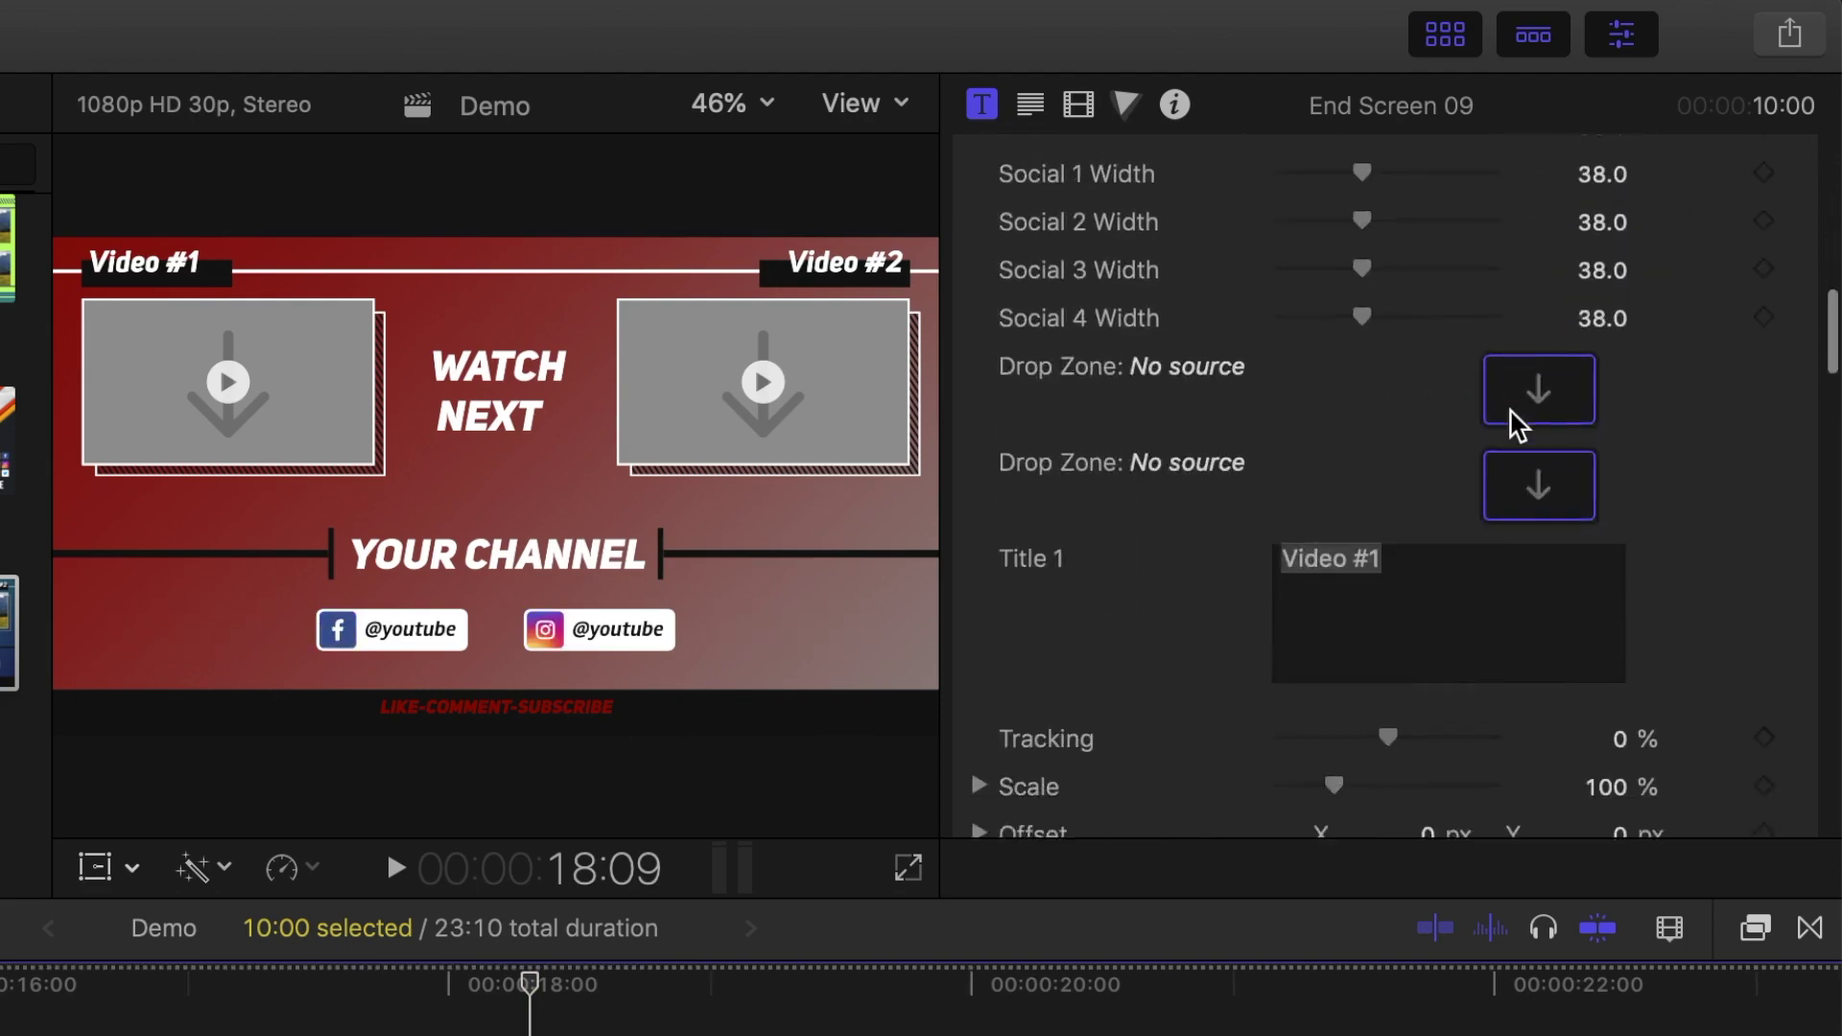
pyautogui.scroll(-15, 1693, 361)
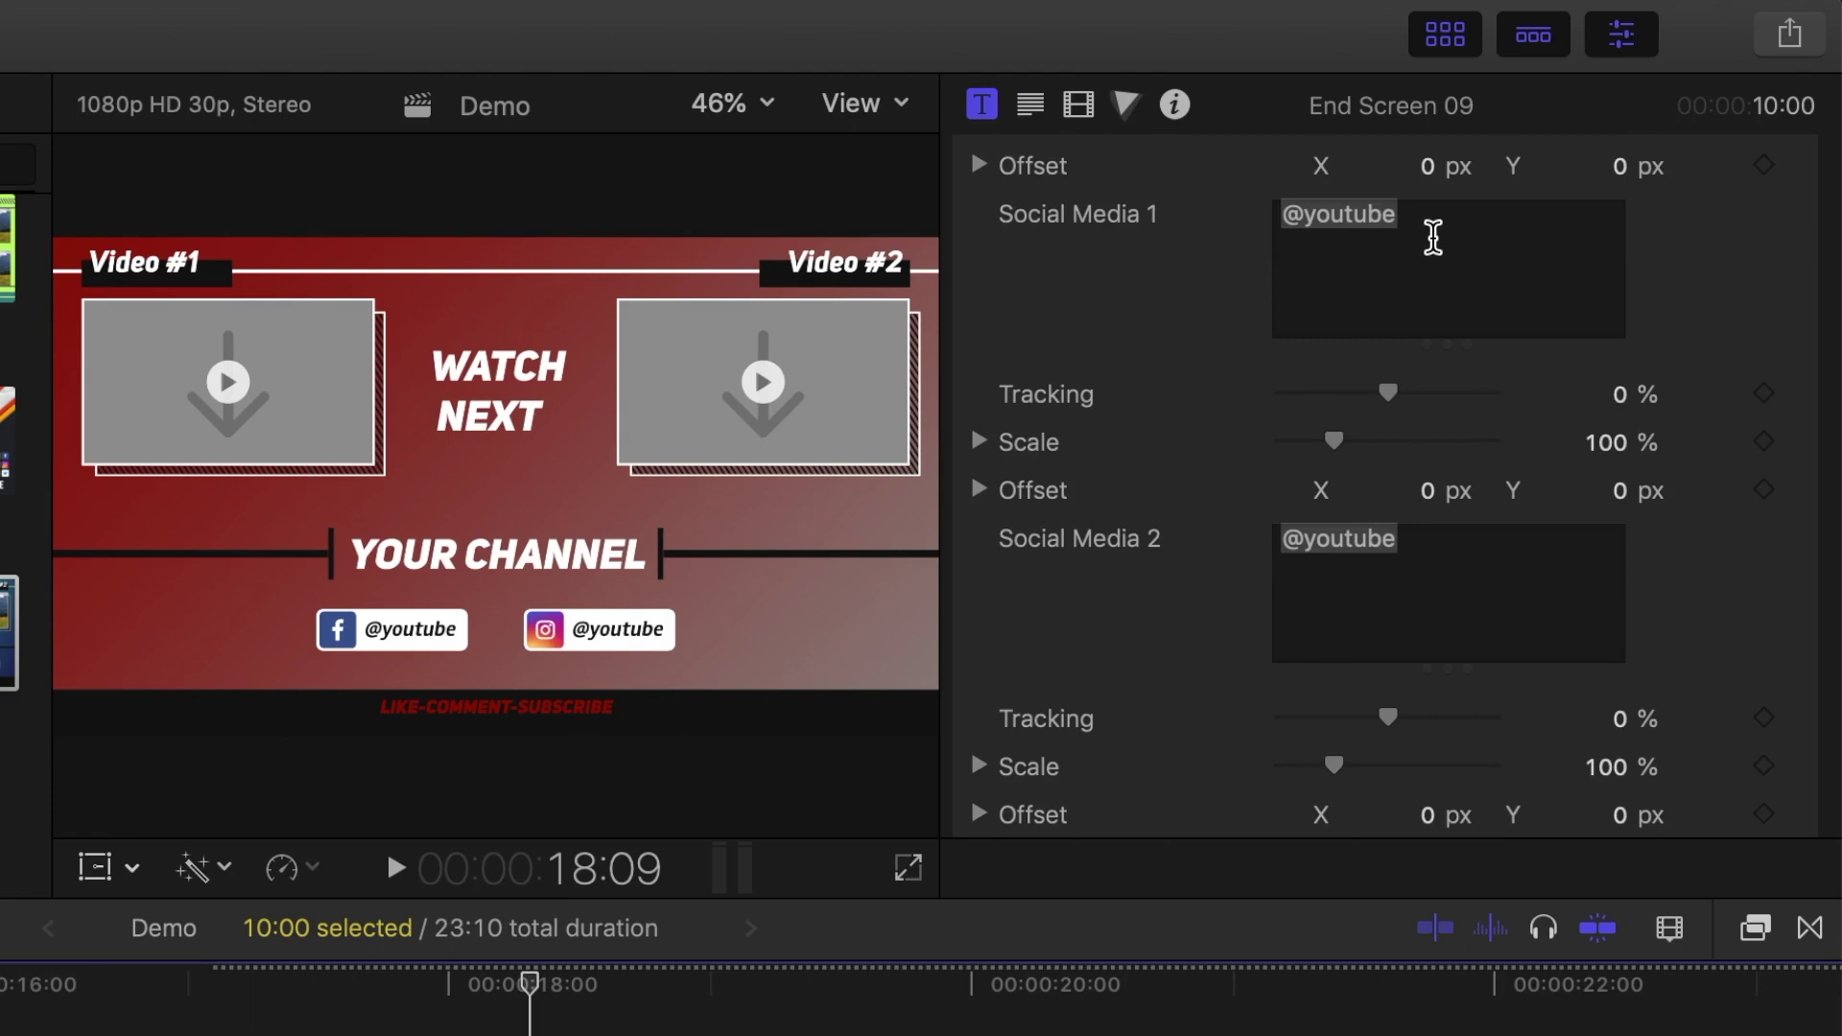
pyautogui.click(1273, 217)
pyautogui.write('Serge M')
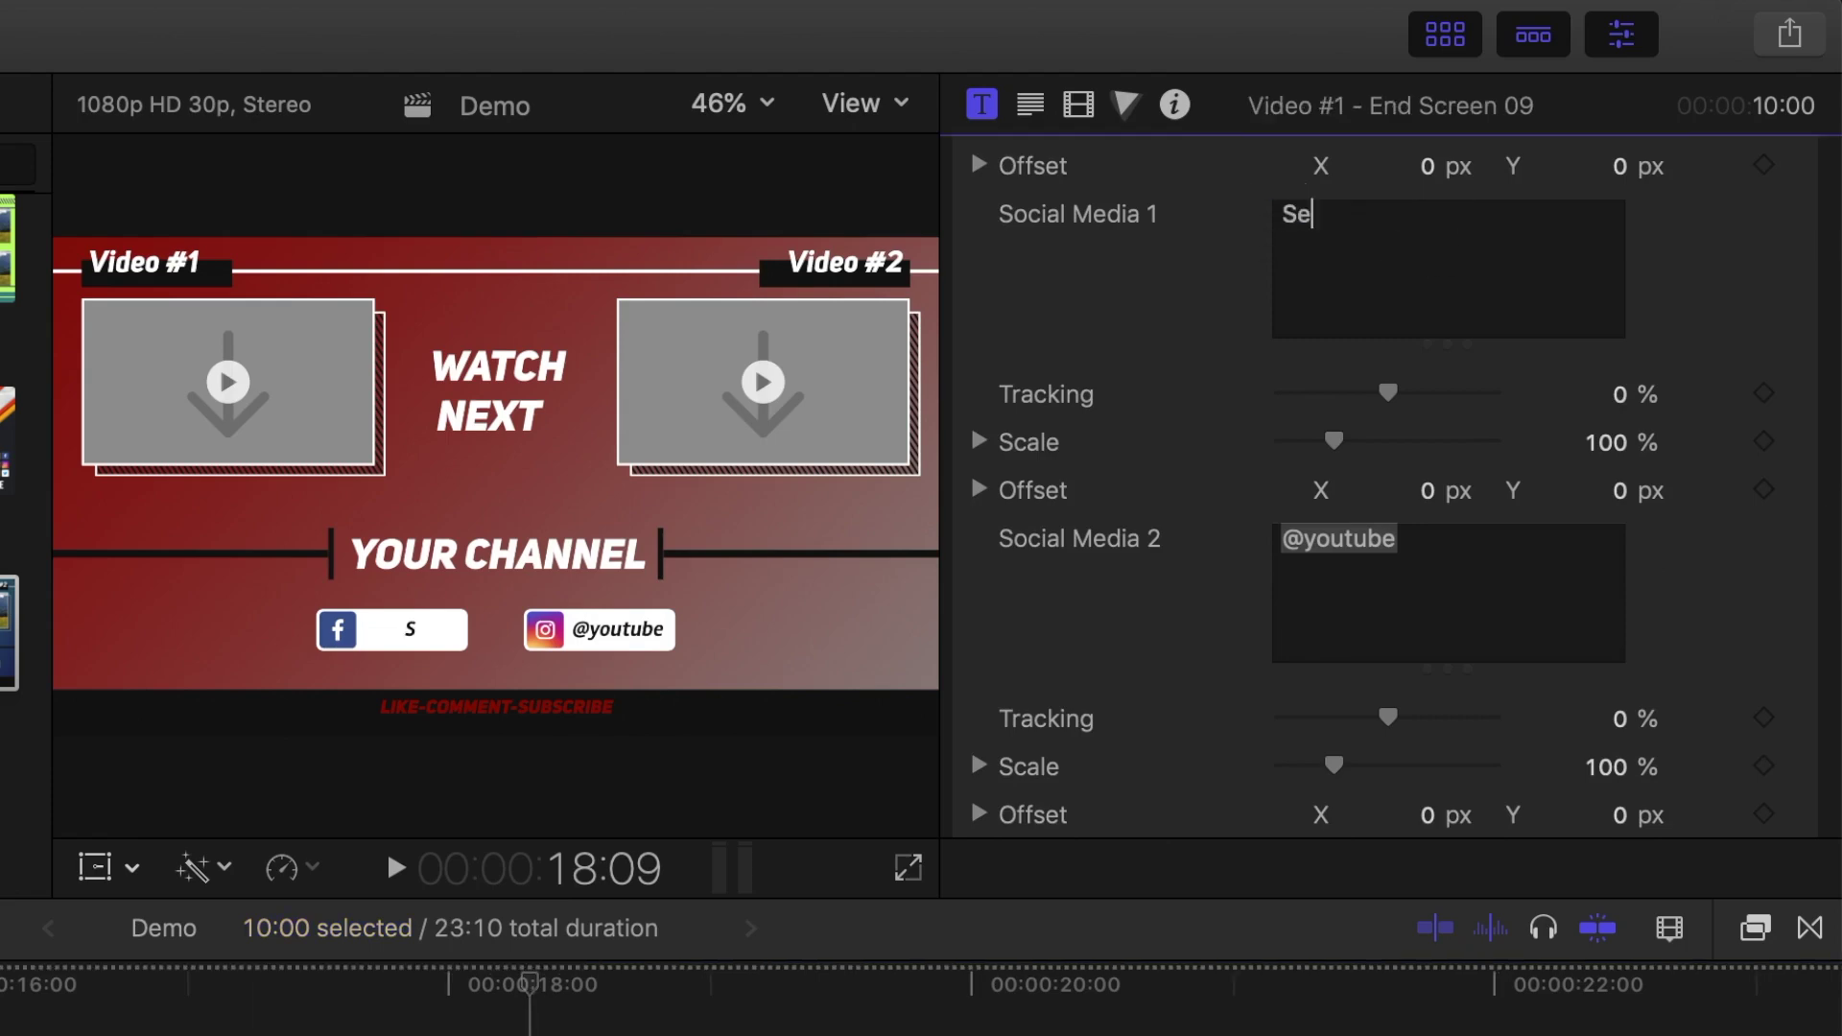
pyautogui.click(1446, 559)
pyautogui.write('Serge M')
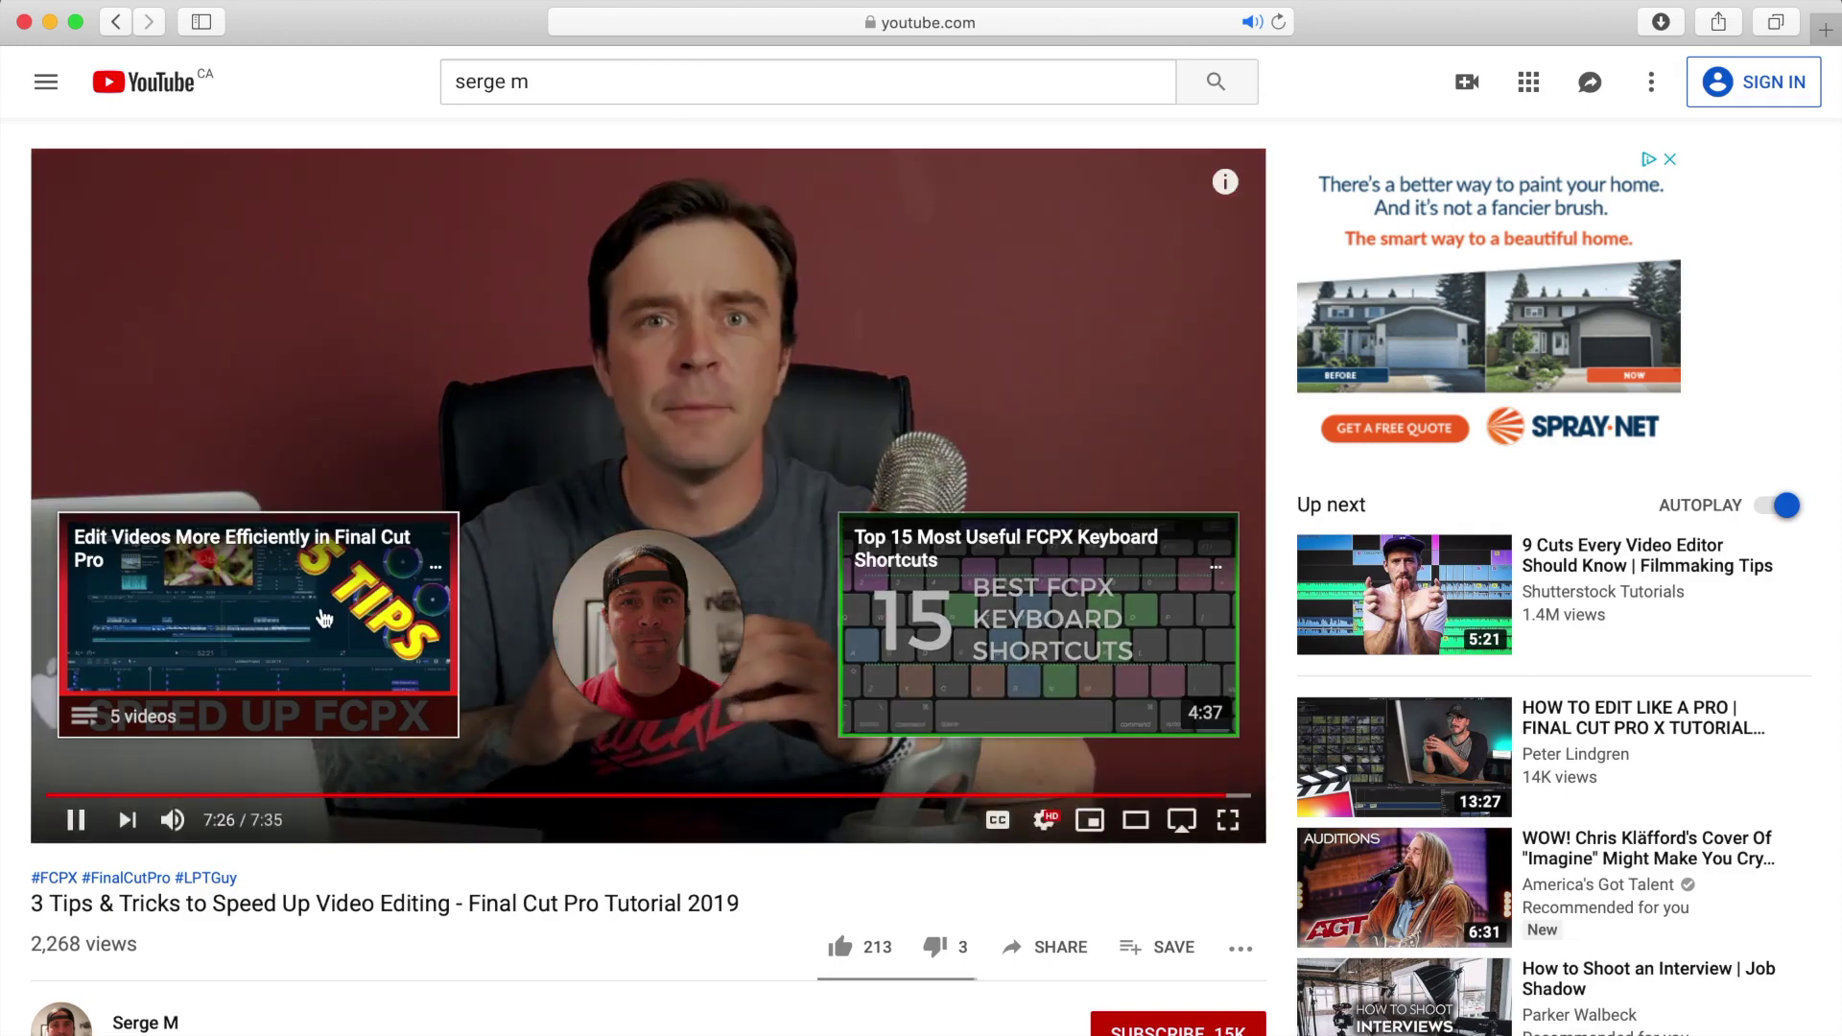
# Step: Let the YouTube video reach its end screen with two suggested-video cards and the channel avatar
pyautogui.moveTo(710, 678)
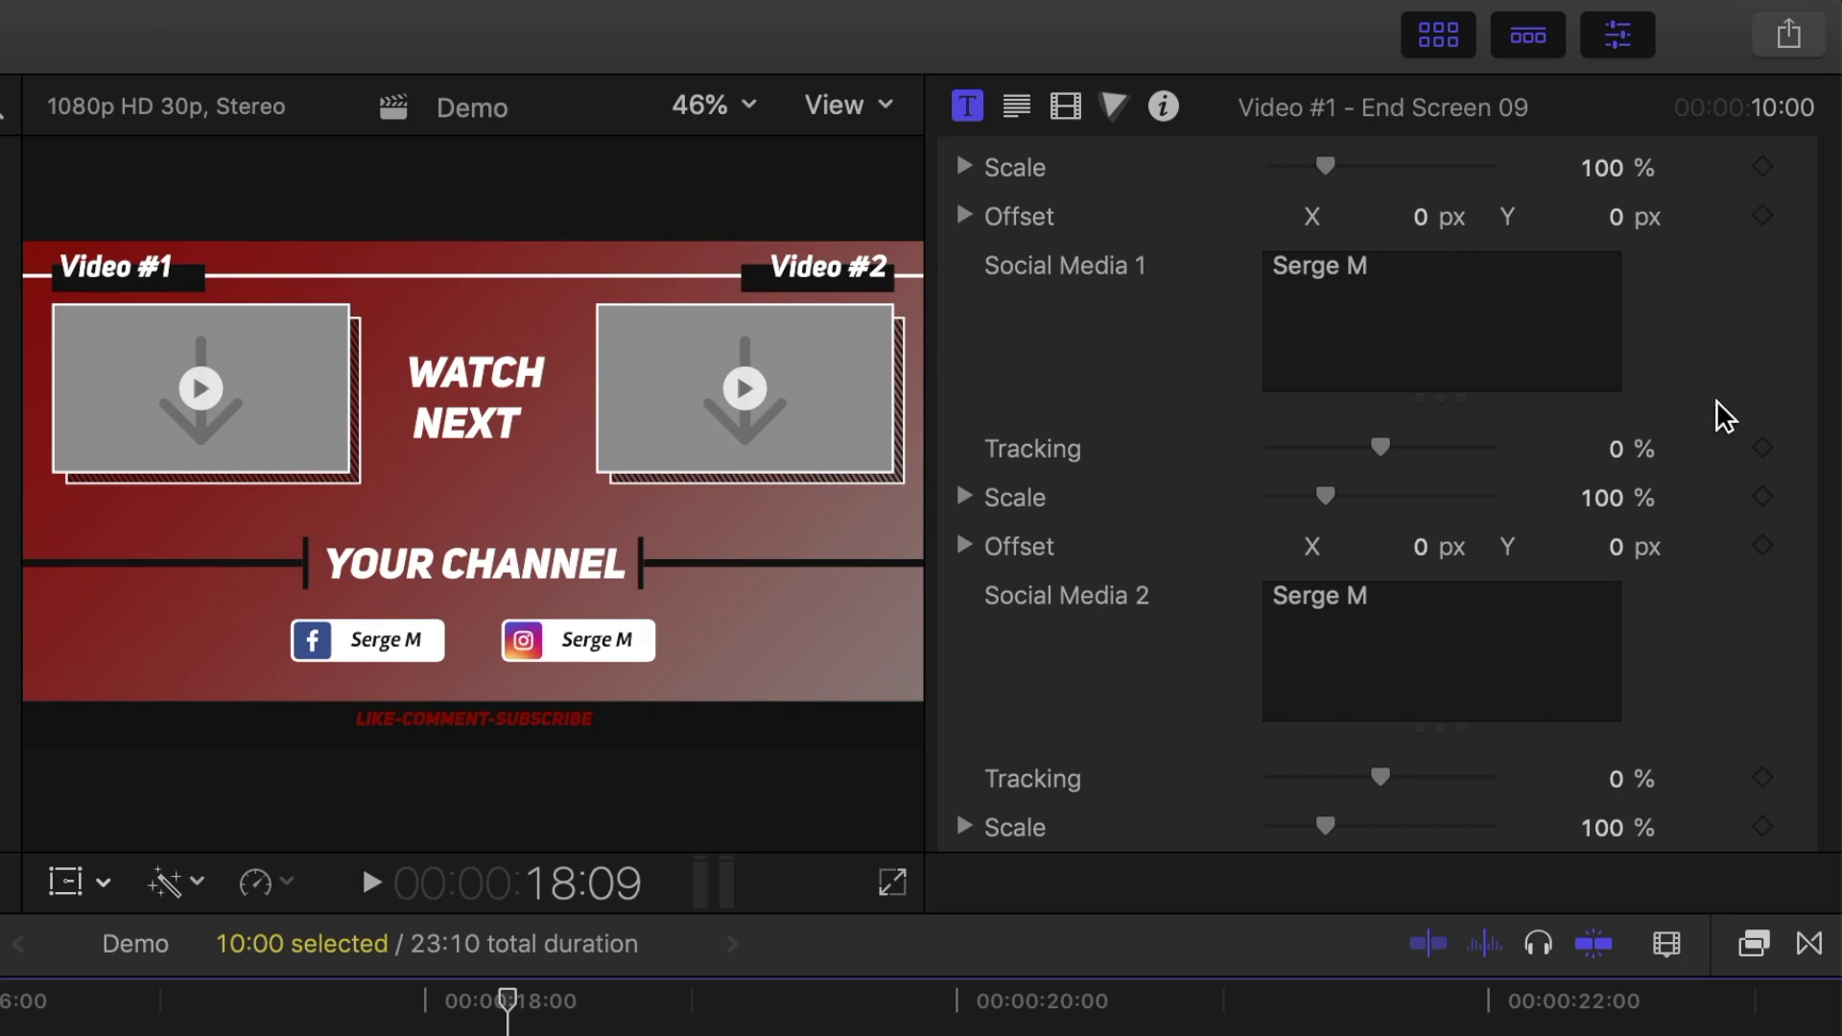
# Step: Fill the two video holders with the Clone Yourself and Camera Whip thumbnail clips
pyautogui.scroll(10, 1718, 400)
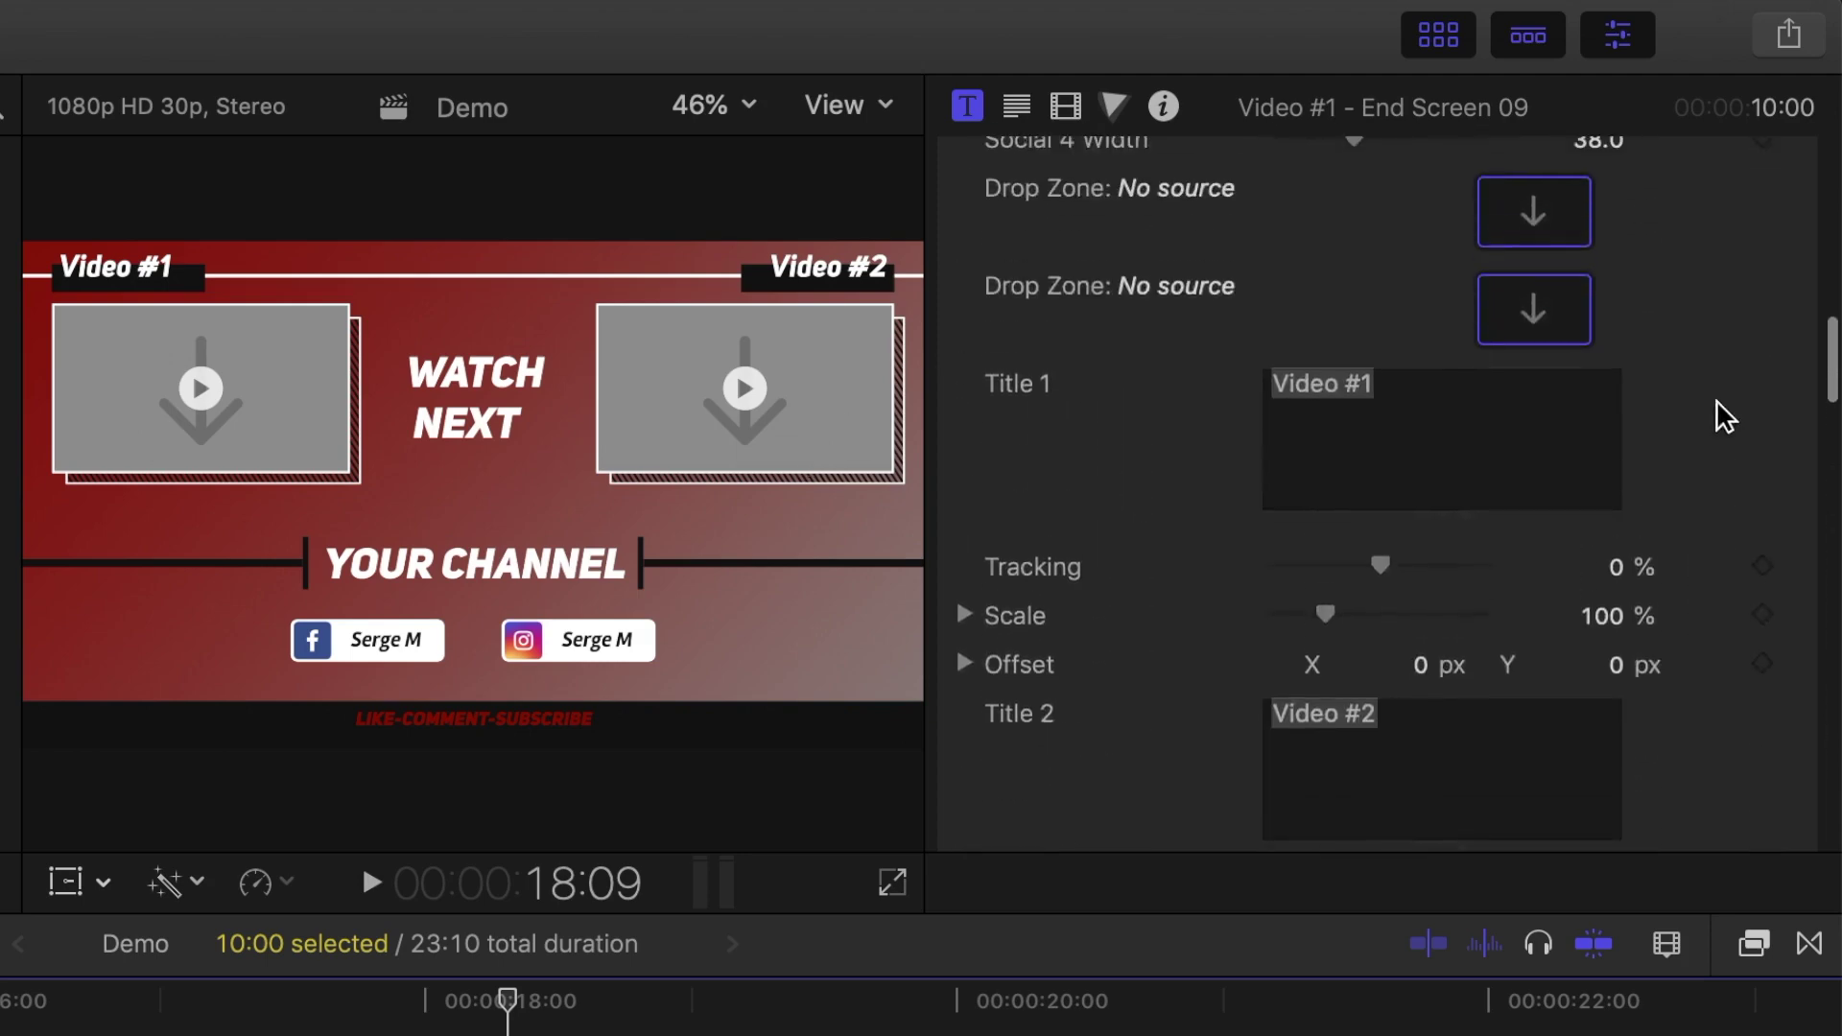
pyautogui.scroll(2, 1717, 400)
pyautogui.click(1530, 426)
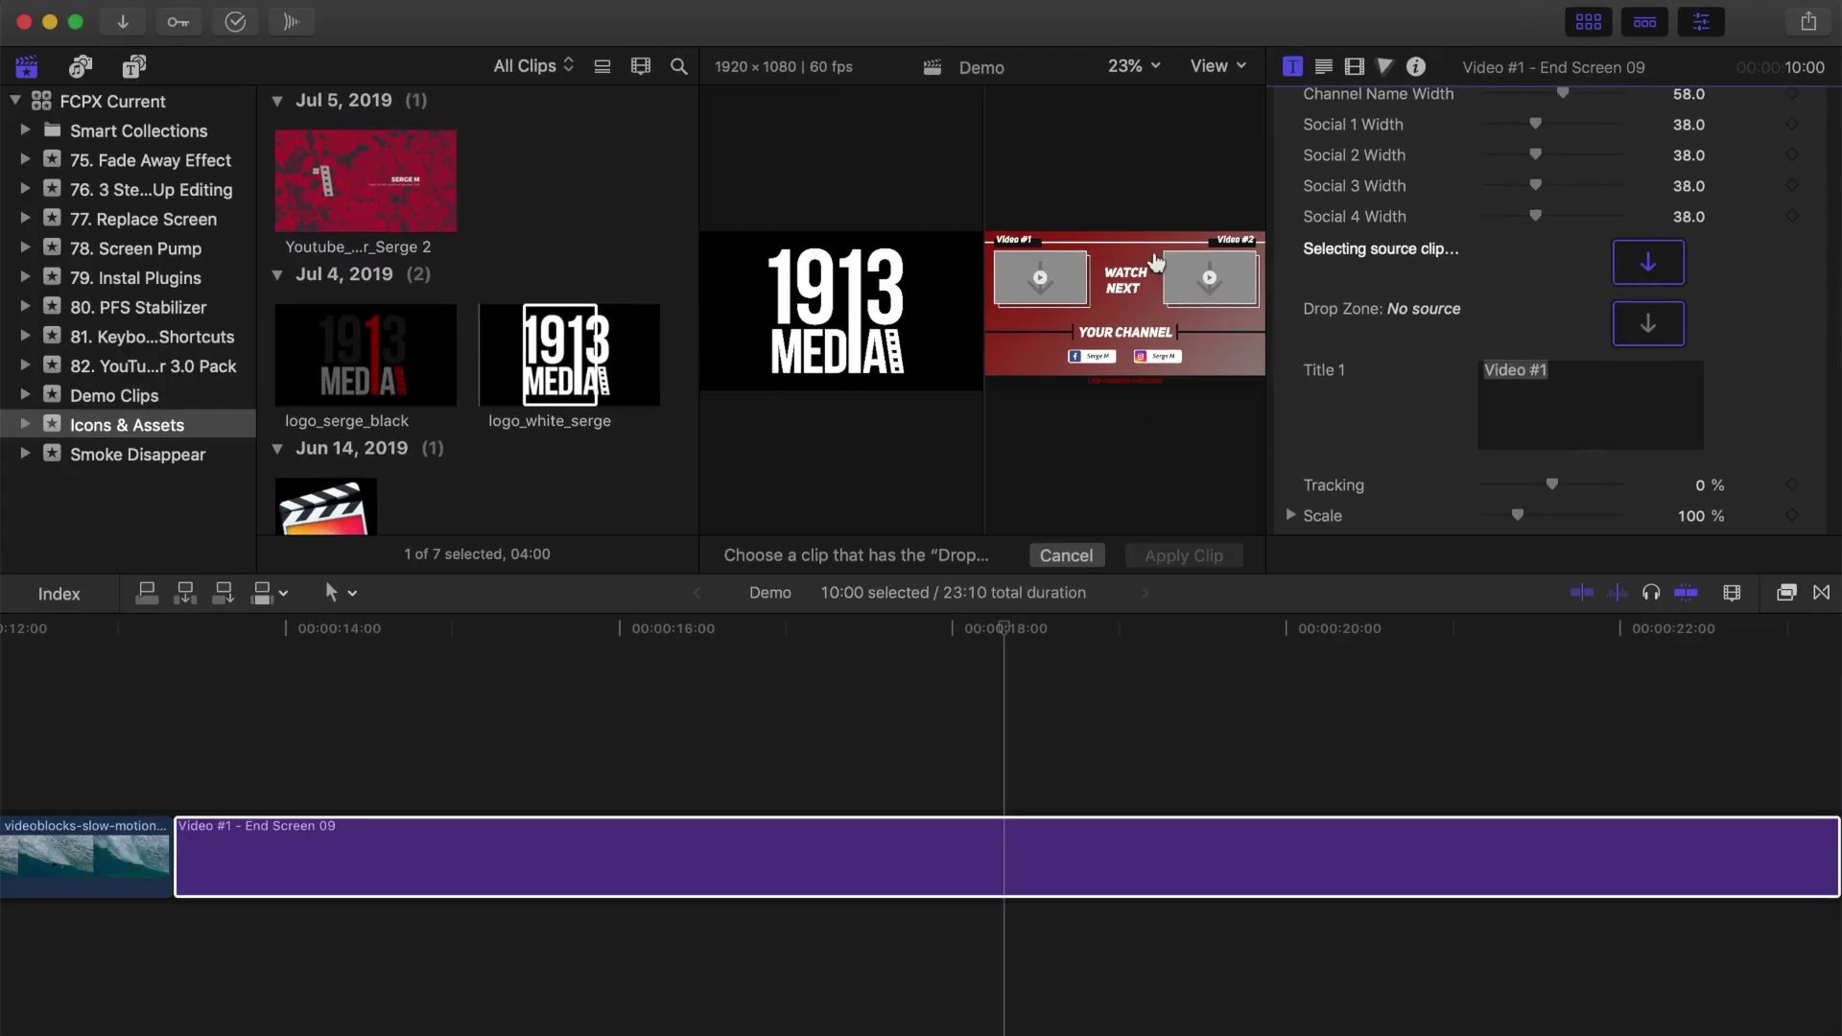
pyautogui.click(151, 336)
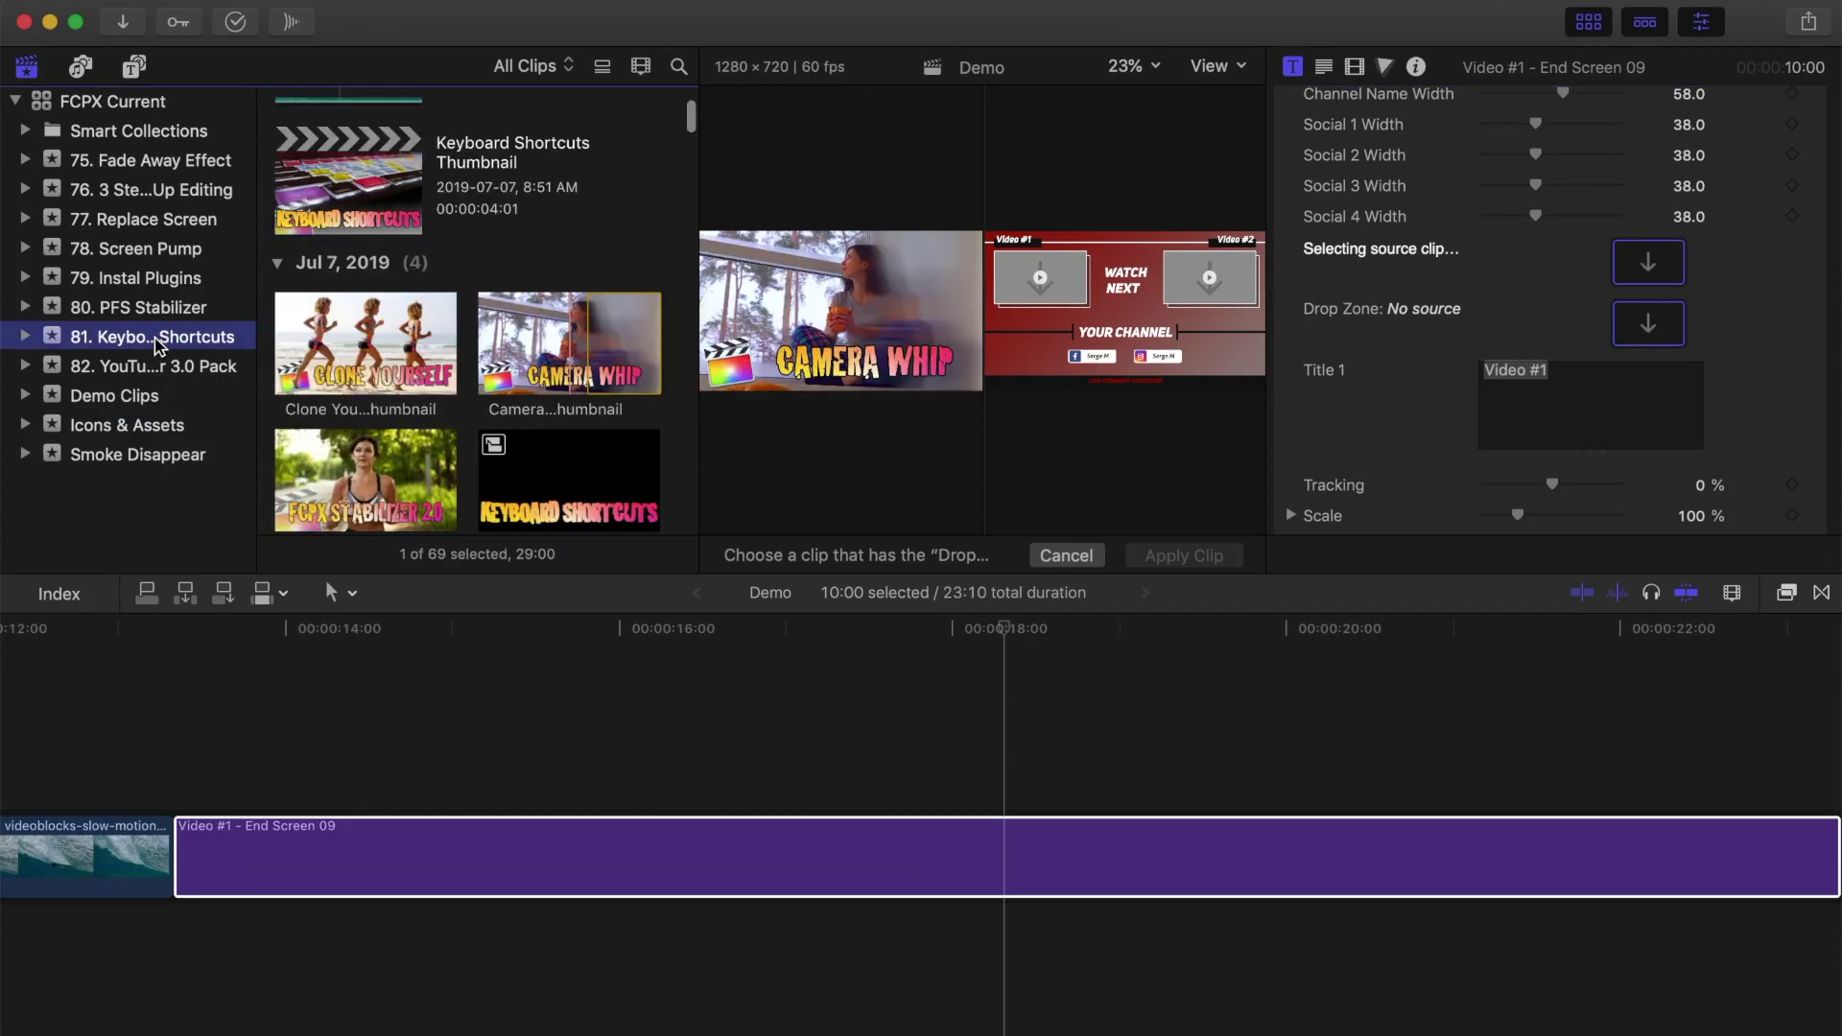
pyautogui.click(339, 345)
pyautogui.click(1163, 557)
pyautogui.click(1163, 853)
pyautogui.scroll(-5, 1554, 335)
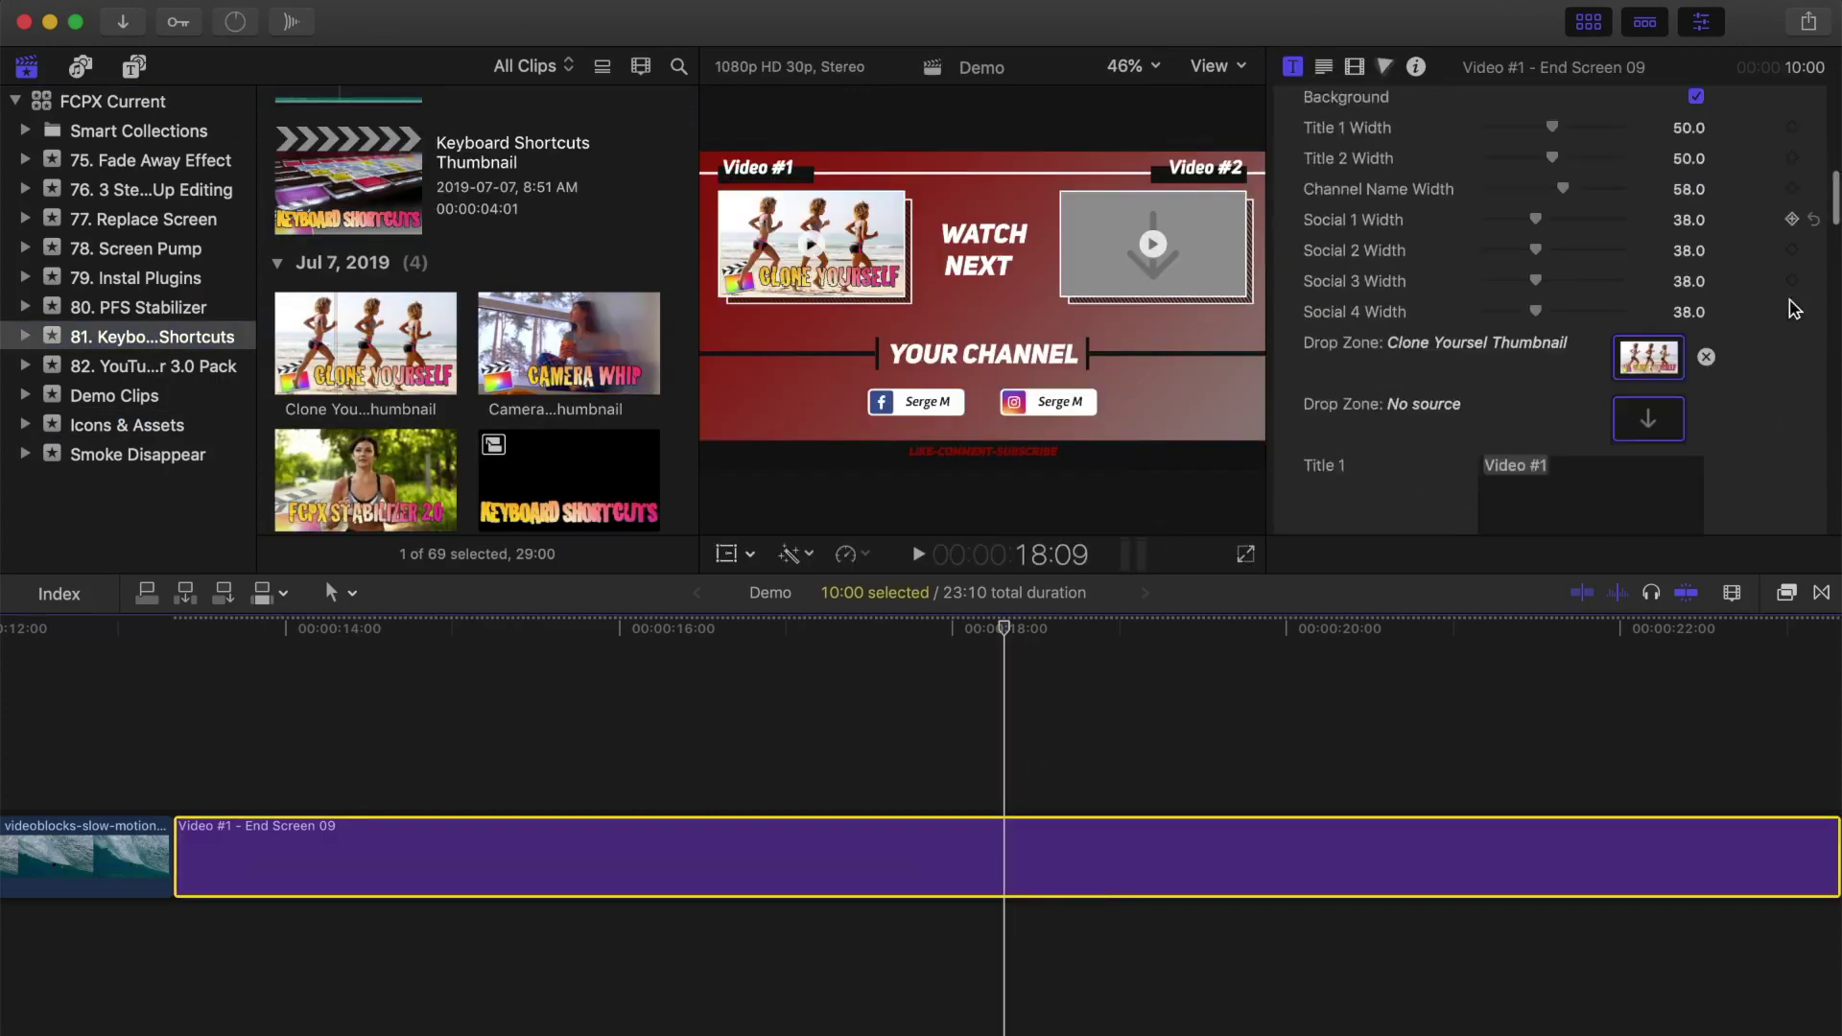
pyautogui.click(1653, 428)
pyautogui.click(570, 343)
pyautogui.click(1163, 556)
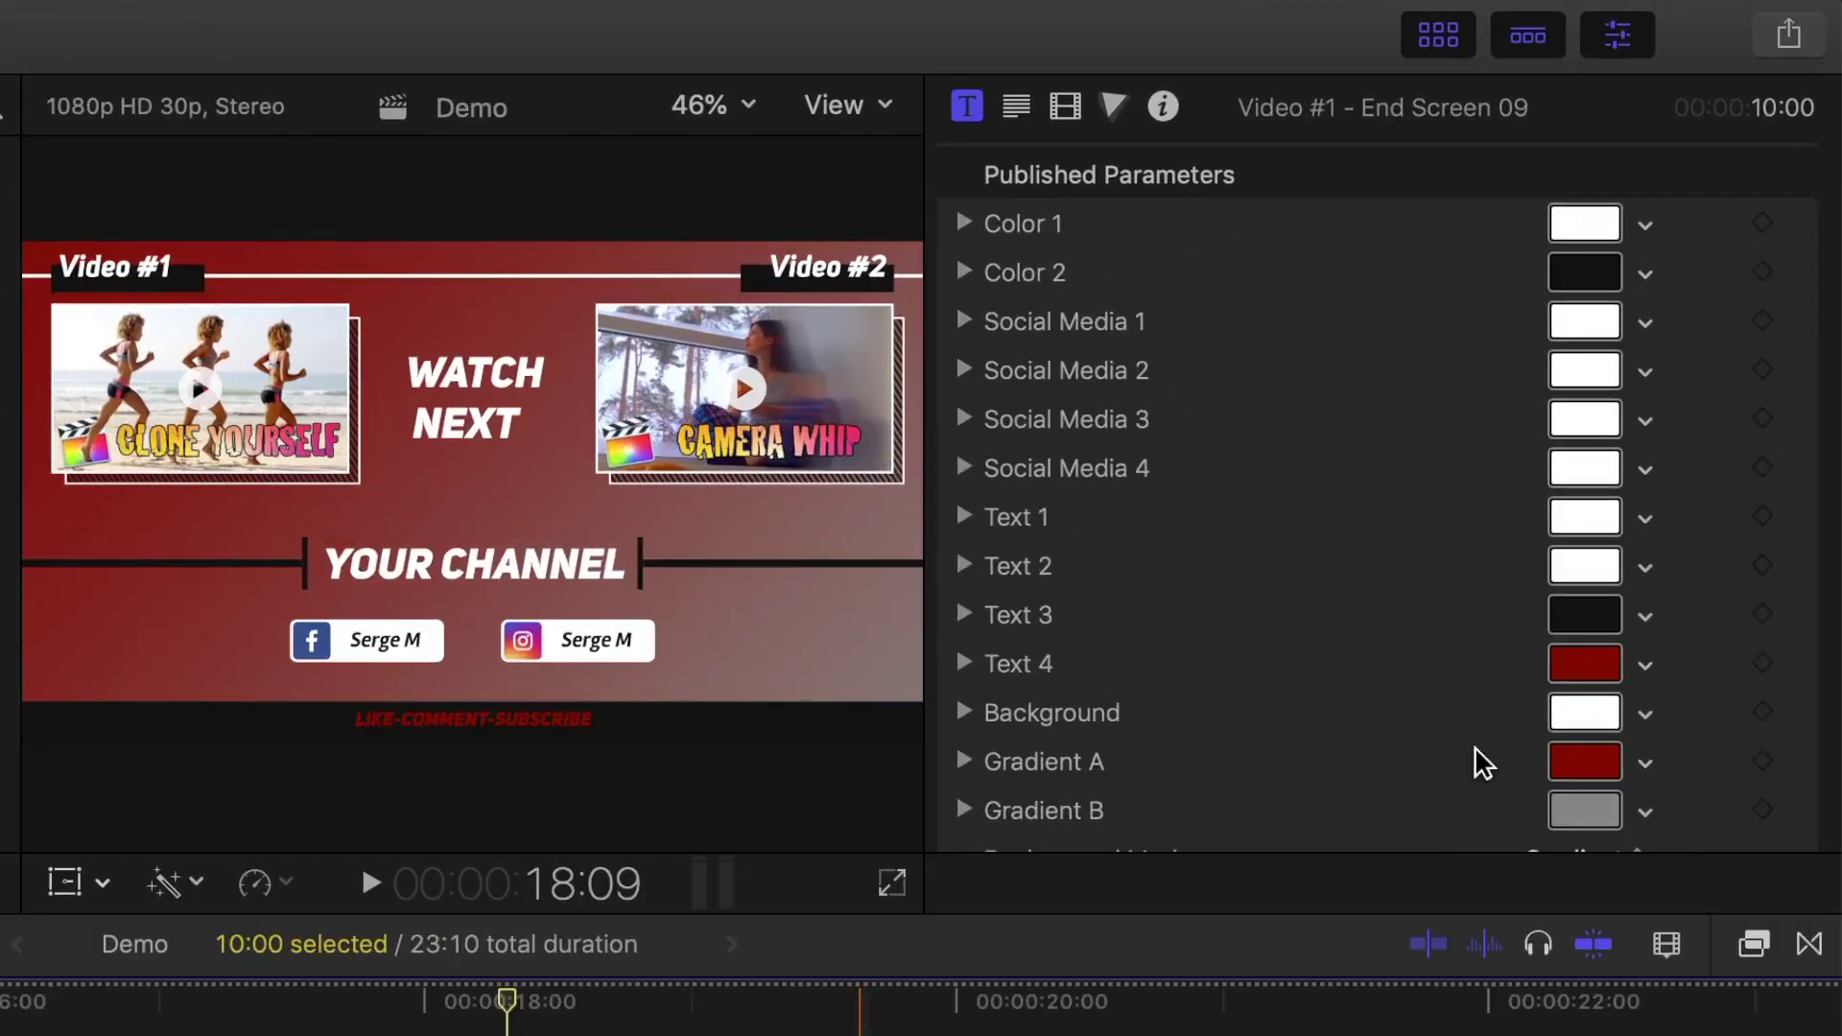
# Step: Replace YOUR CHANNEL with the creator's name, scaled to 163% with Offset Y -1.3
pyautogui.scroll(-5, 1566, 397)
pyautogui.scroll(-15, 1702, 468)
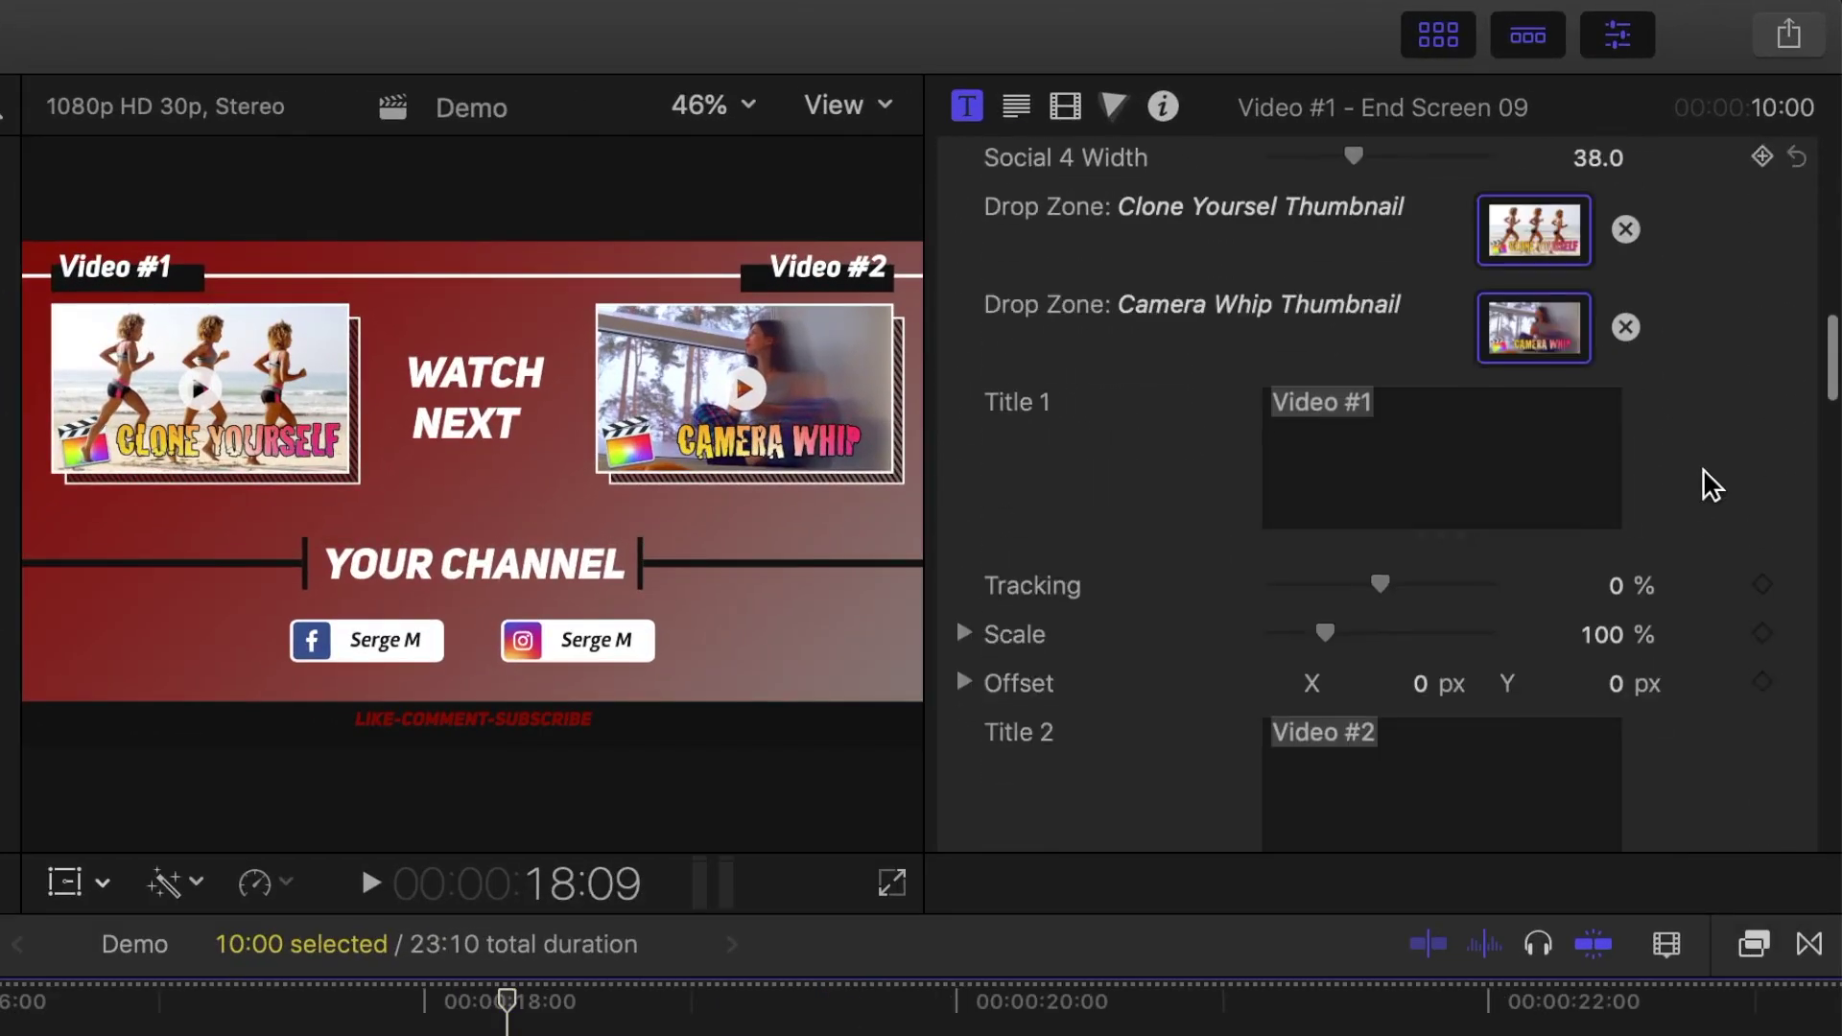
pyautogui.scroll(-3, 1702, 468)
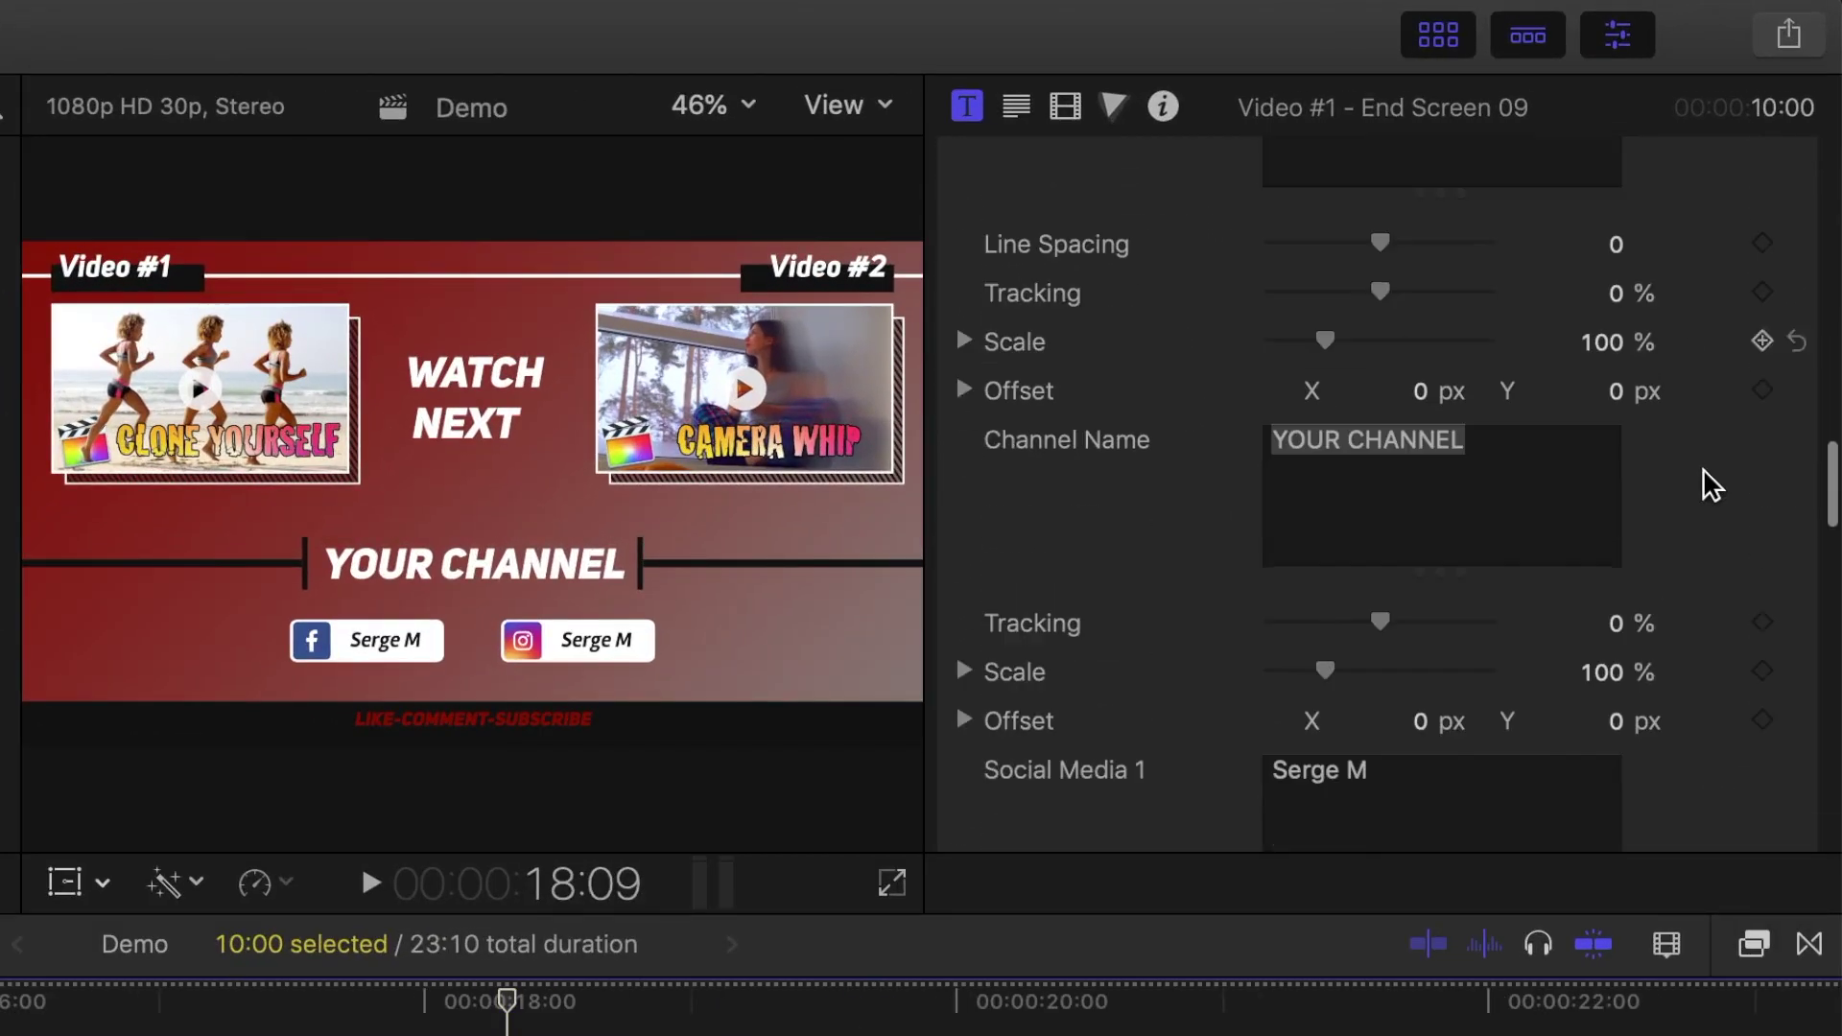
pyautogui.click(1499, 457)
pyautogui.moveTo(1484, 439); pyautogui.dragTo(1272, 443)
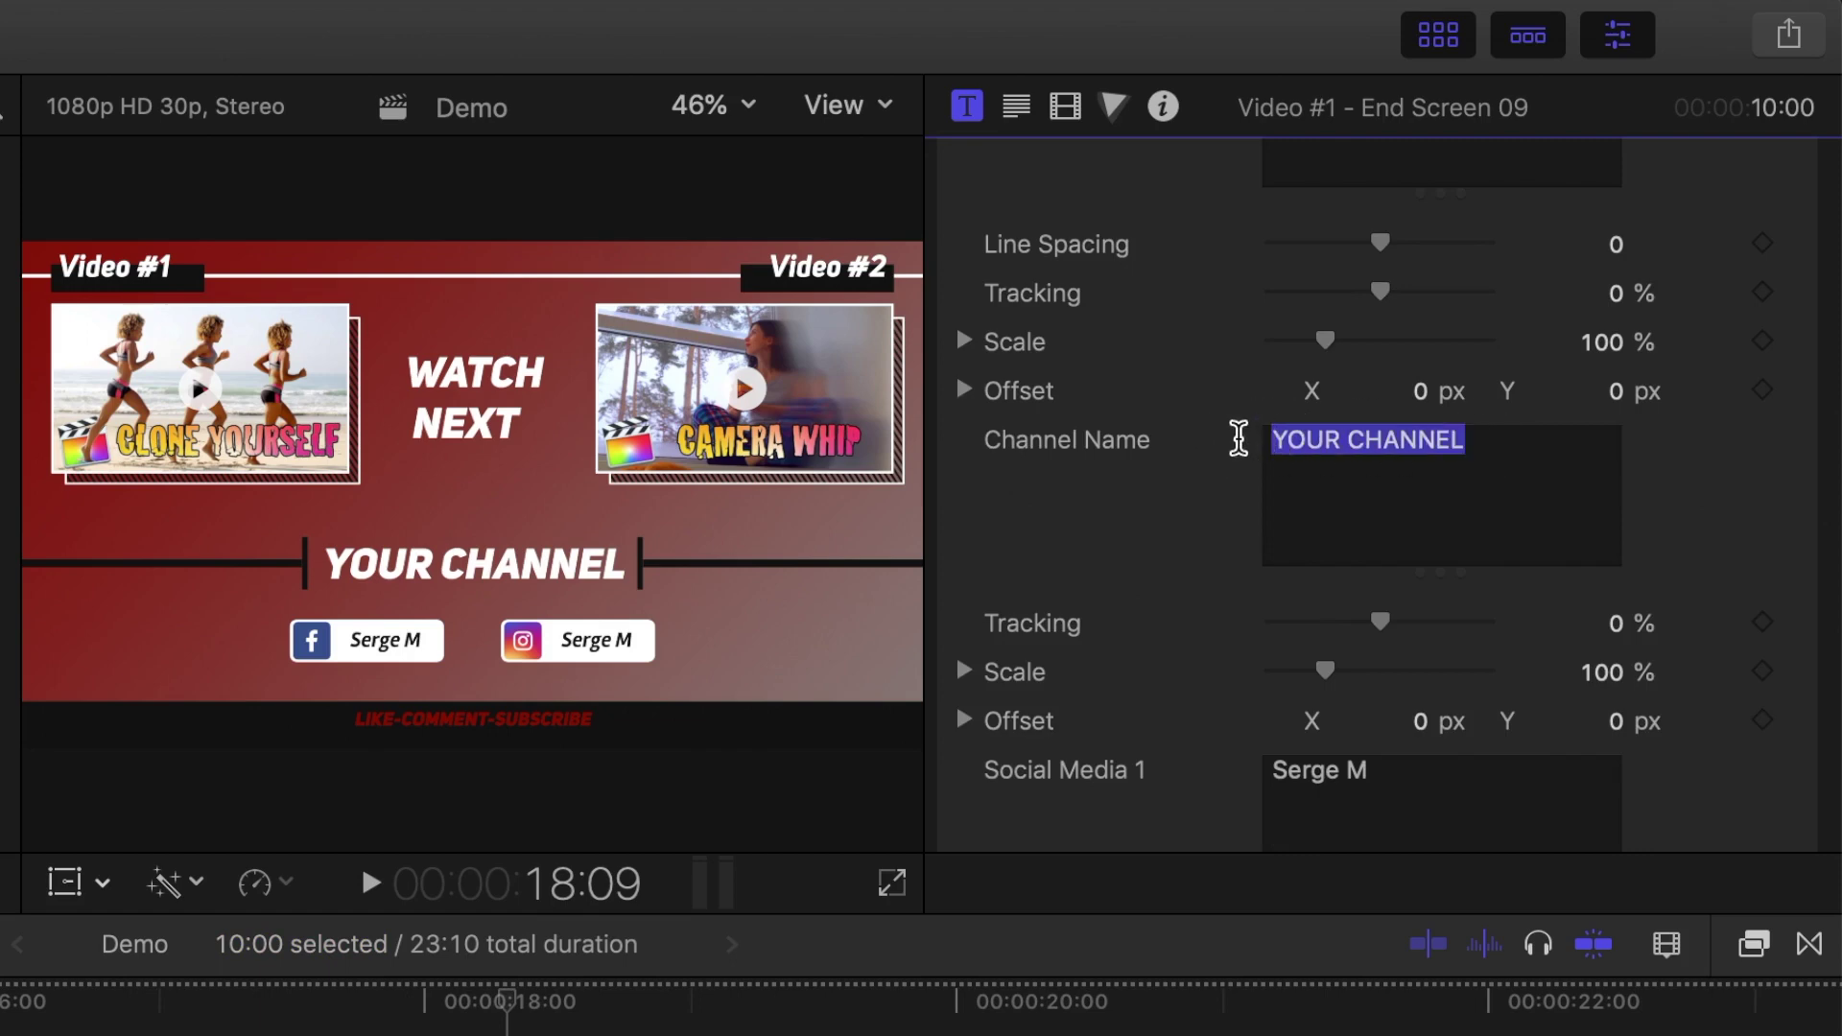
pyautogui.write('Serge M')
pyautogui.moveTo(1320, 669); pyautogui.dragTo(1360, 671)
pyautogui.click(1612, 720)
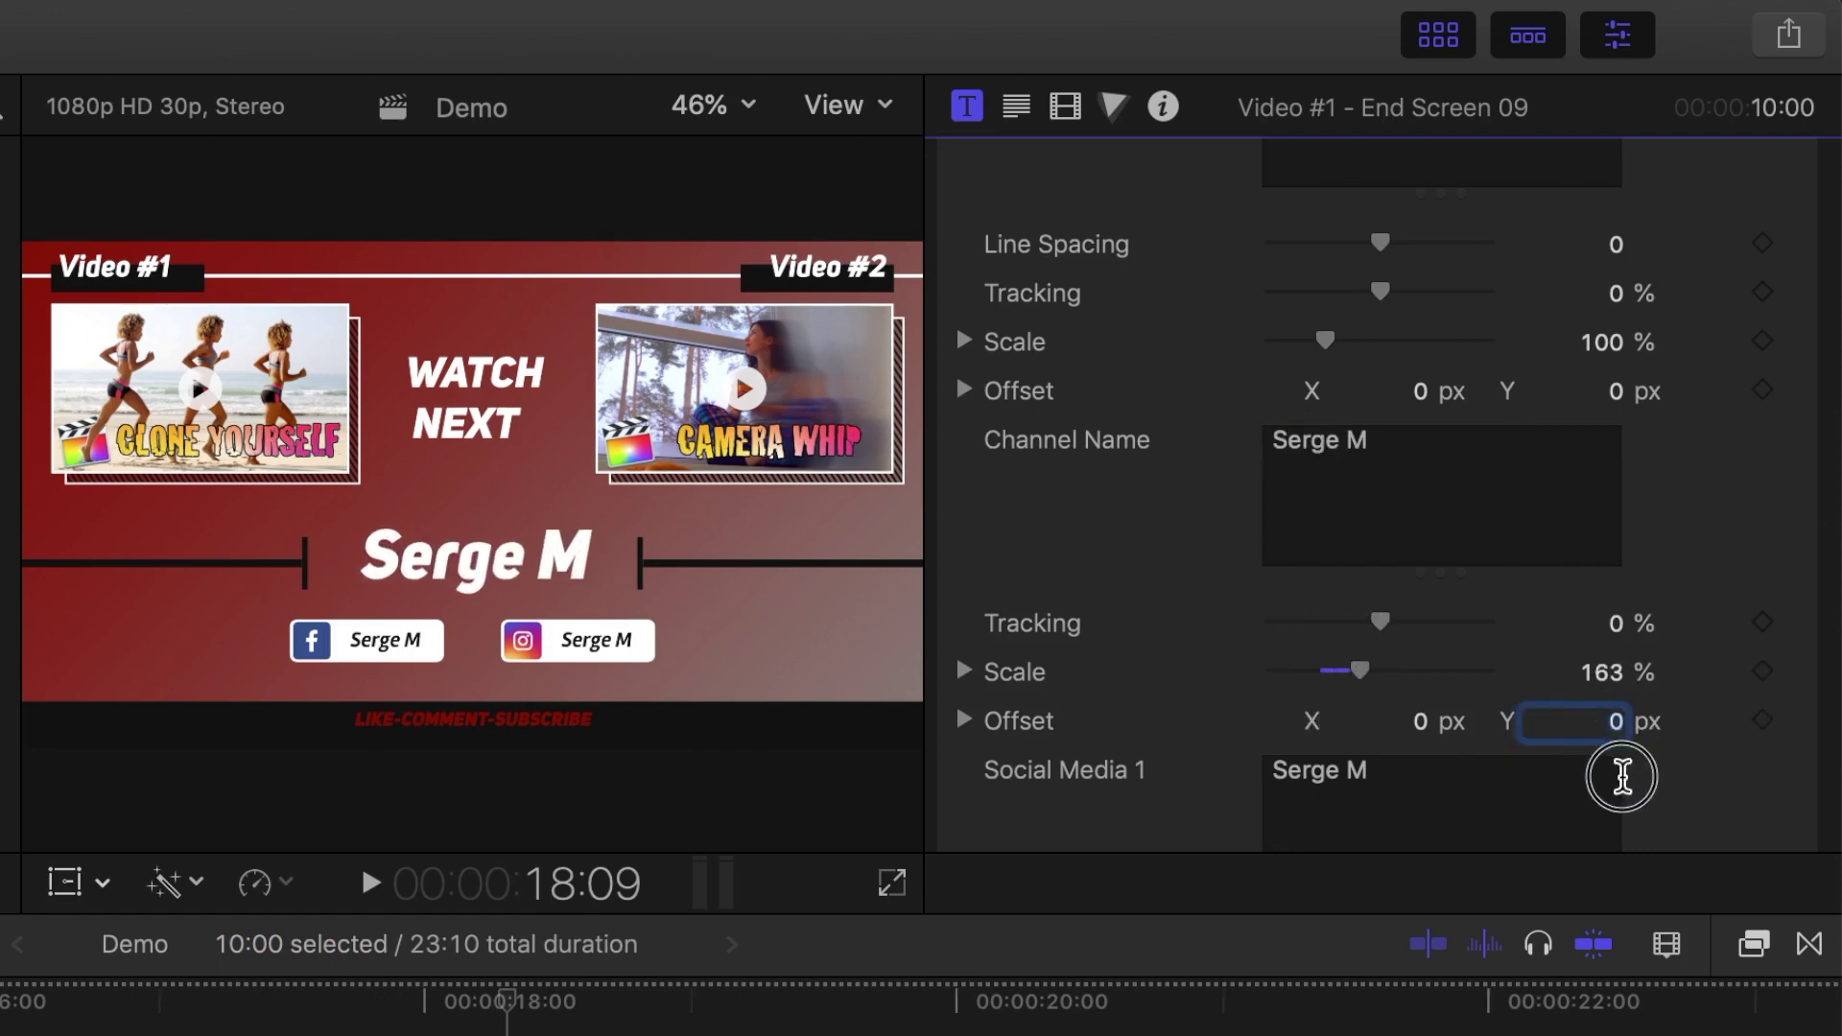
pyautogui.write('-1.3')
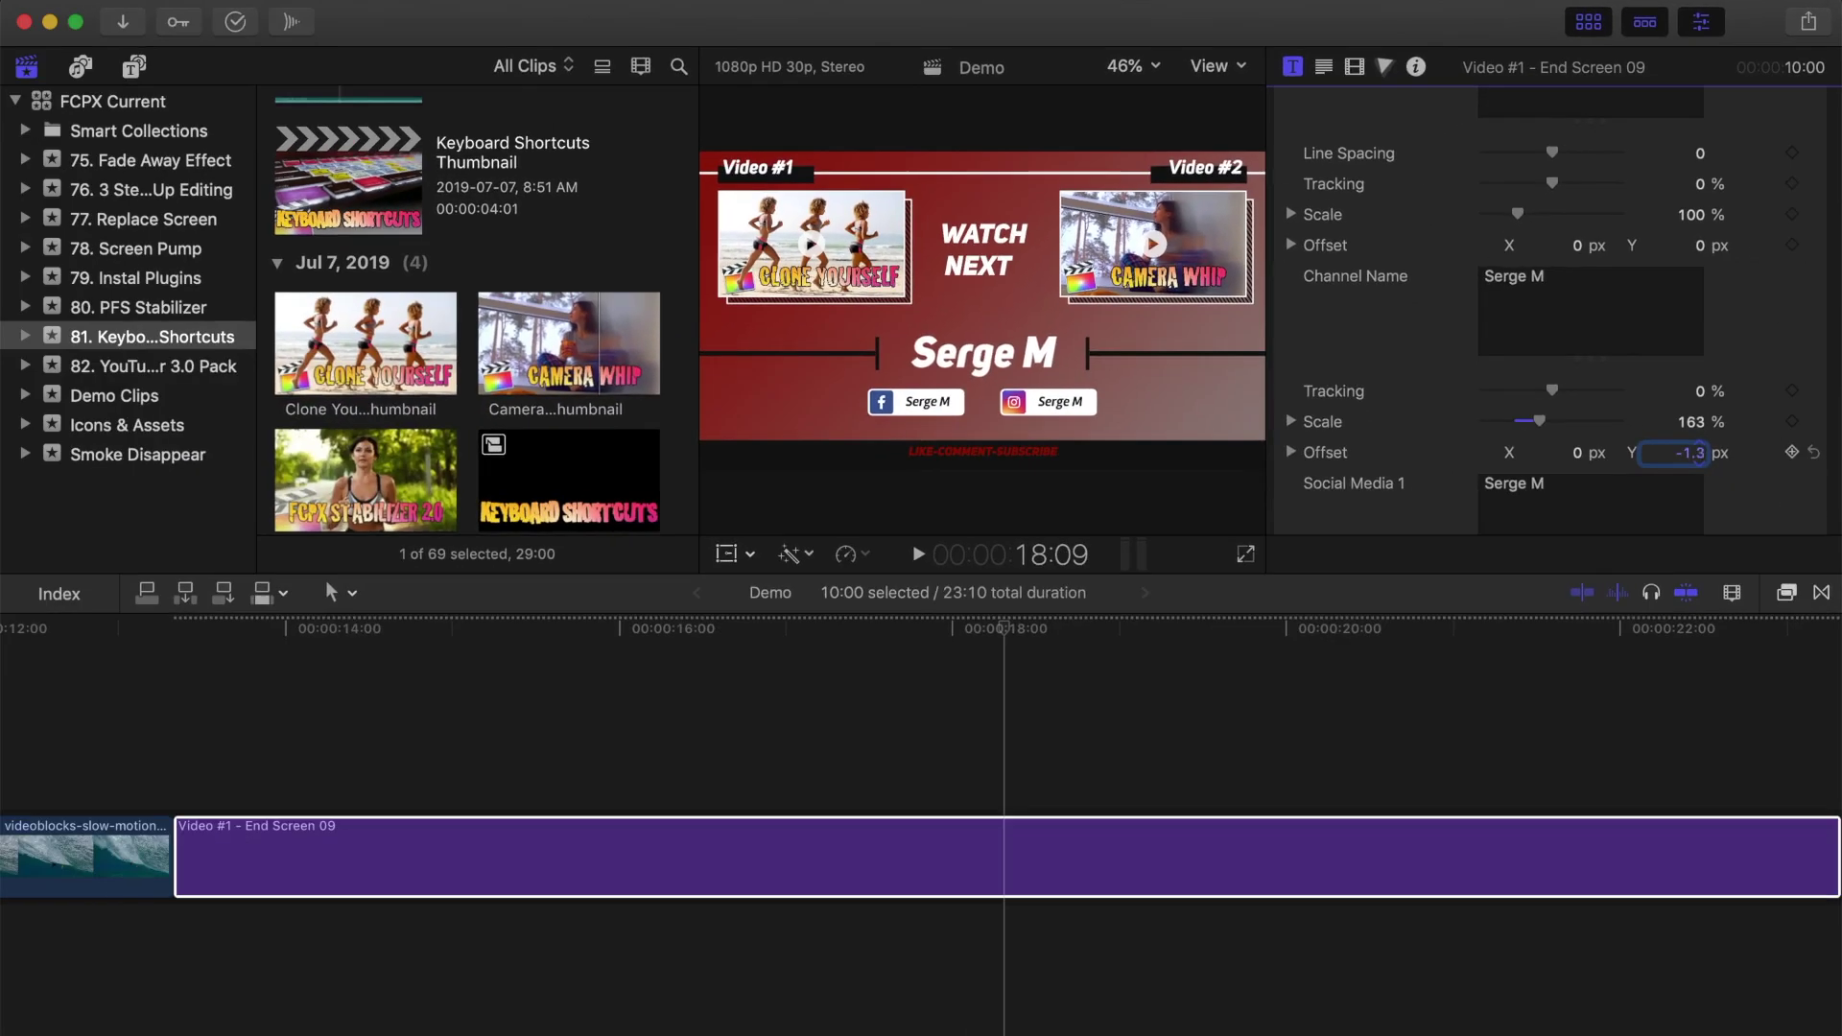
pyautogui.press('Return')
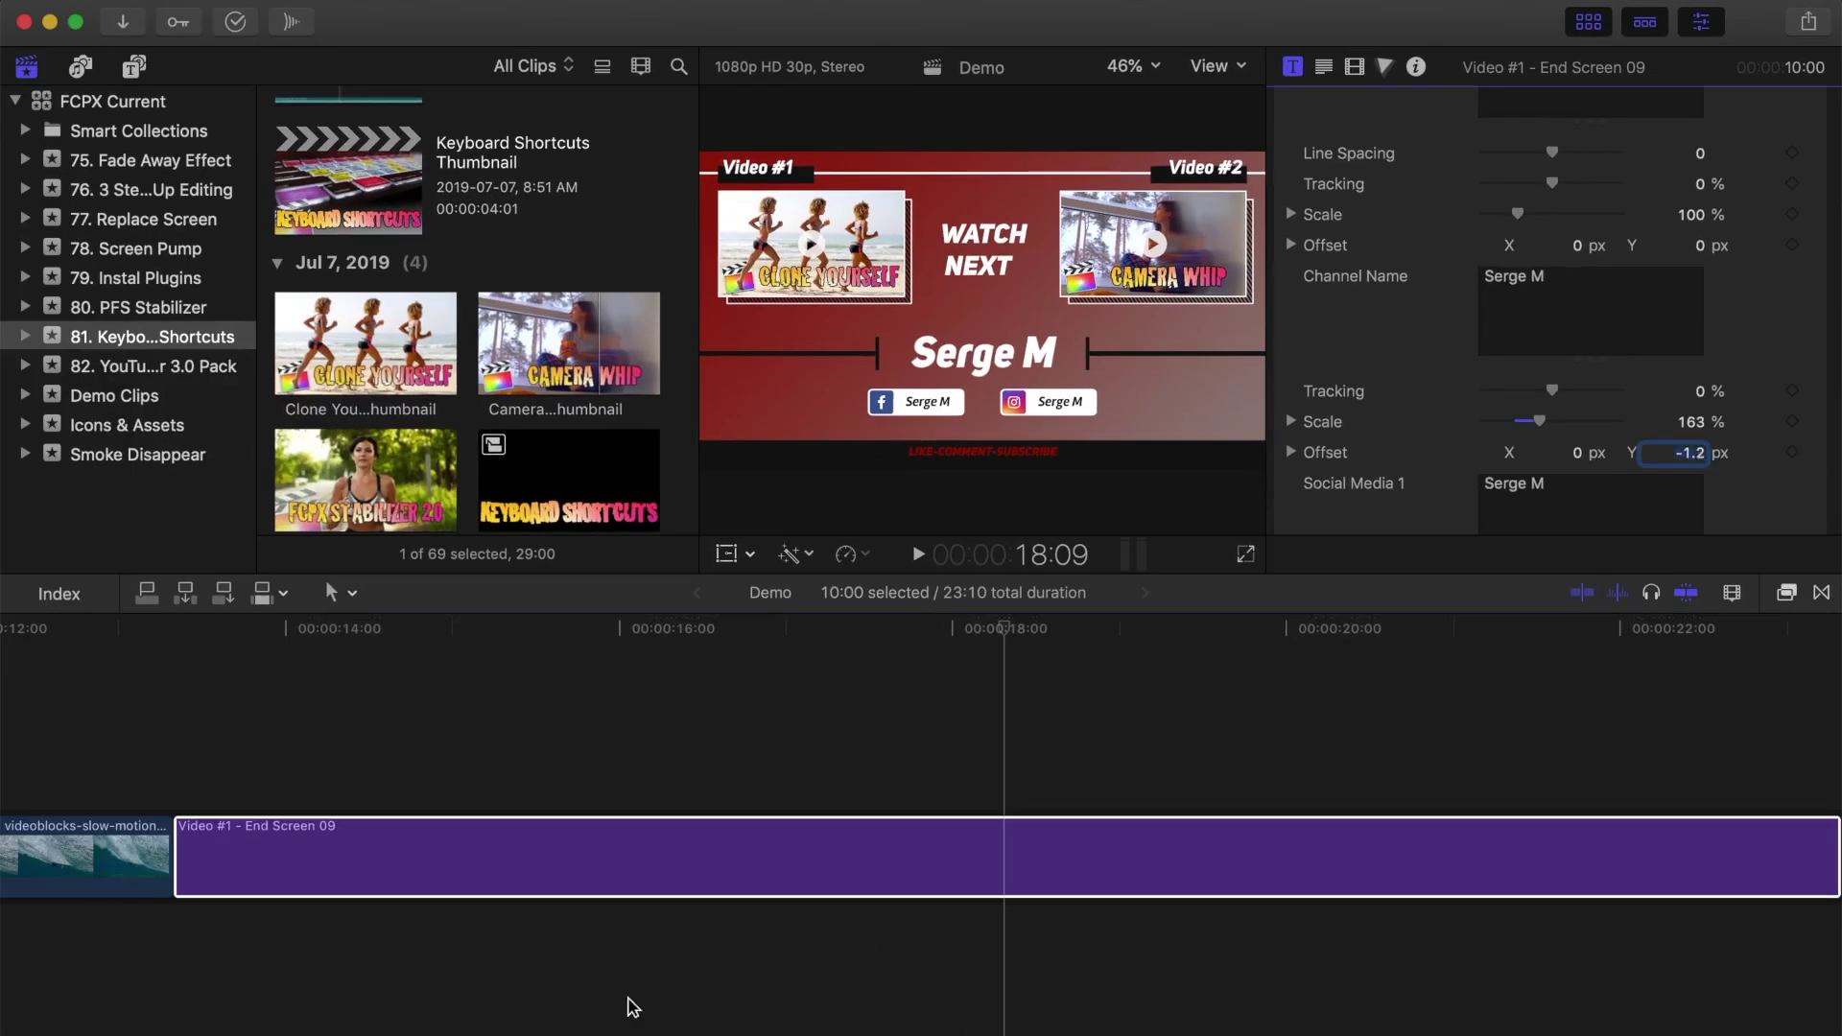
# Step: Zoom the timeline out and scroll left to review the whole intro-to-end-screen sequence
pyautogui.press('super+minus')
pyautogui.press('super+minus')
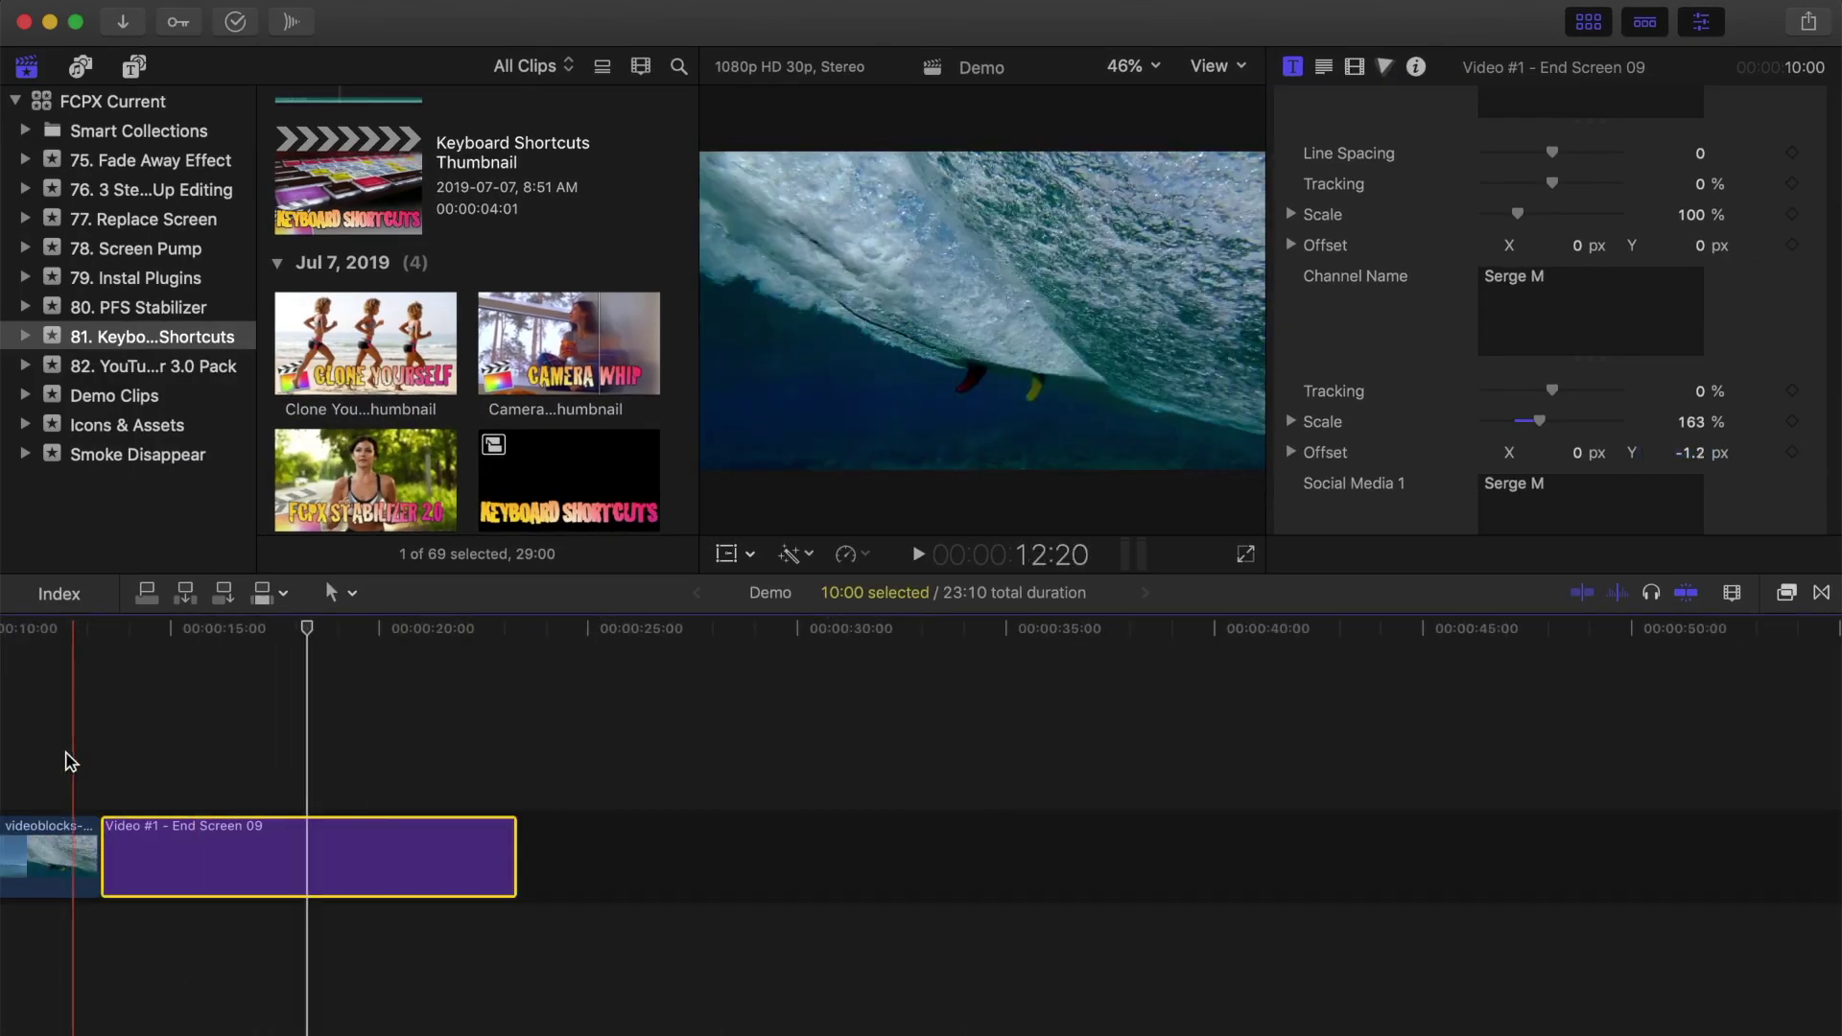
pyautogui.hscroll(-3, 77, 760)
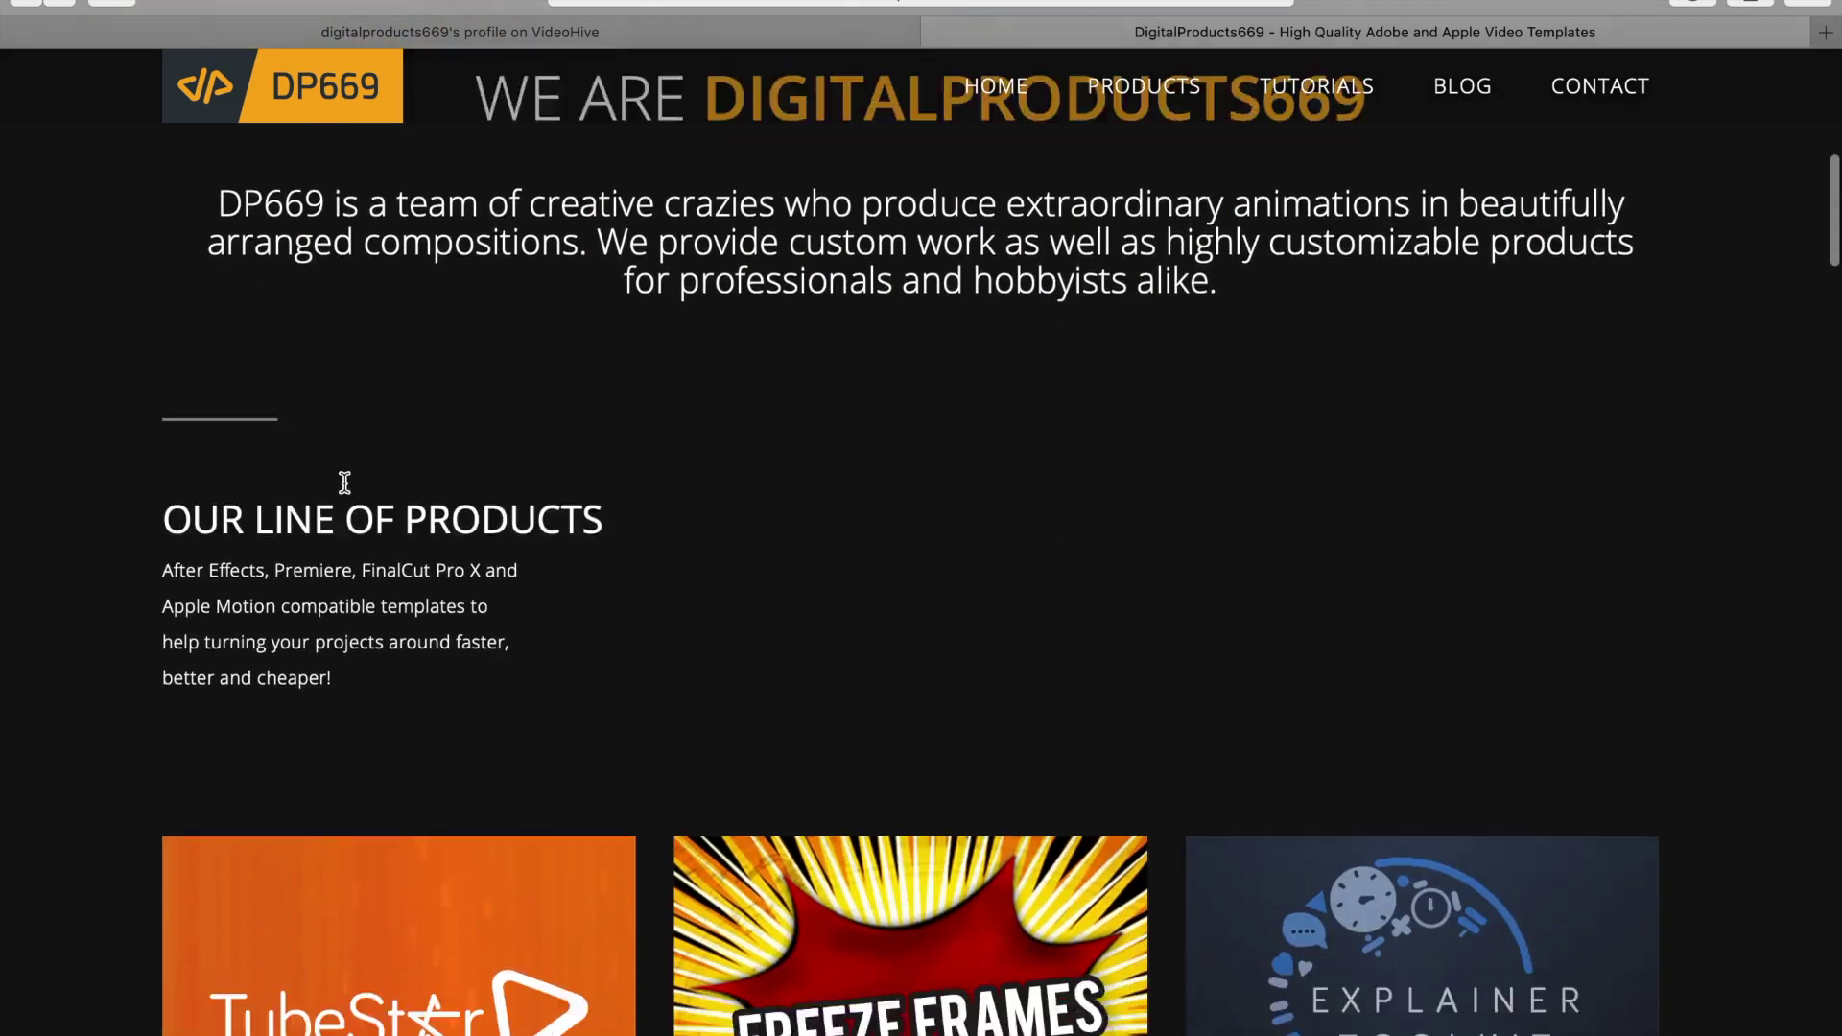
# Step: Scroll down the DigitalProducts669 template grid to the Brightly card, then back up toward the top banner
pyautogui.scroll(-10, 345, 483)
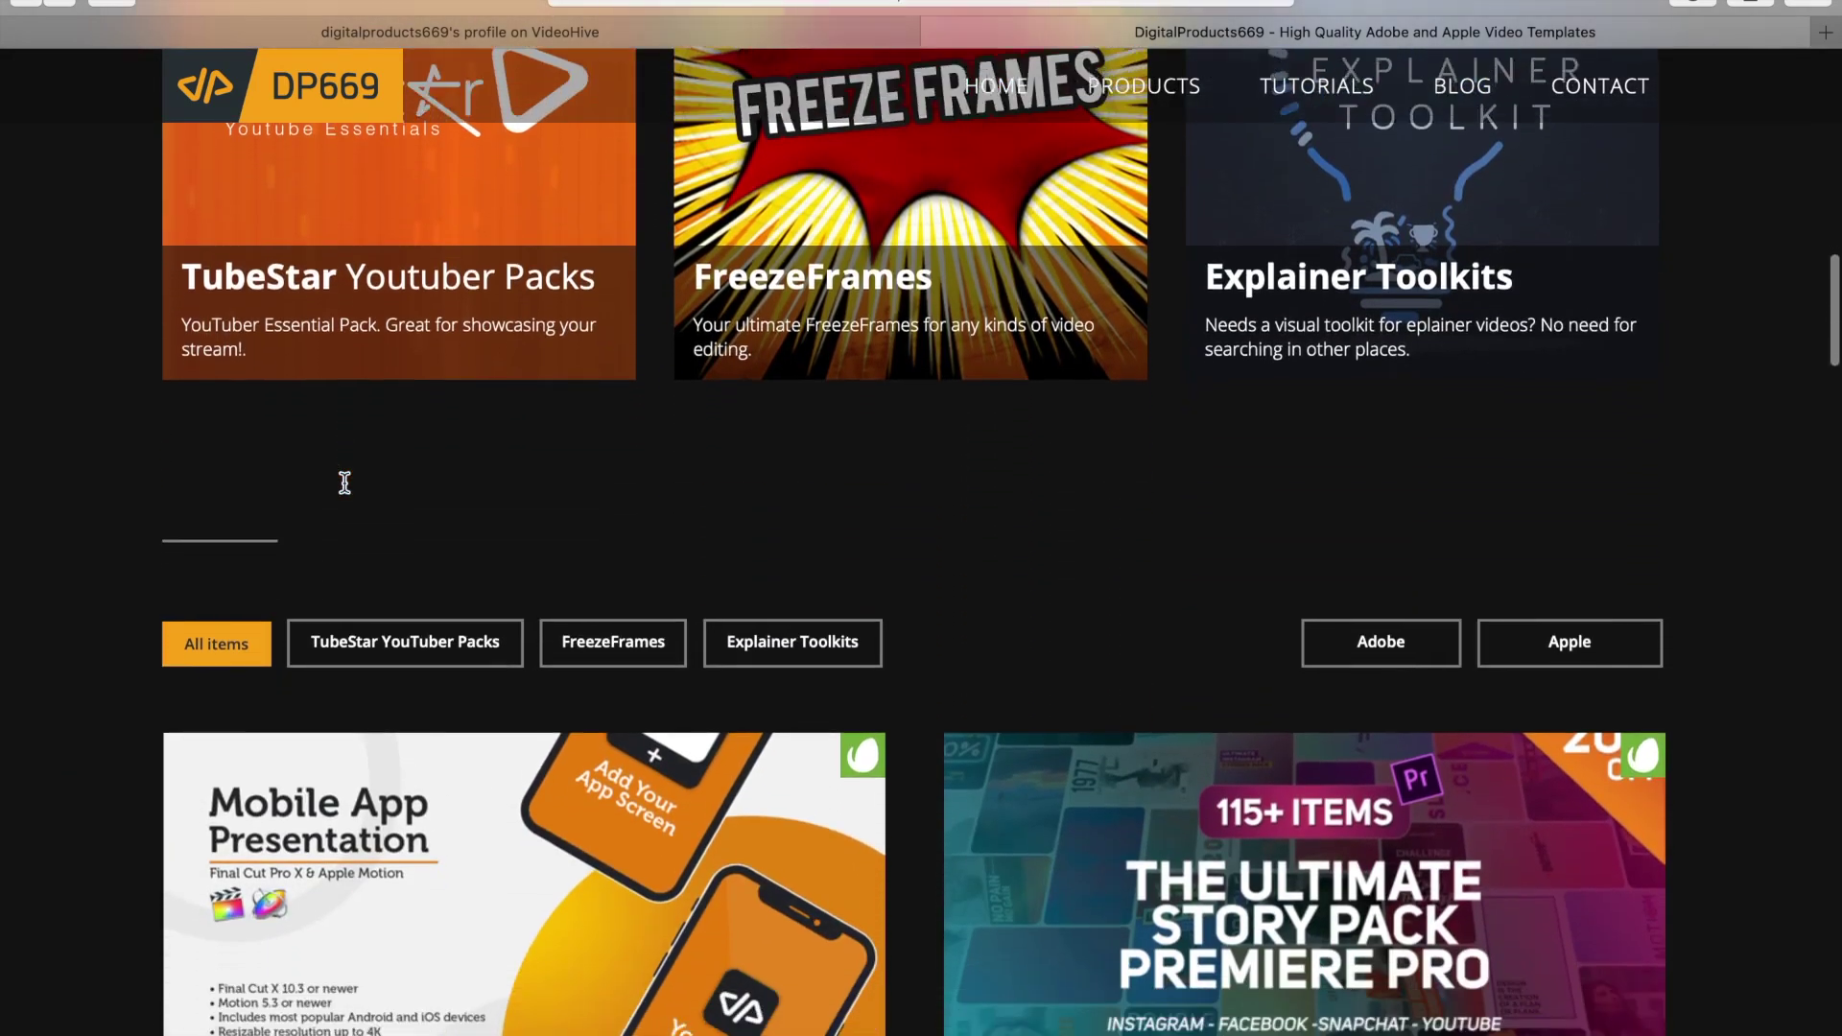
pyautogui.scroll(-6, 344, 482)
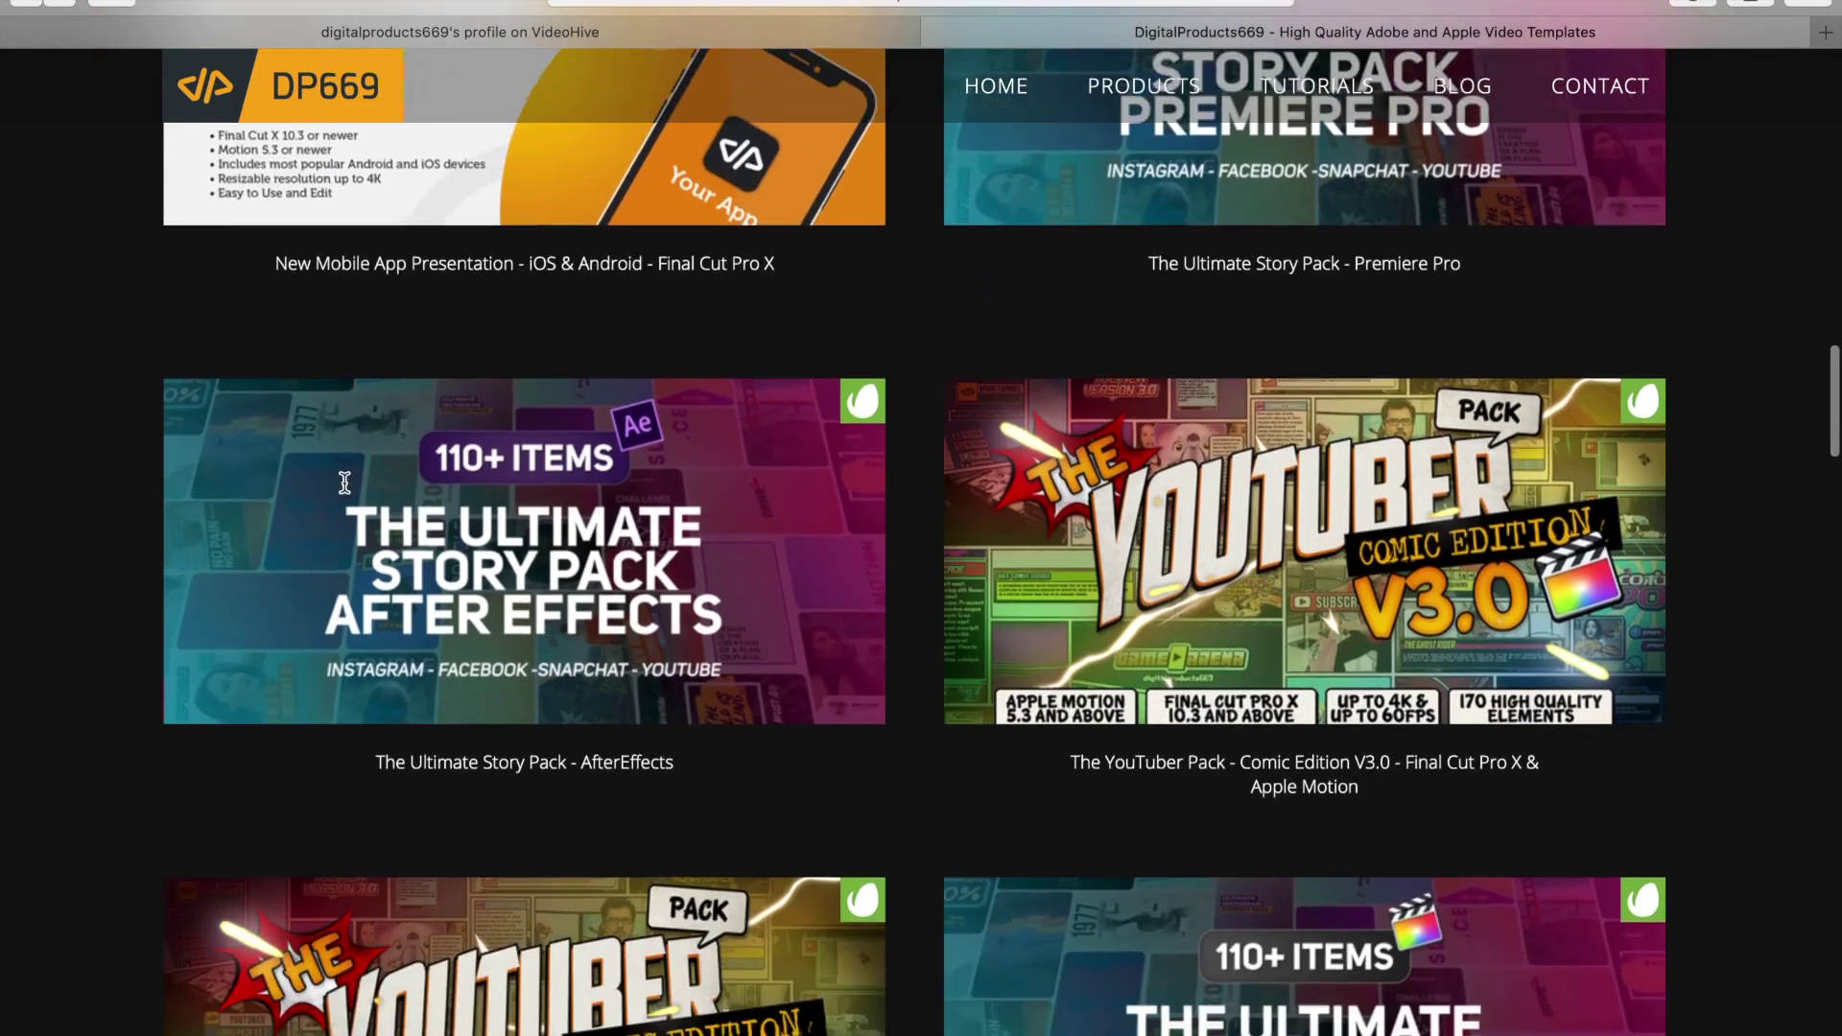
pyautogui.scroll(-7, 344, 483)
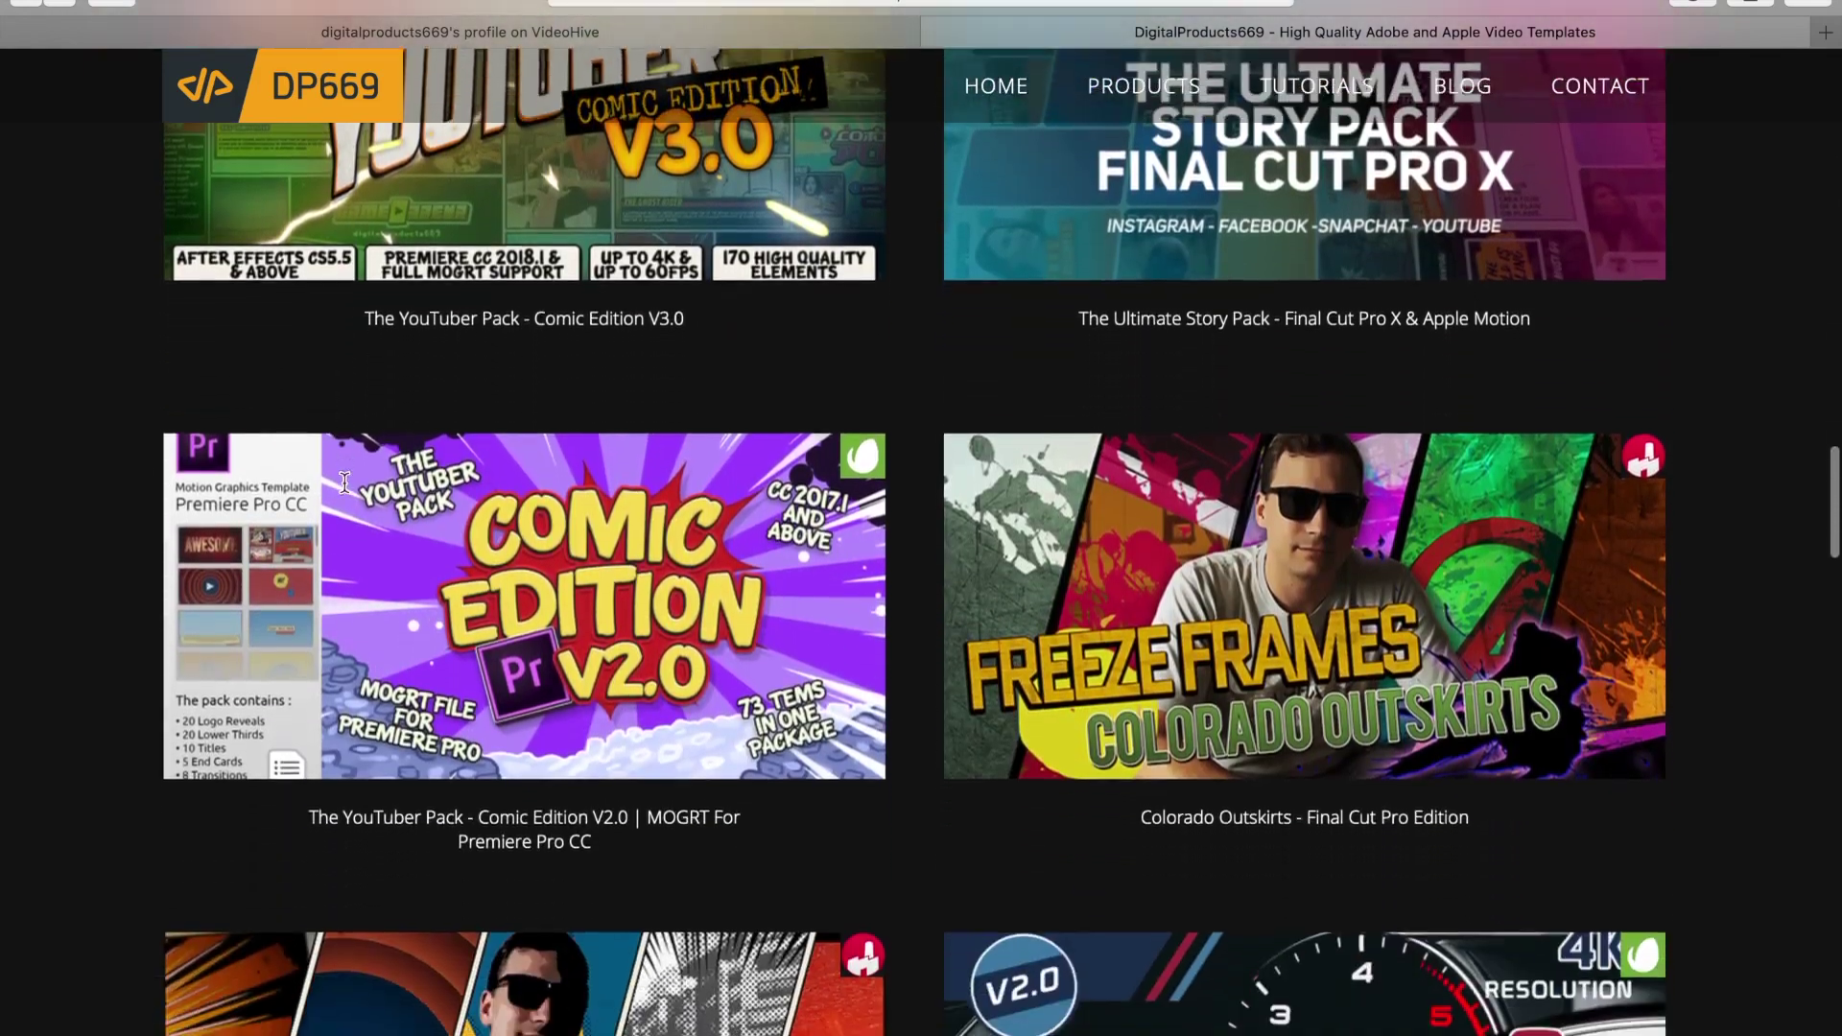
pyautogui.scroll(-9, 344, 483)
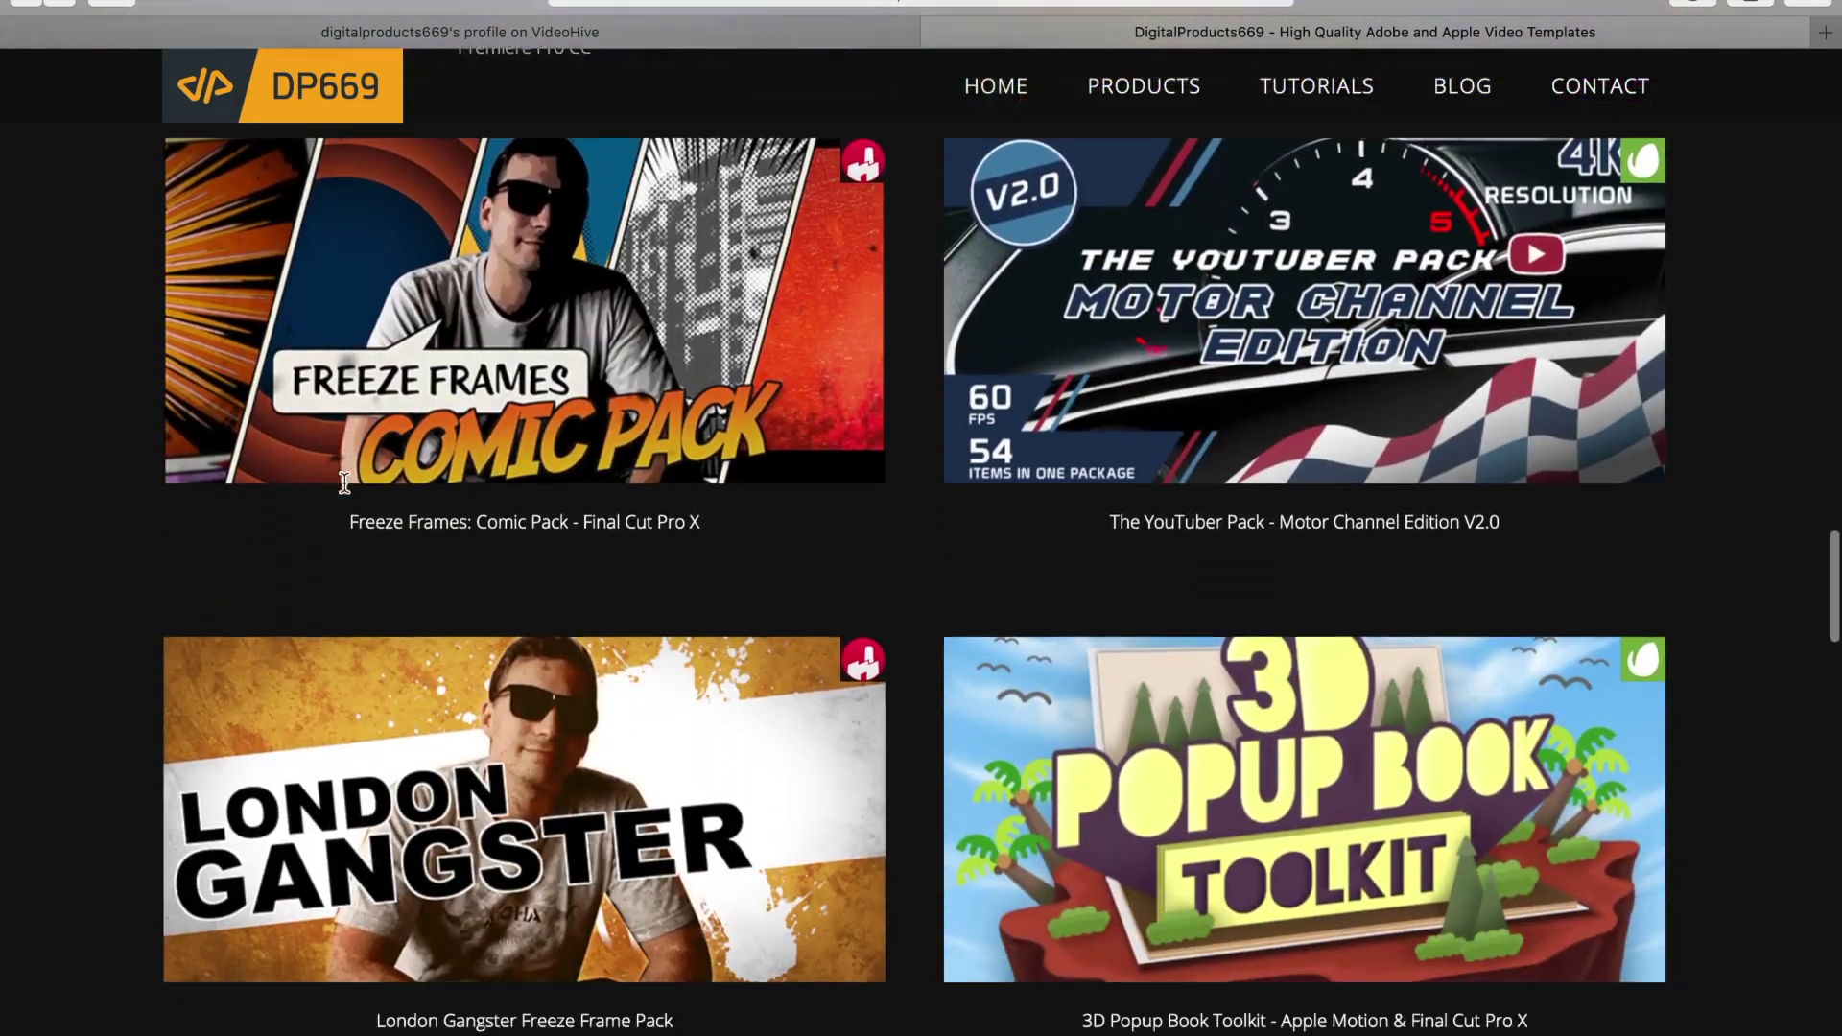
pyautogui.scroll(-7, 344, 482)
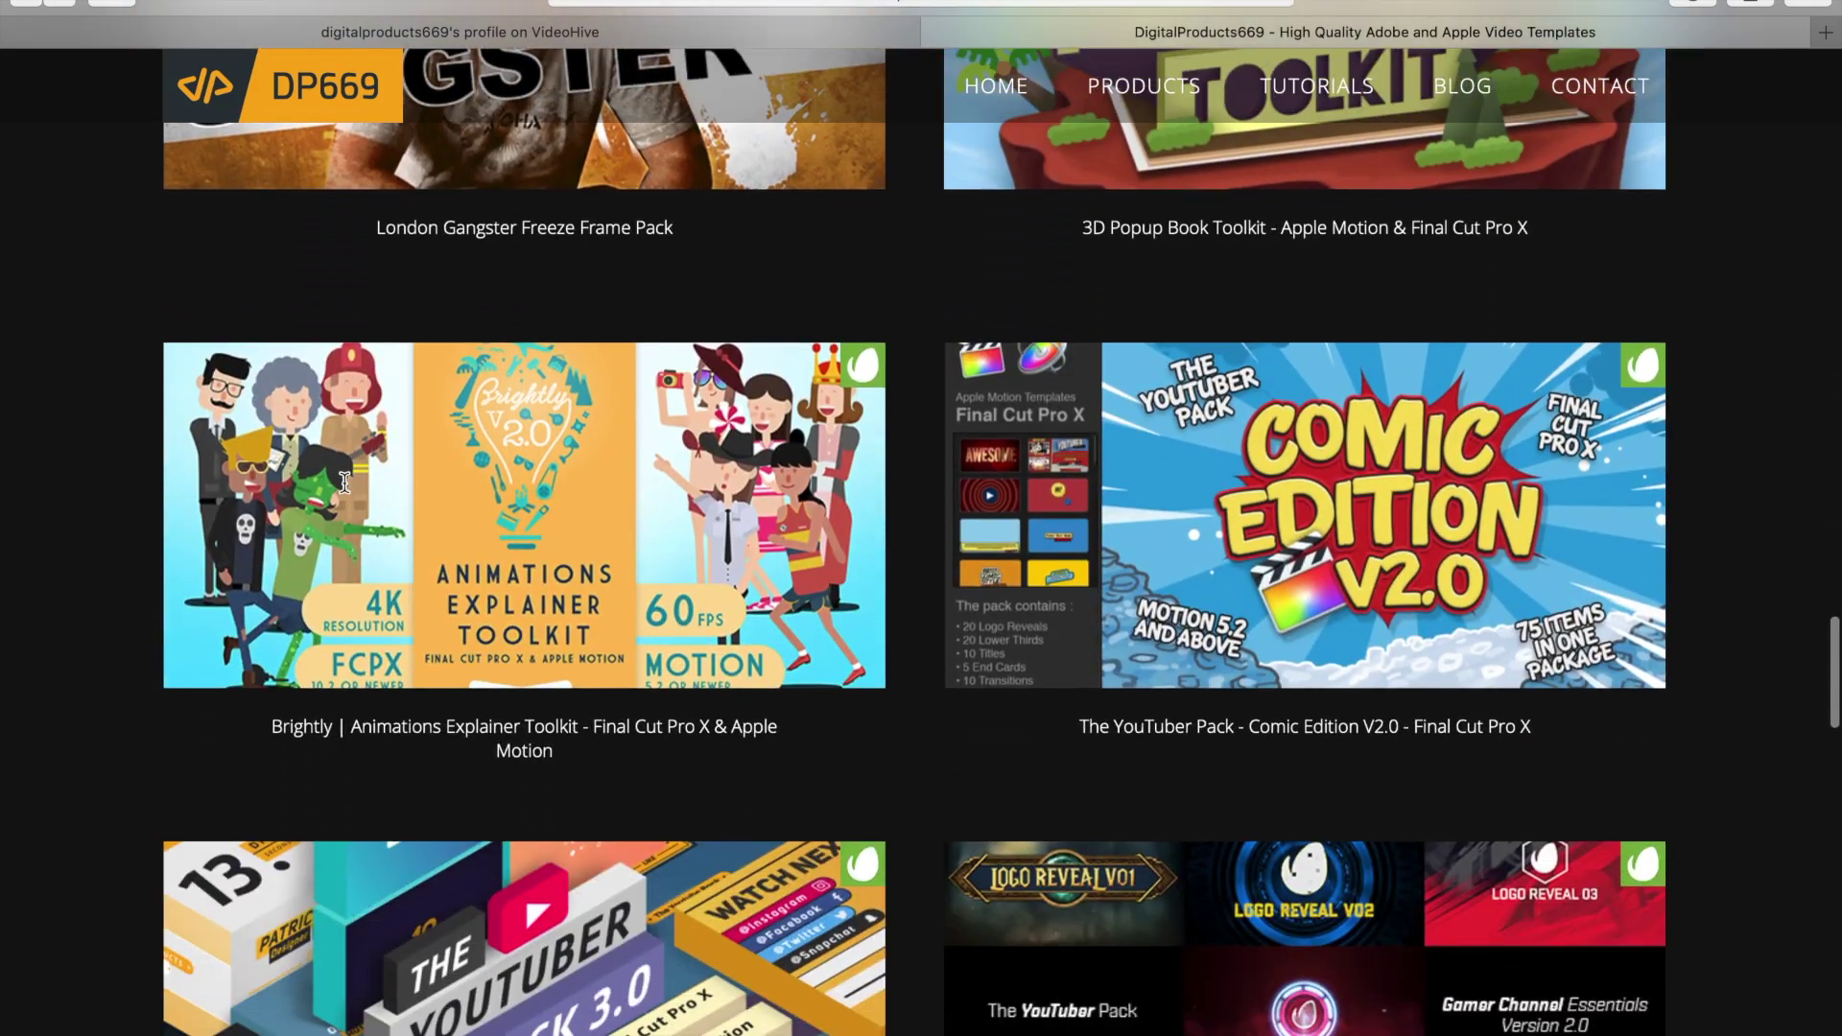
pyautogui.moveTo(347, 493)
pyautogui.scroll(20, 347, 493)
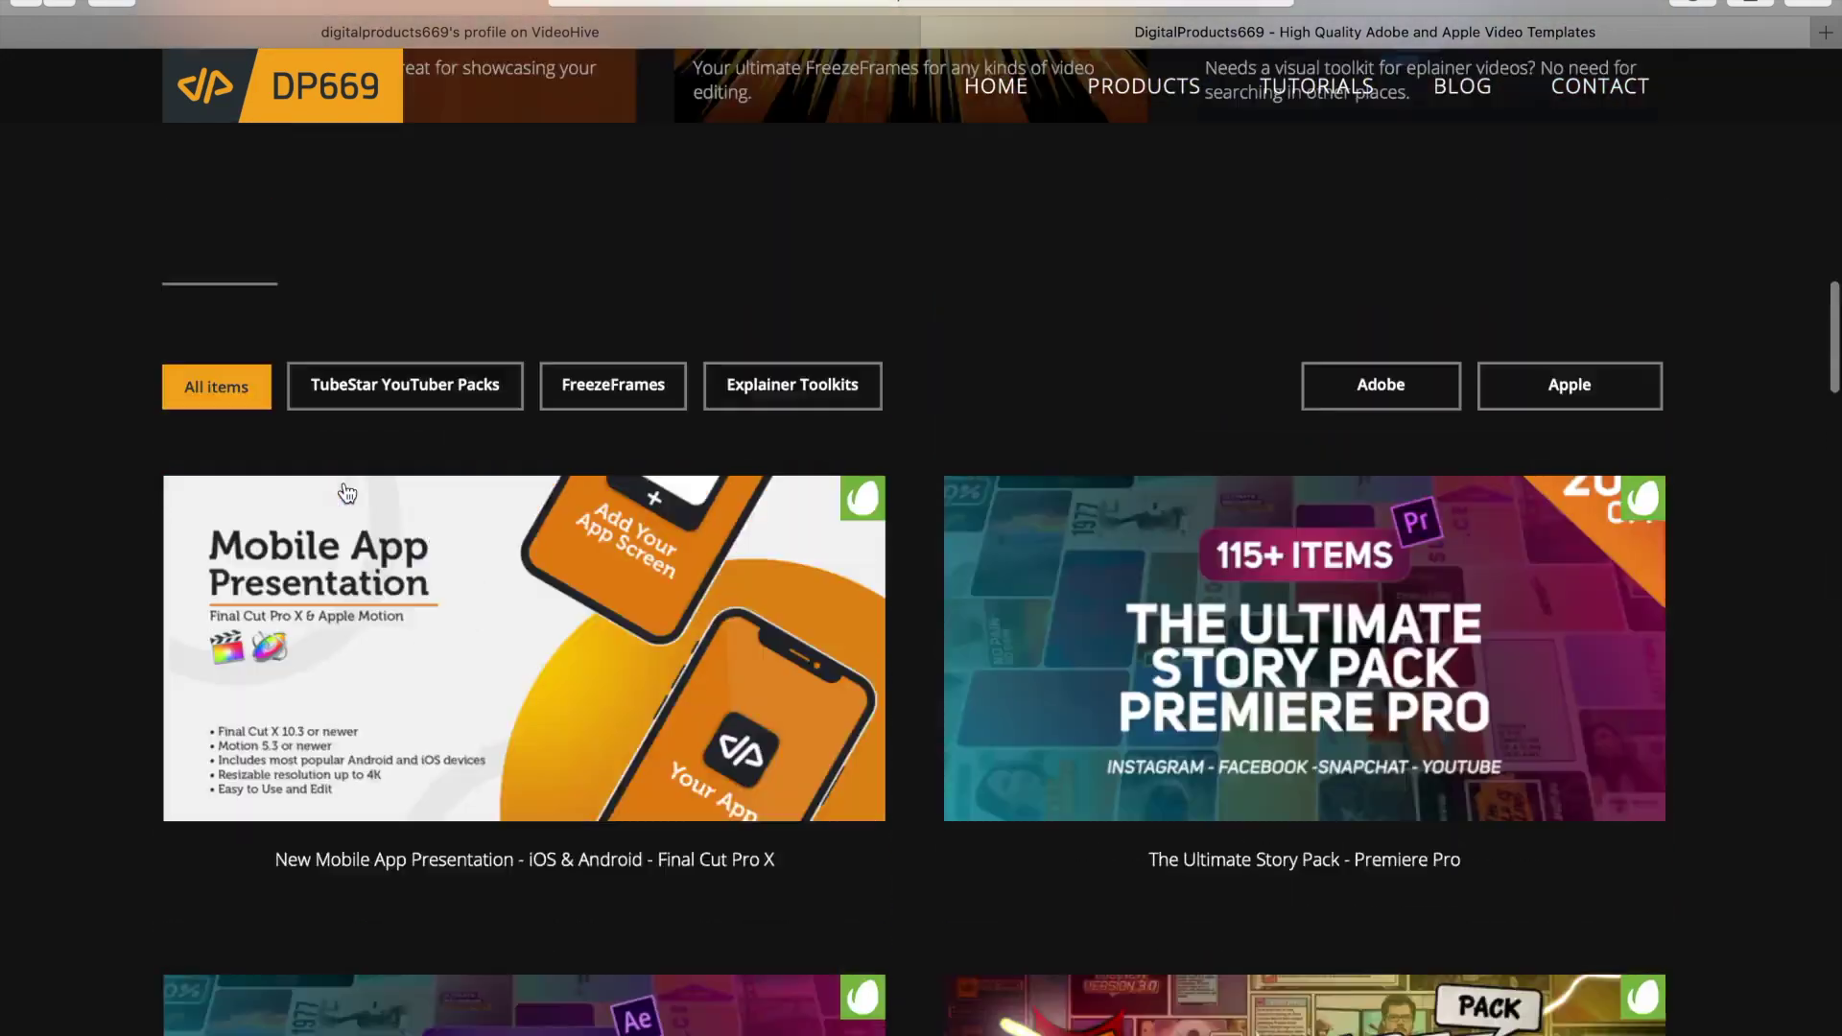